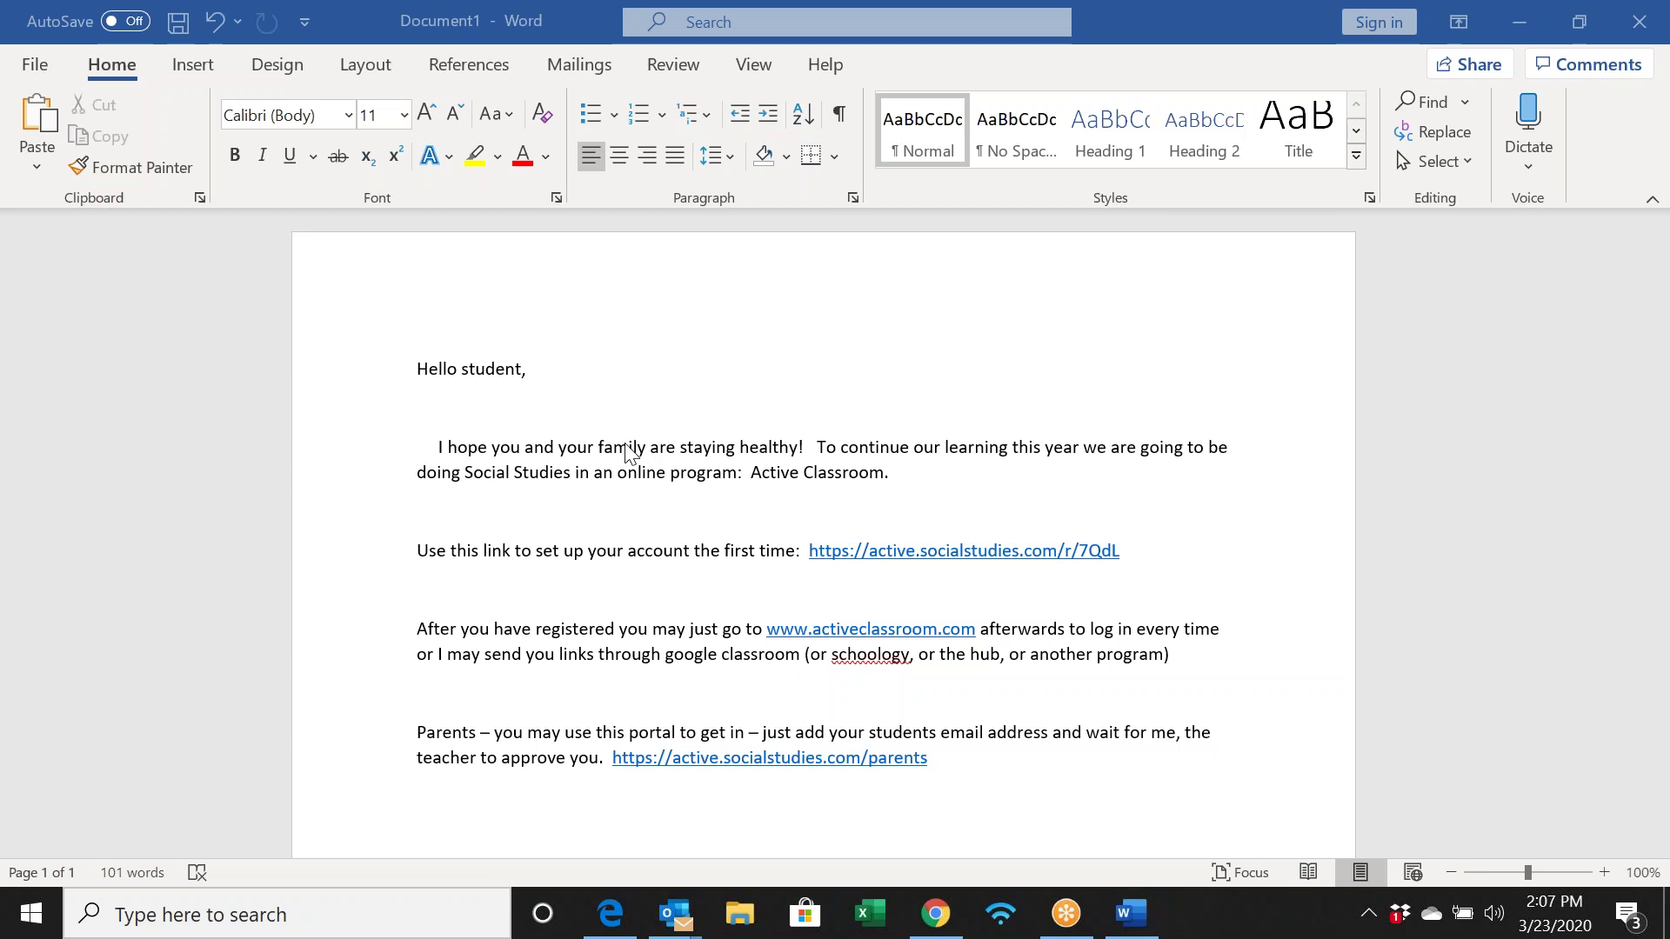
Follow the account setup link in the letter to open Student Registration
scroll(634, 443, down, 1)
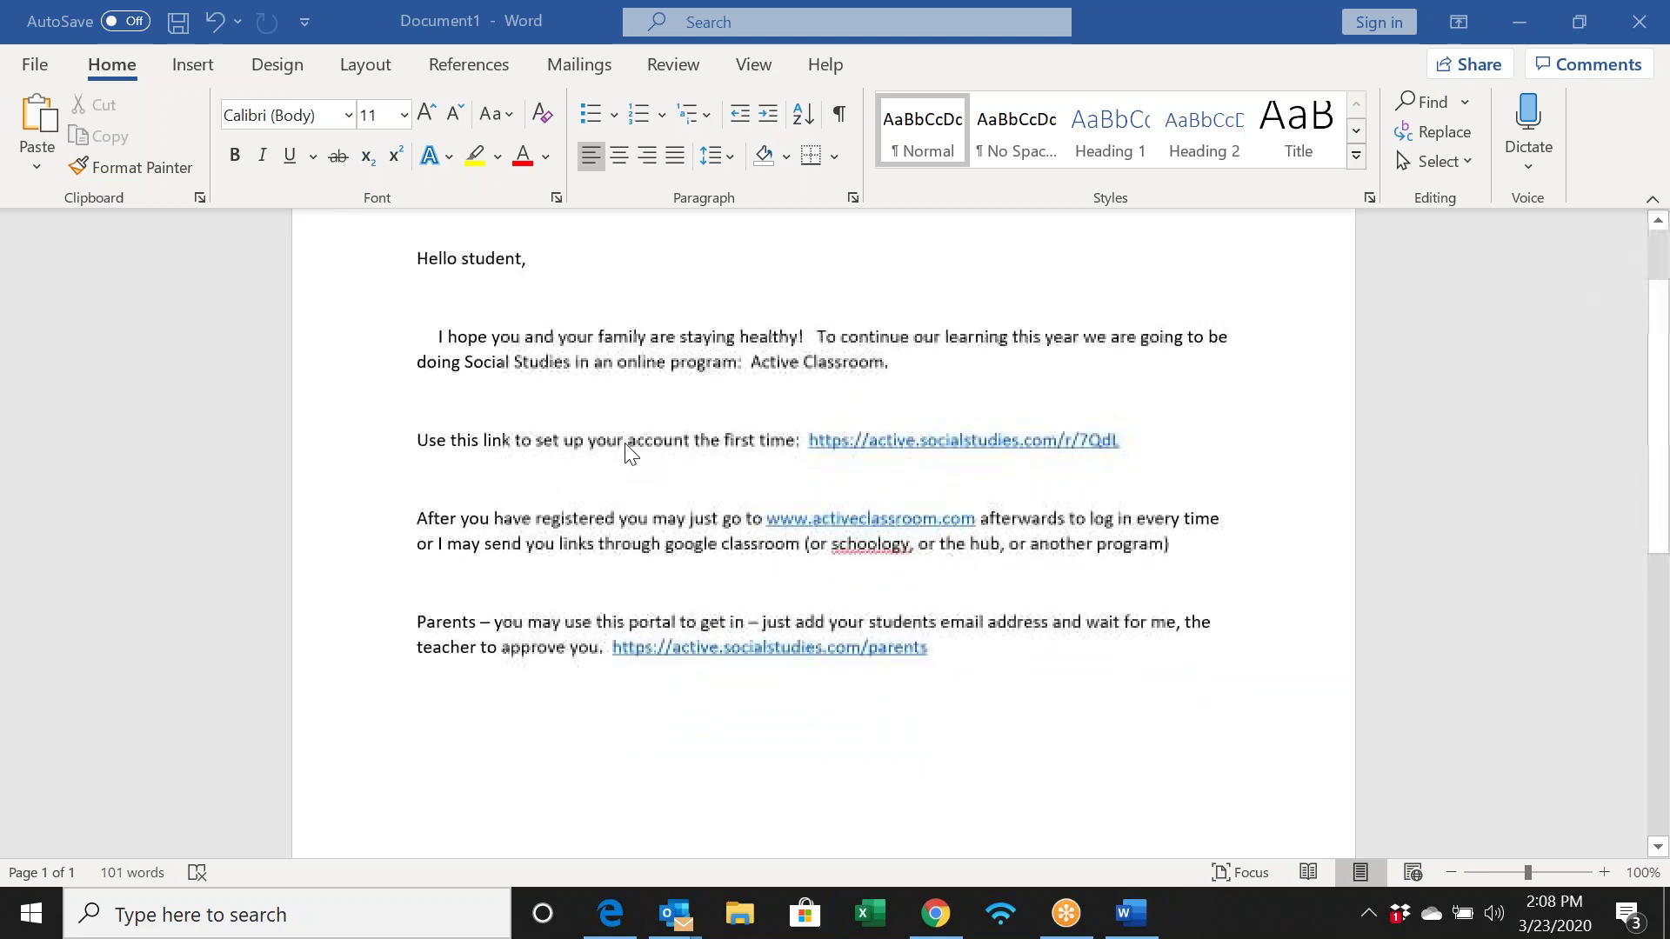
scroll(630, 452, up, 1)
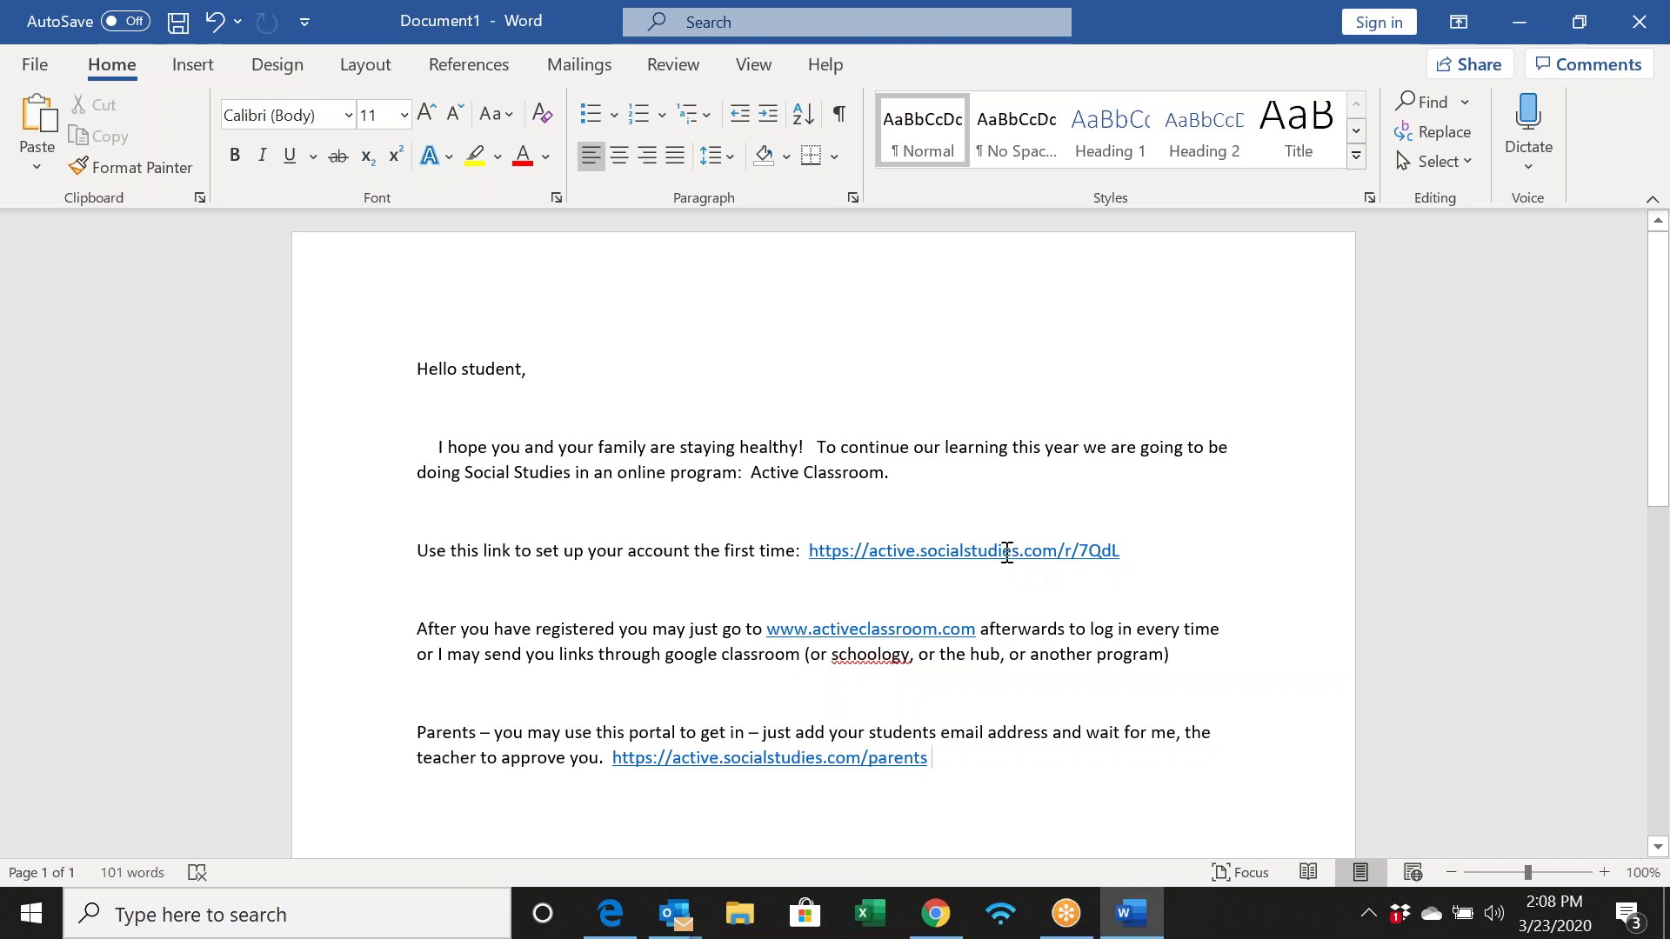
ctrl+click(978, 551)
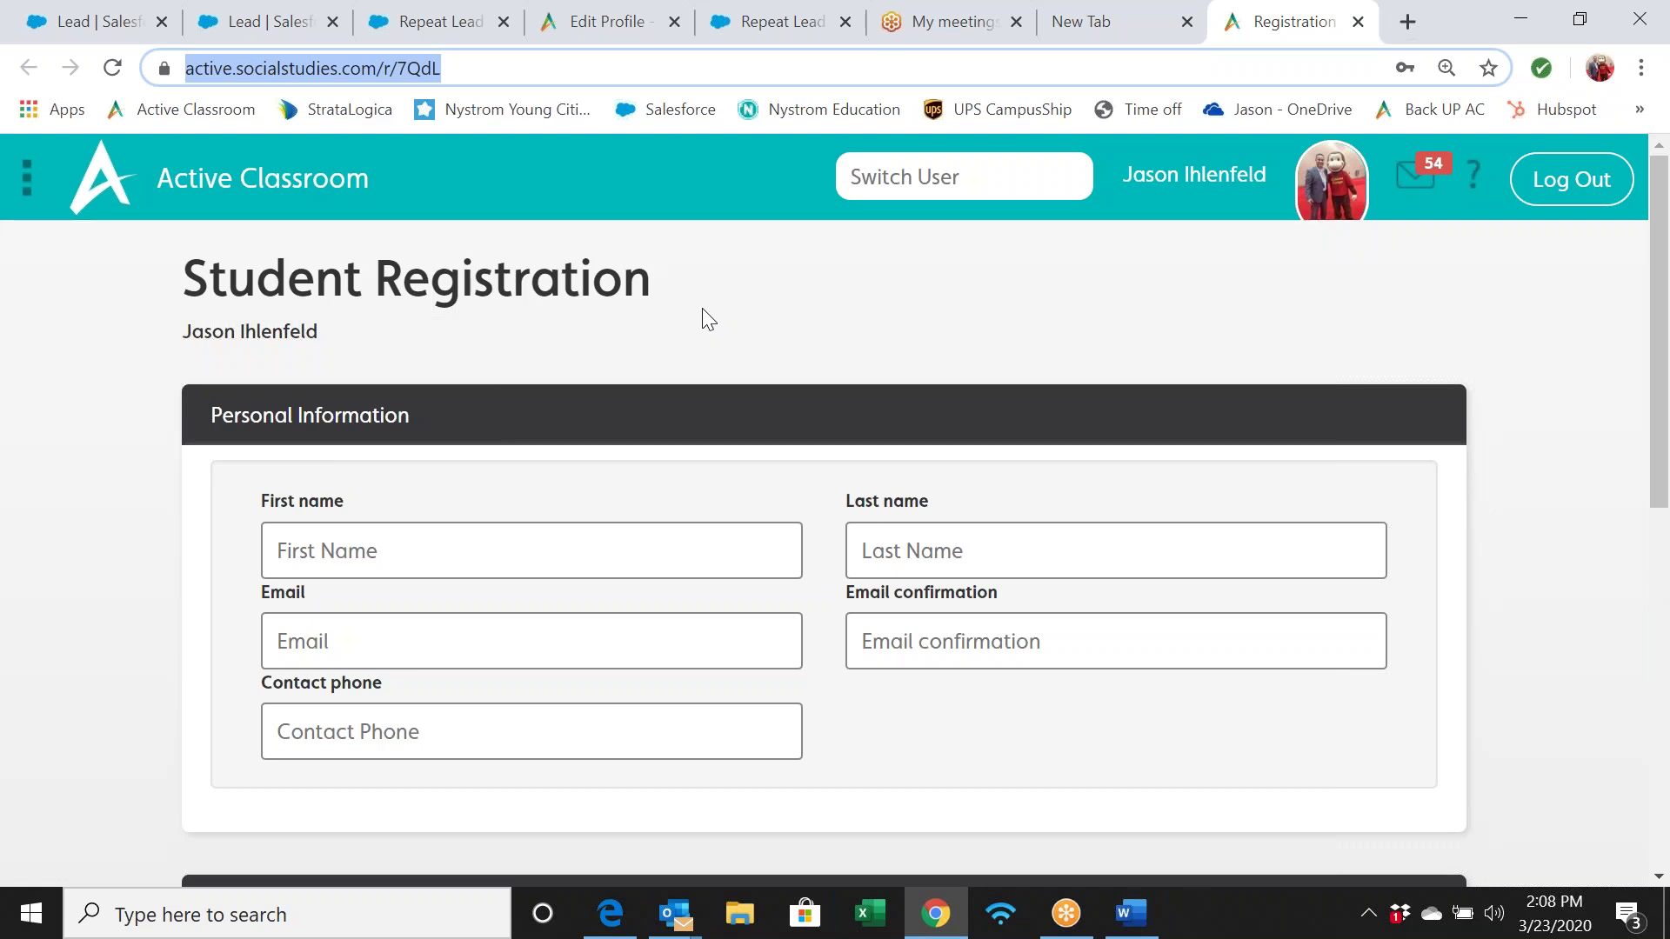
Enter the student's first name, last name, email and email confirmation
click(478, 554)
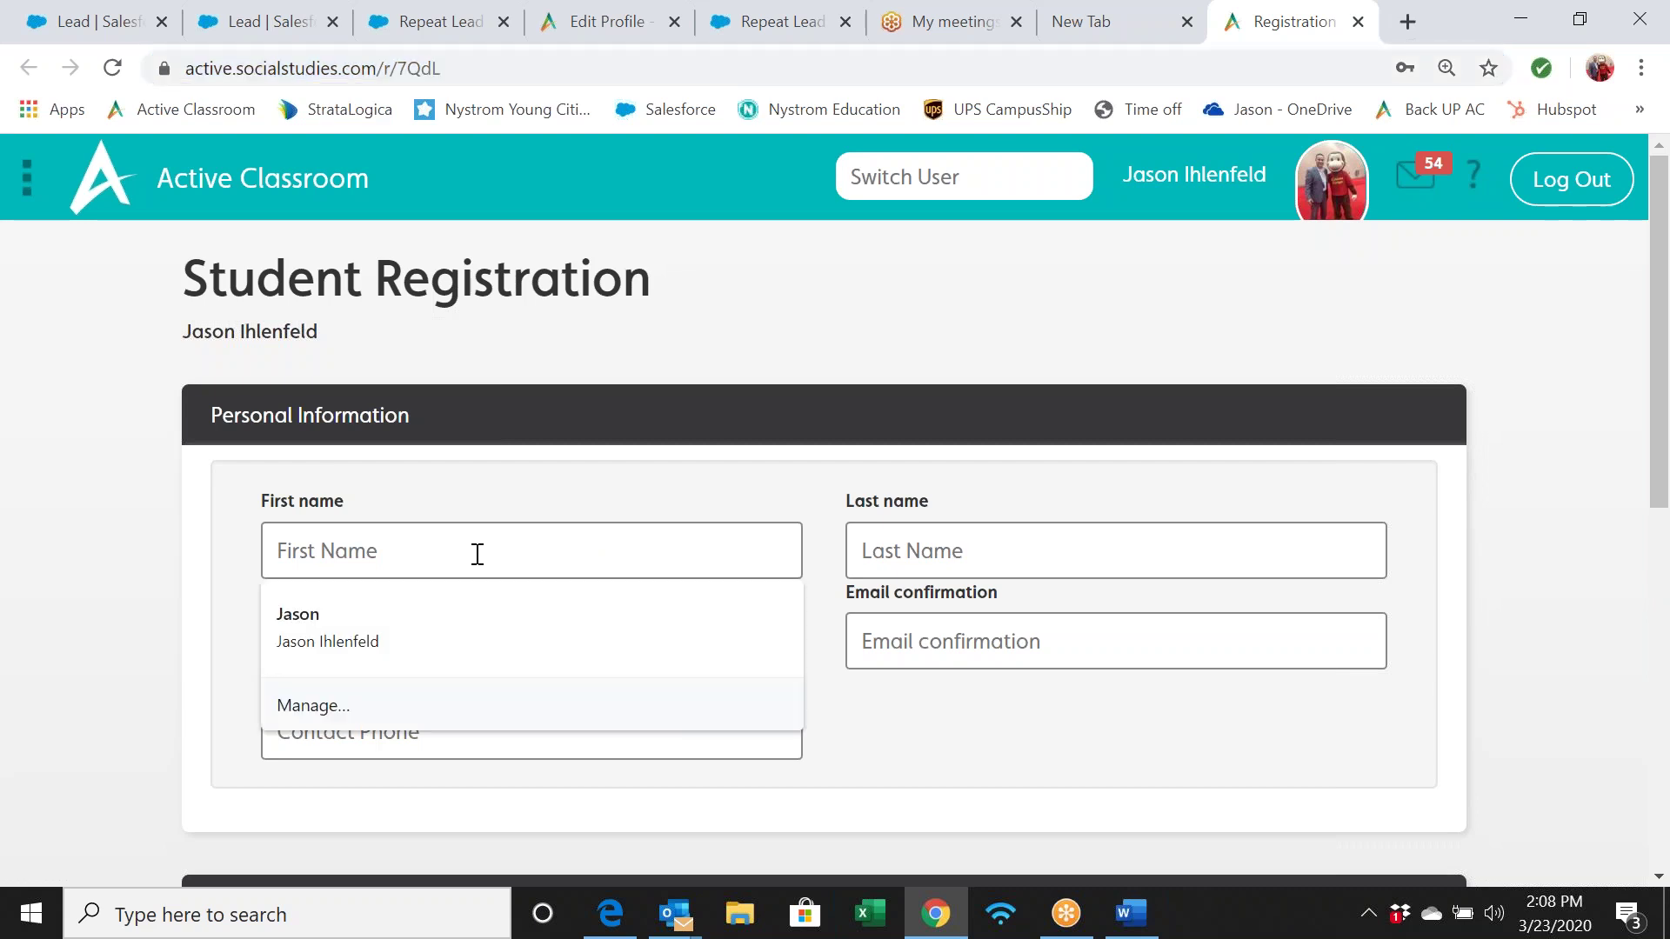
text(Jason)
key(Tab)
text(Student)
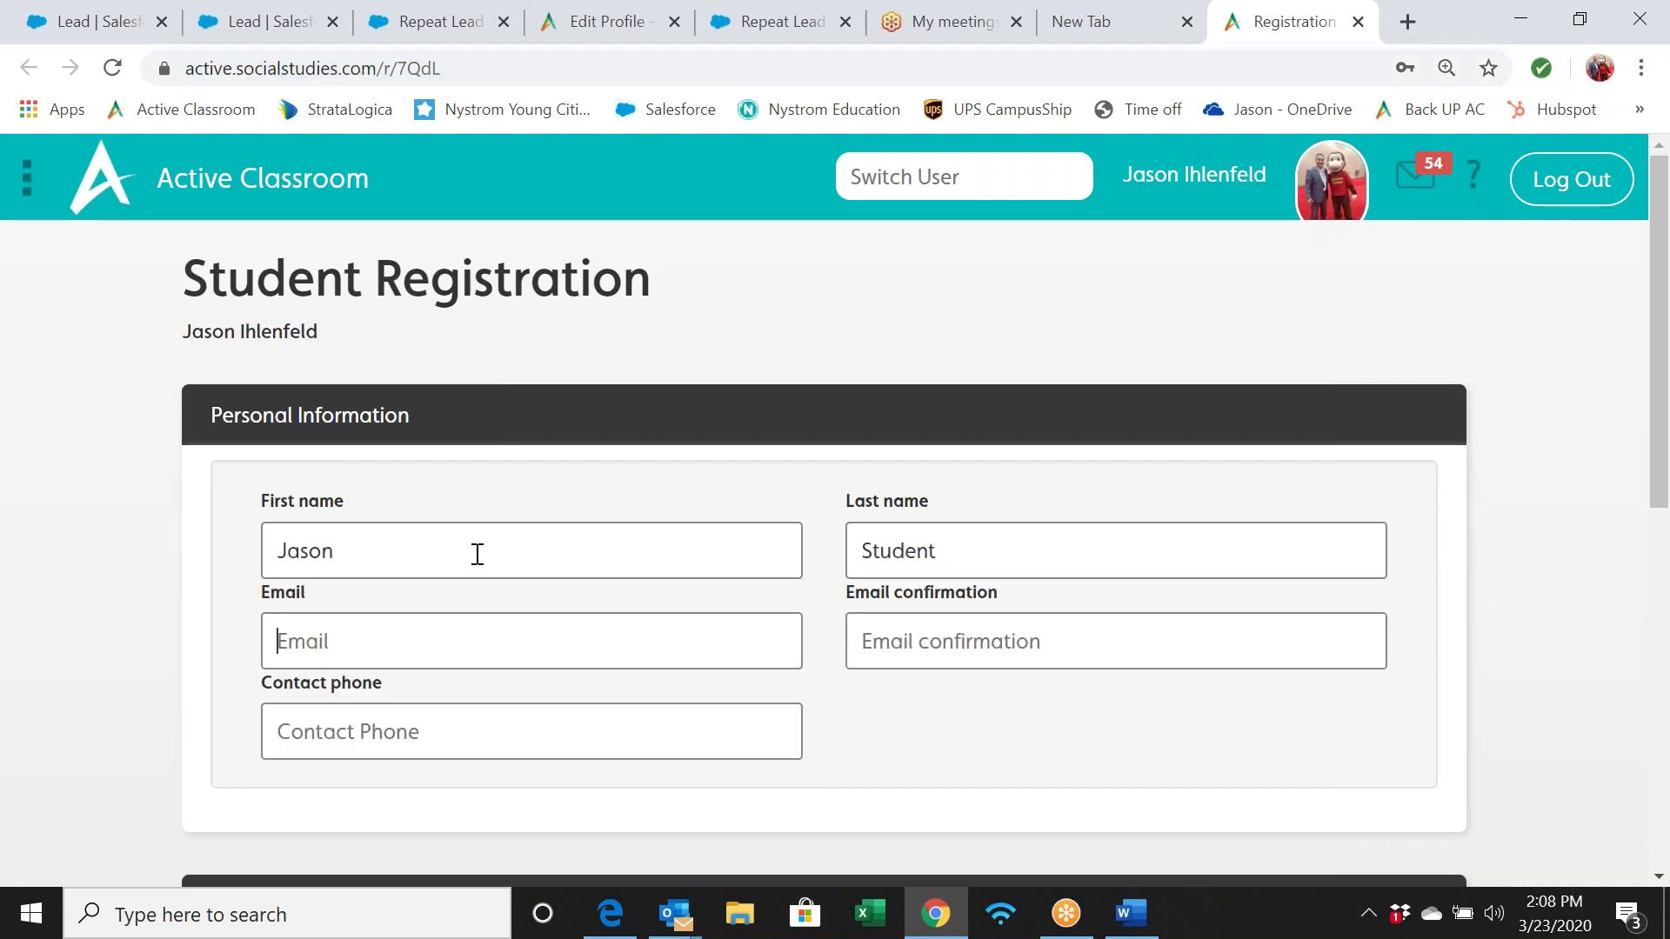
text(j)
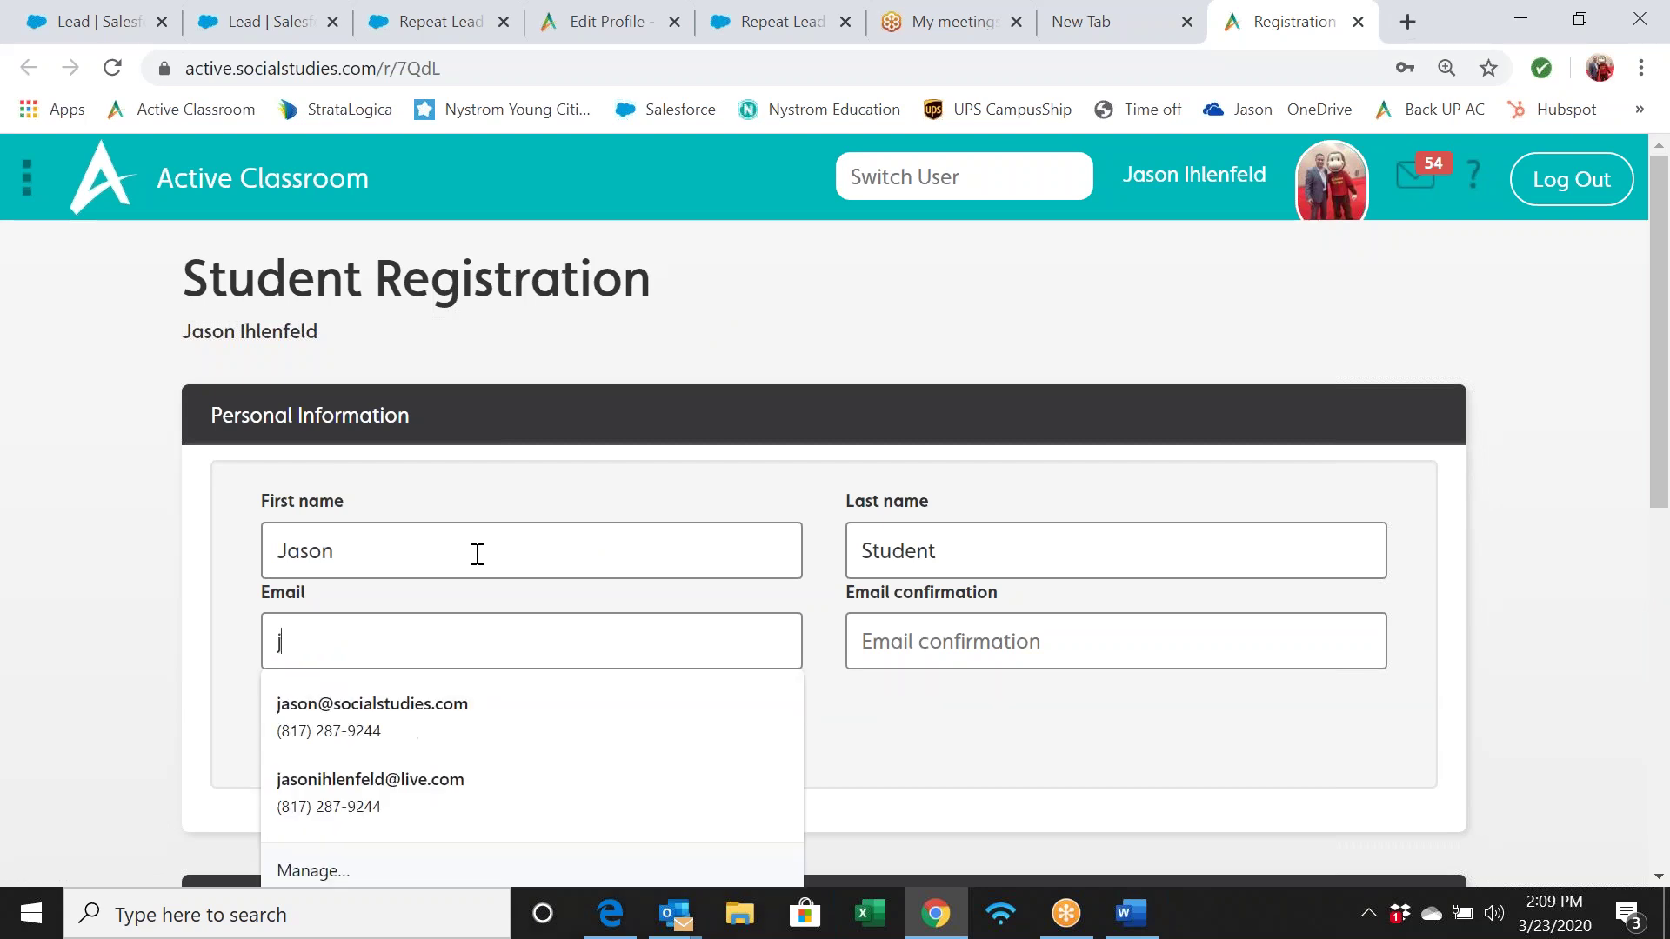
text(ason@s)
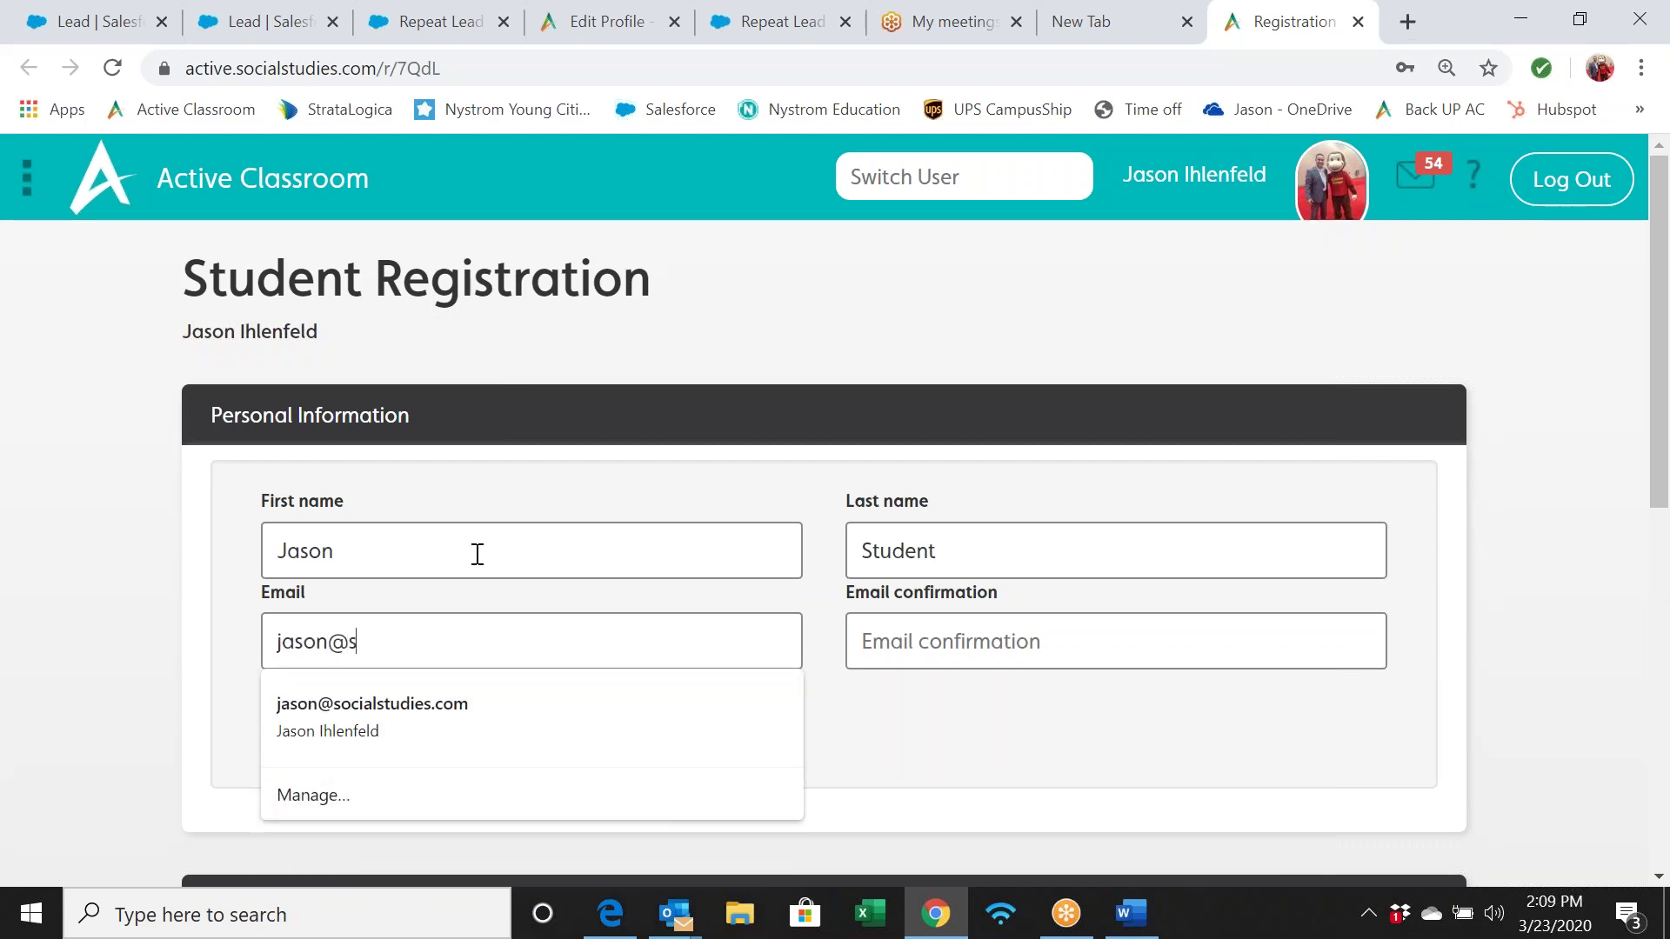
text(tudent.com)
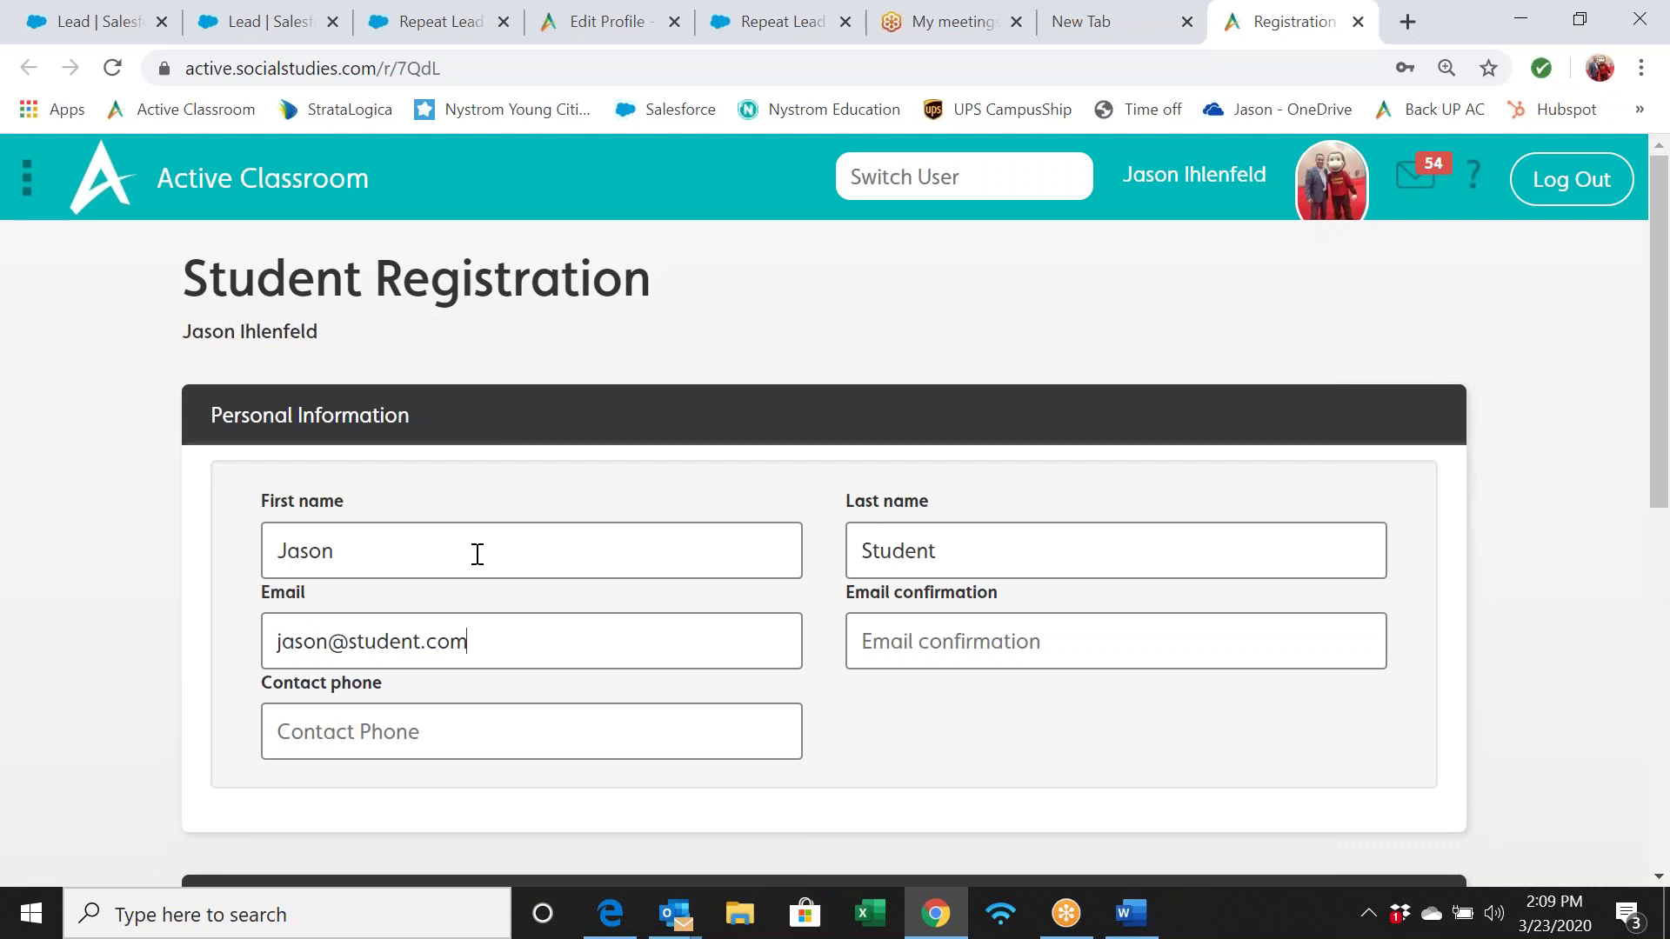
text(jason)
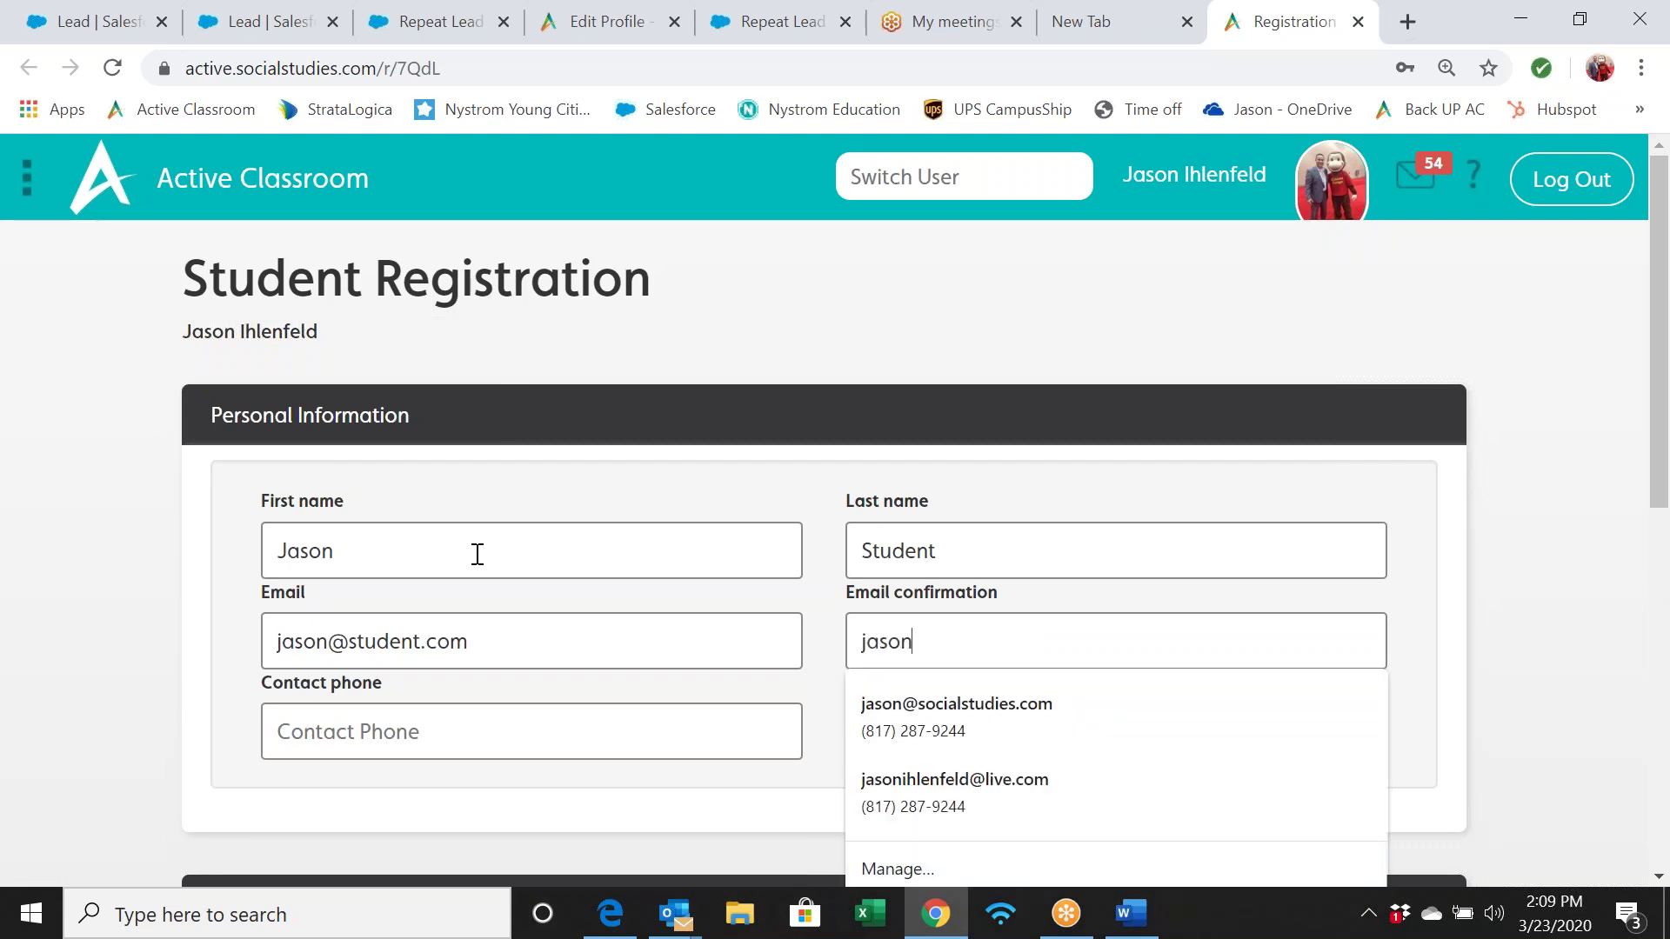
text(@s)
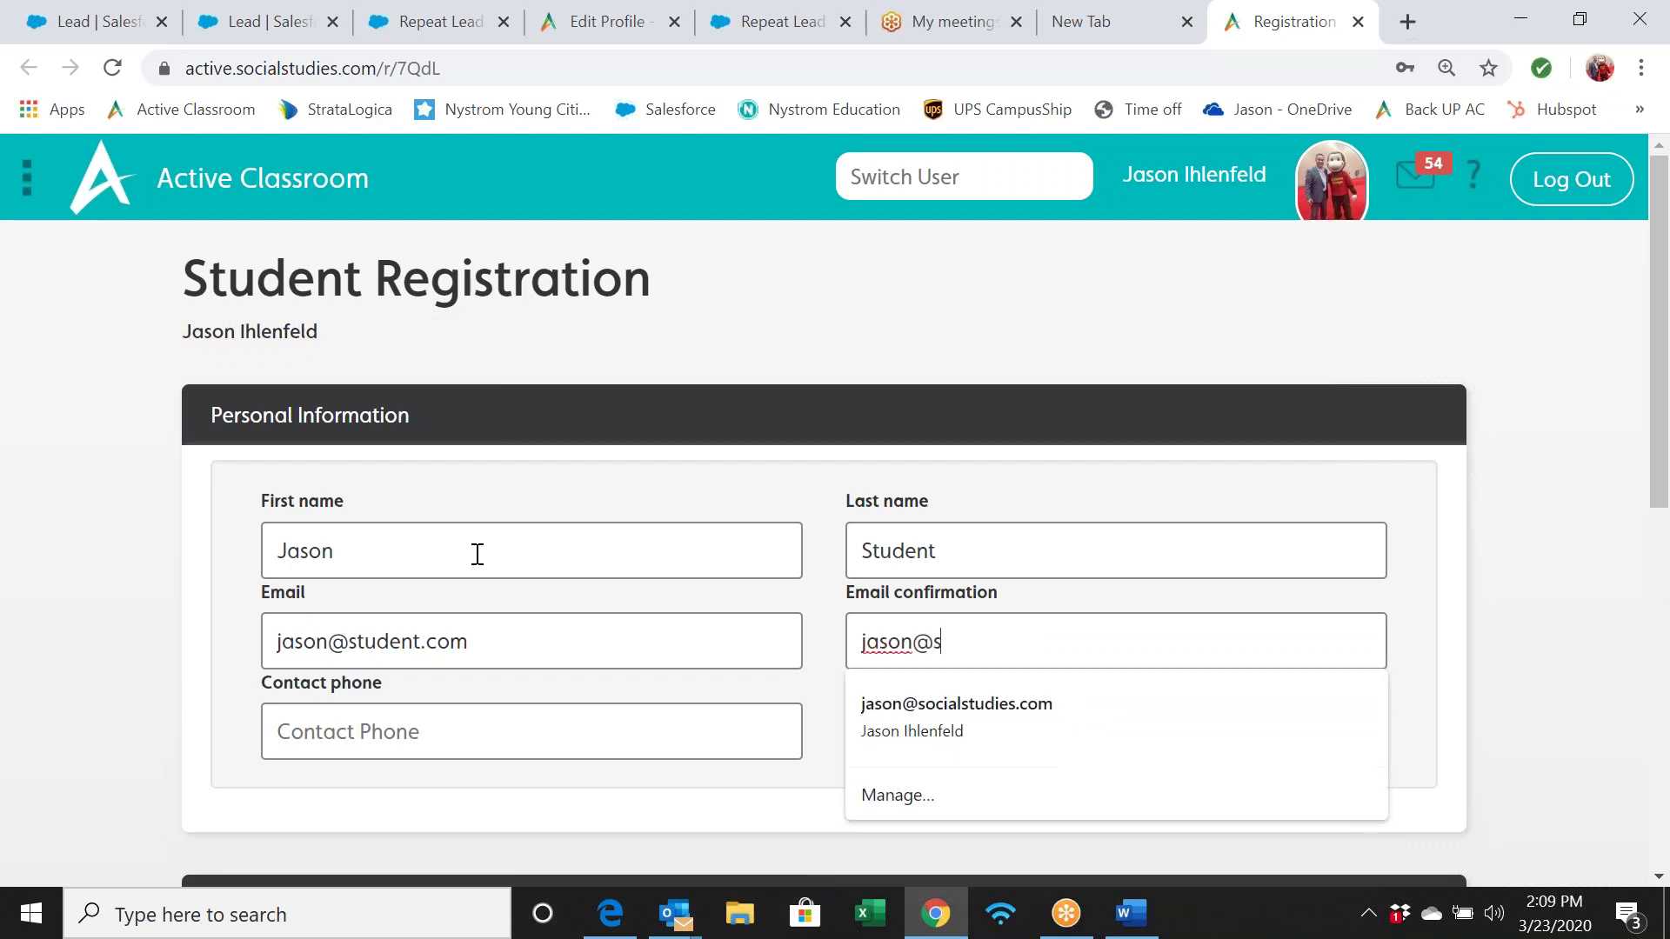
text(tudent)
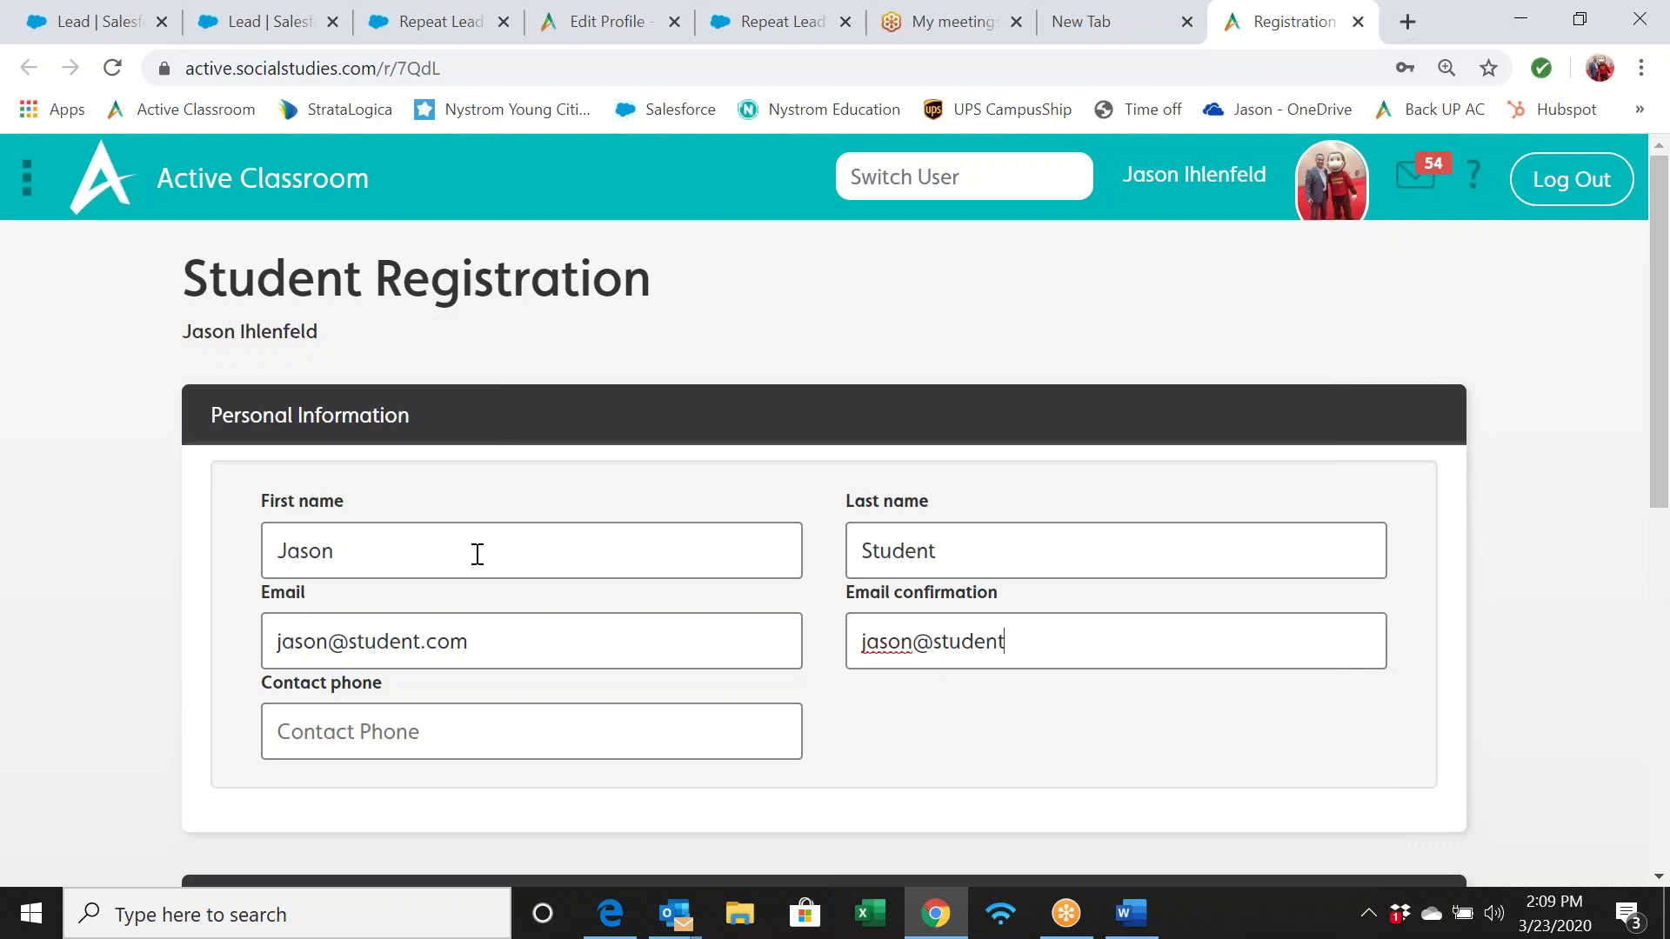
text(.com)
Enter the account password in both password fields
scroll(752, 701, down, 1)
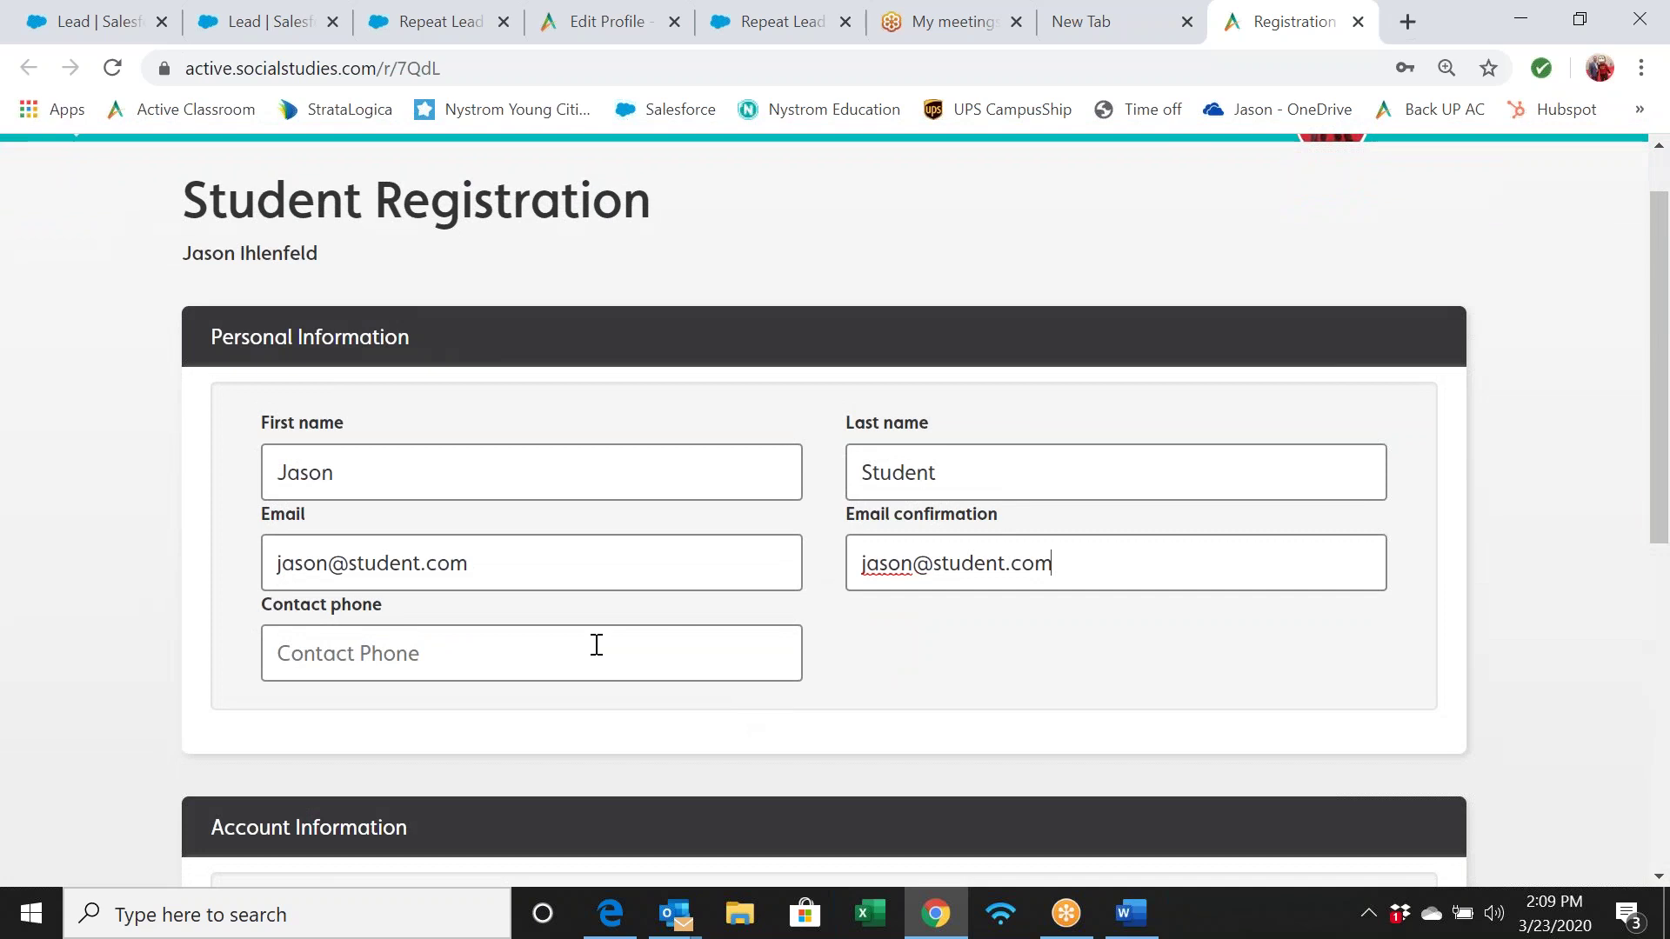
scroll(731, 656, down, 1)
scroll(664, 637, down, 2)
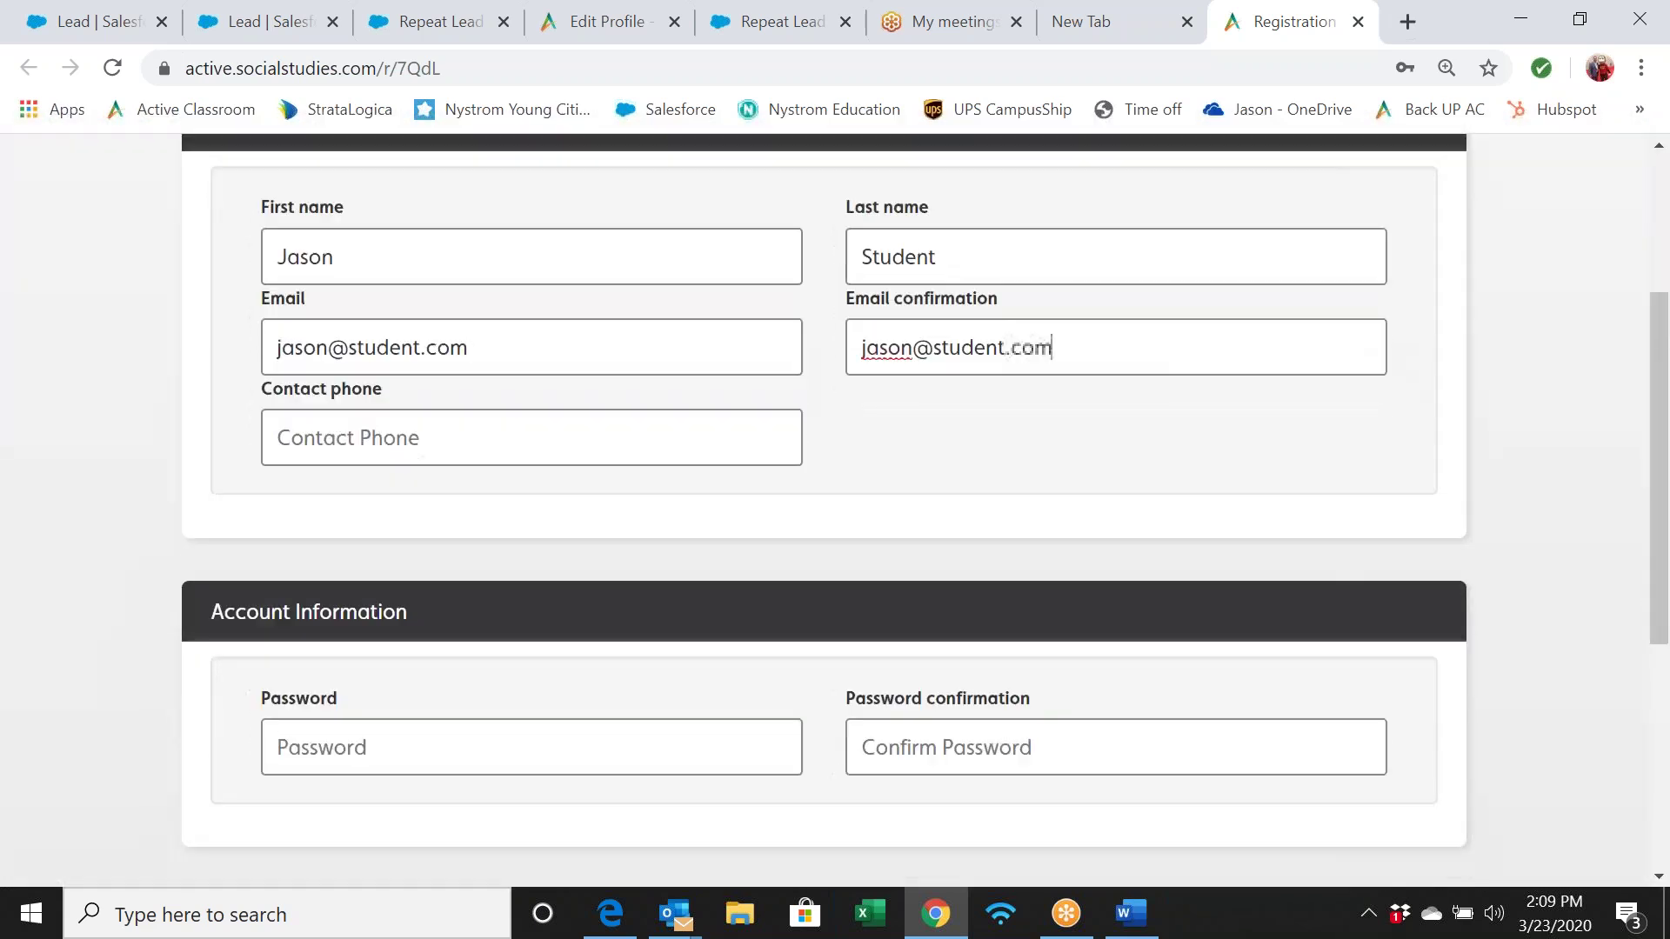
click(635, 639)
text(••••••)
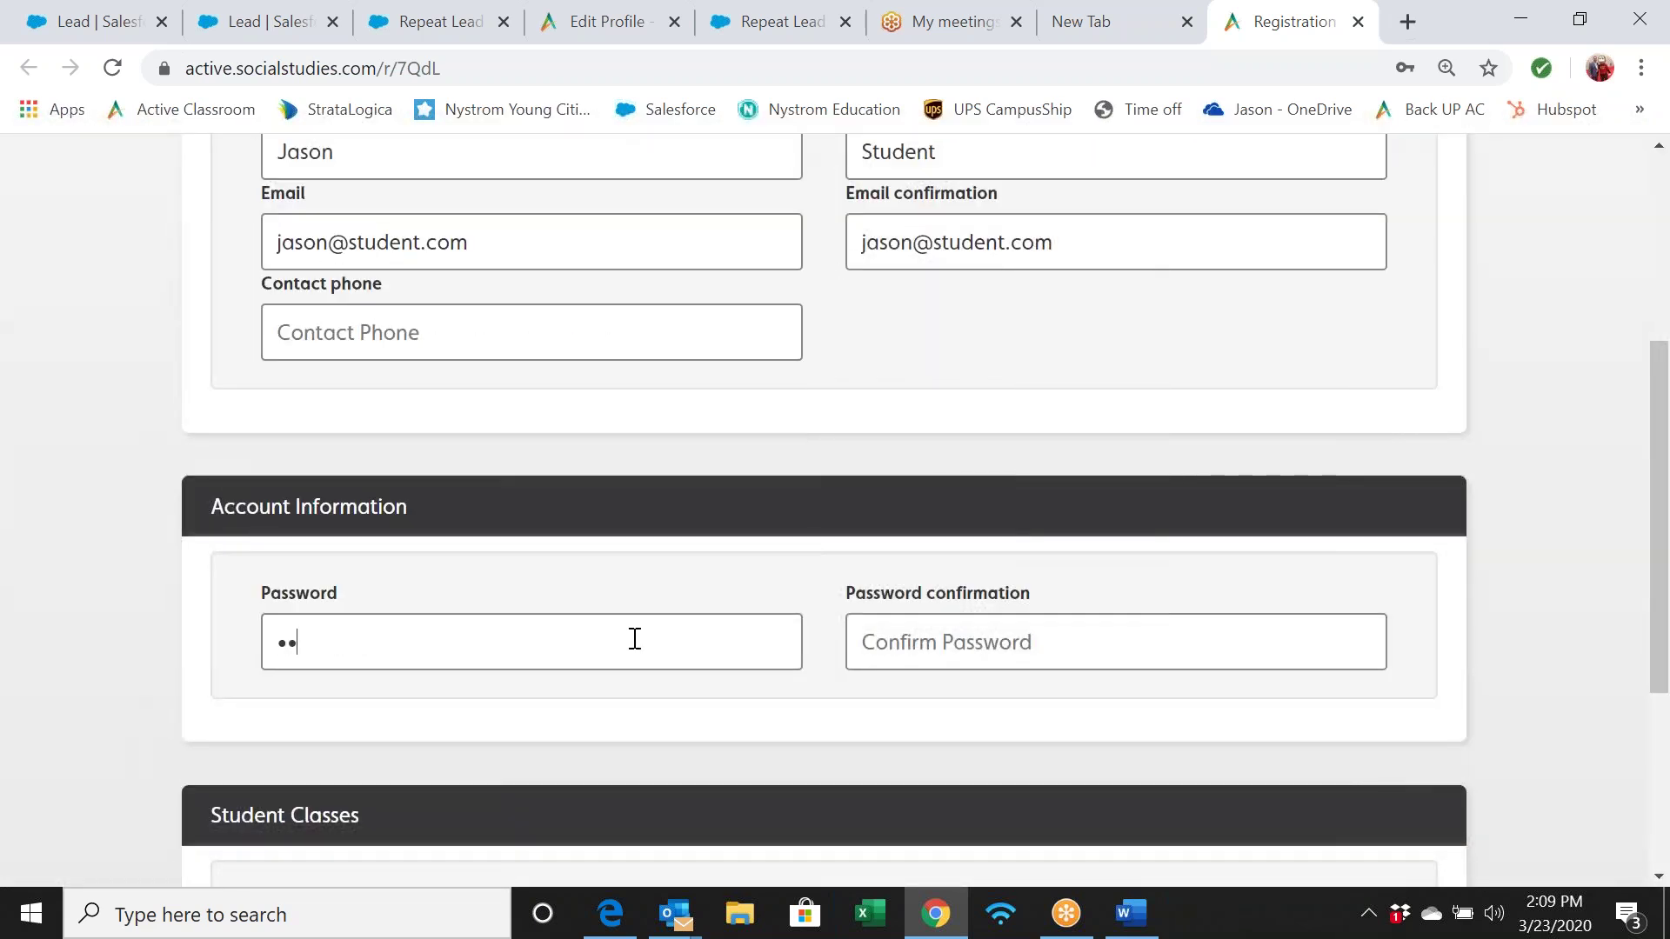
key(Tab)
text(••••••)
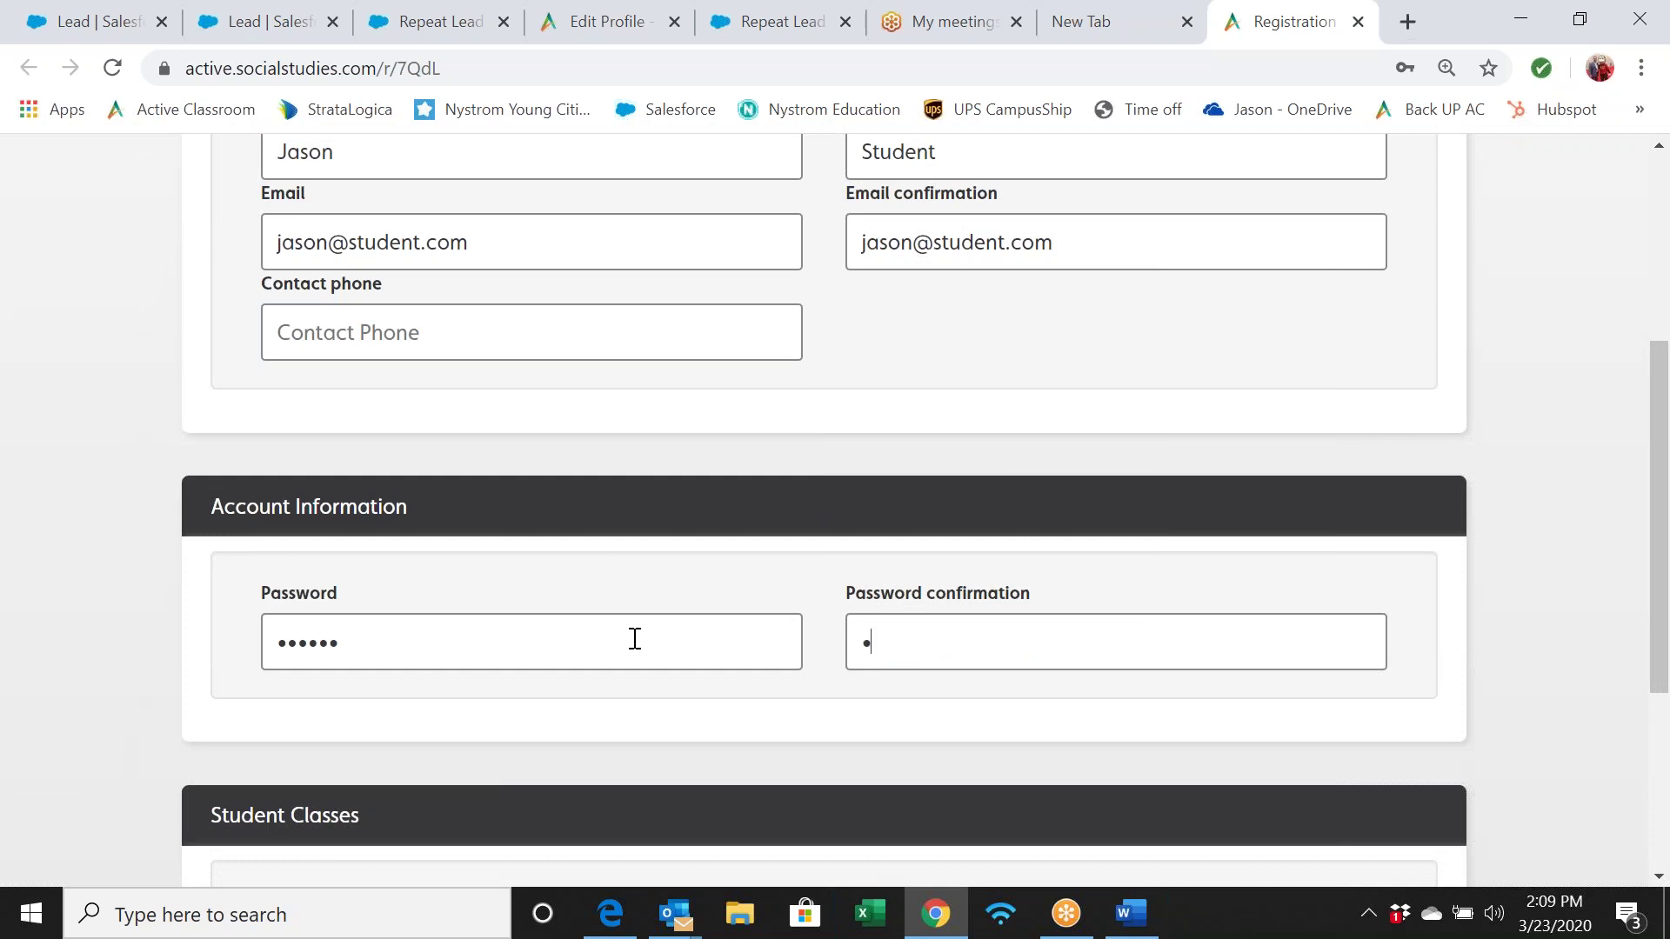
Join the 1st period class, accept the terms of use, and register
scroll(635, 640, down, 3)
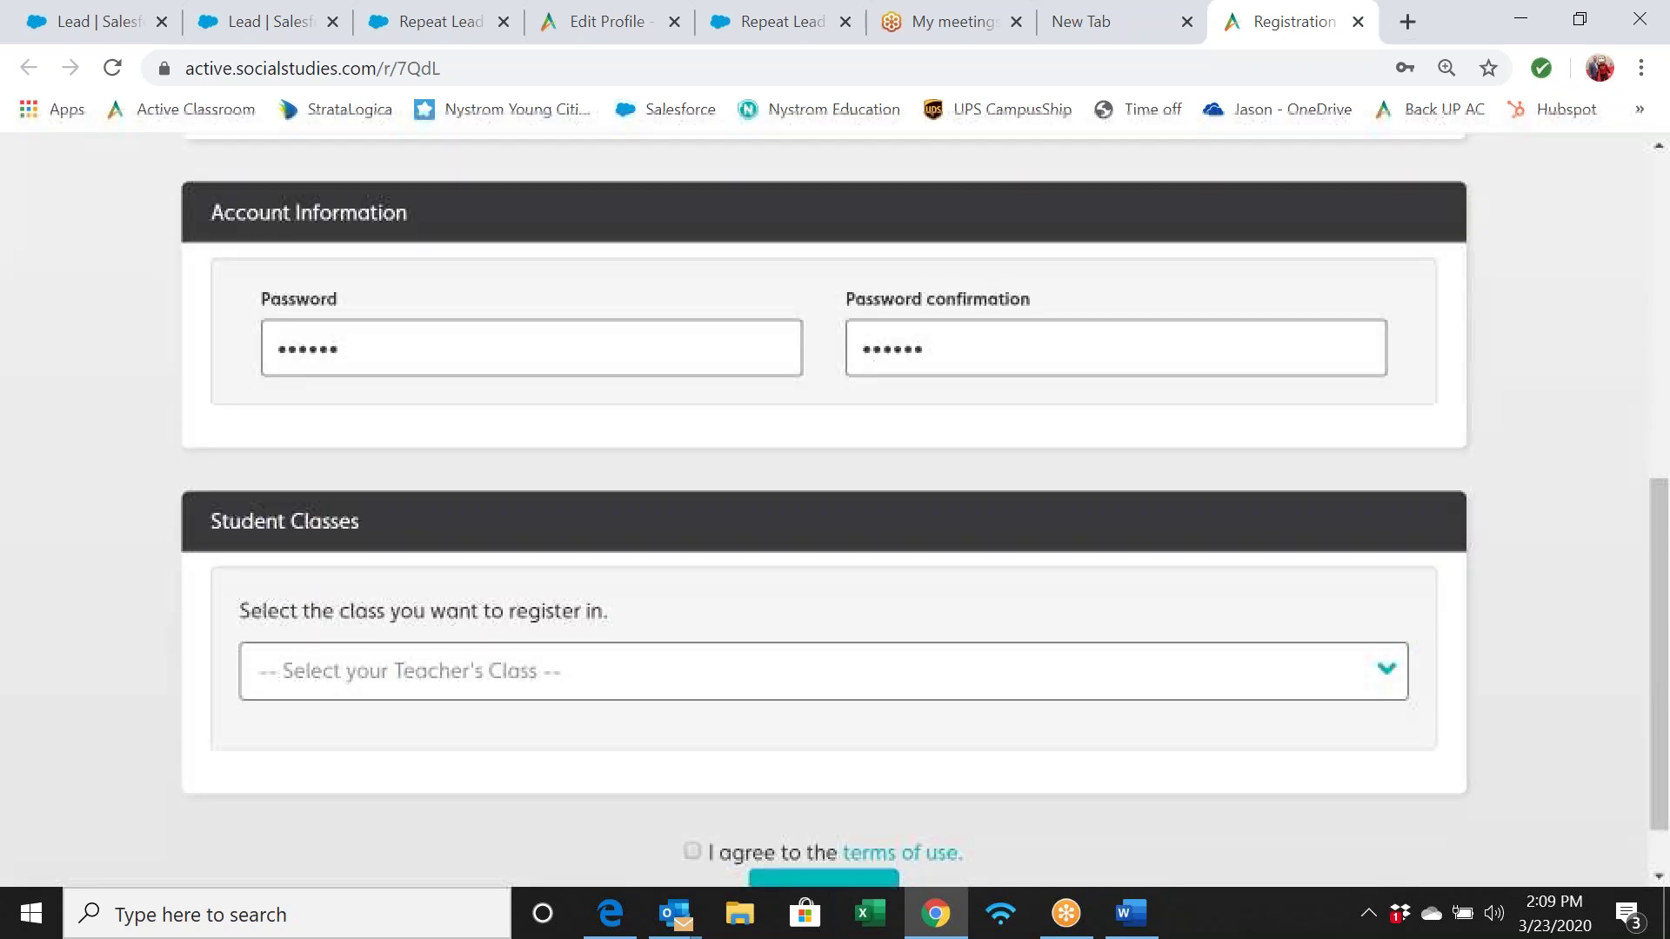
scroll(739, 621, down, 1)
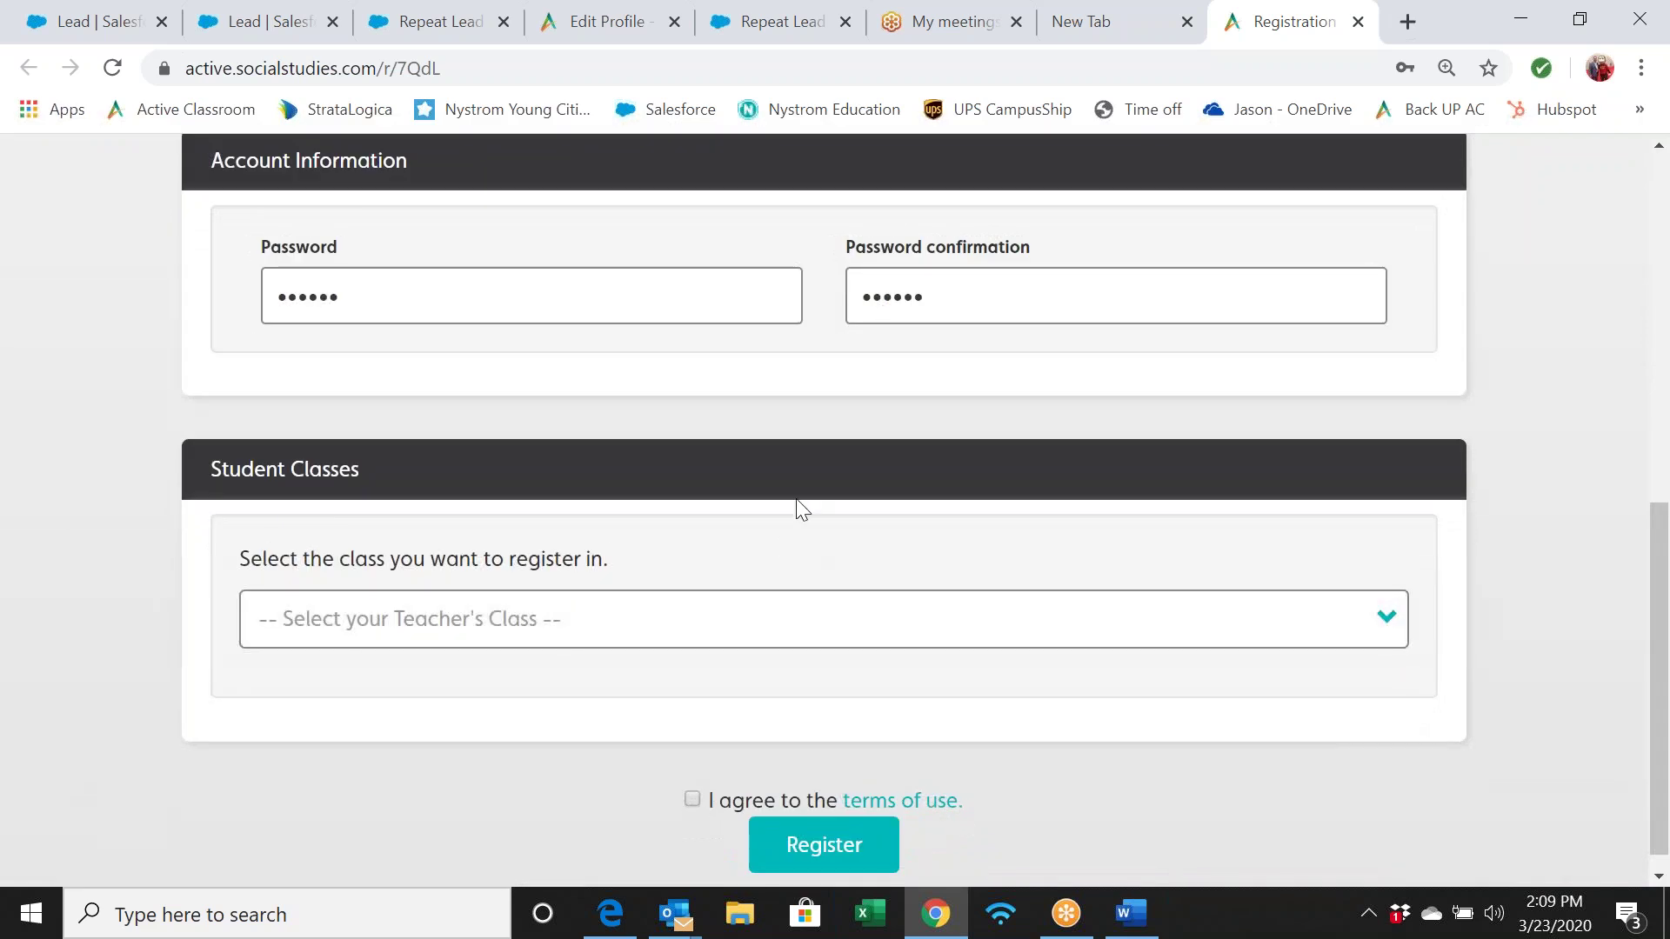
click(840, 625)
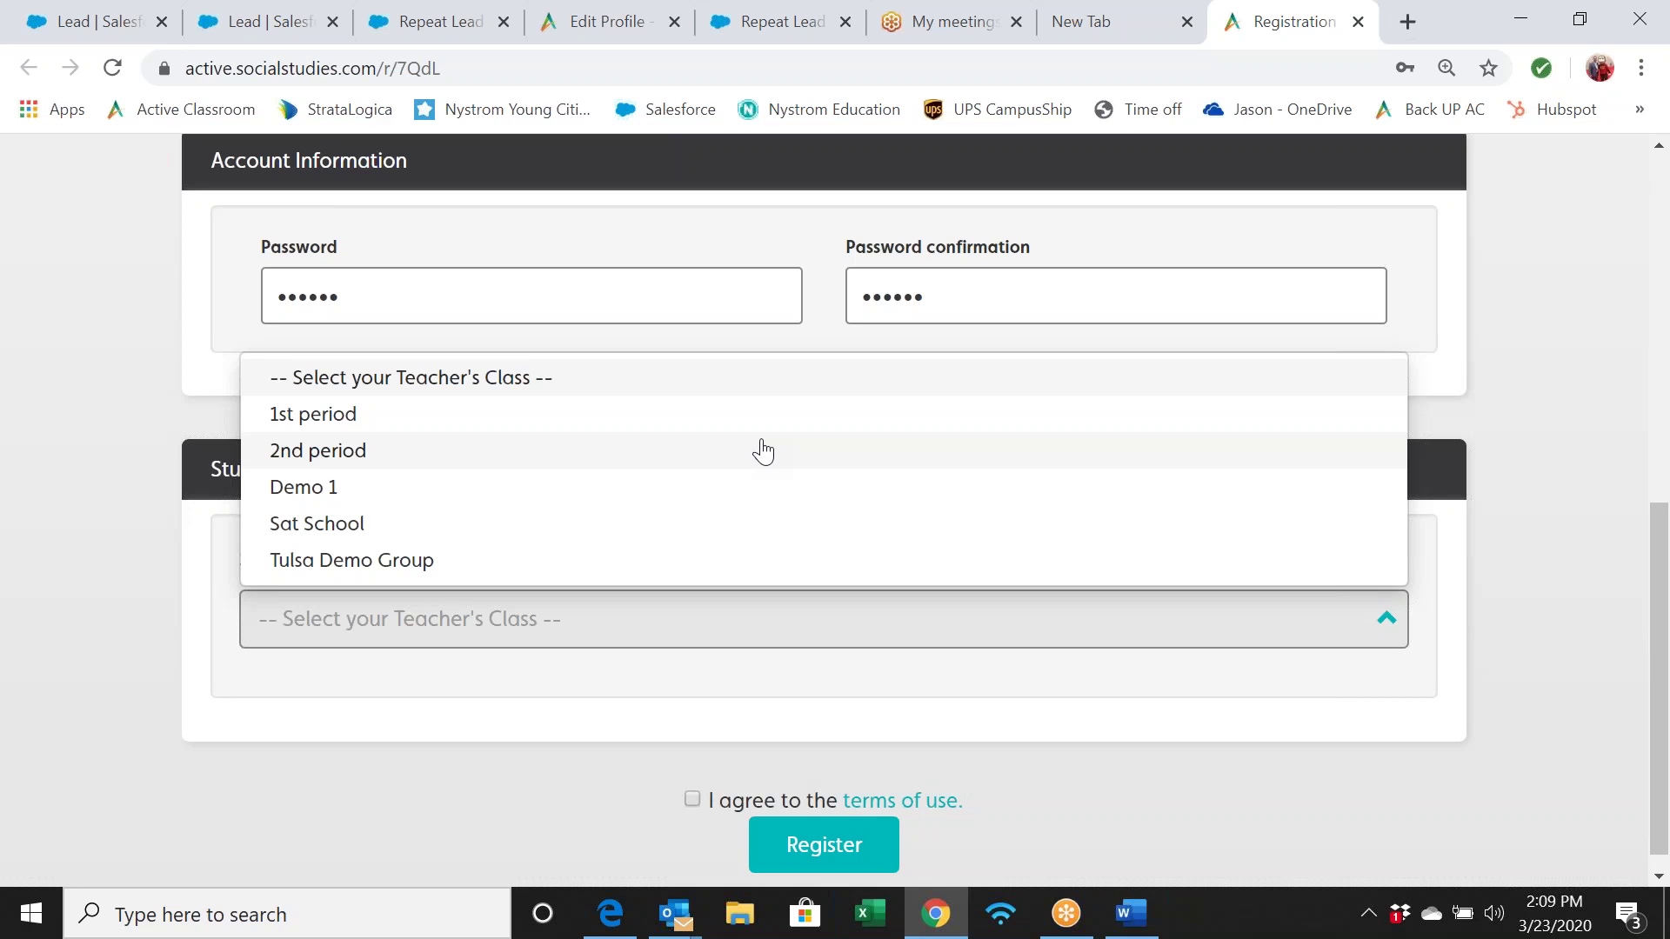
click(673, 416)
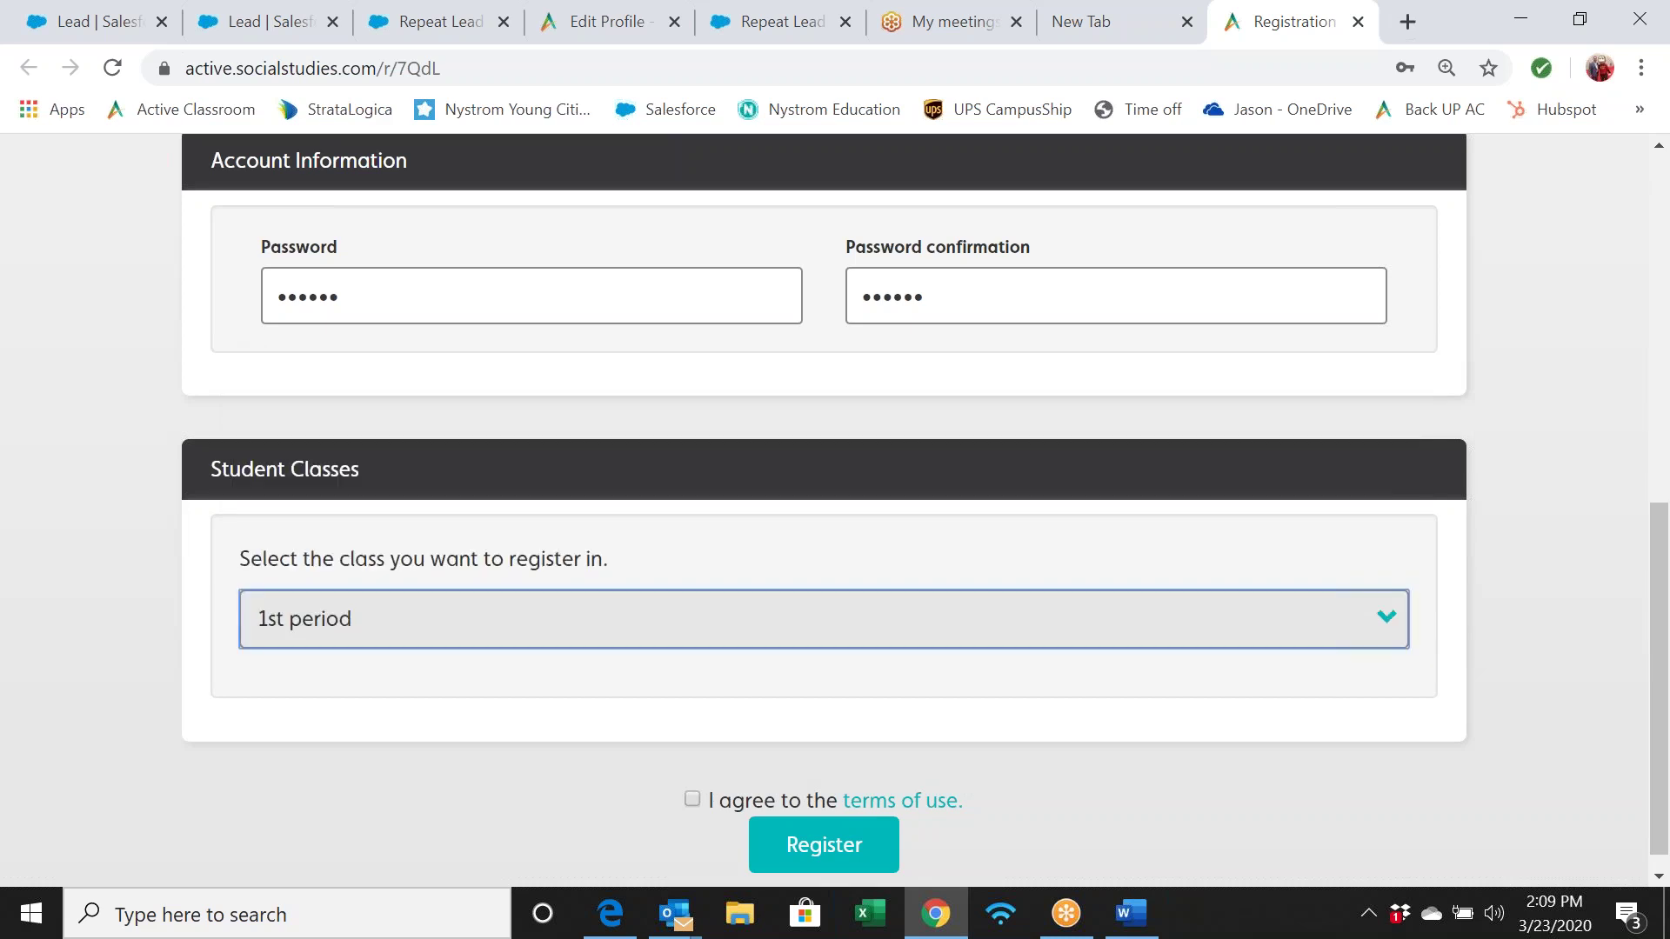
click(692, 799)
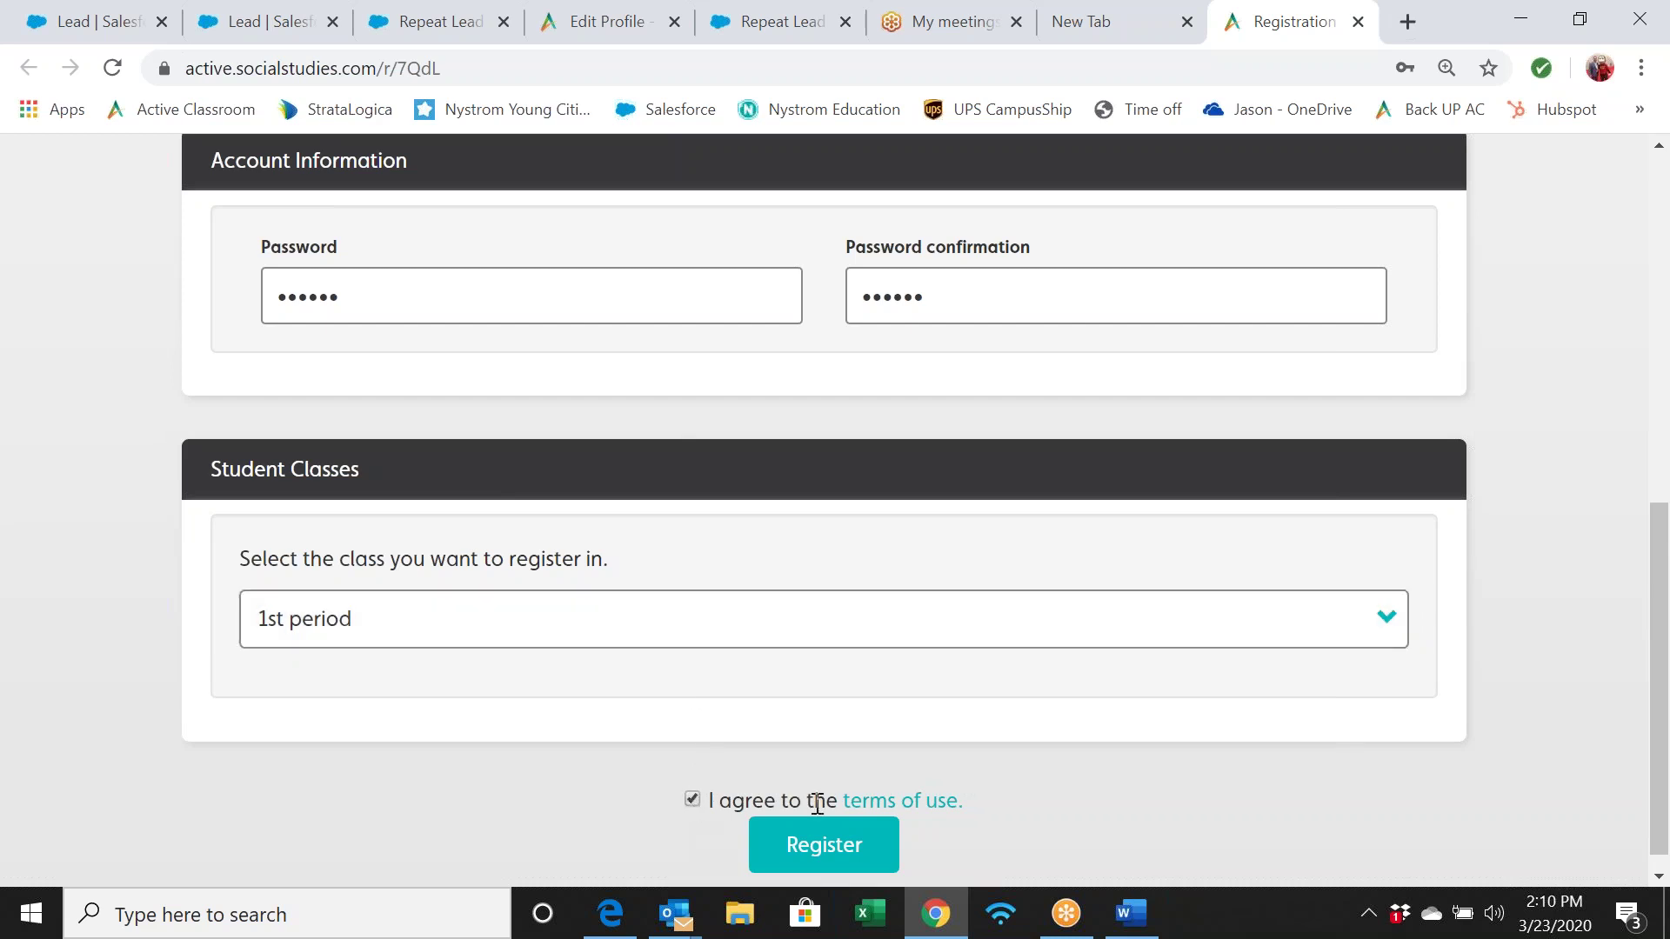
click(827, 848)
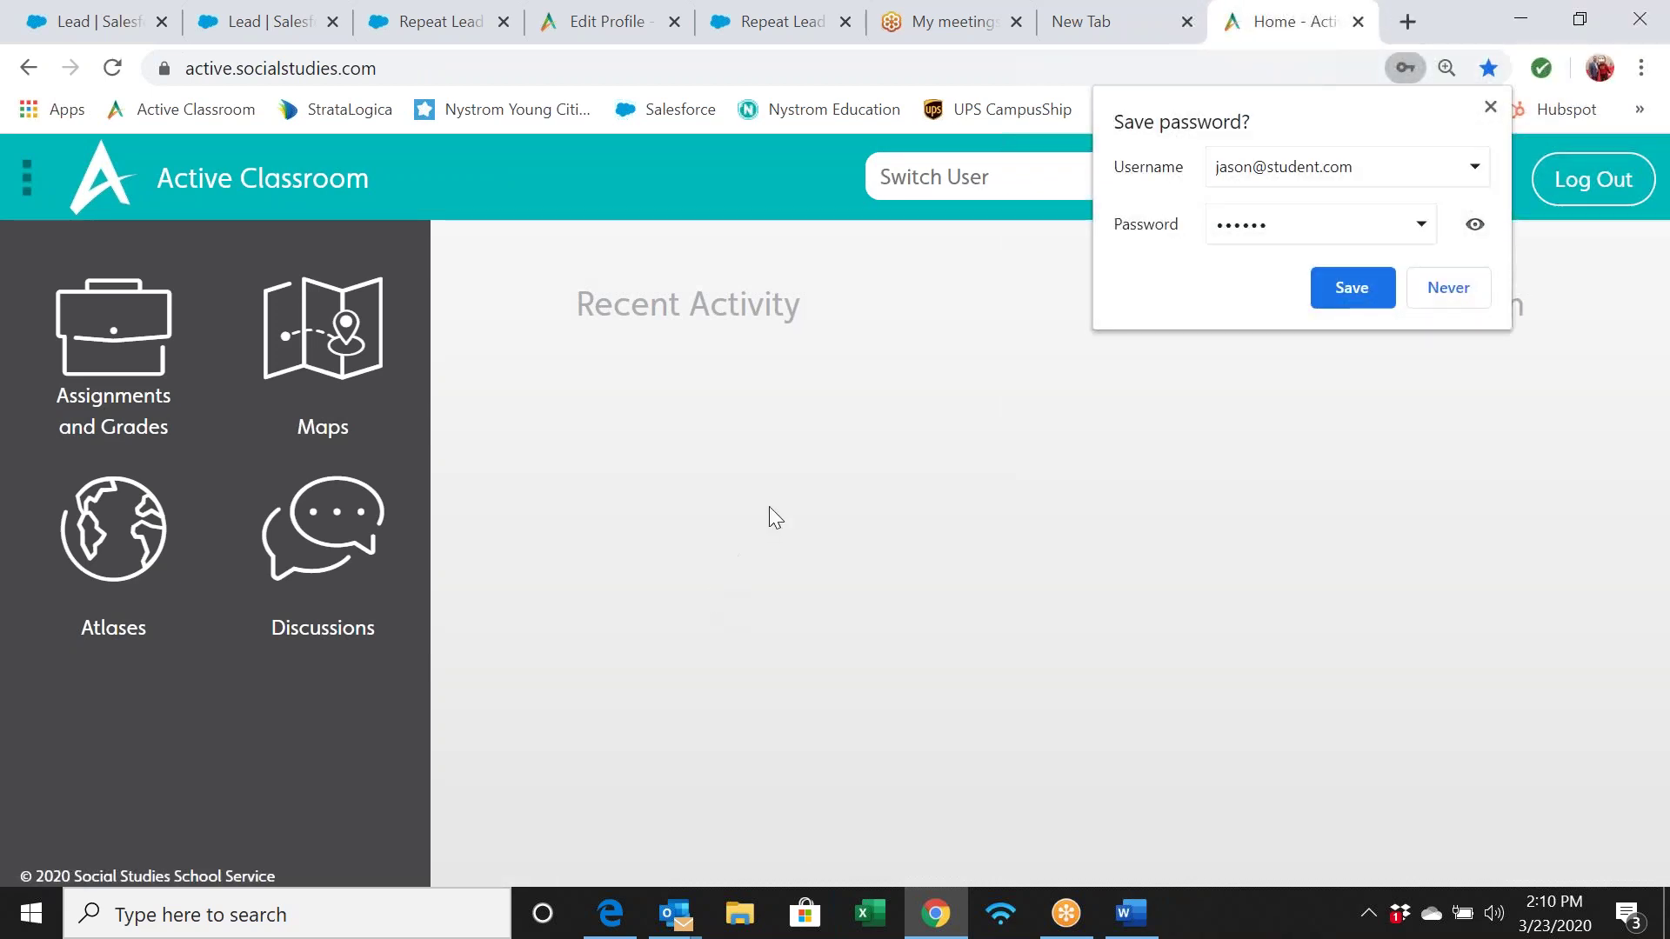
Look at the atlases page, go back Home, then open the Maps page
click(146, 532)
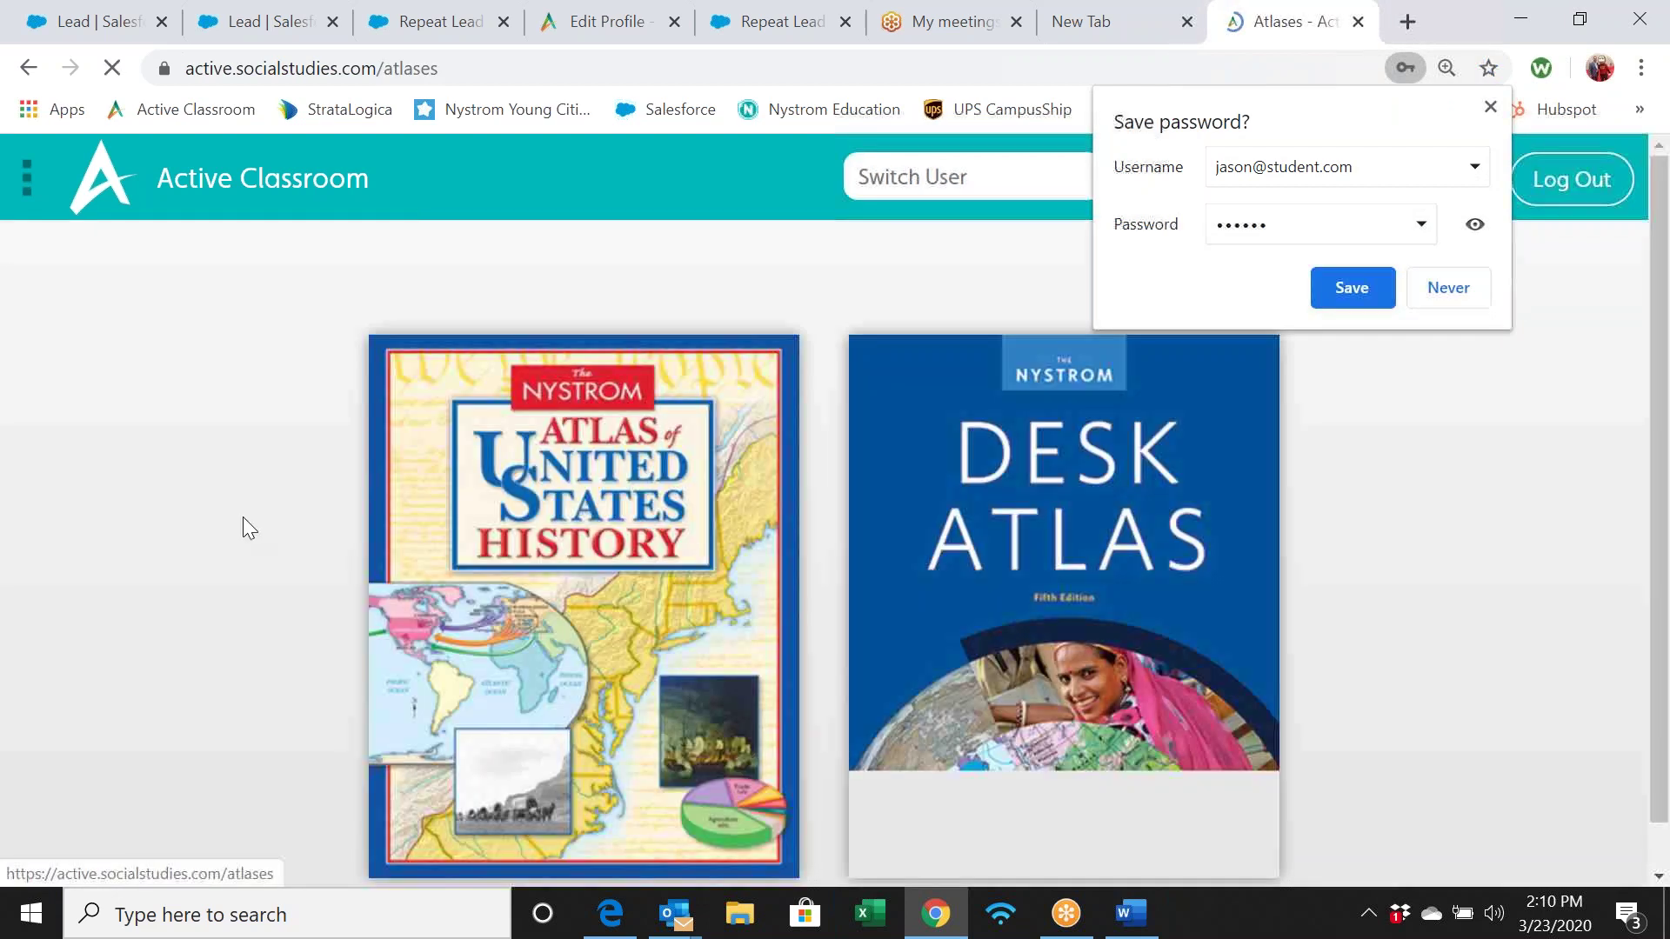
scroll(726, 553, down, 1)
scroll(728, 553, up, 1)
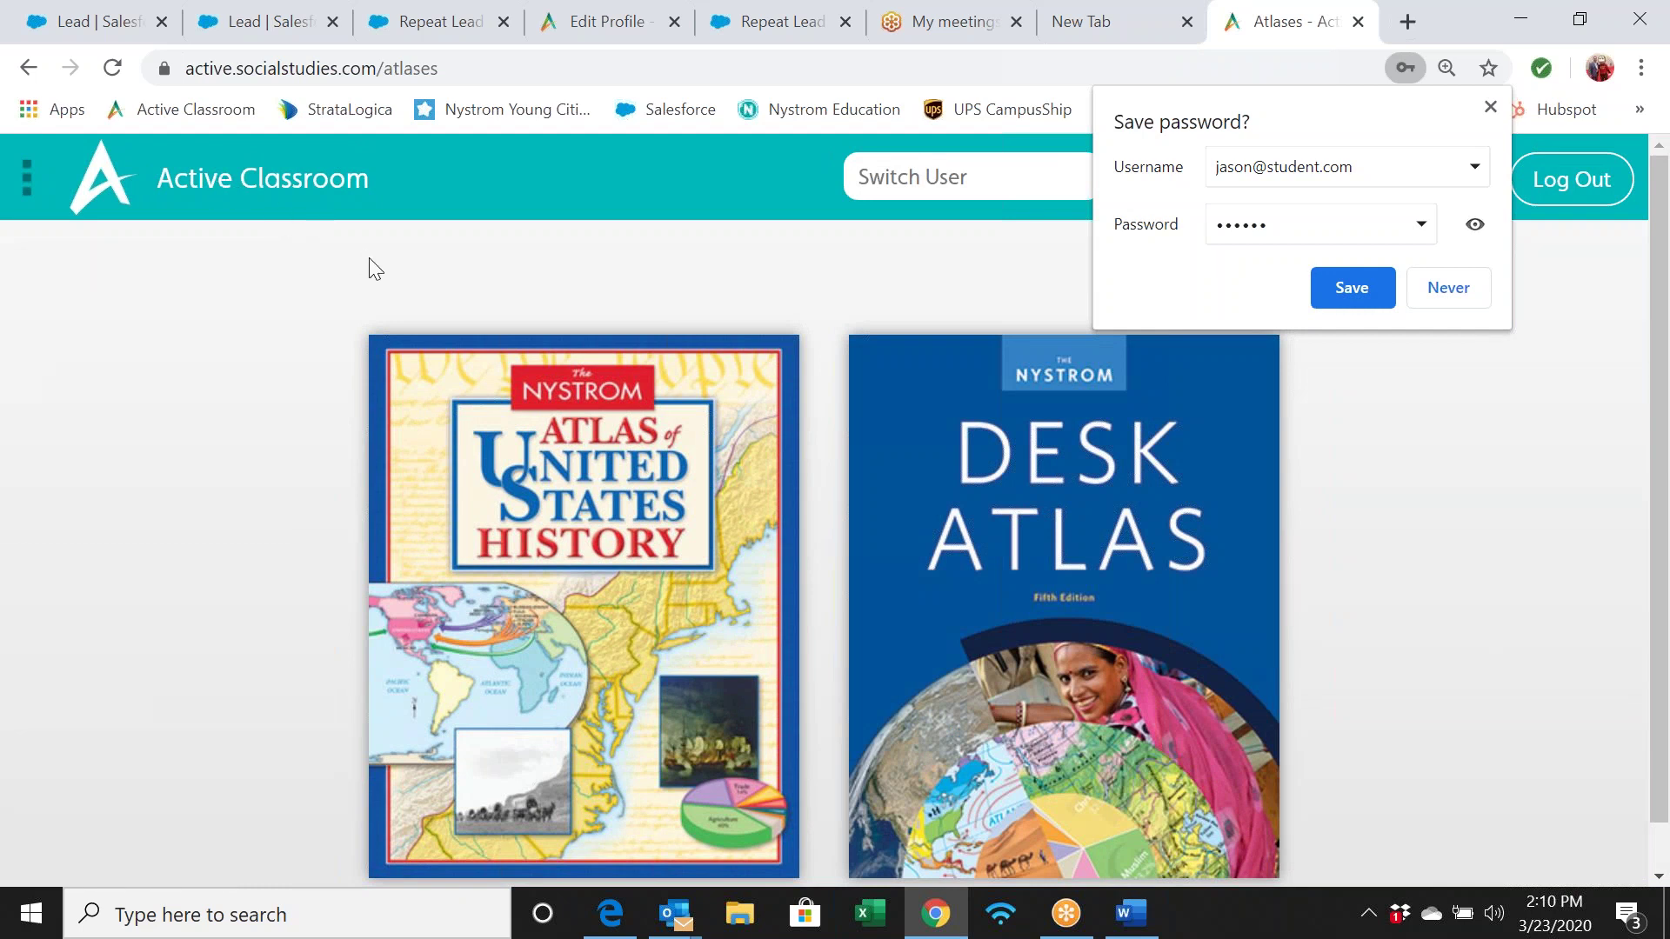
click(238, 186)
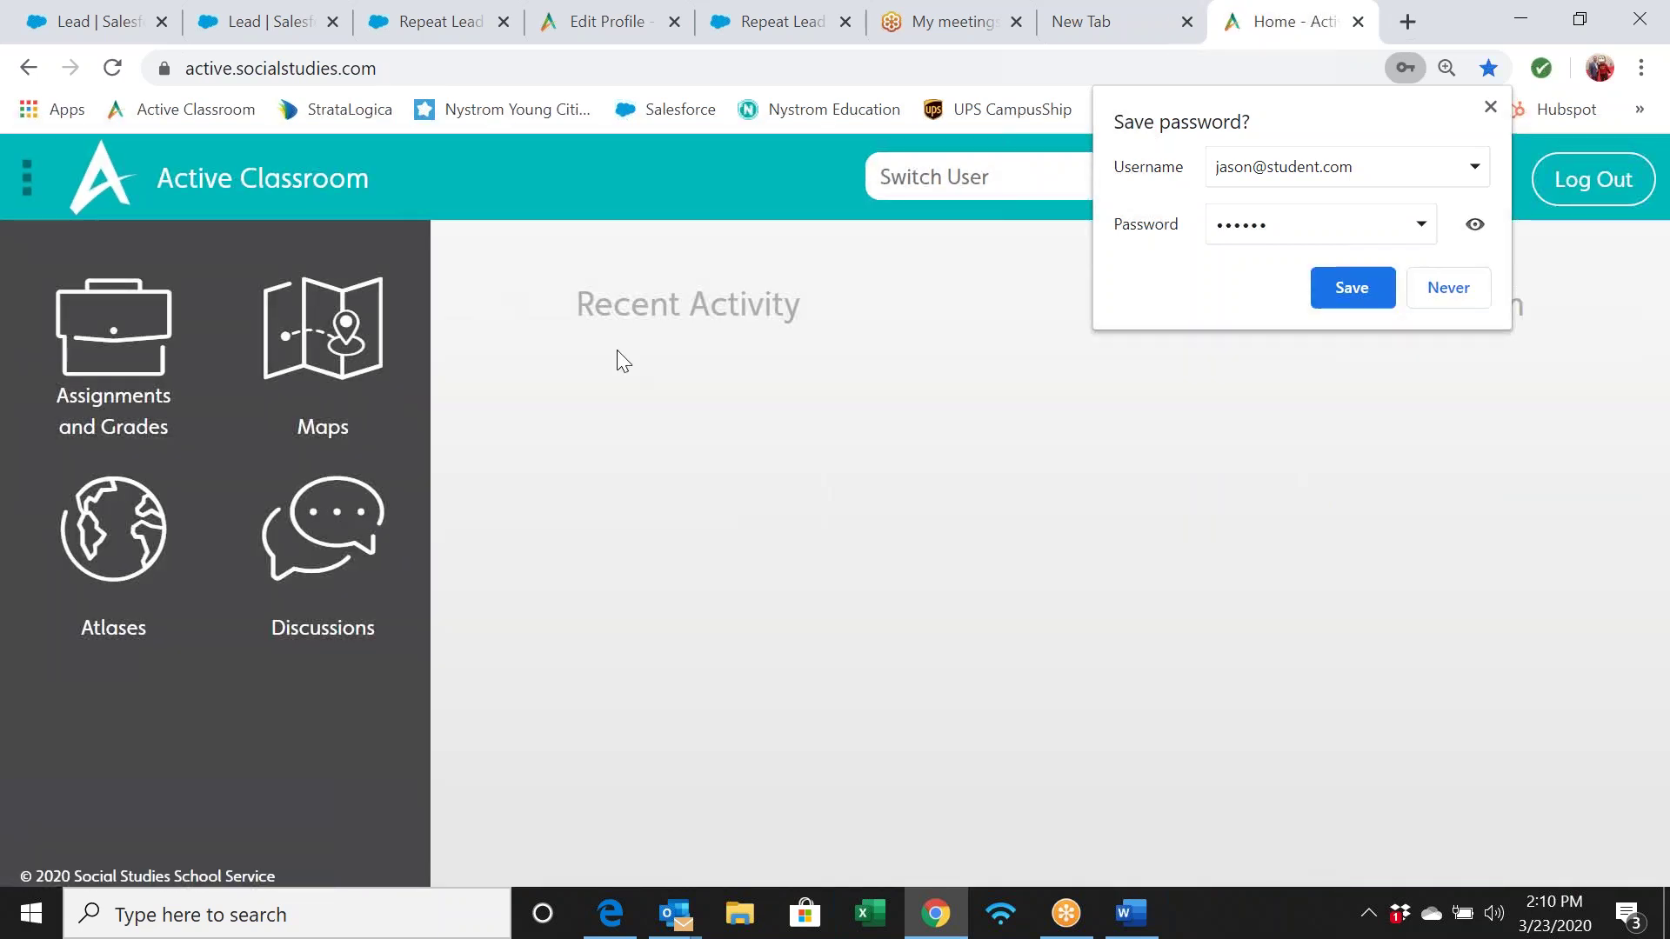
click(343, 328)
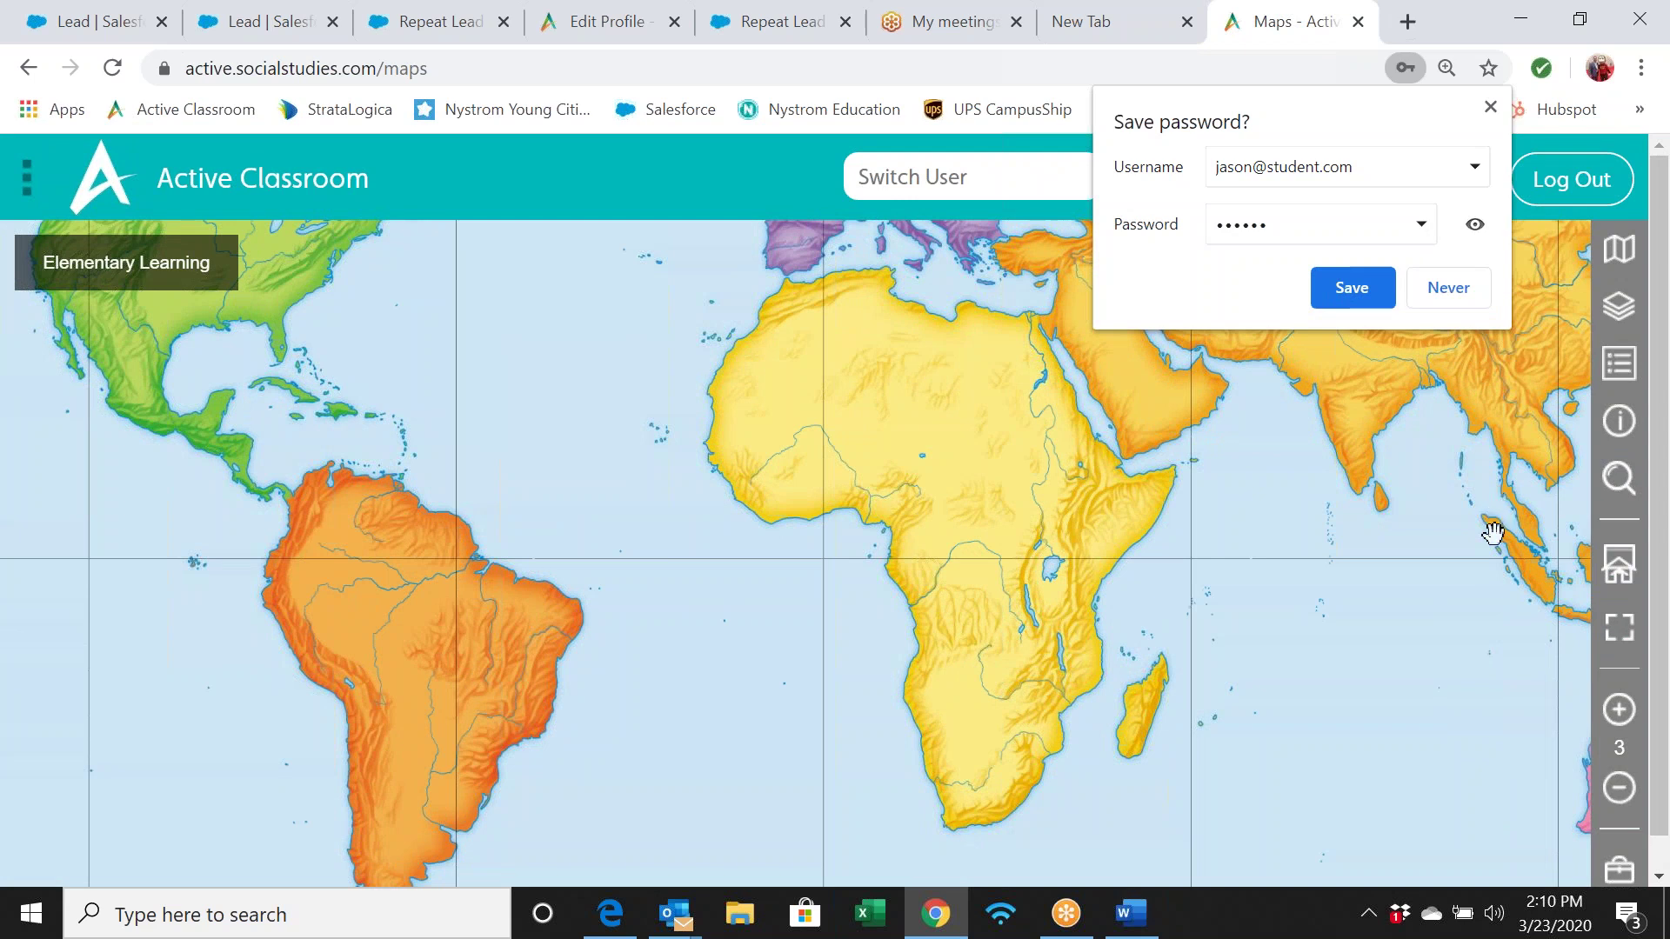
Drop a pin in central Africa, then discard its details form
click(1619, 870)
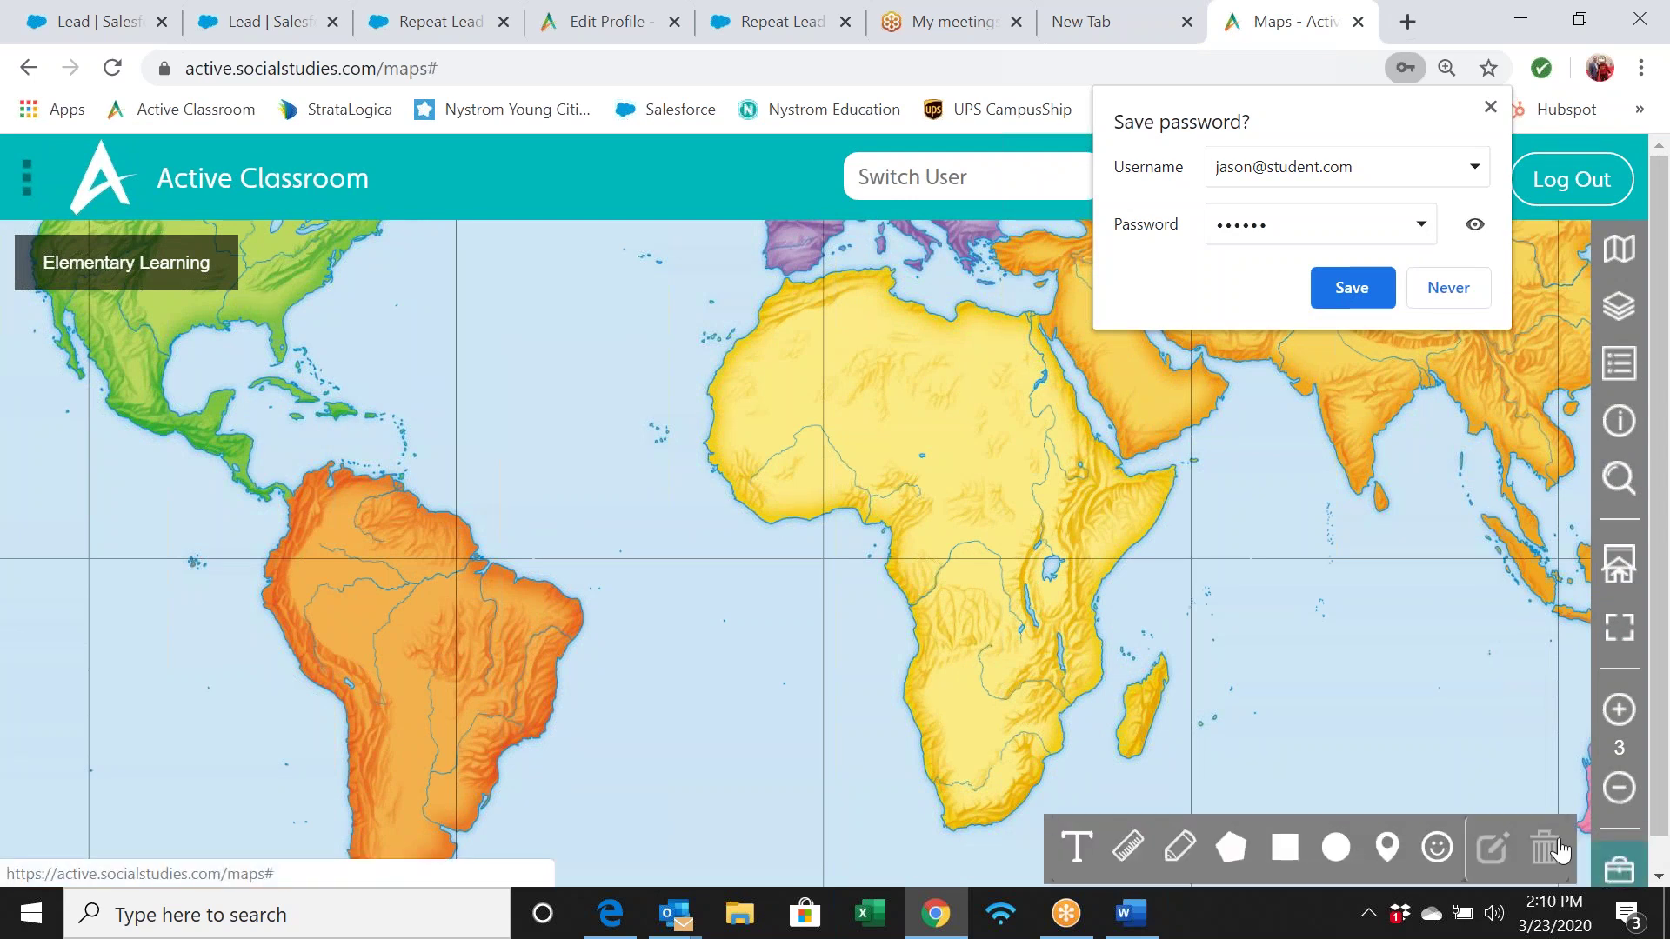
click(1388, 848)
click(936, 461)
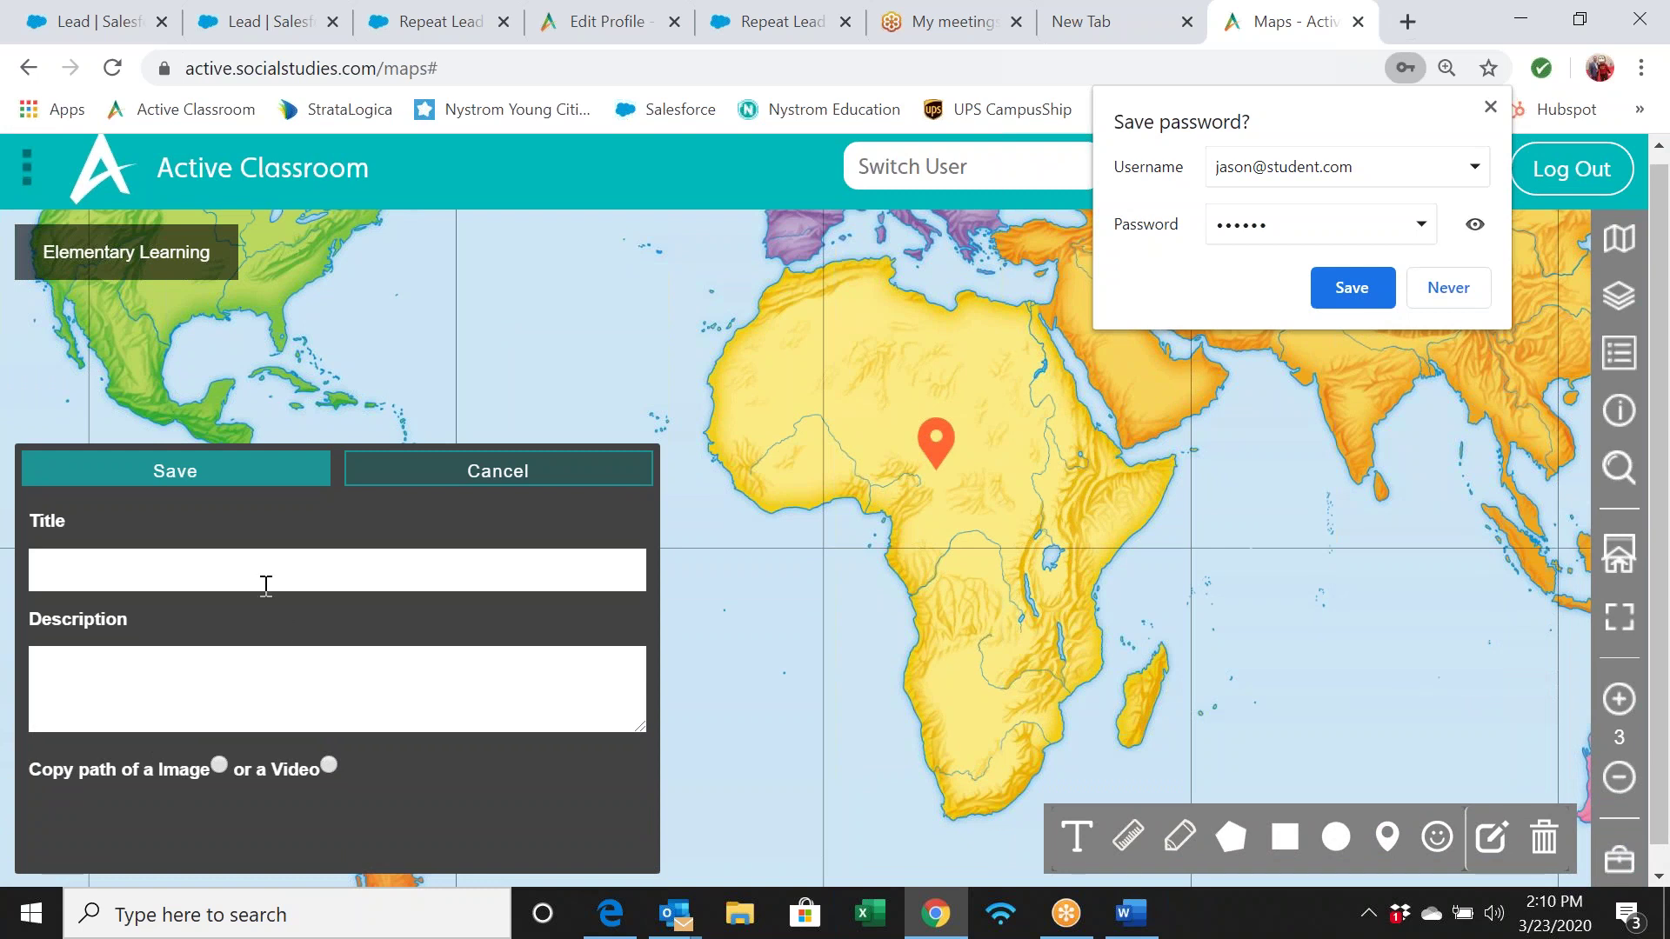
click(211, 669)
click(323, 763)
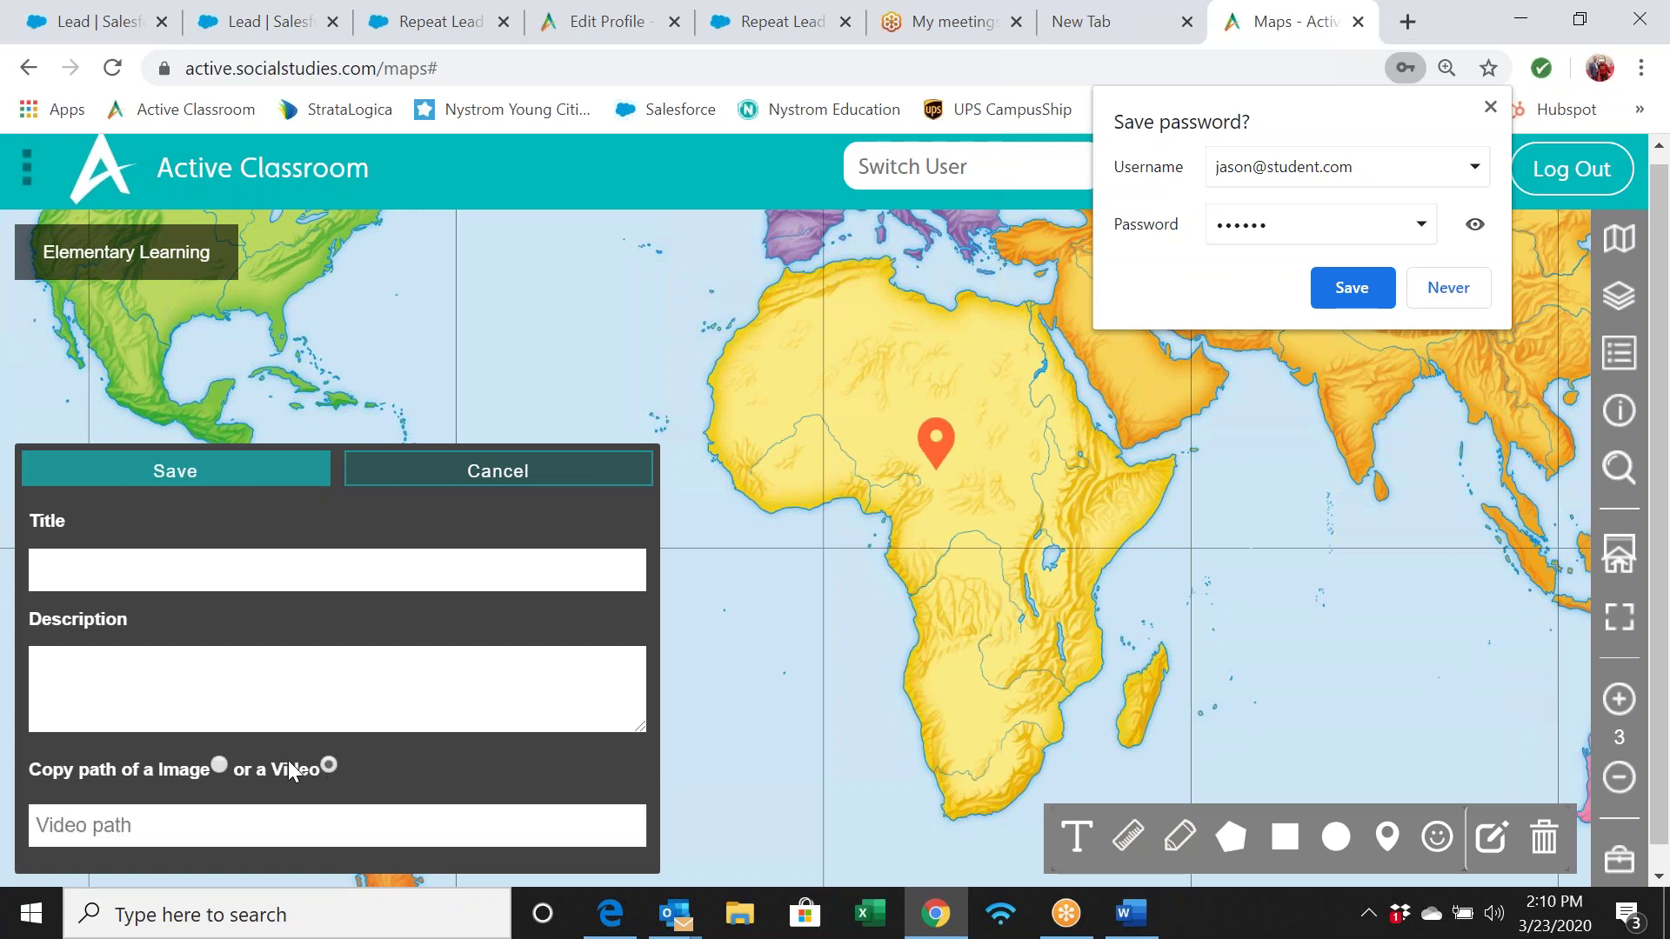
click(220, 762)
click(594, 485)
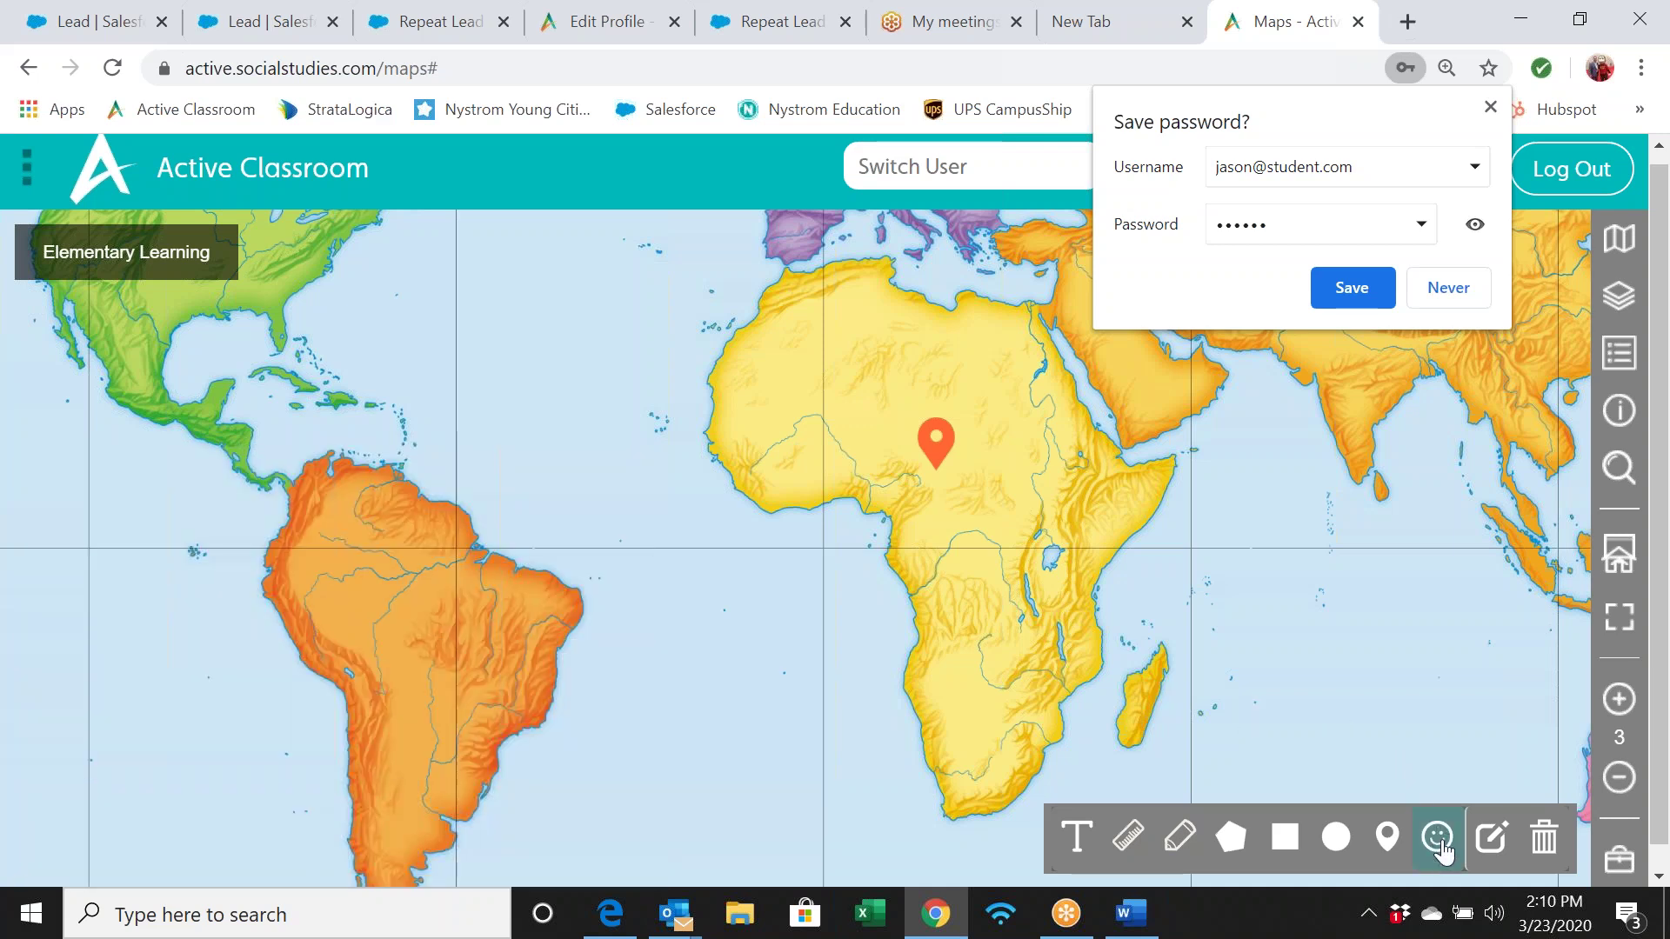
Place sheep, fish, flame and oil-derrick symbols across the world map
click(1437, 839)
drag(1342, 681, 288, 263)
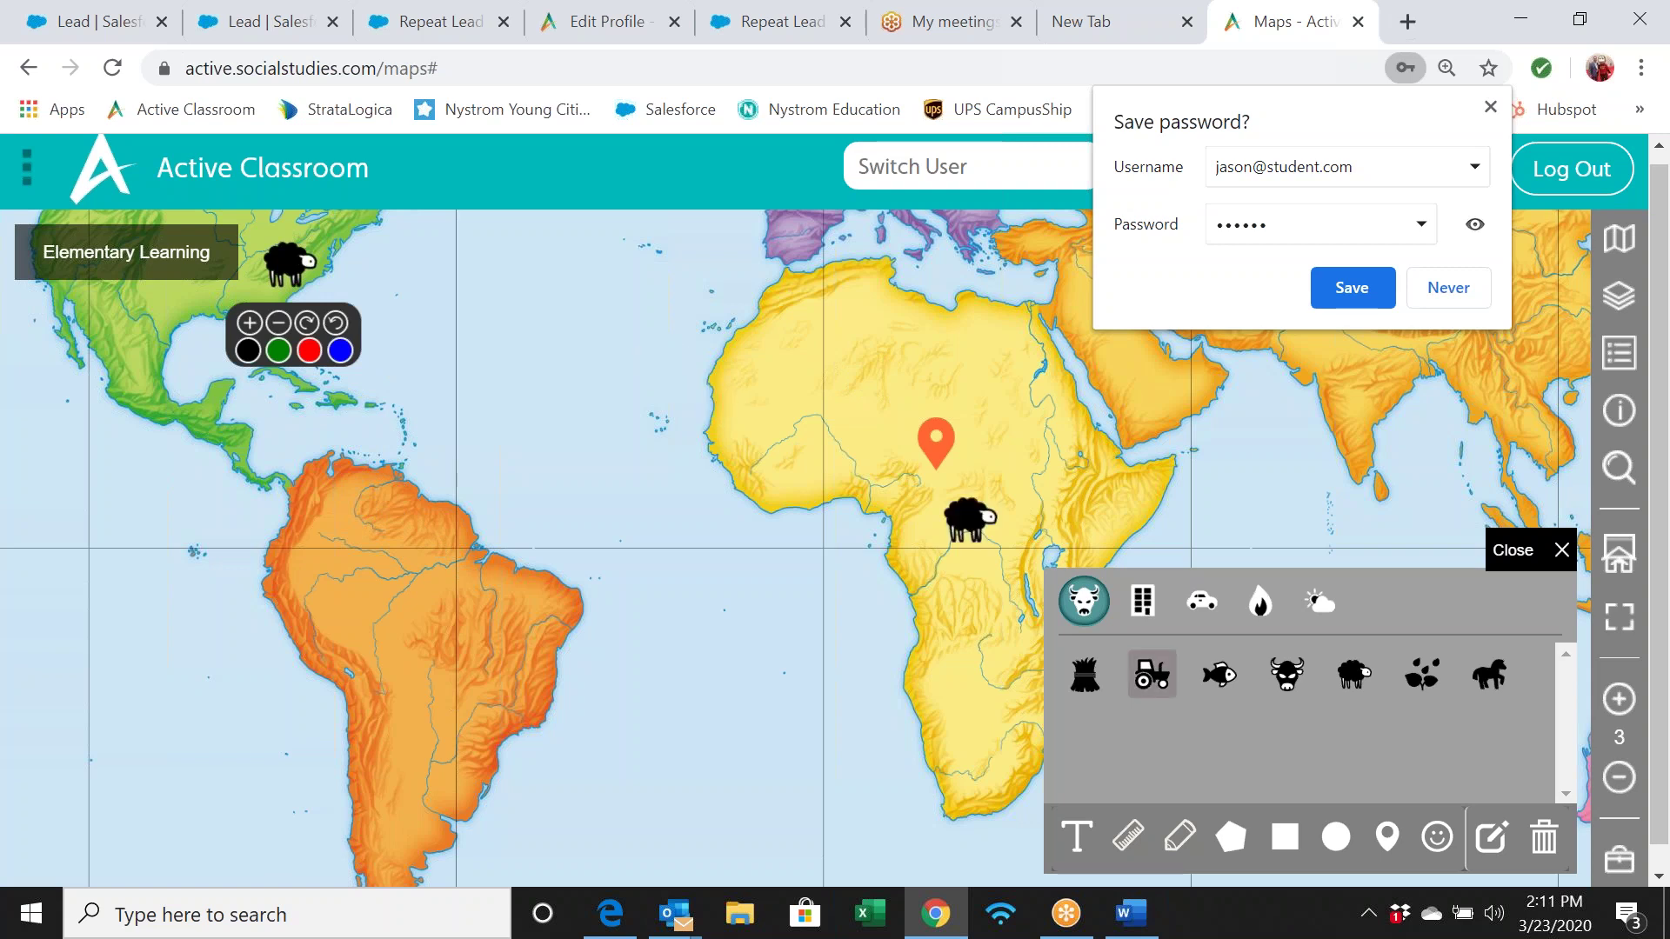
drag(1233, 690, 399, 266)
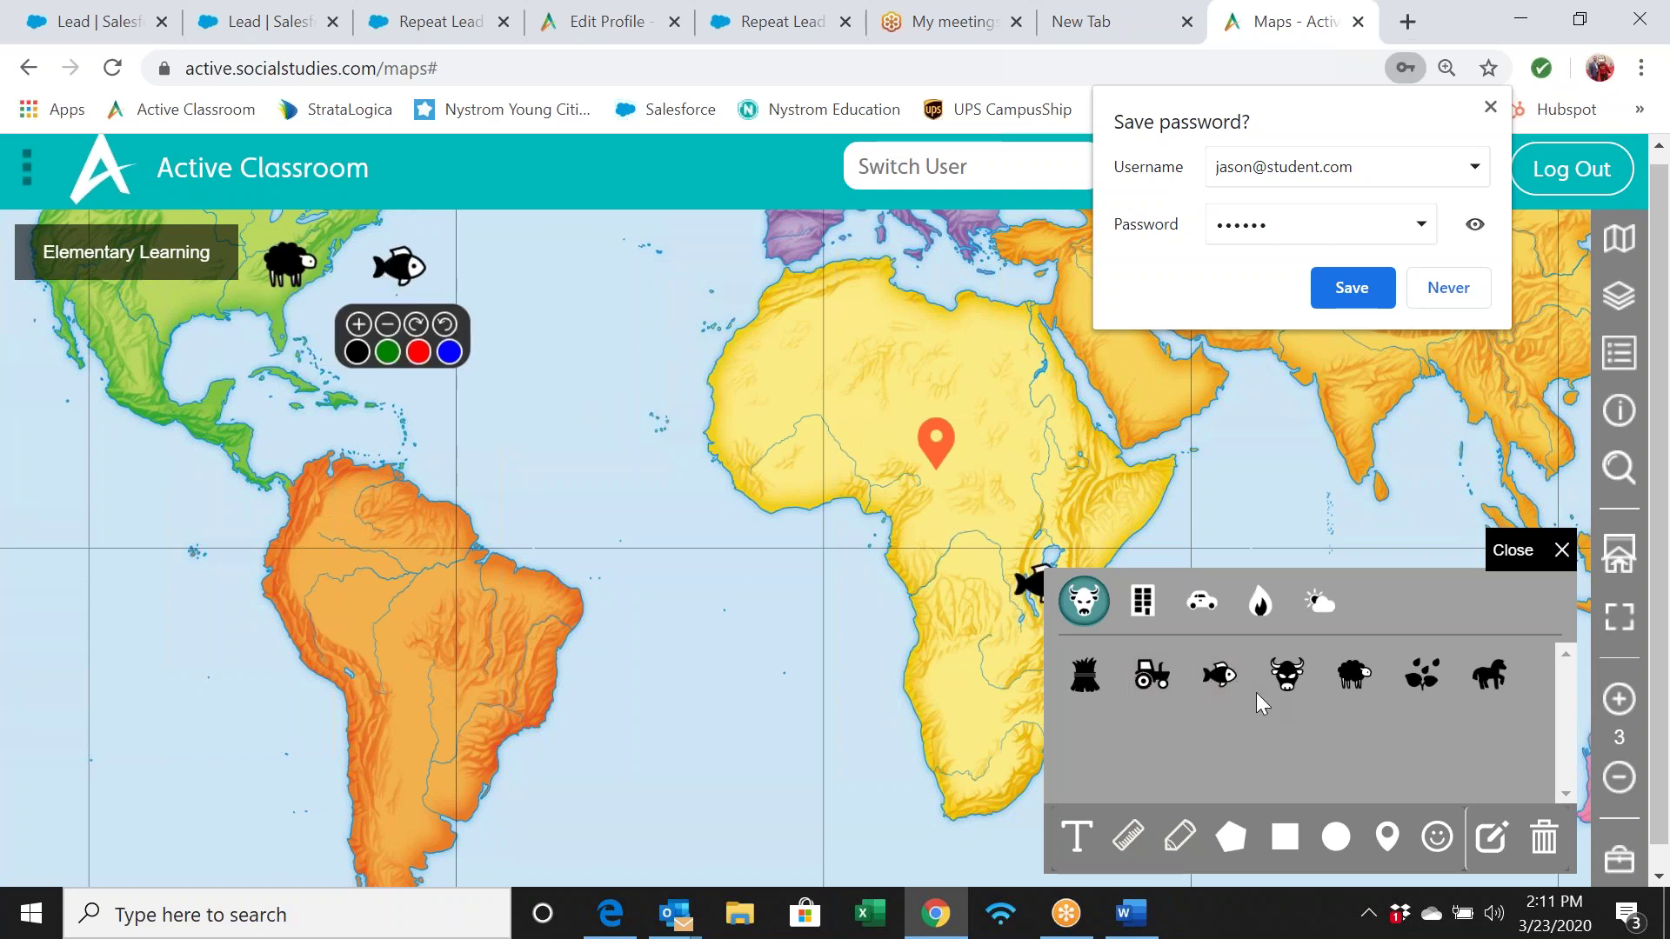
click(1249, 606)
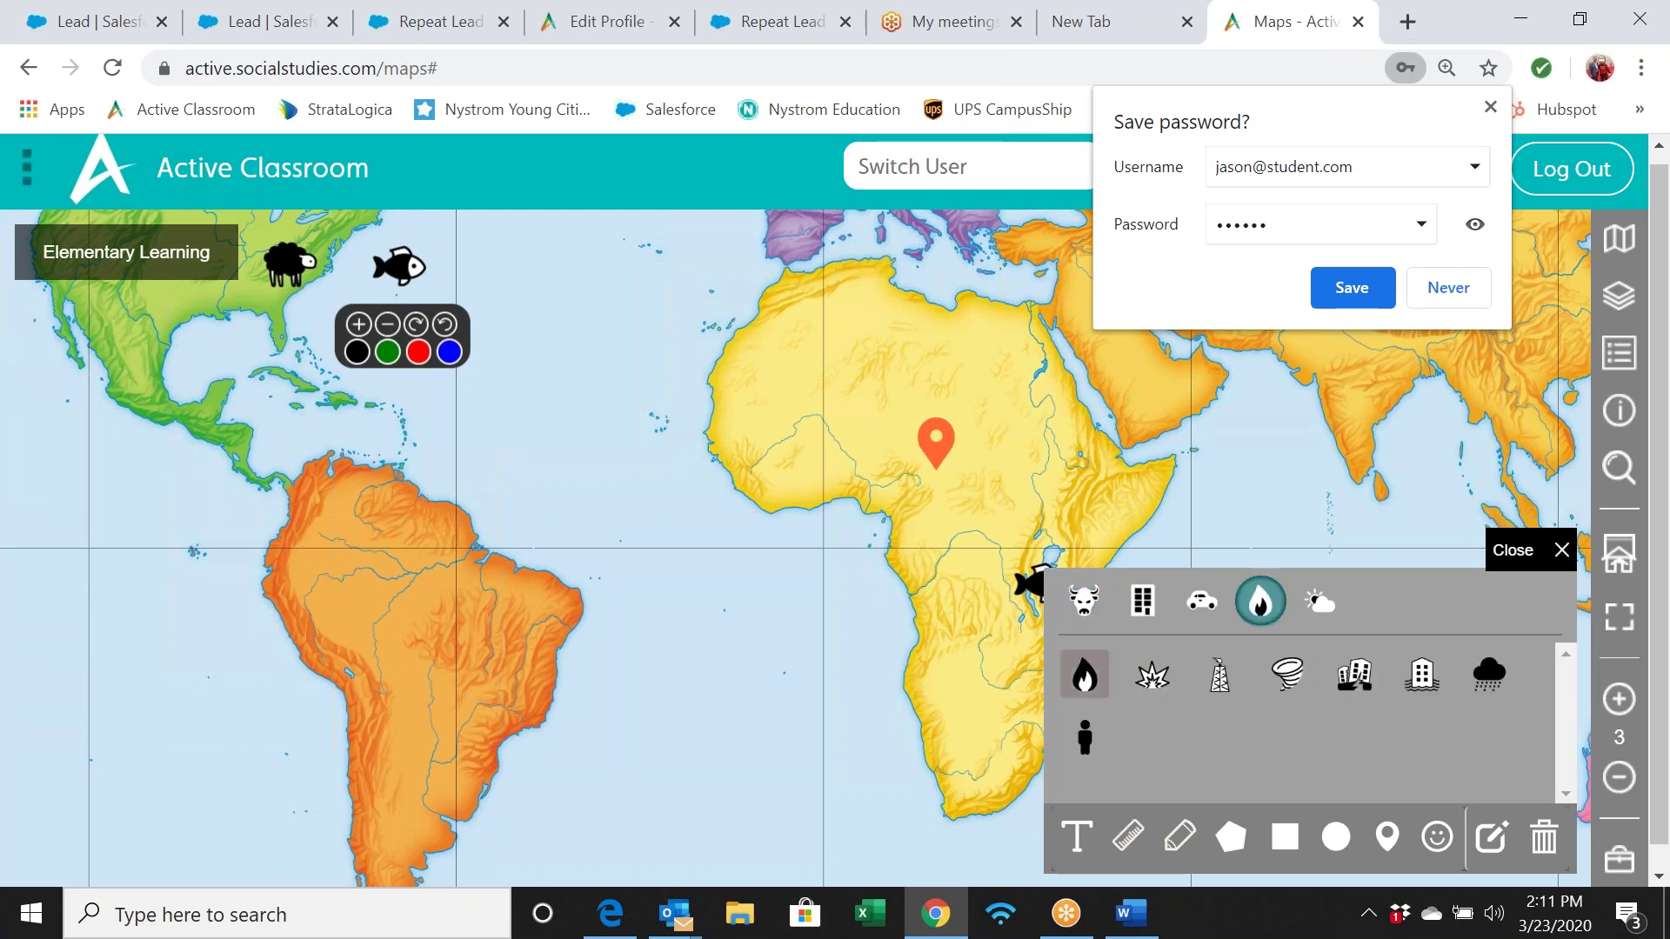
drag(1083, 683, 369, 637)
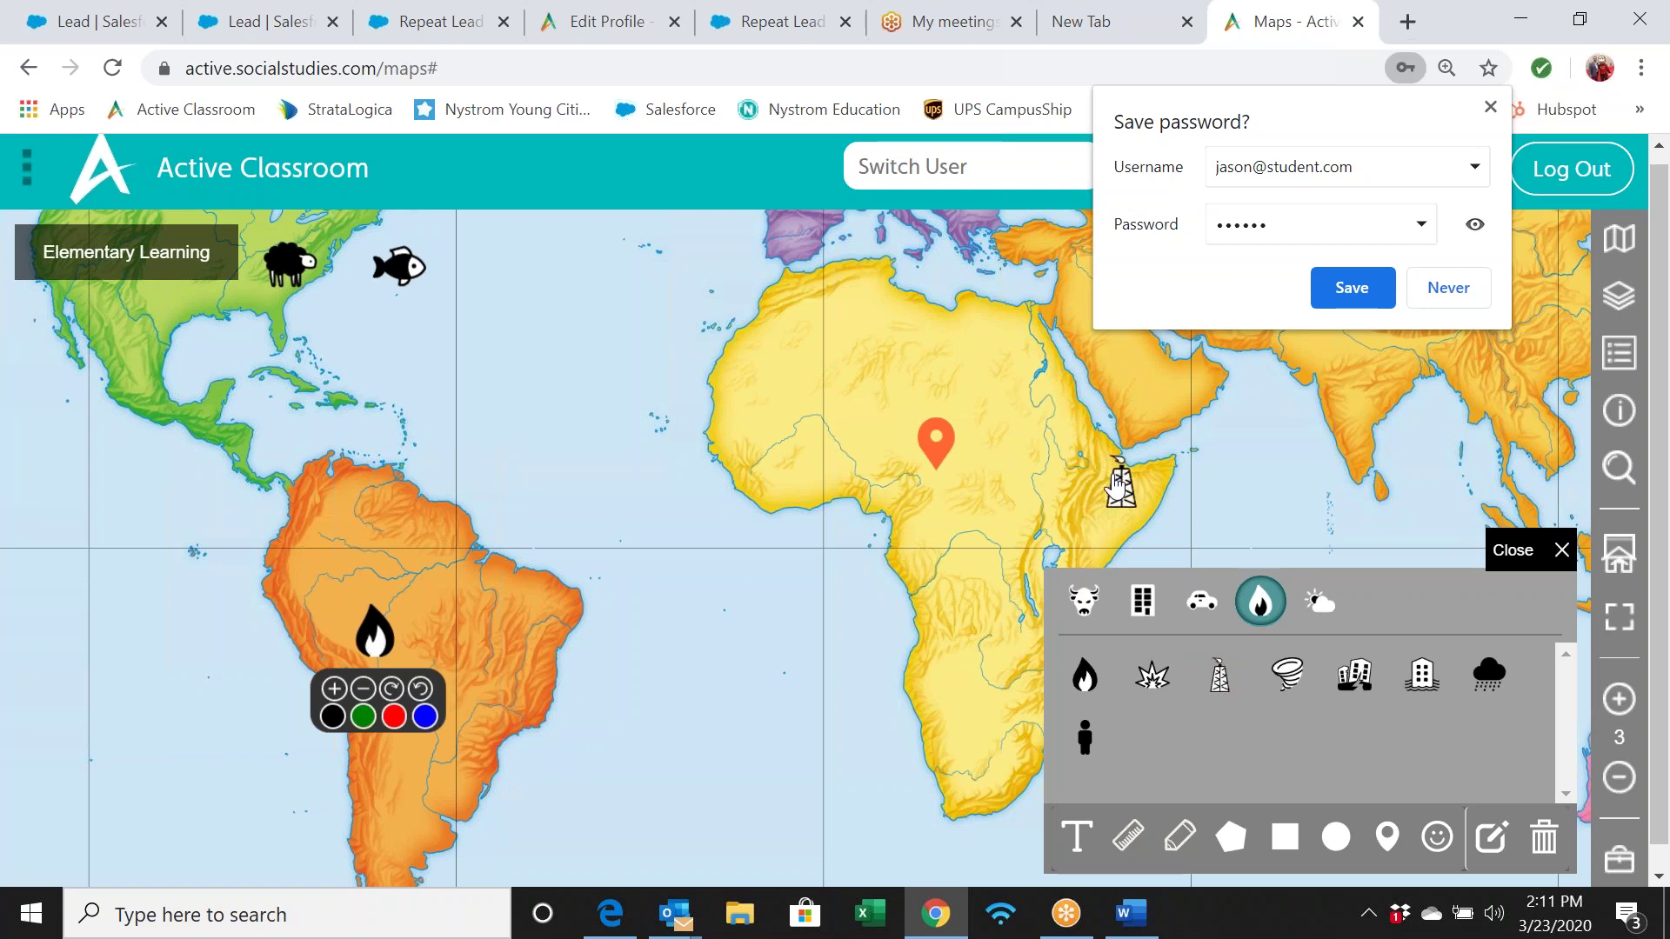
drag(1220, 683, 1222, 806)
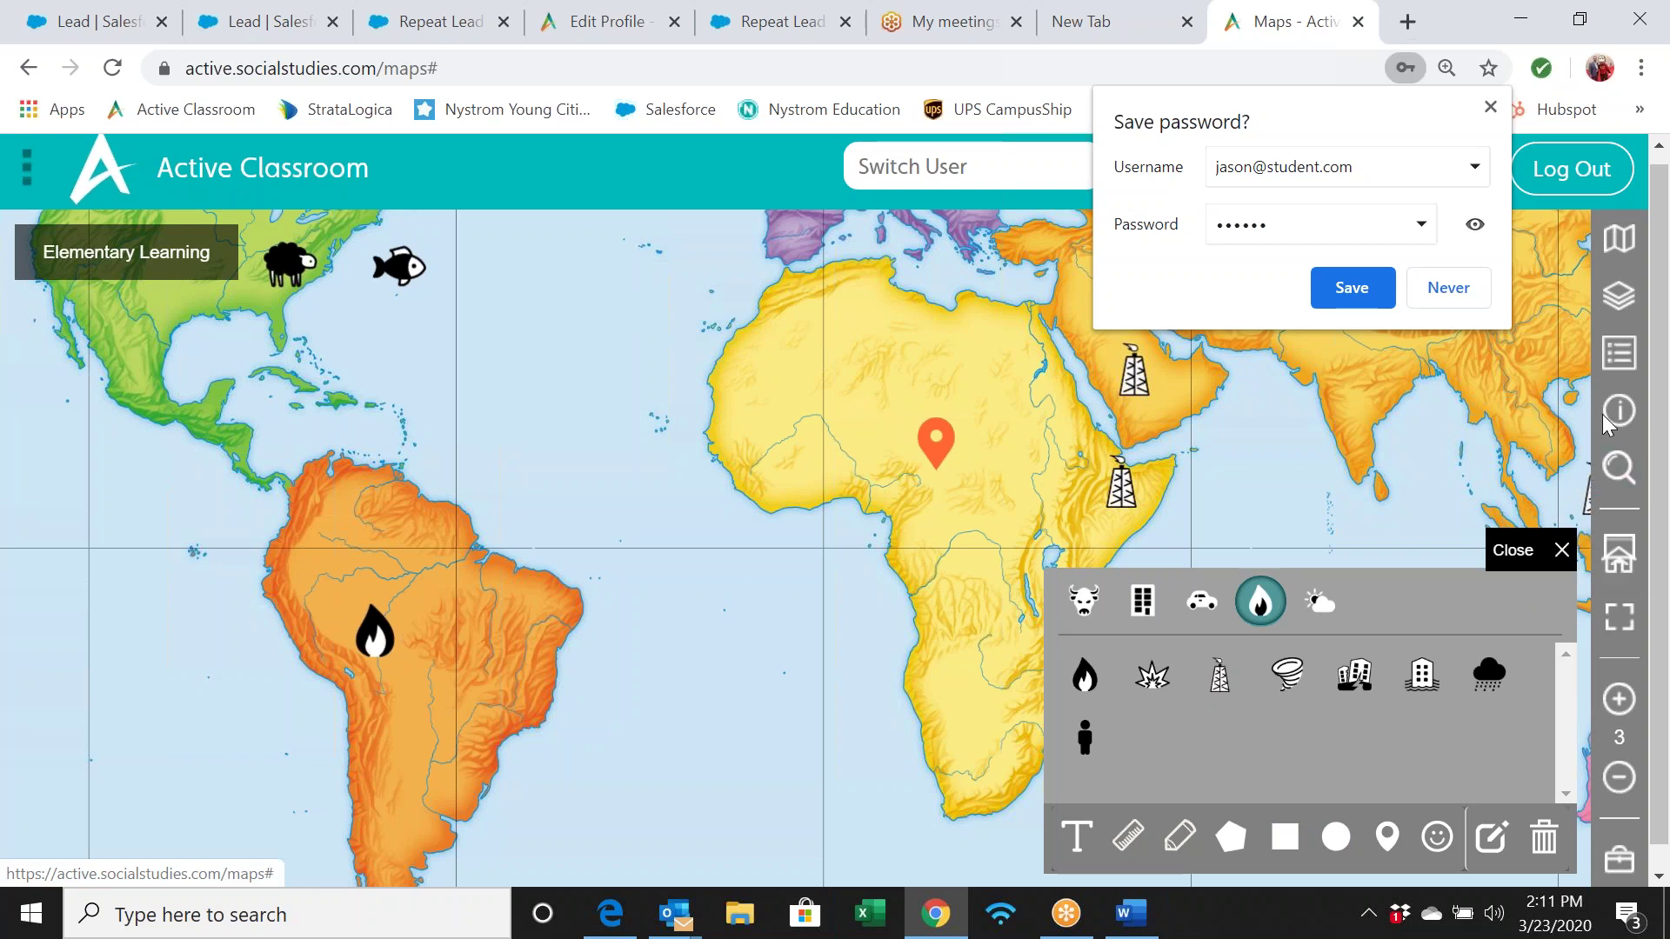
drag(1590, 492, 243, 201)
Go Home and open Assignments and Grades to view the Vietnam War and Triangle Trade assignments
click(187, 174)
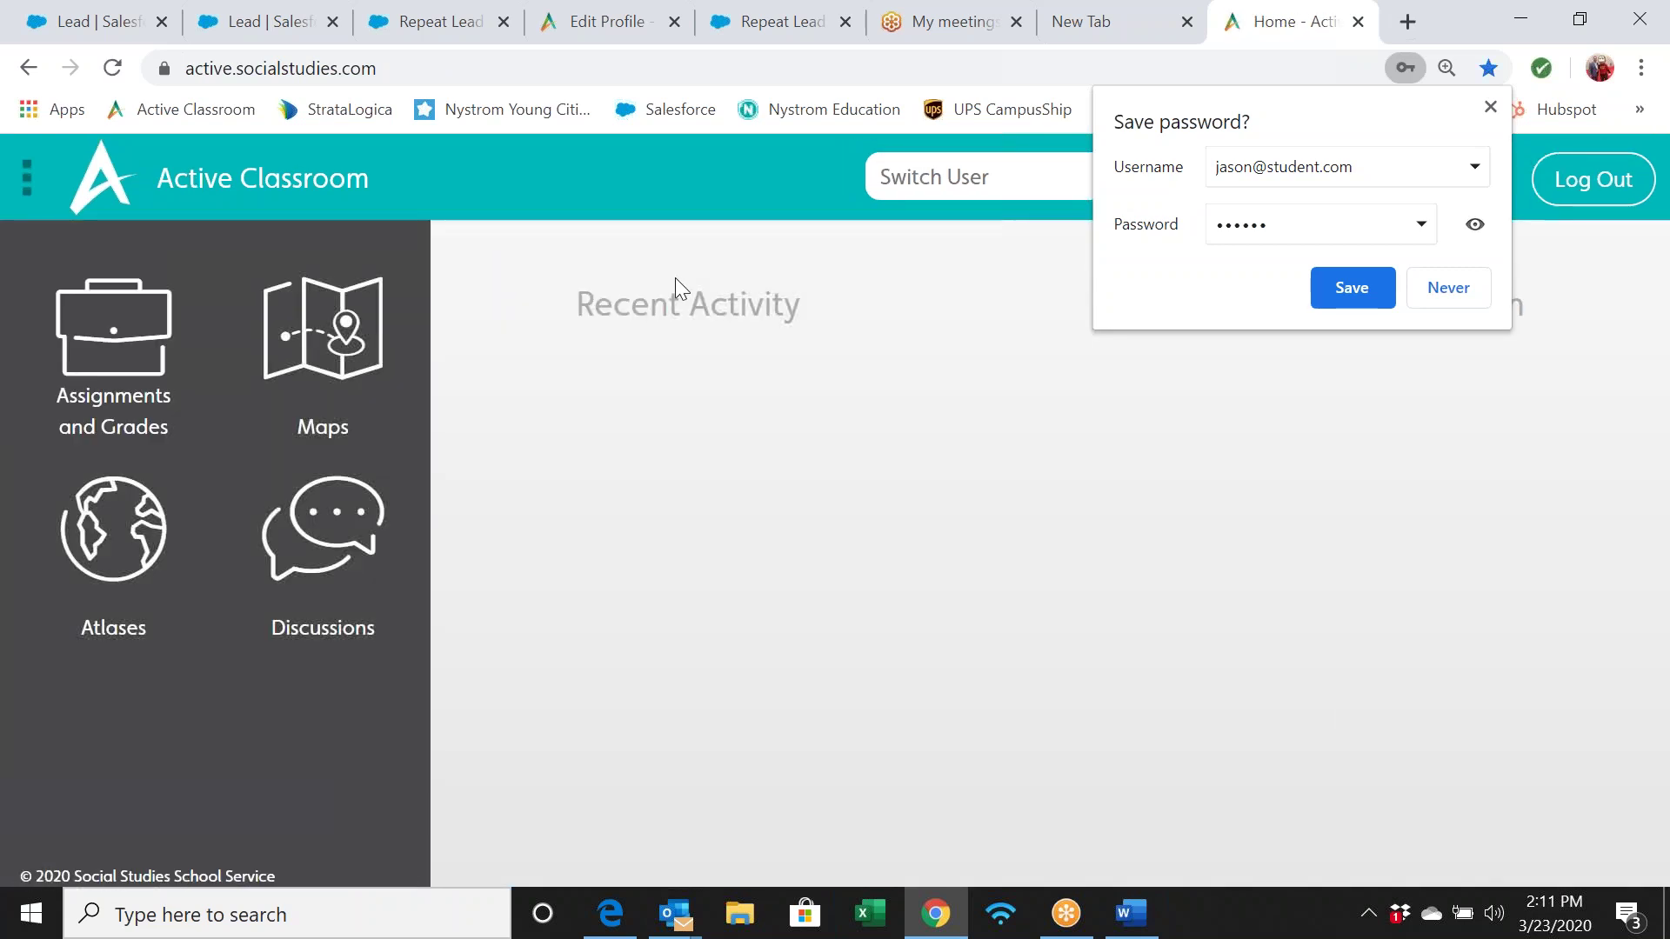
click(113, 347)
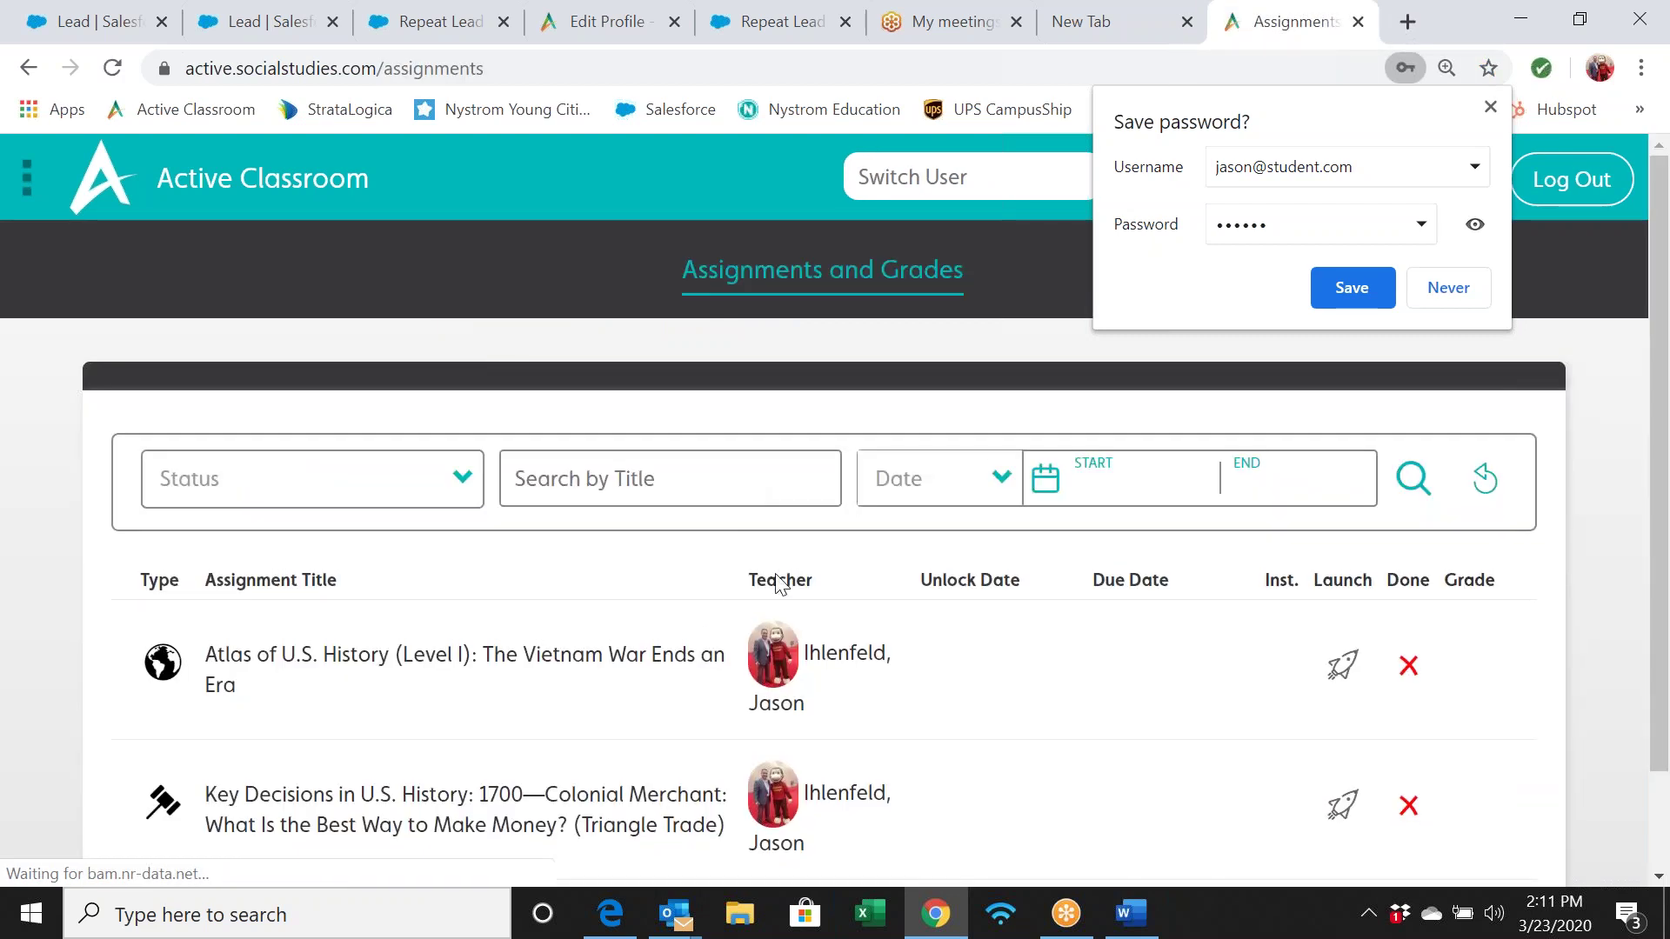
scroll(690, 608, down, 2)
scroll(691, 609, up, 2)
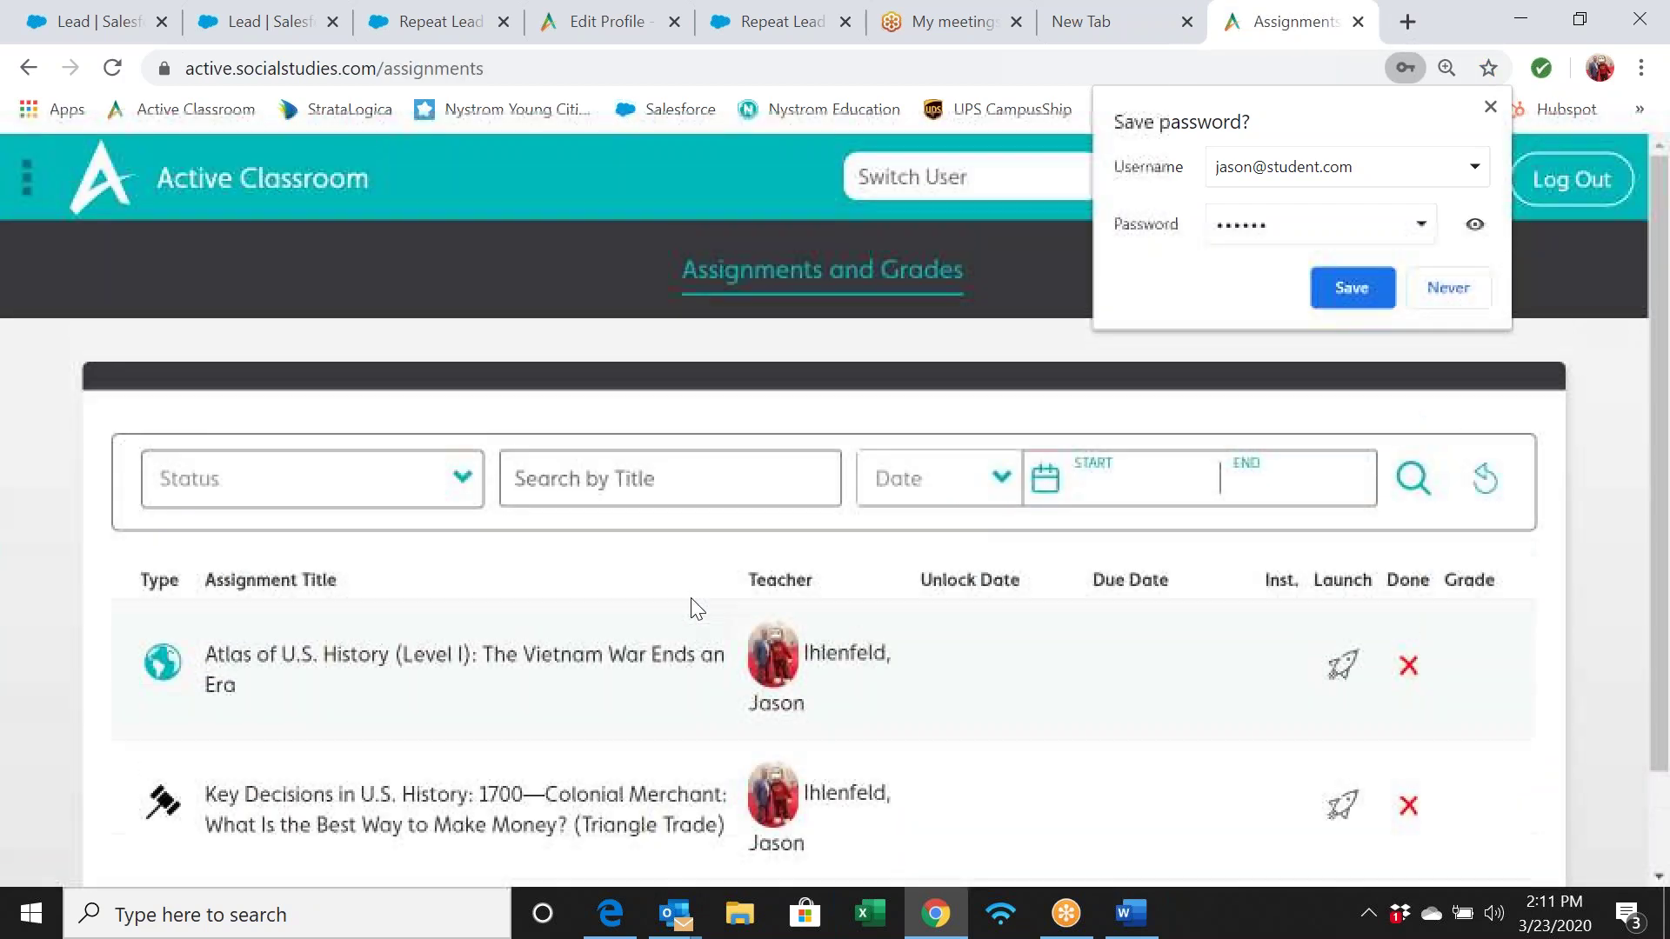
scroll(696, 608, down, 1)
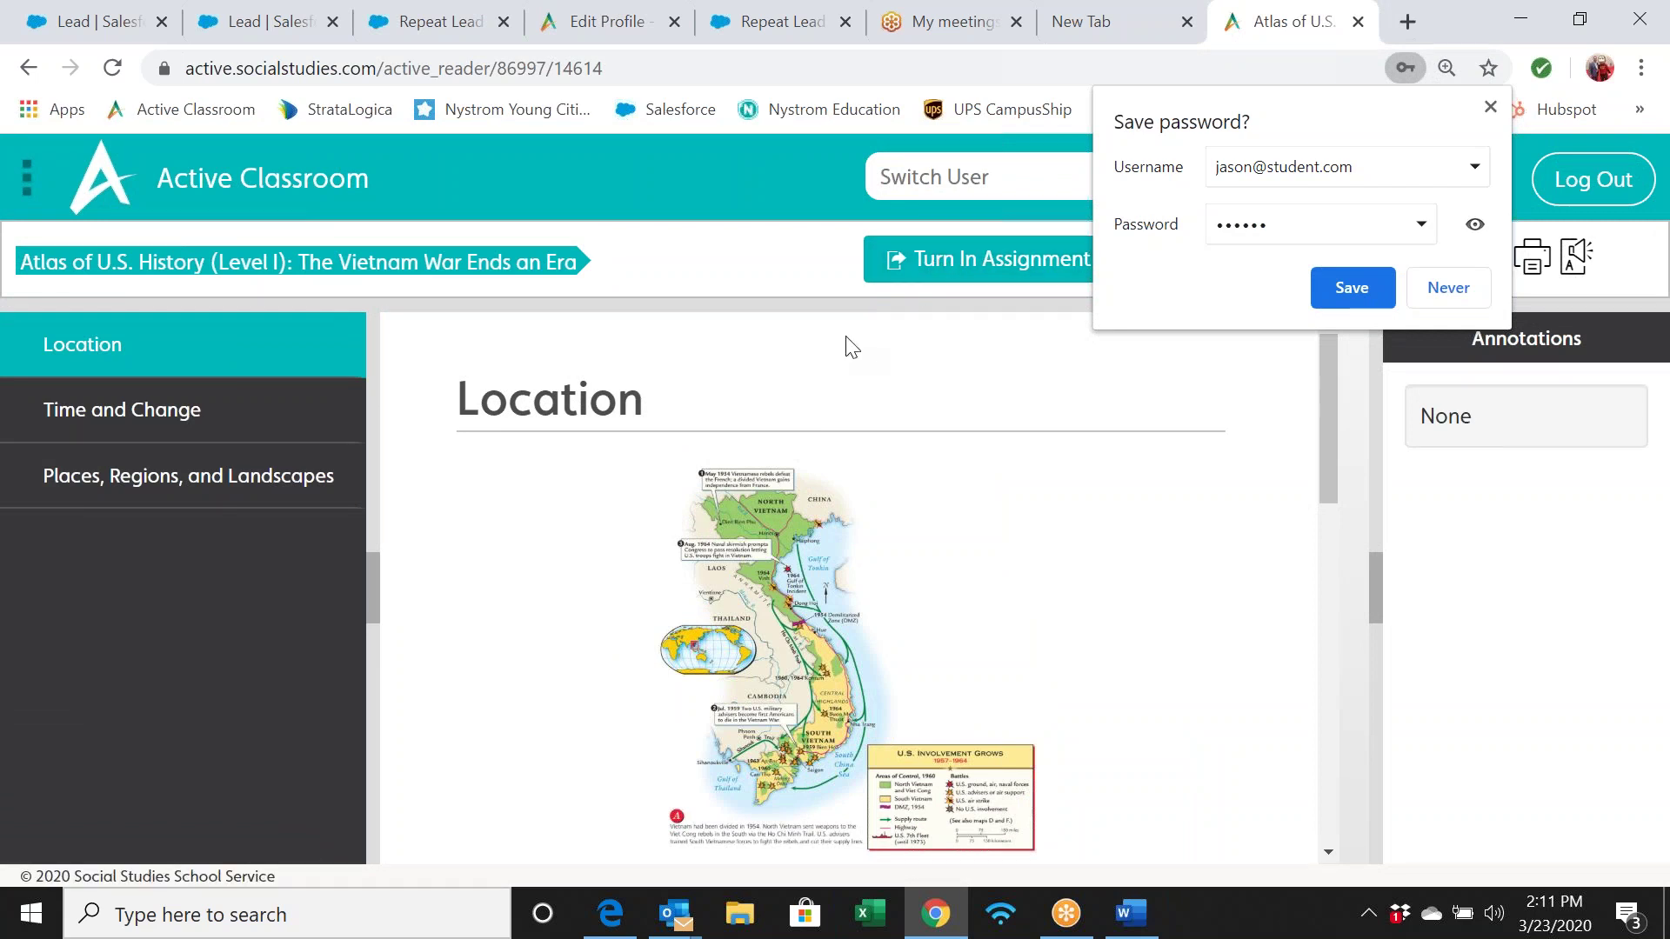
Leave the atlas reader for the Active Classroom home page
click(222, 193)
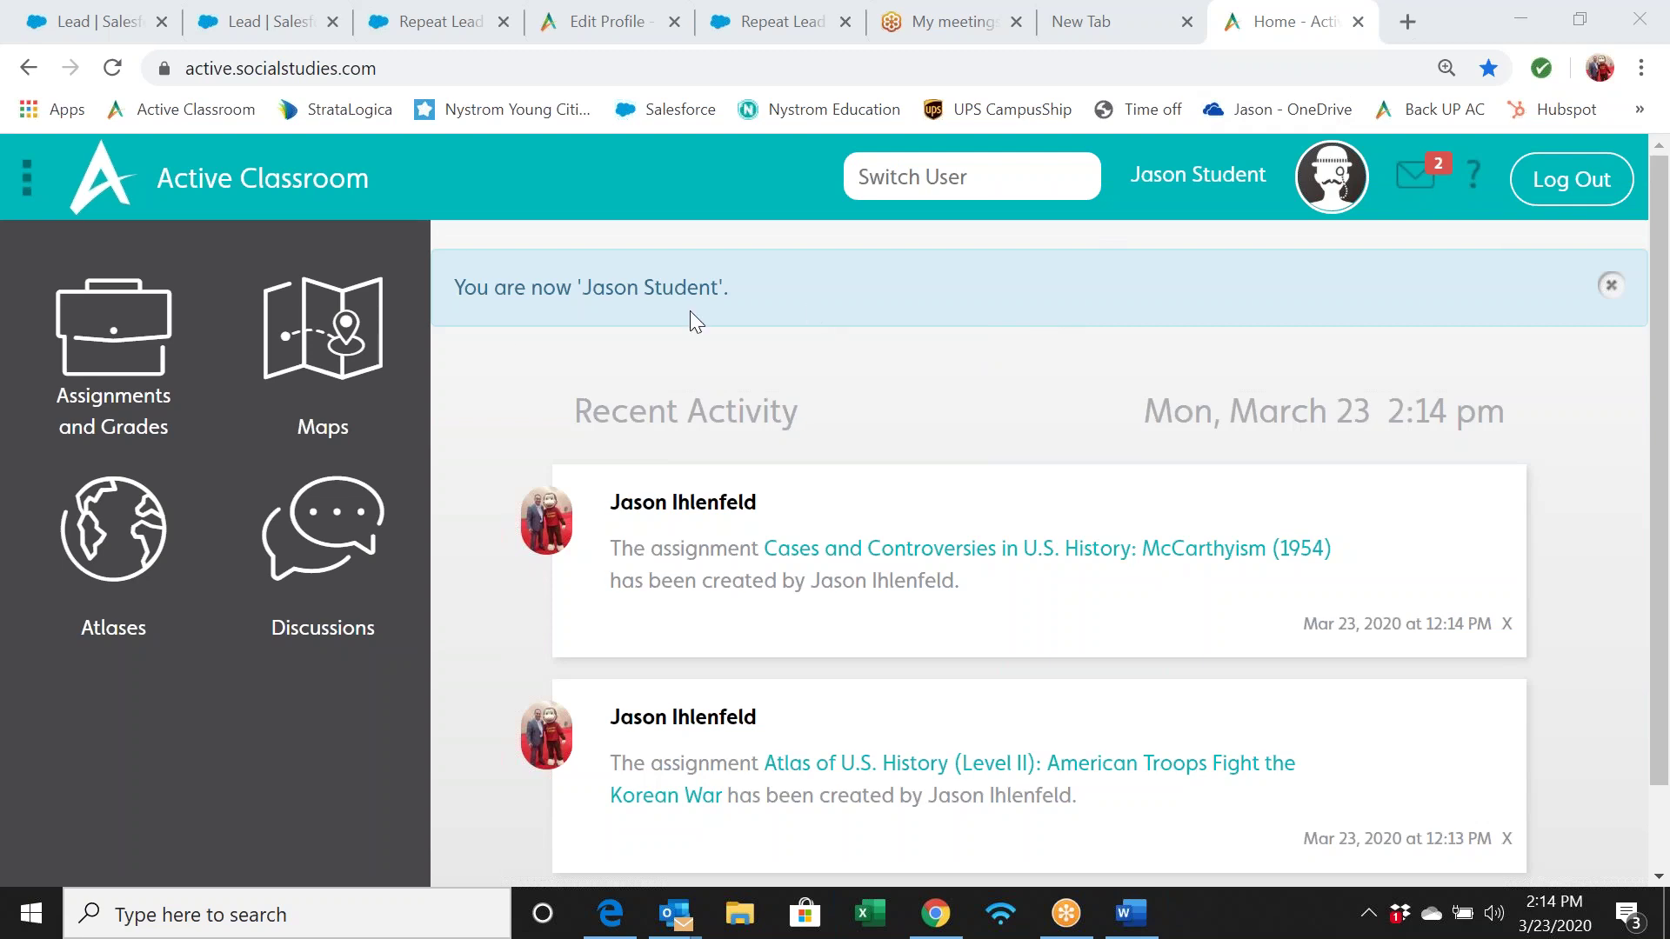
Review the McCarthyism, Korean War and Vietnam War assignments in Assignments and Grades, then return Home
click(119, 376)
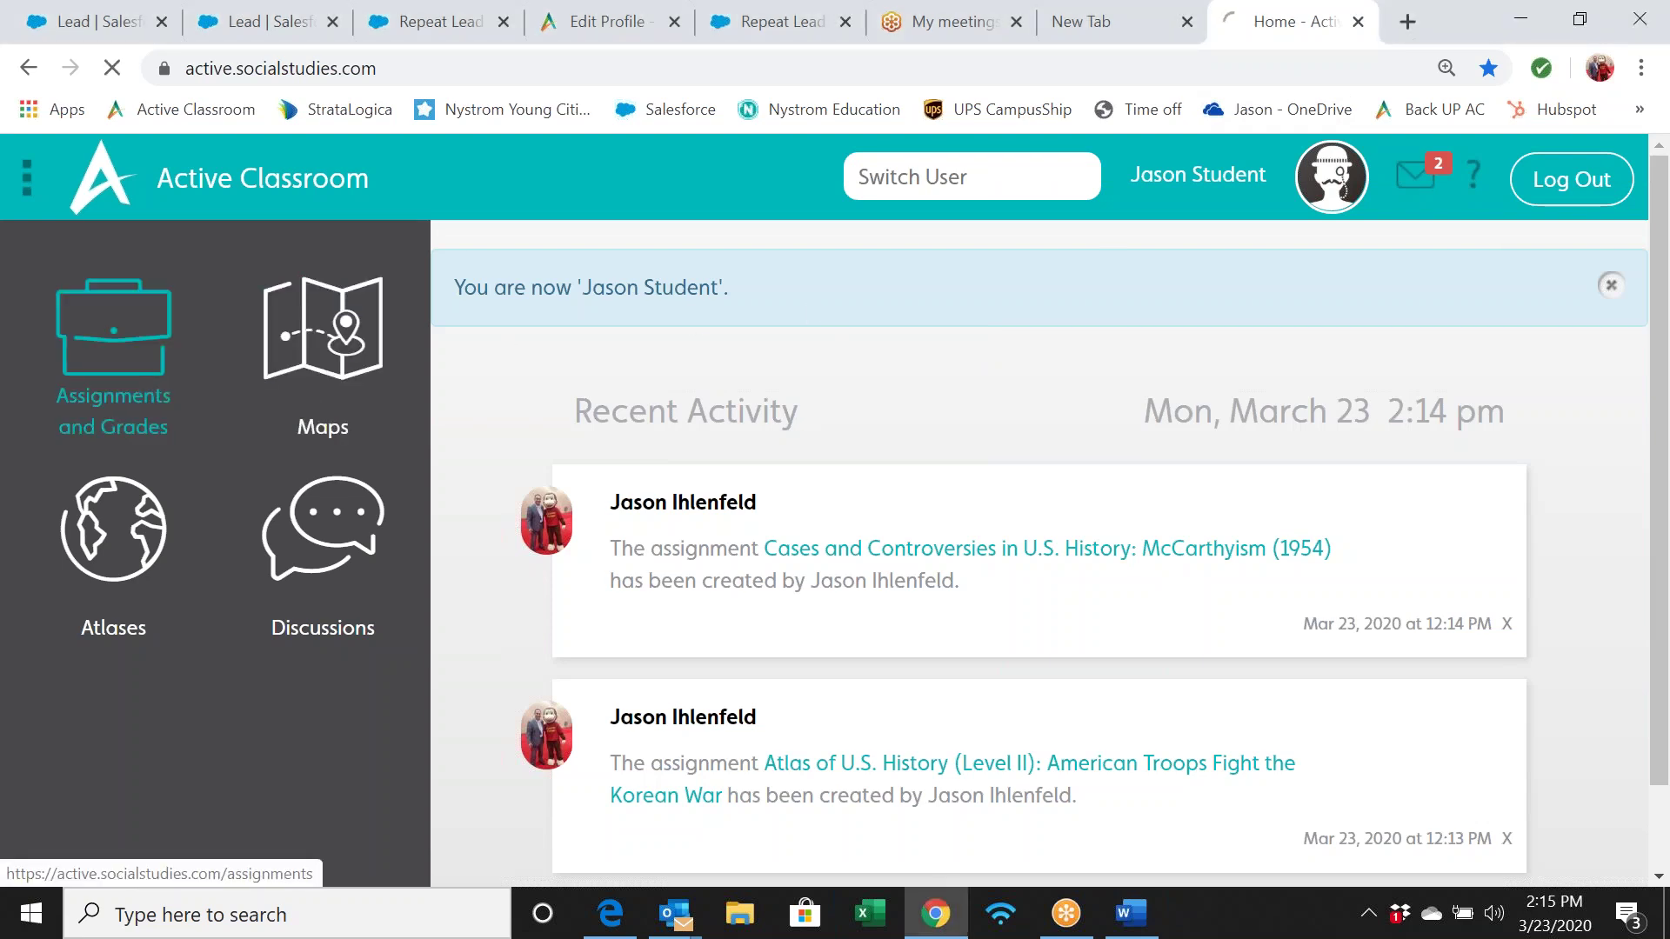
scroll(984, 589, down, 2)
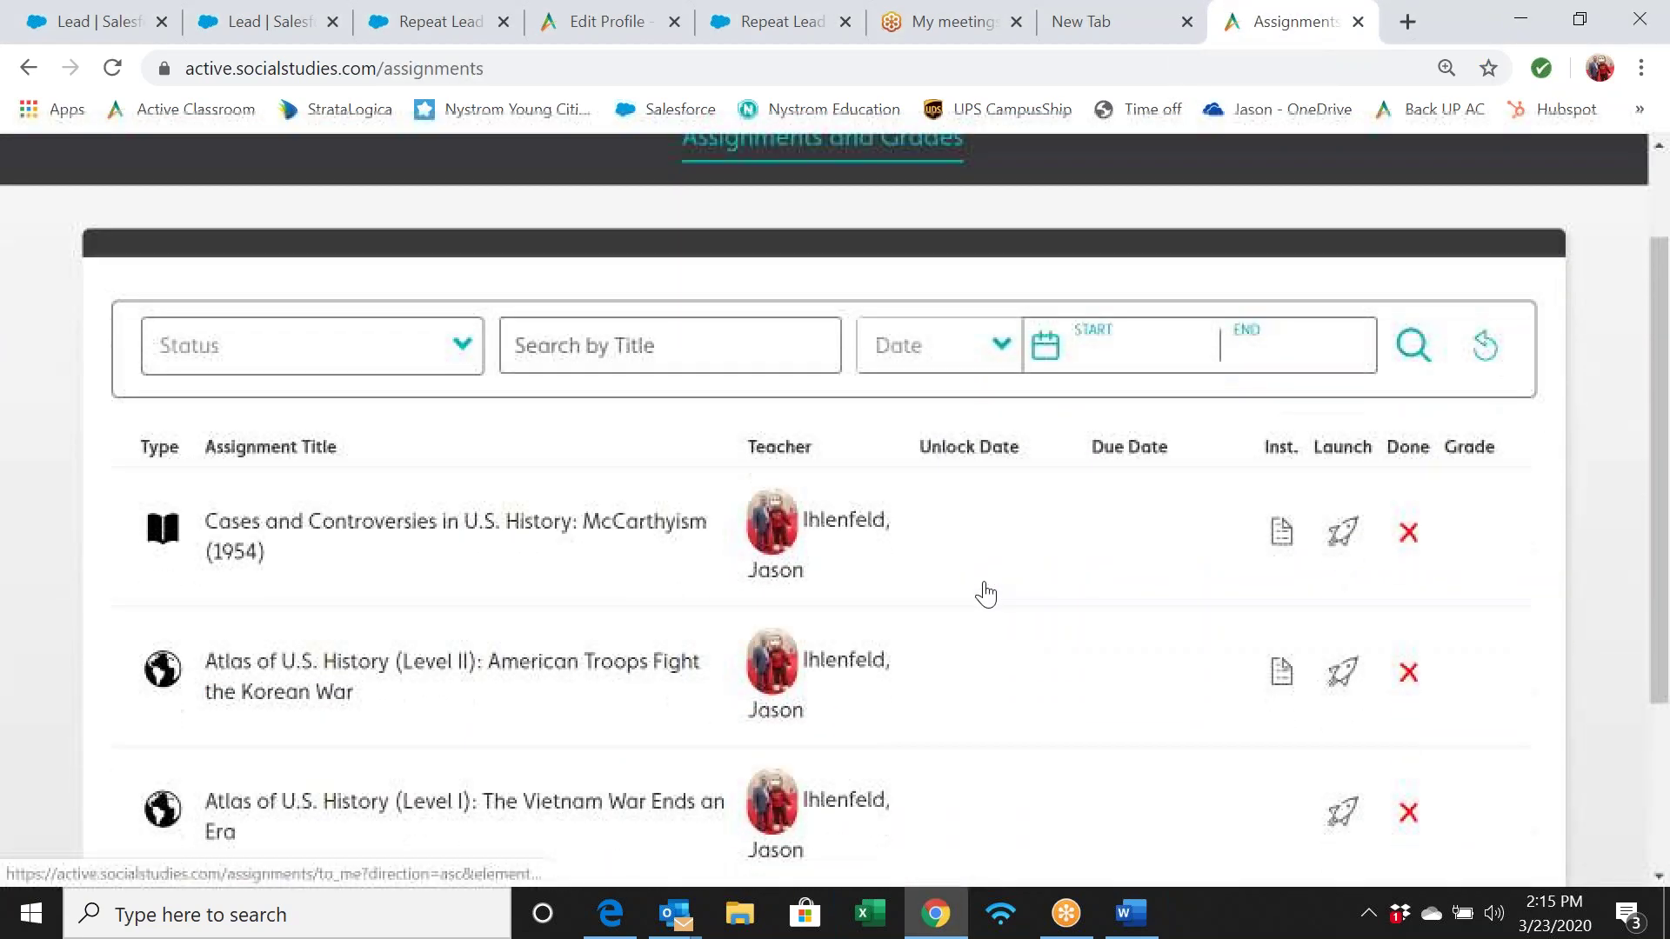
scroll(985, 594, down, 2)
scroll(985, 594, up, 3)
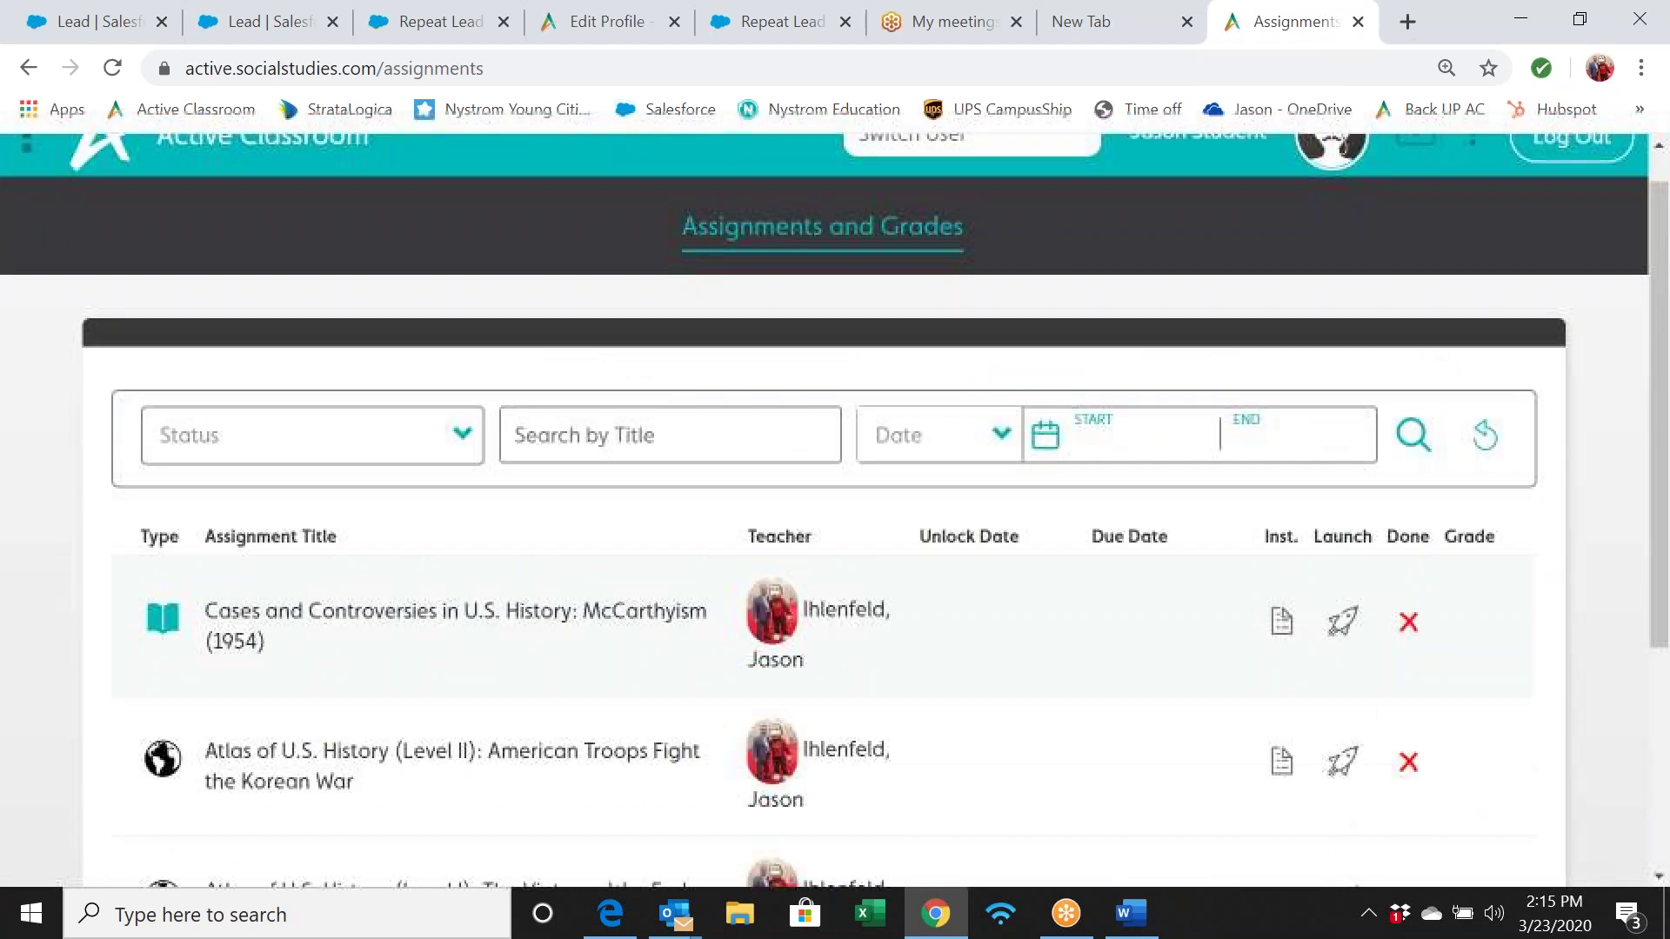
scroll(986, 594, up, 1)
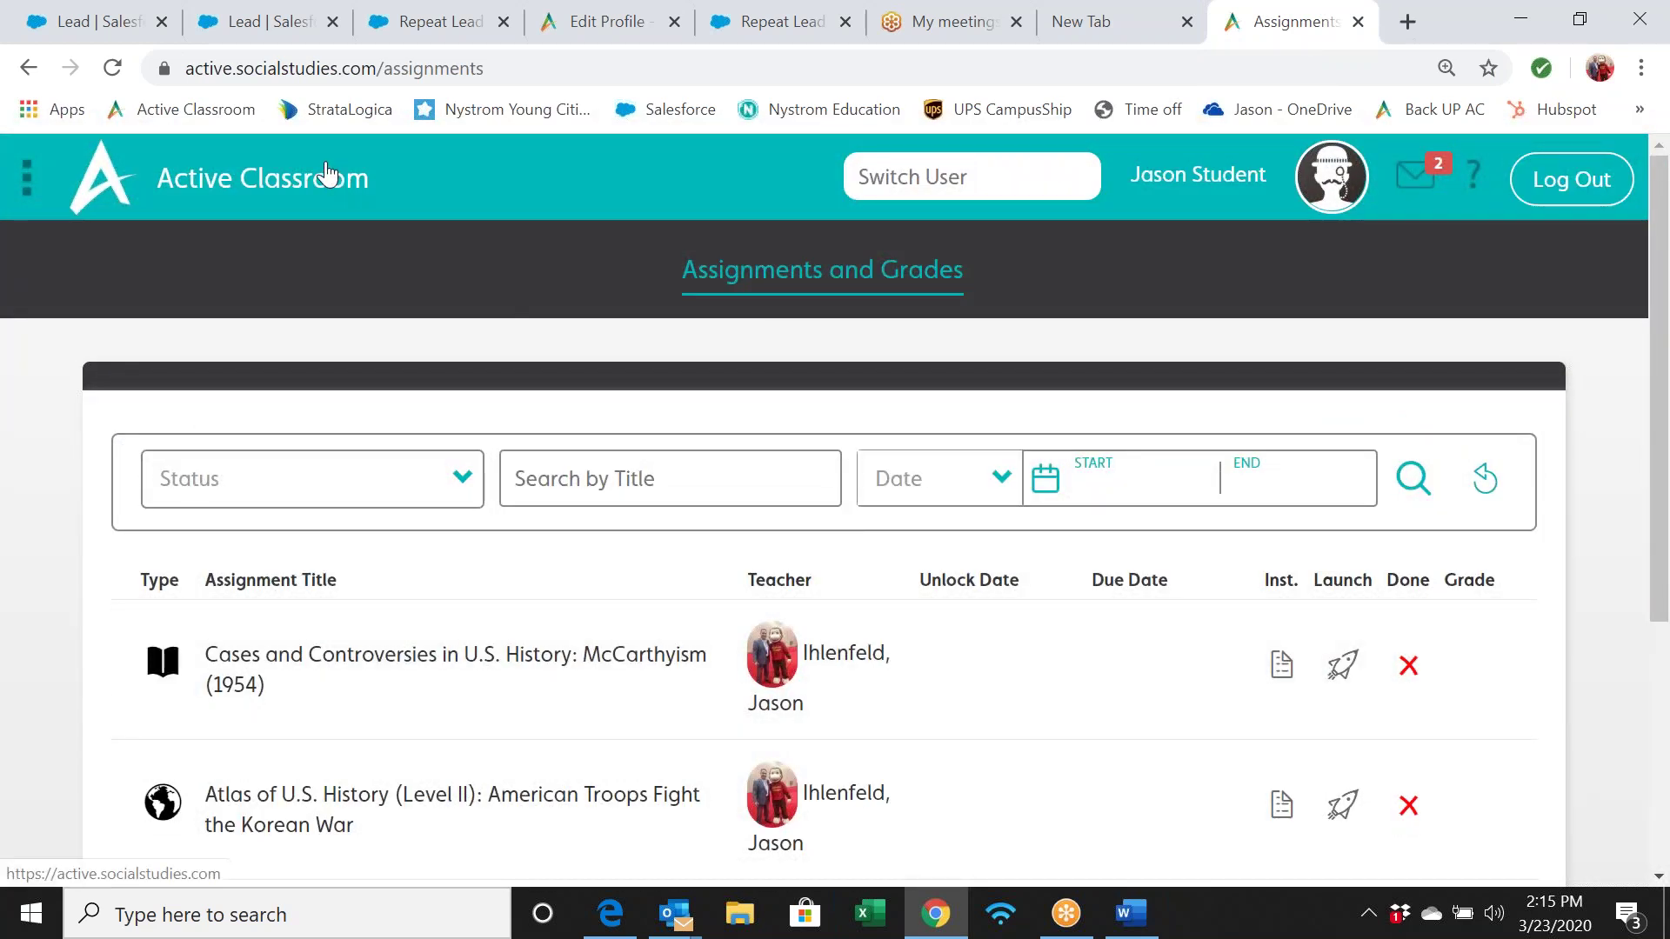
click(331, 178)
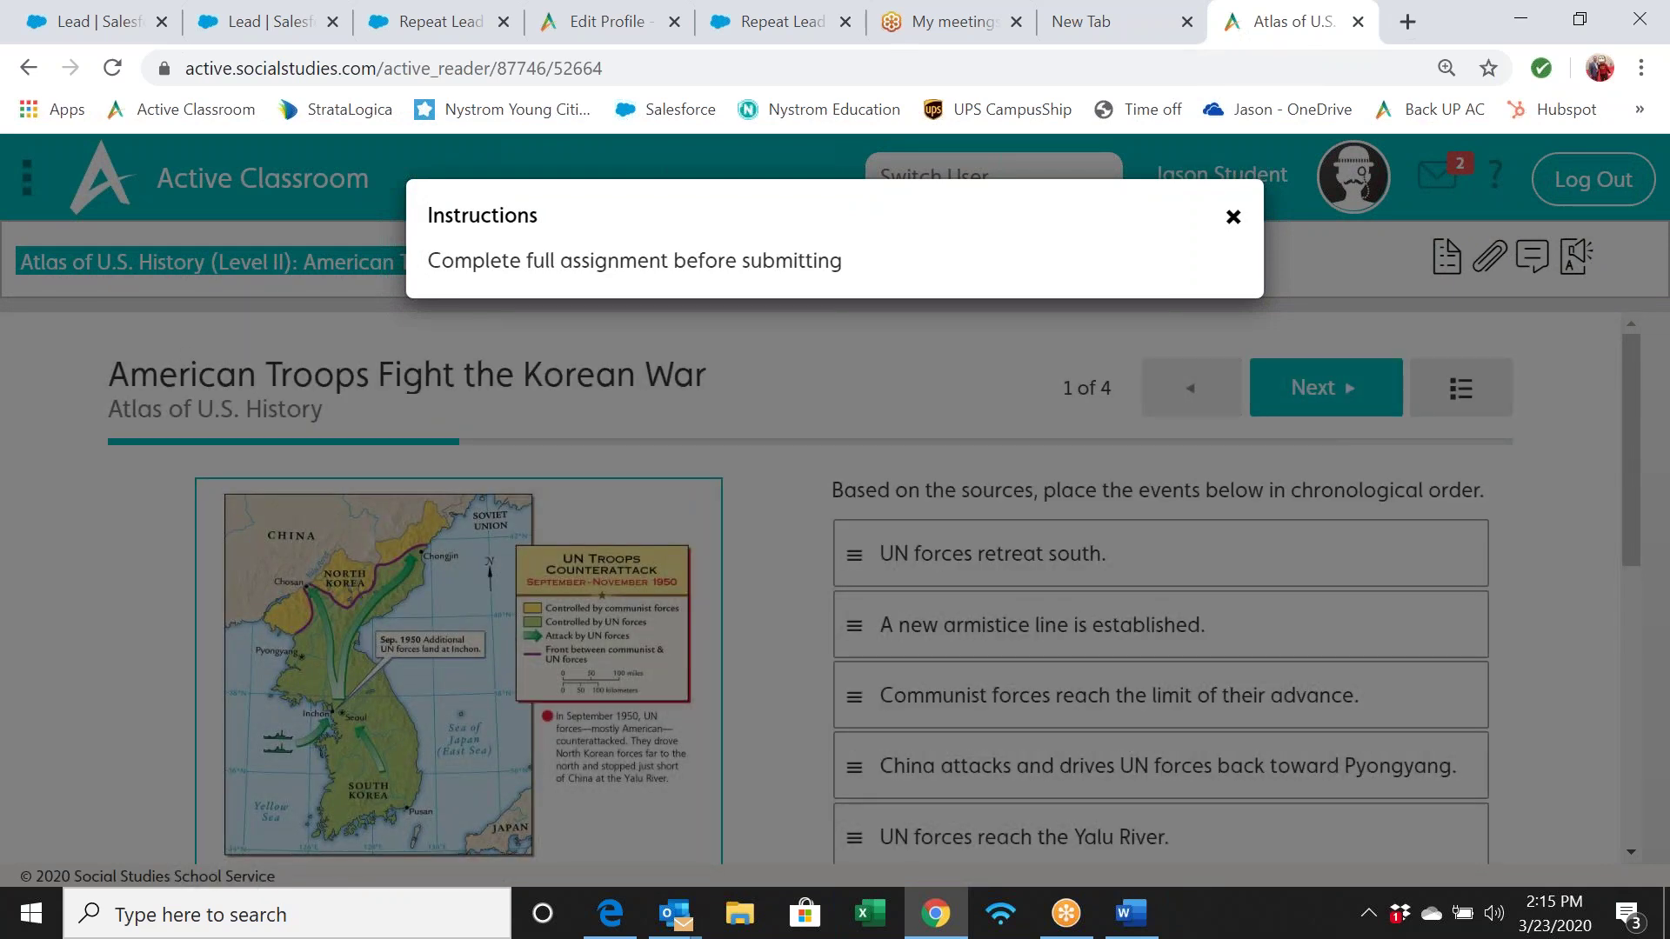
click(1233, 216)
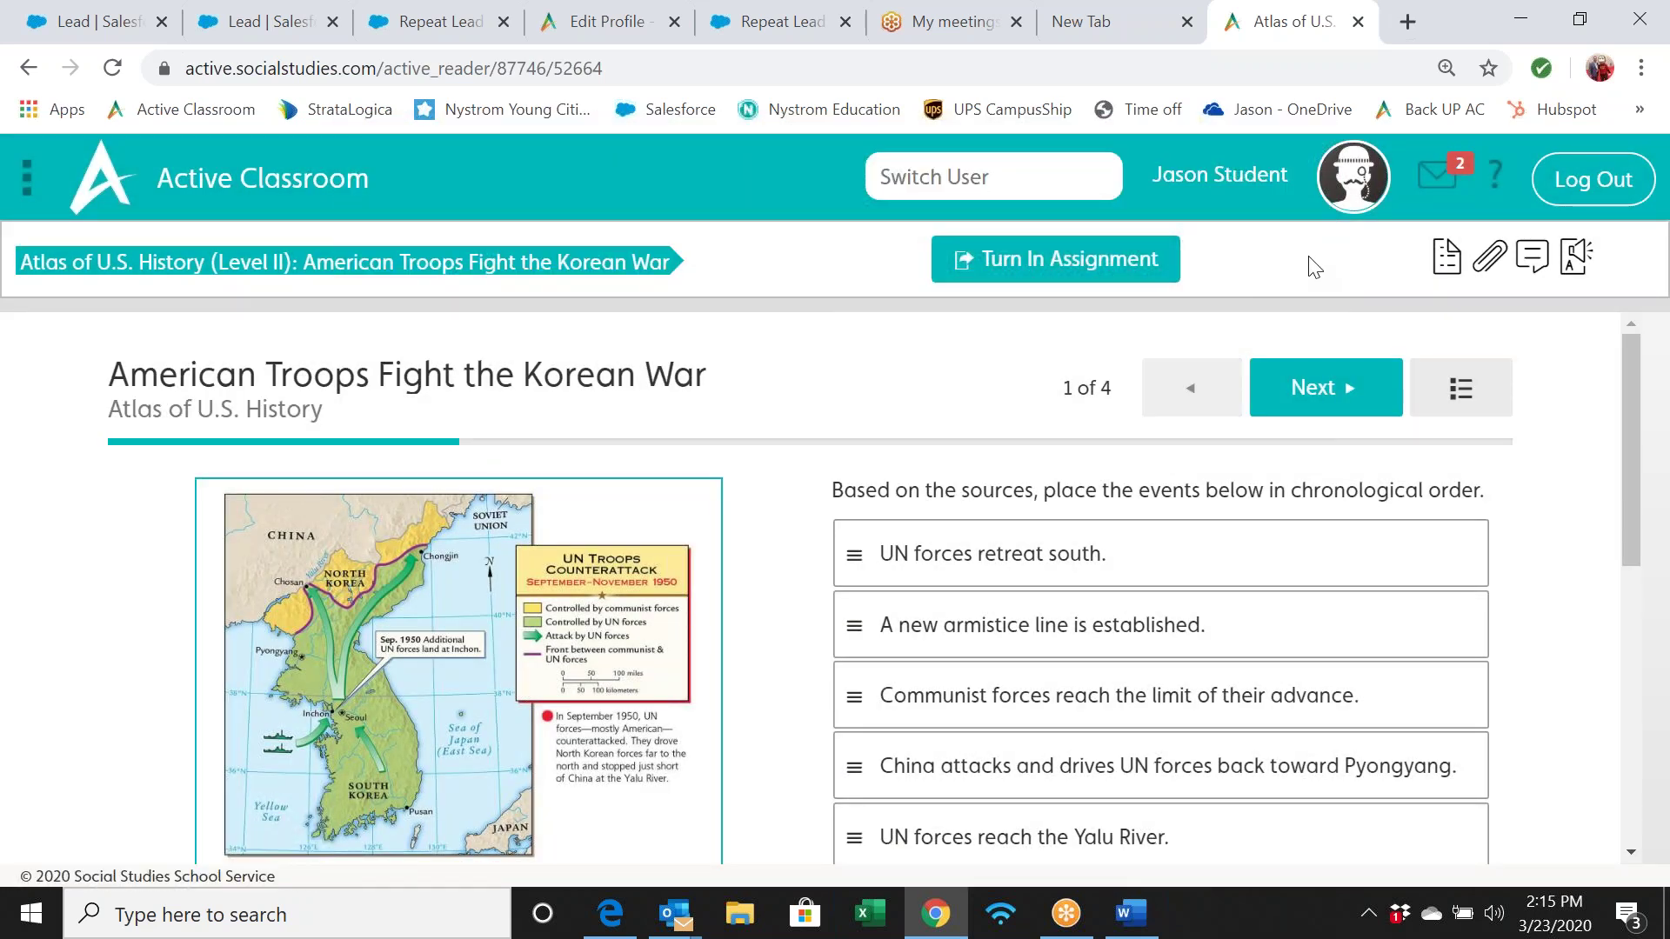
click(1442, 265)
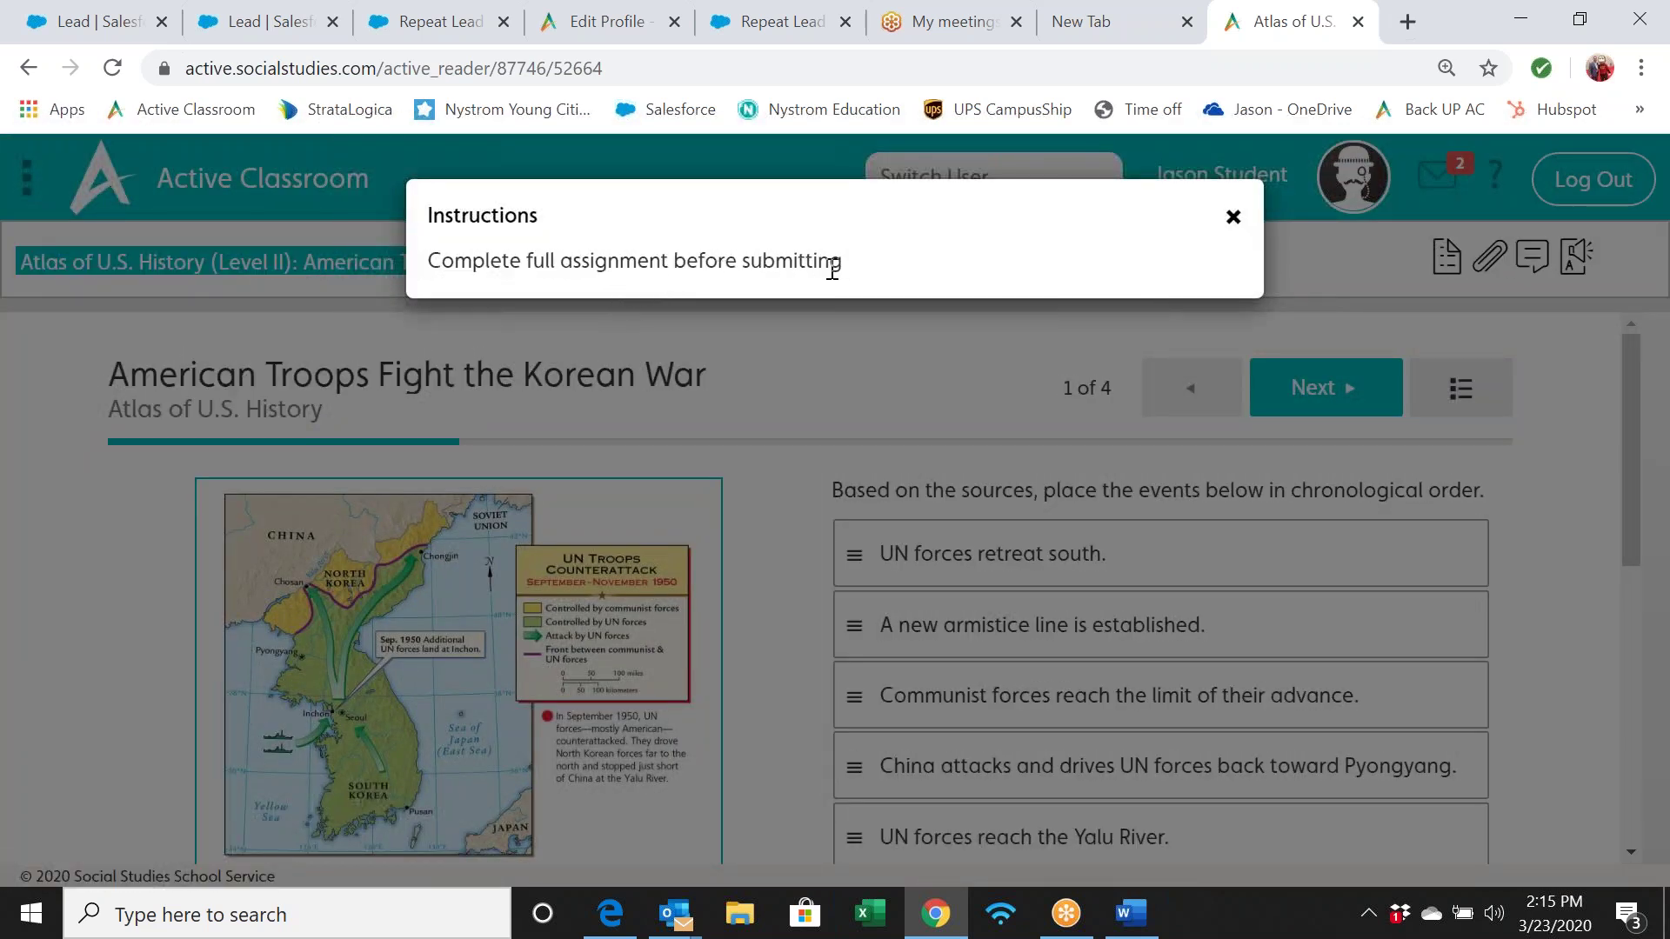
click(1233, 217)
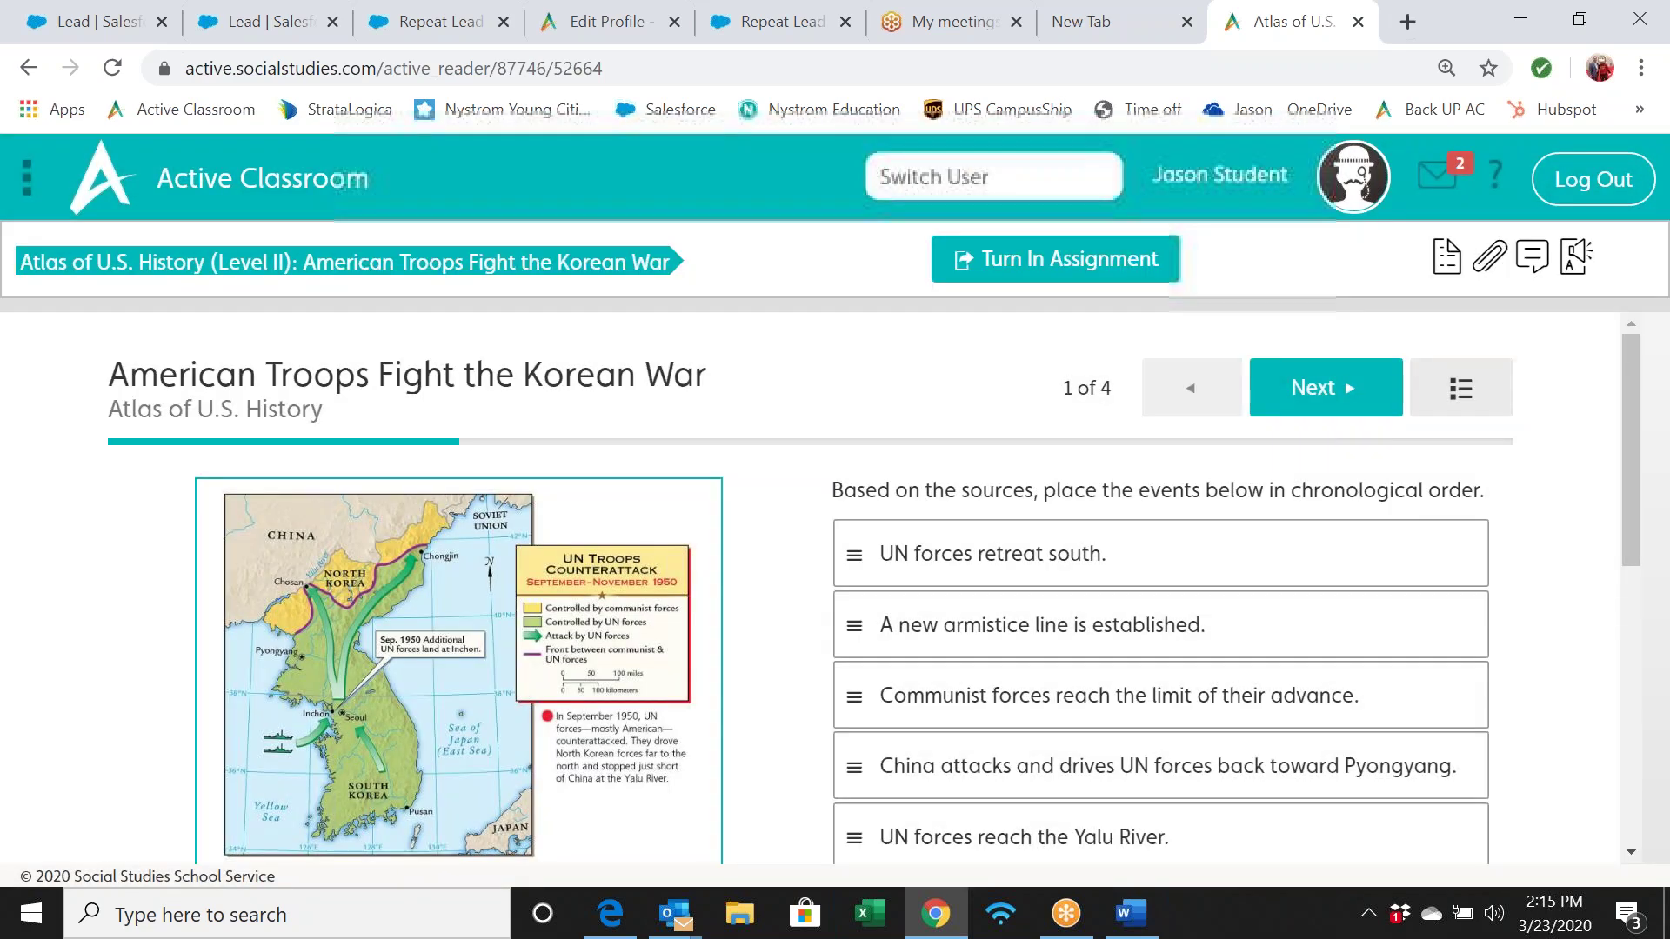
scroll(753, 394, down, 1)
scroll(753, 394, up, 1)
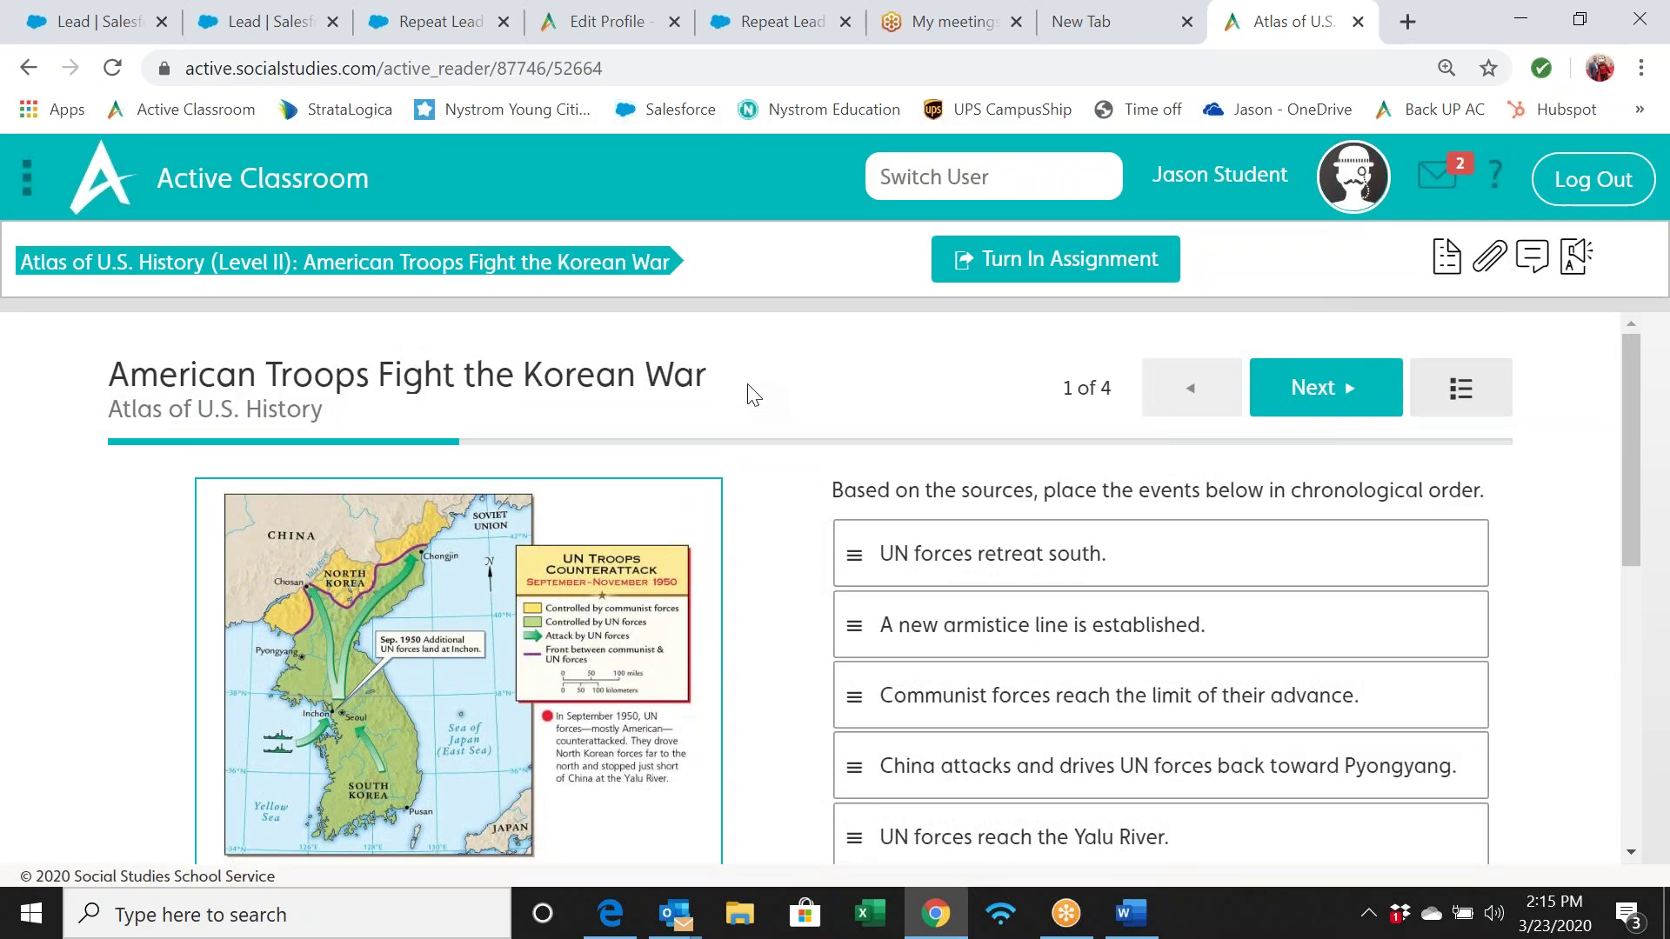
scroll(753, 394, down, 1)
scroll(753, 394, up, 1)
scroll(754, 394, down, 2)
scroll(753, 394, up, 1)
scroll(754, 394, down, 1)
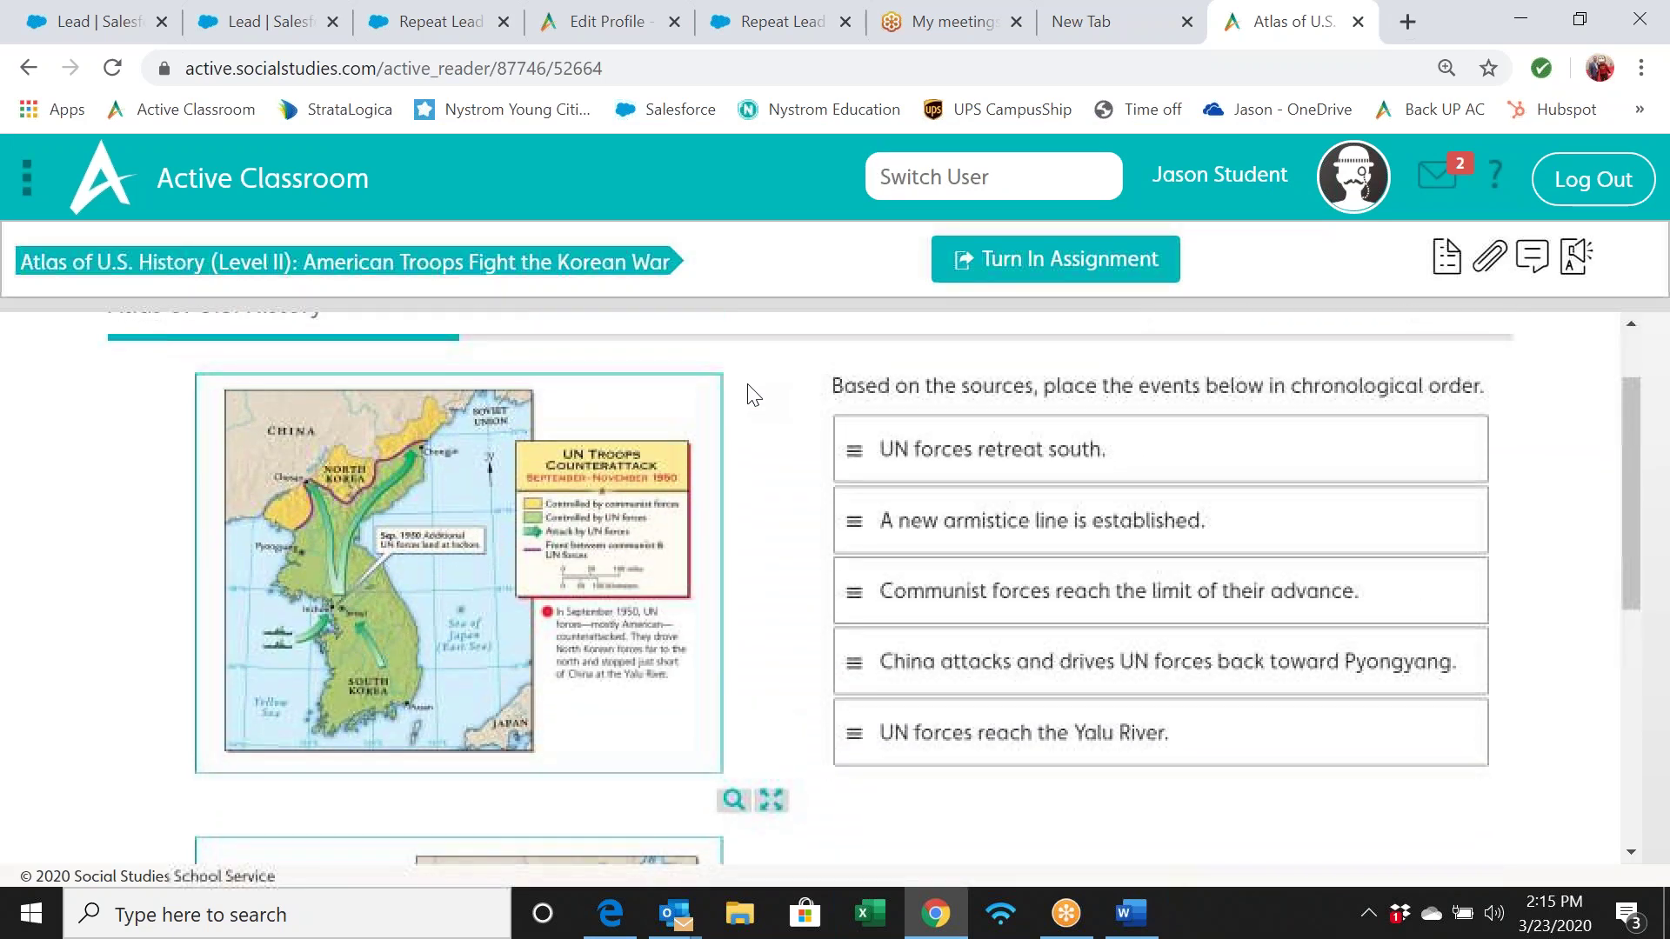
click(771, 800)
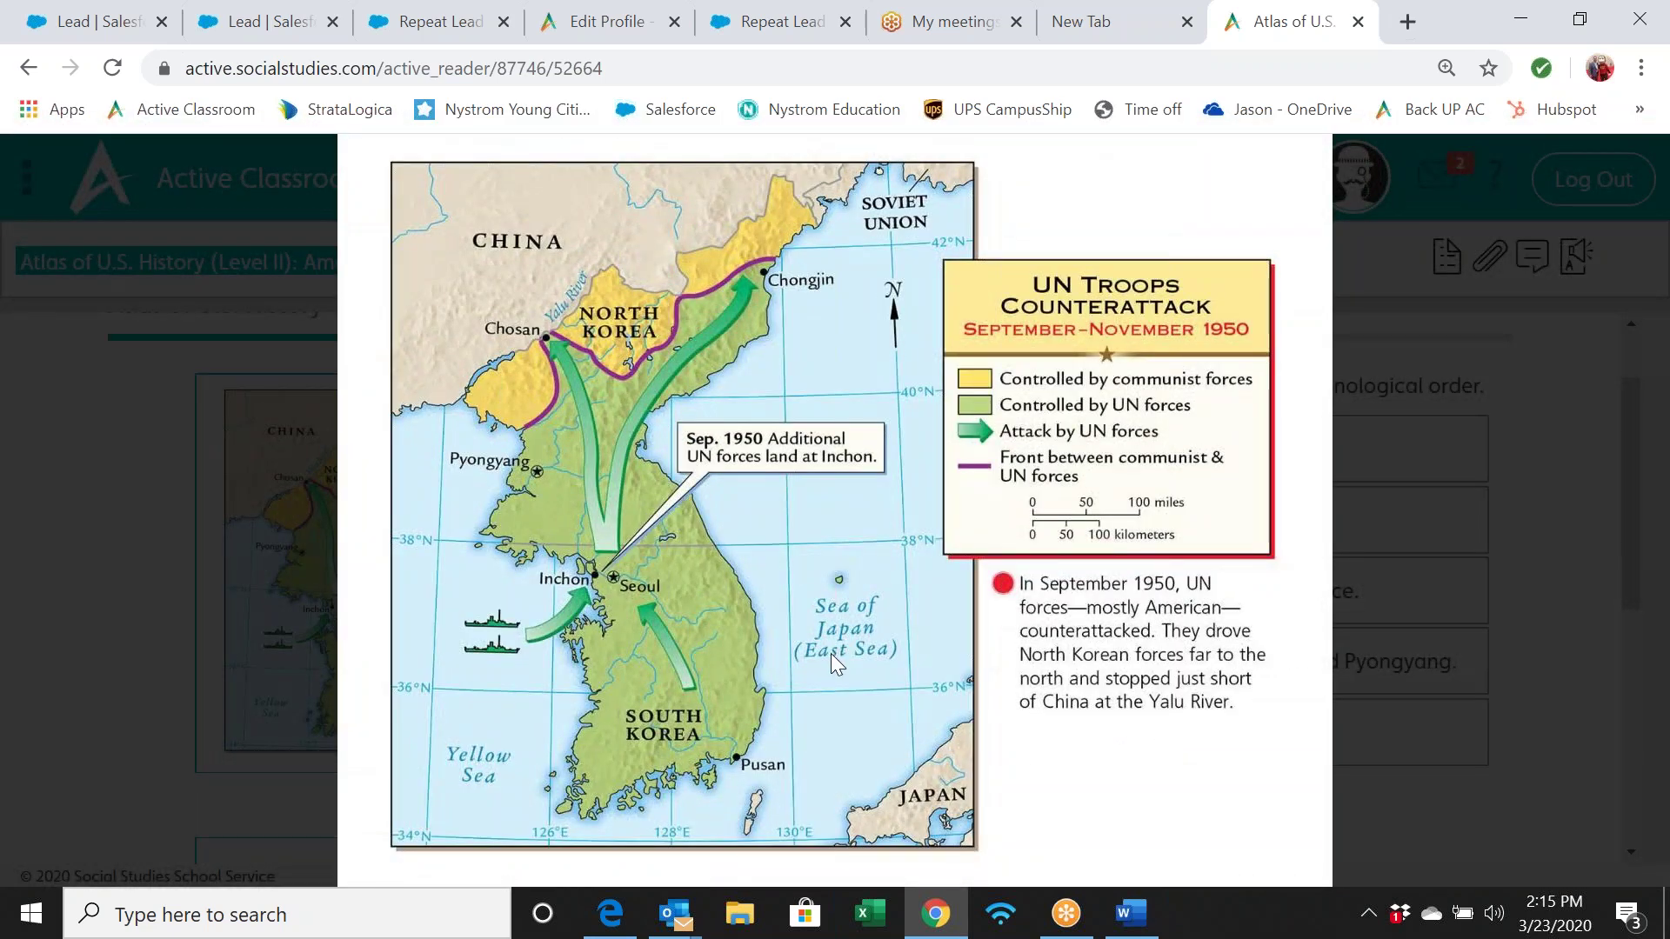
click(832, 654)
scroll(701, 671, down, 3)
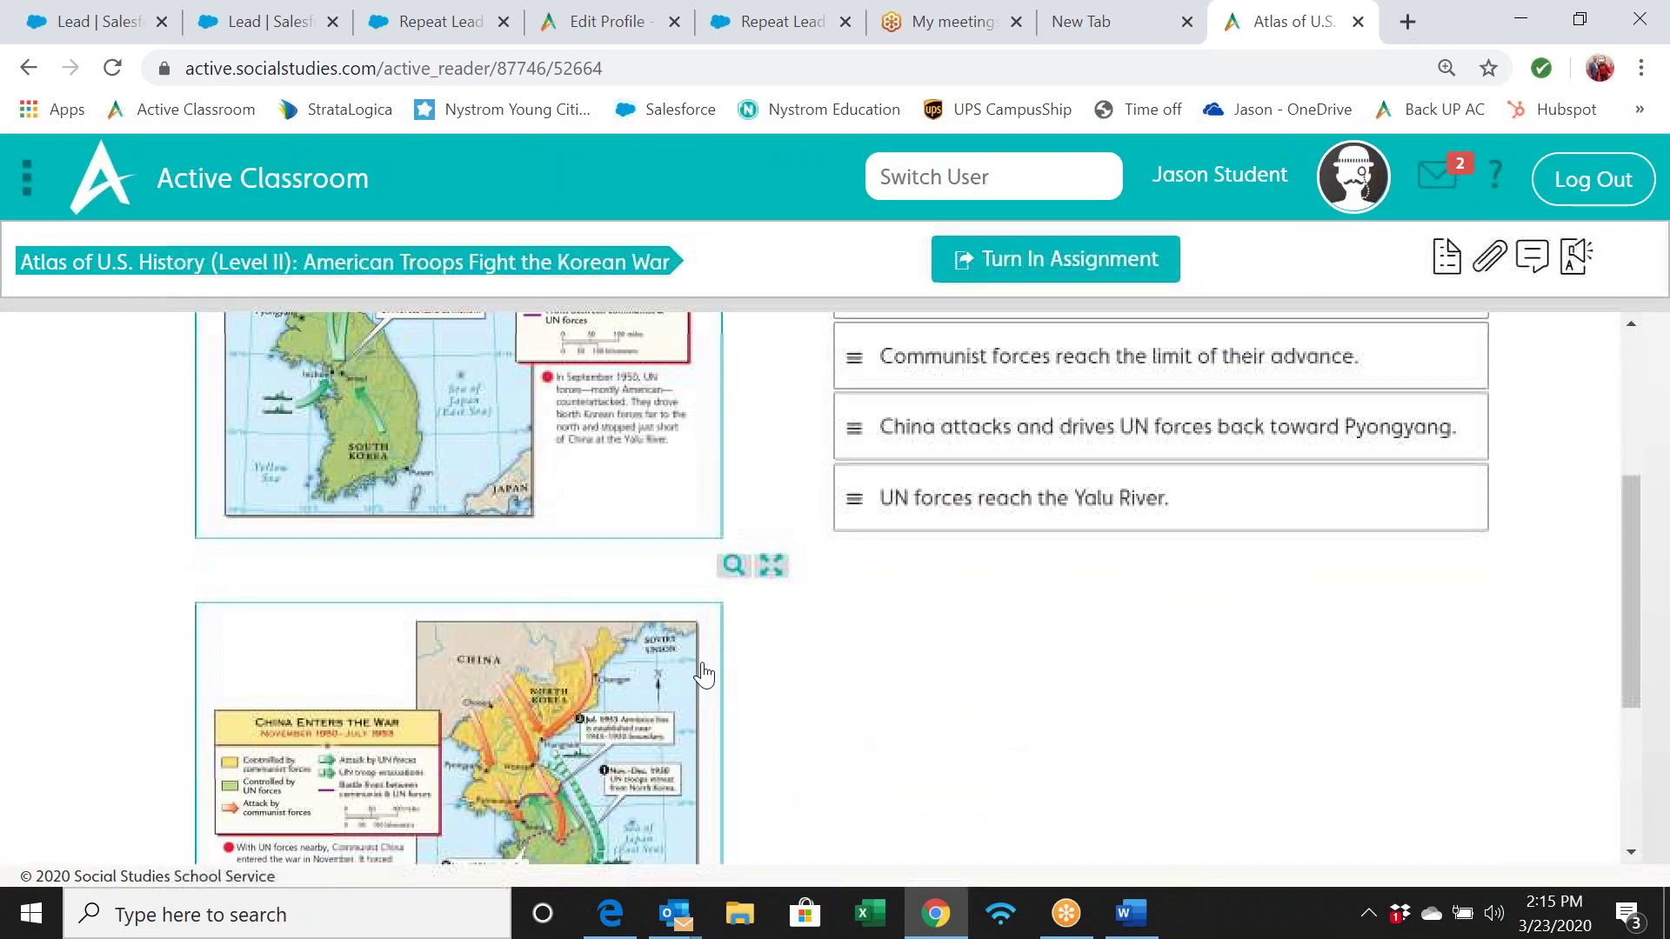
scroll(704, 674, down, 2)
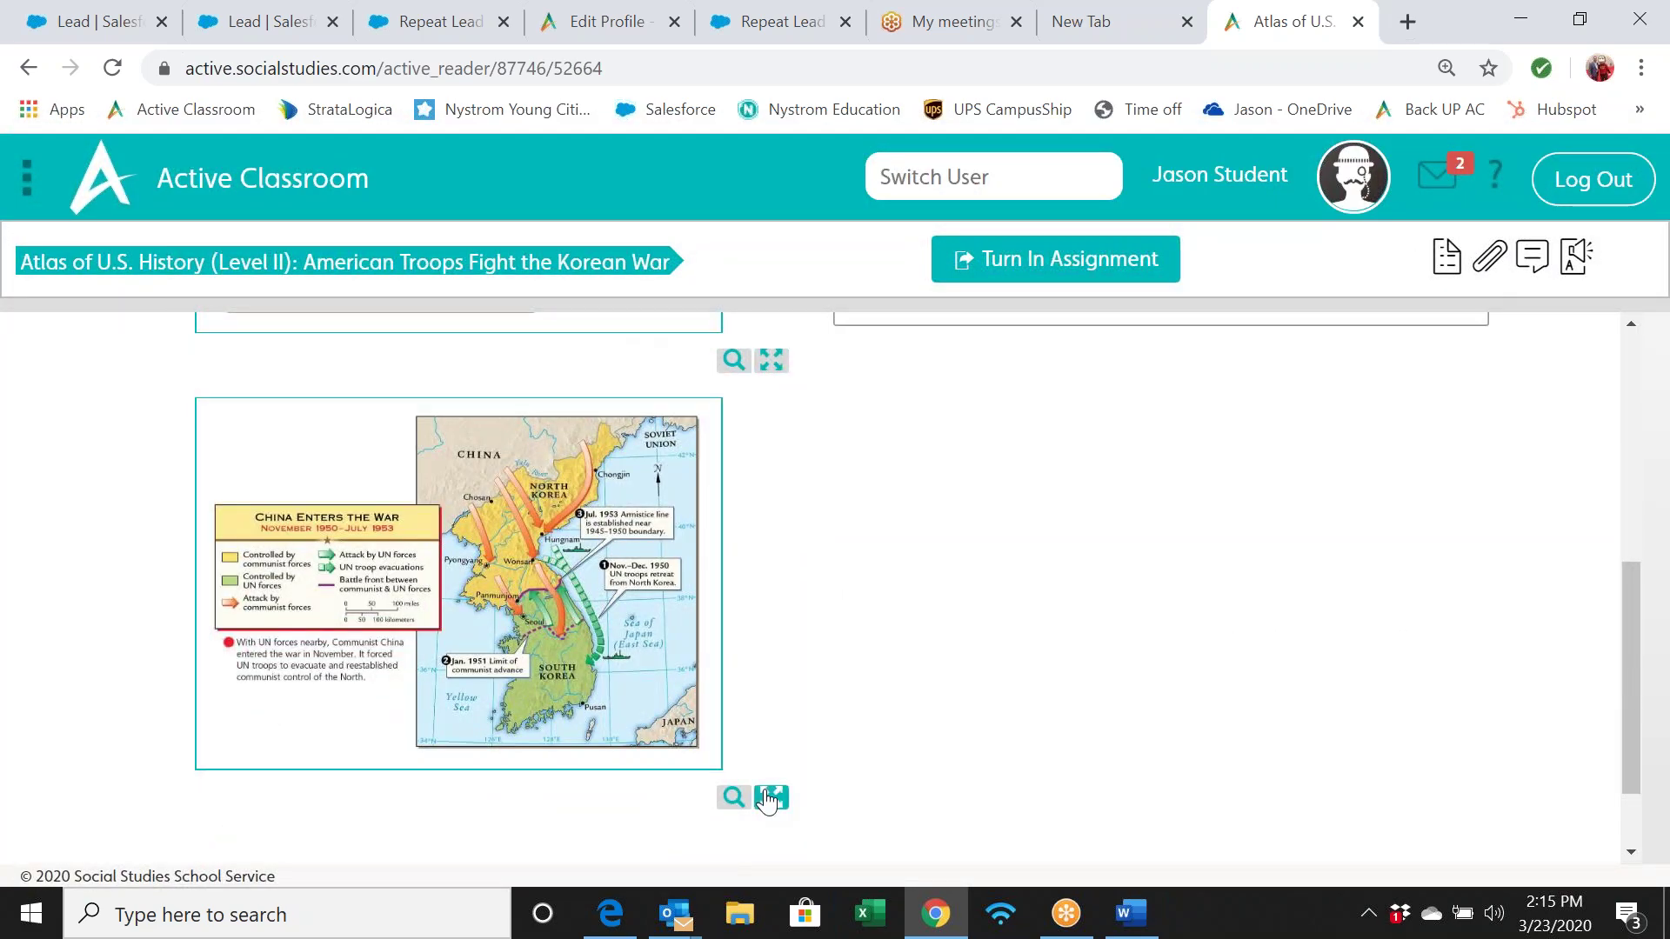
click(770, 798)
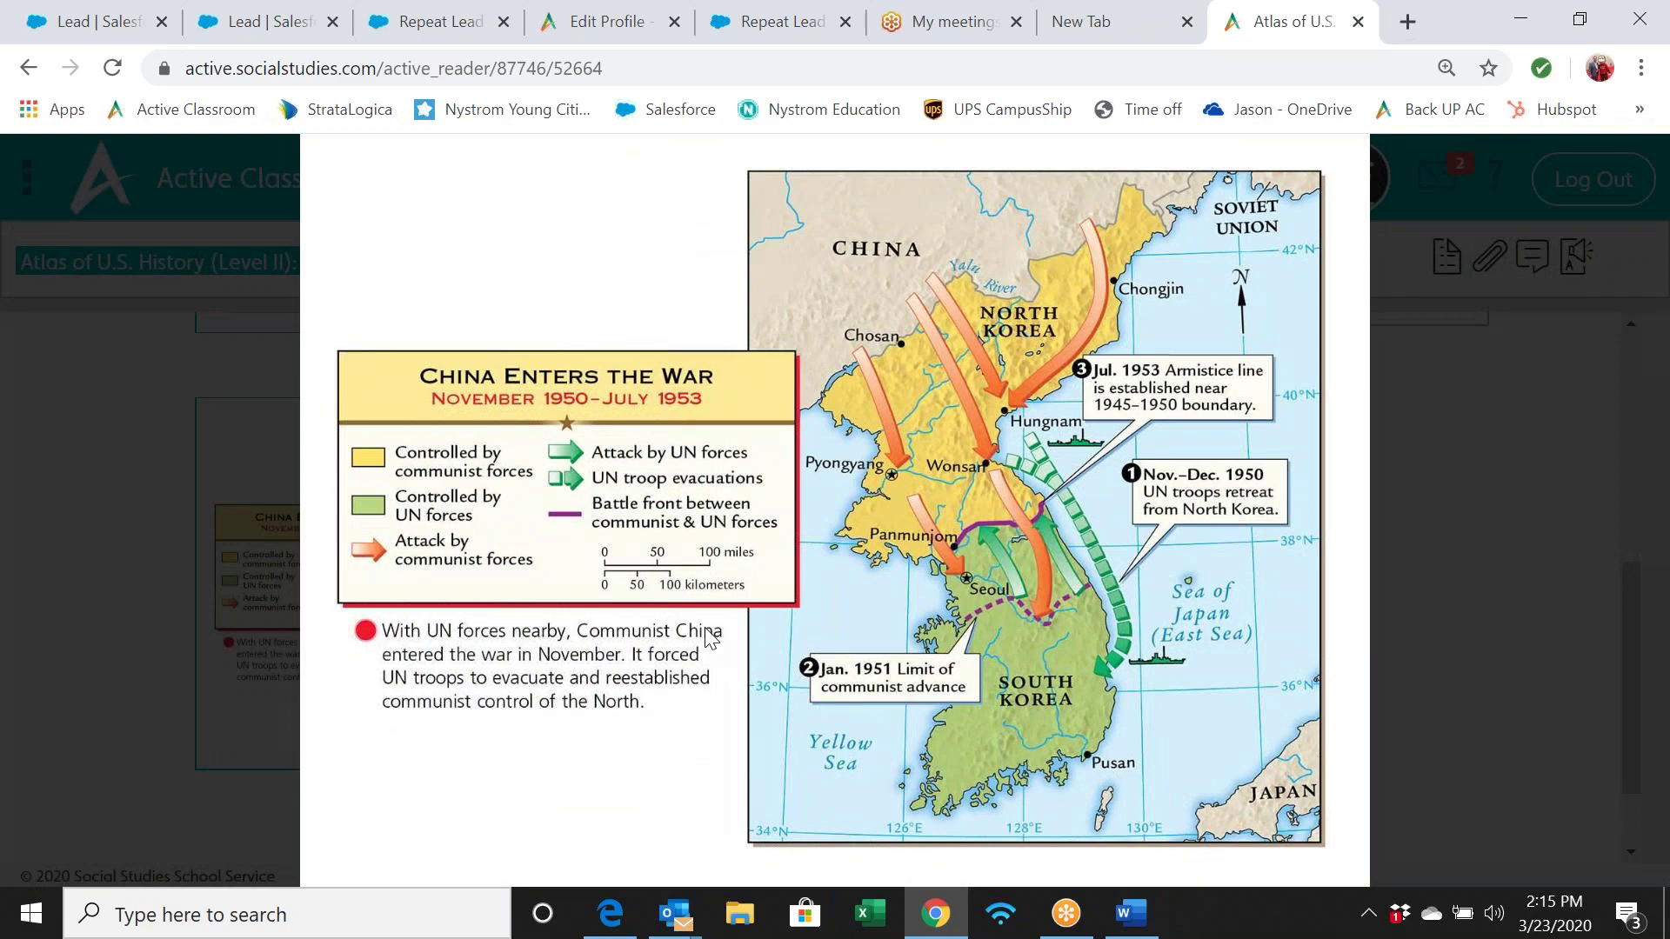
click(708, 633)
scroll(1197, 518, up, 5)
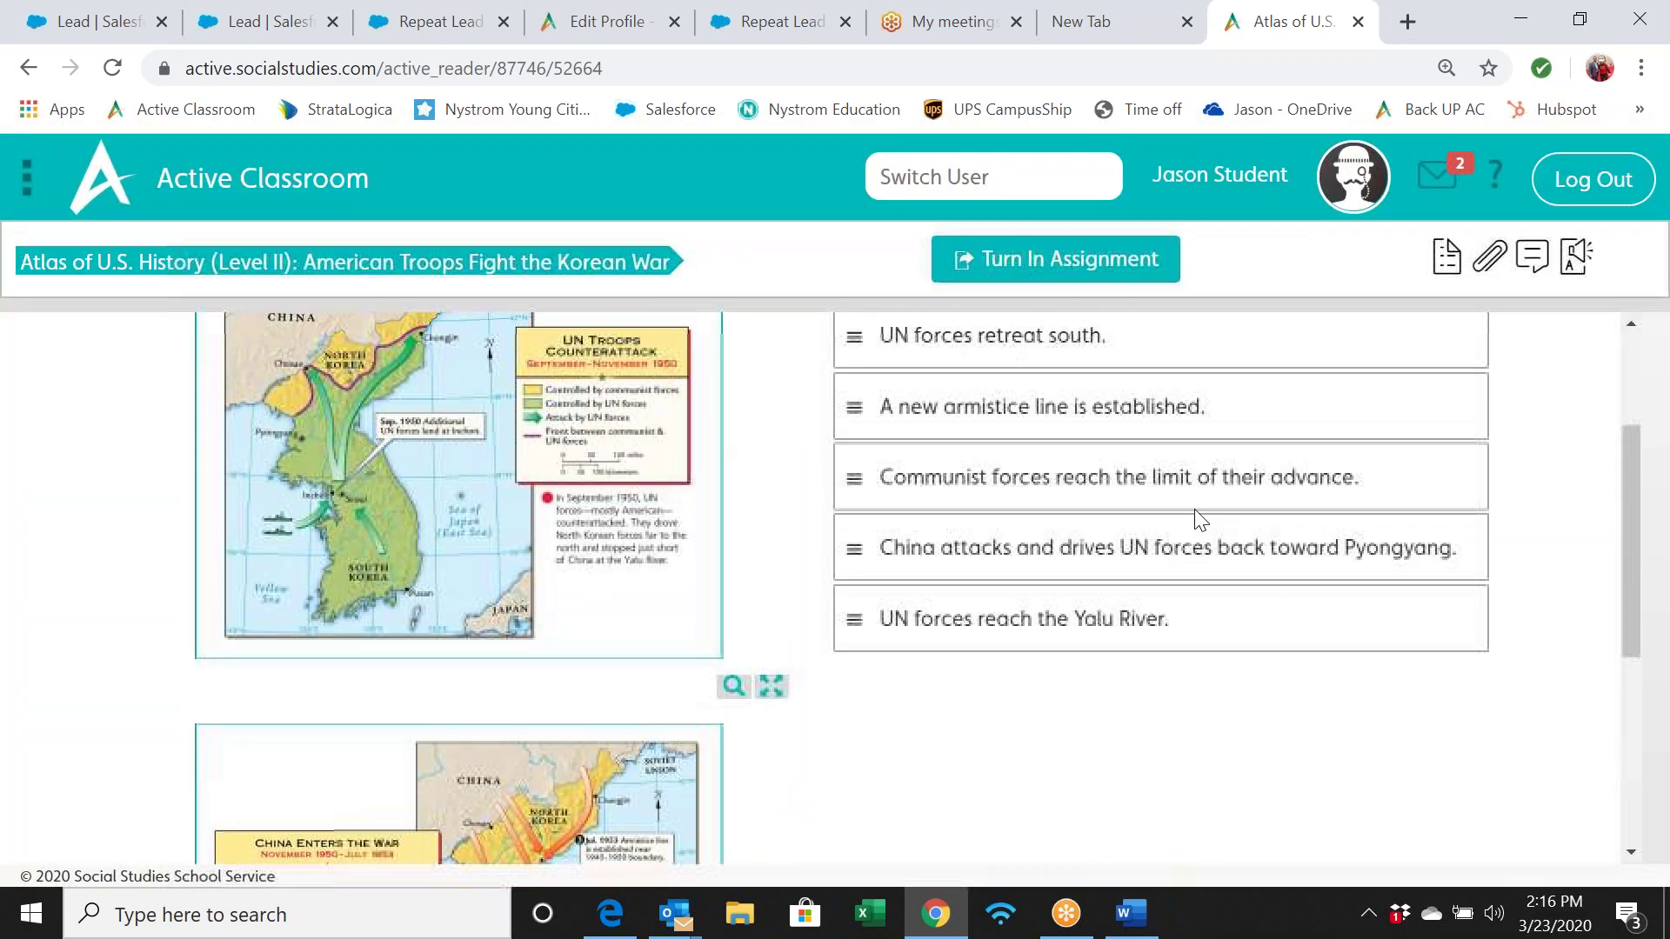
scroll(999, 494, down, 1)
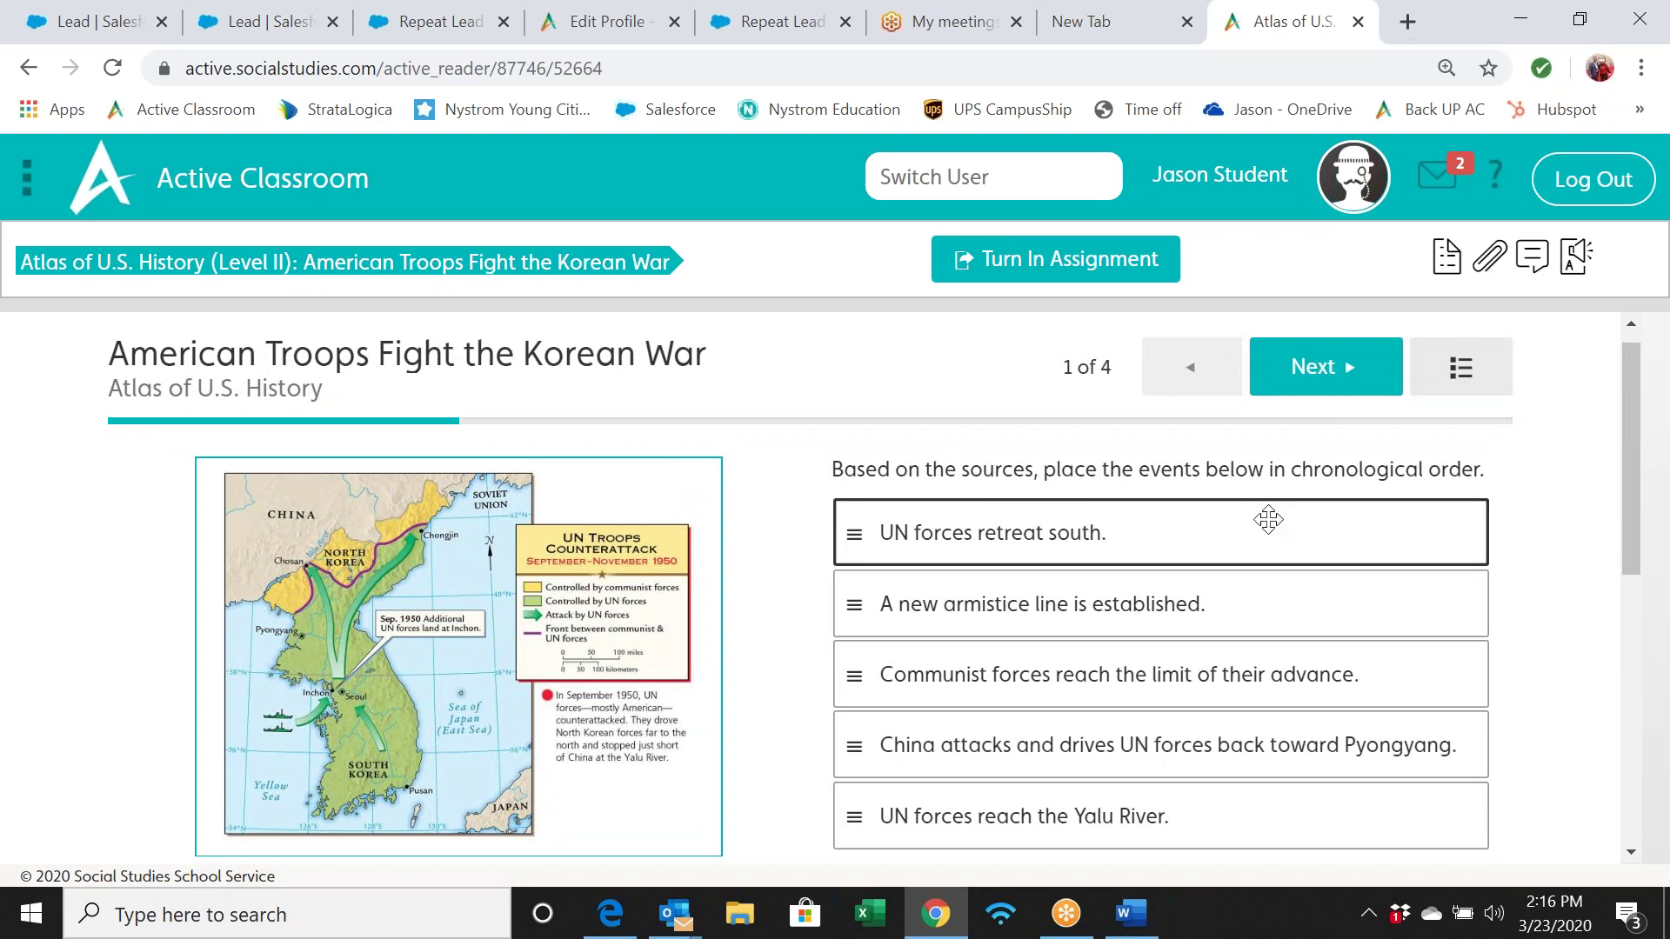
Move the Yalu River event to second and China attacks to the top of the list
drag(1176, 799, 1130, 672)
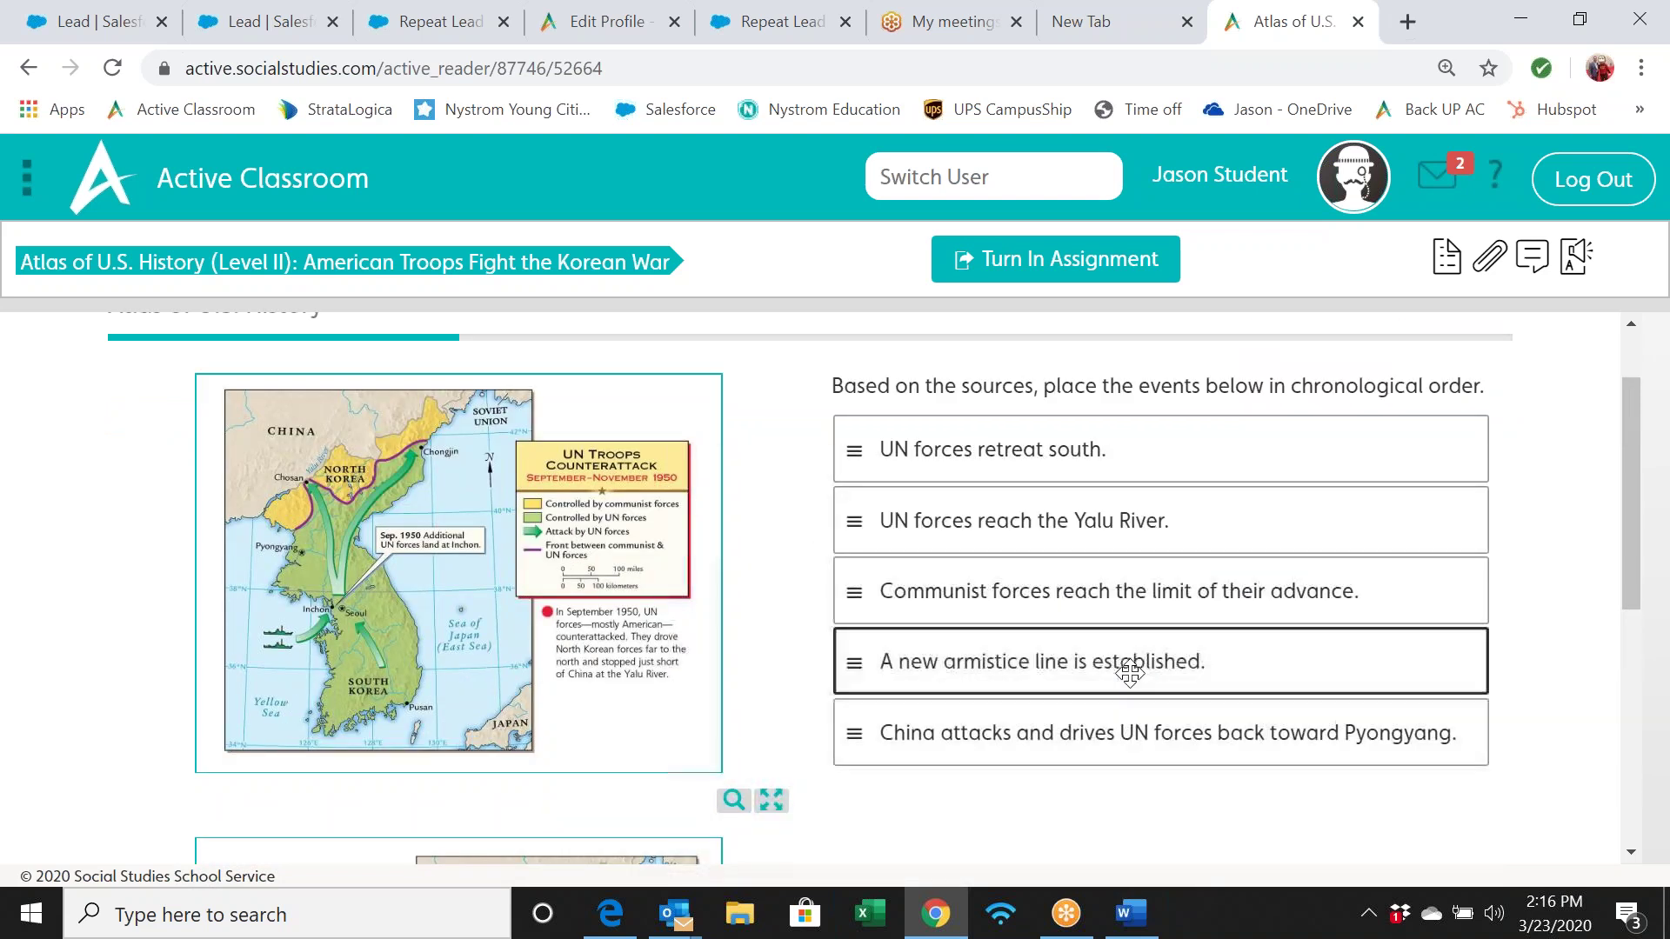
drag(1104, 729, 1070, 419)
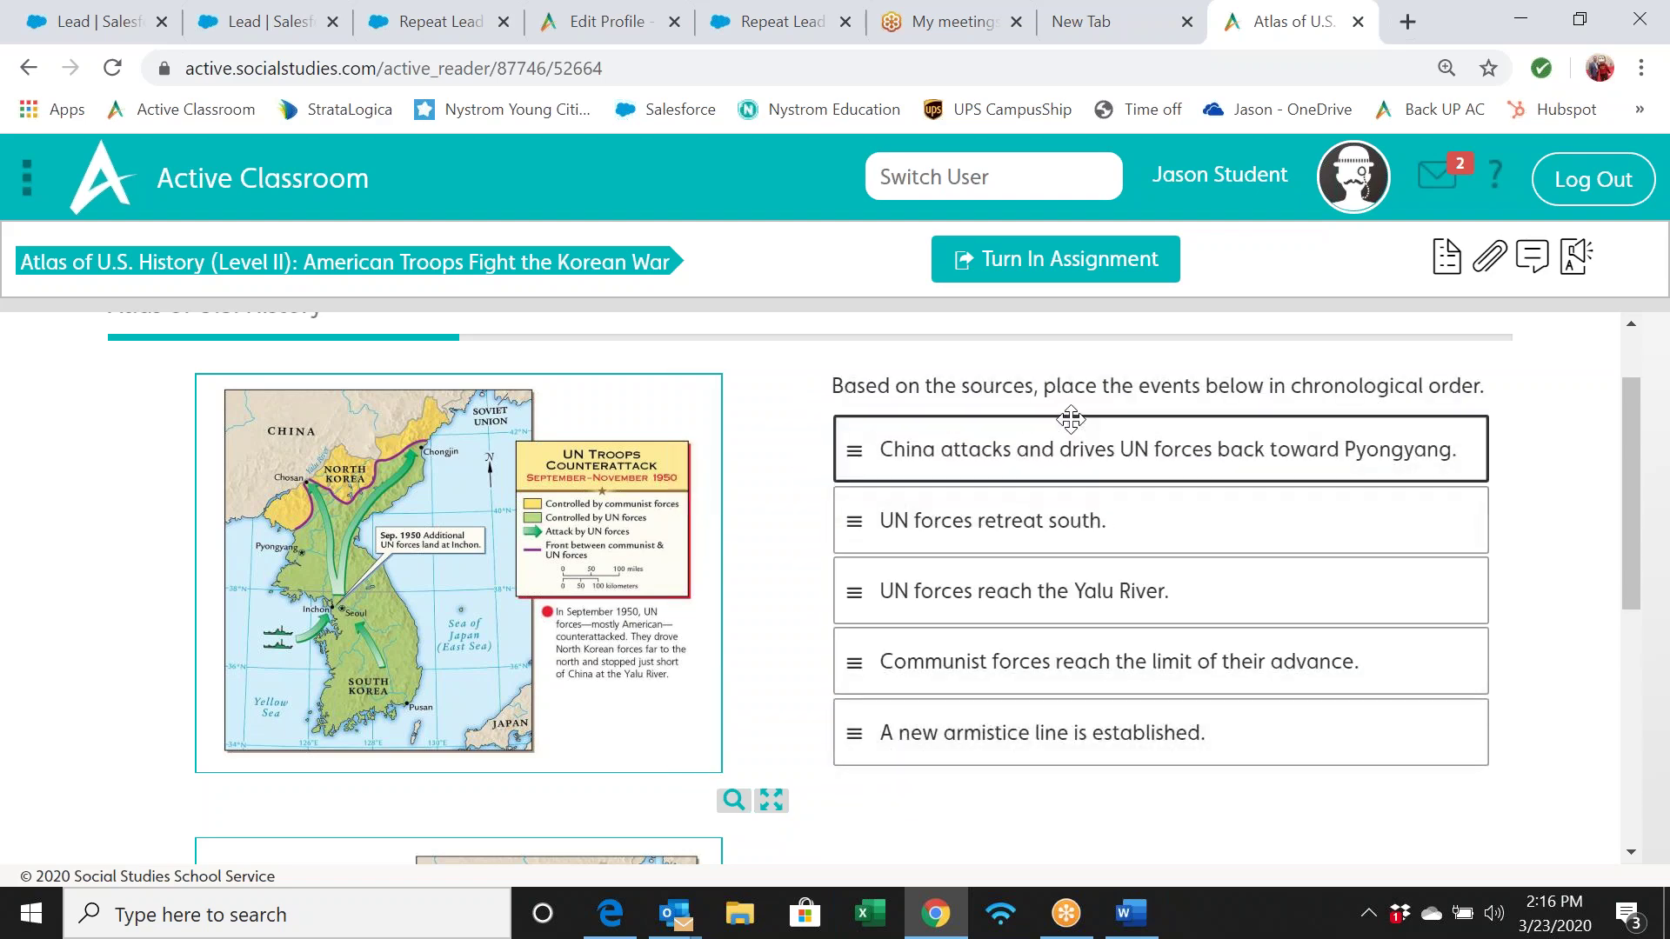
scroll(1166, 731, down, 5)
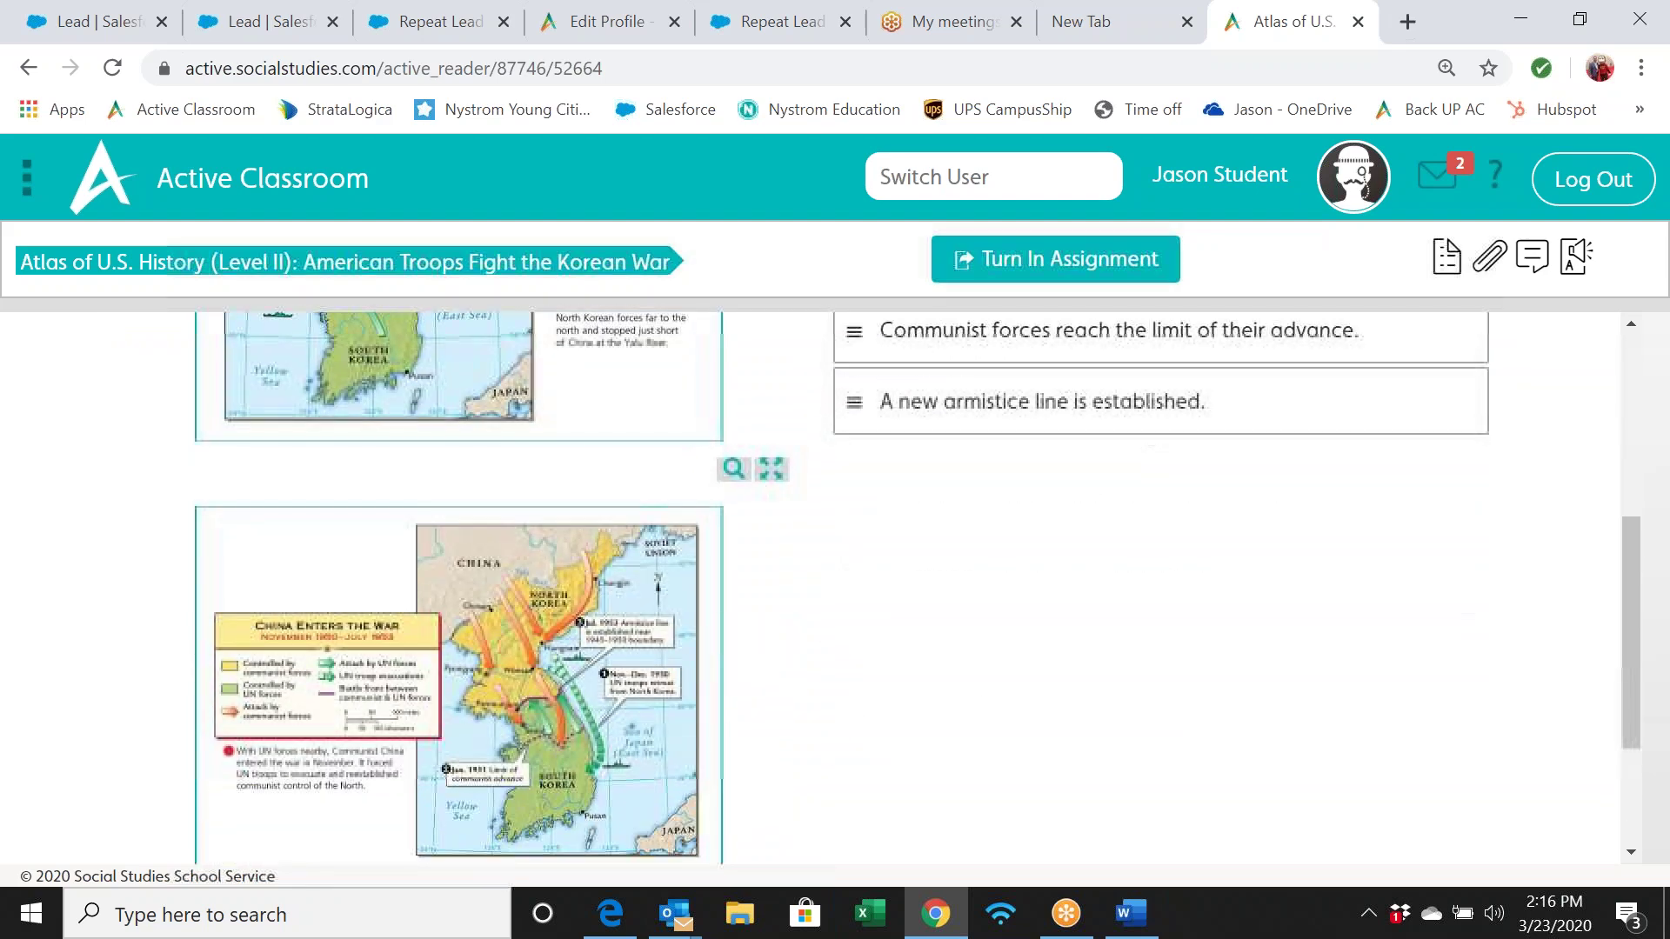
scroll(1340, 431, up, 7)
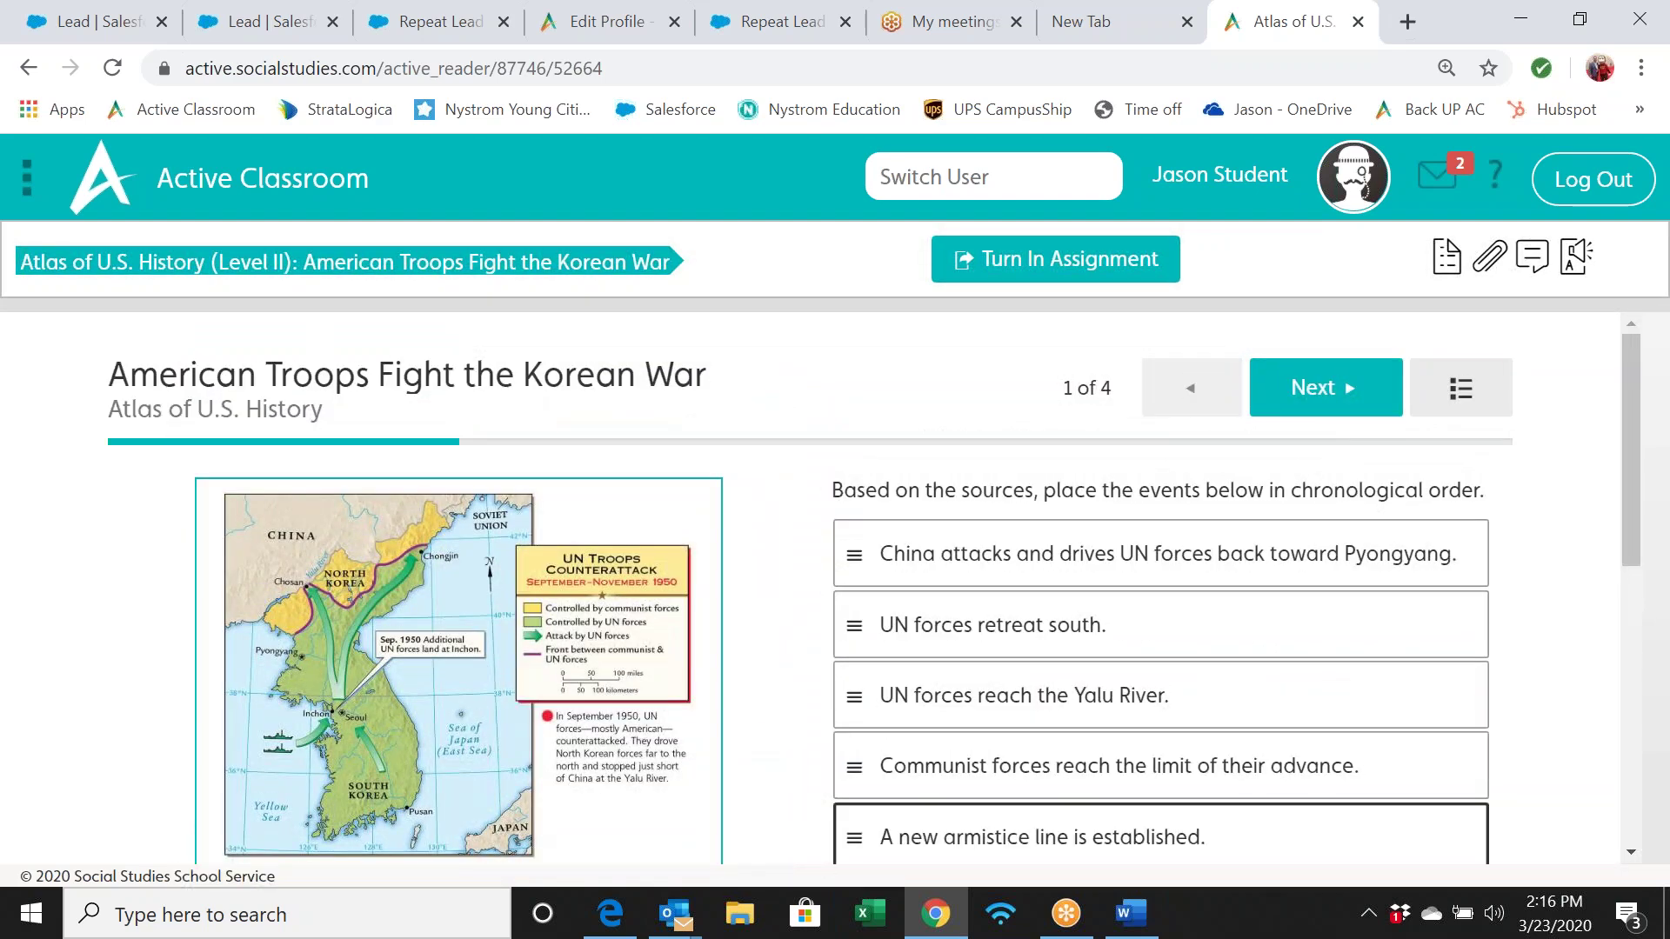
Go to page 2 and briefly enlarge the North Korea Invades South Korea map
click(1332, 407)
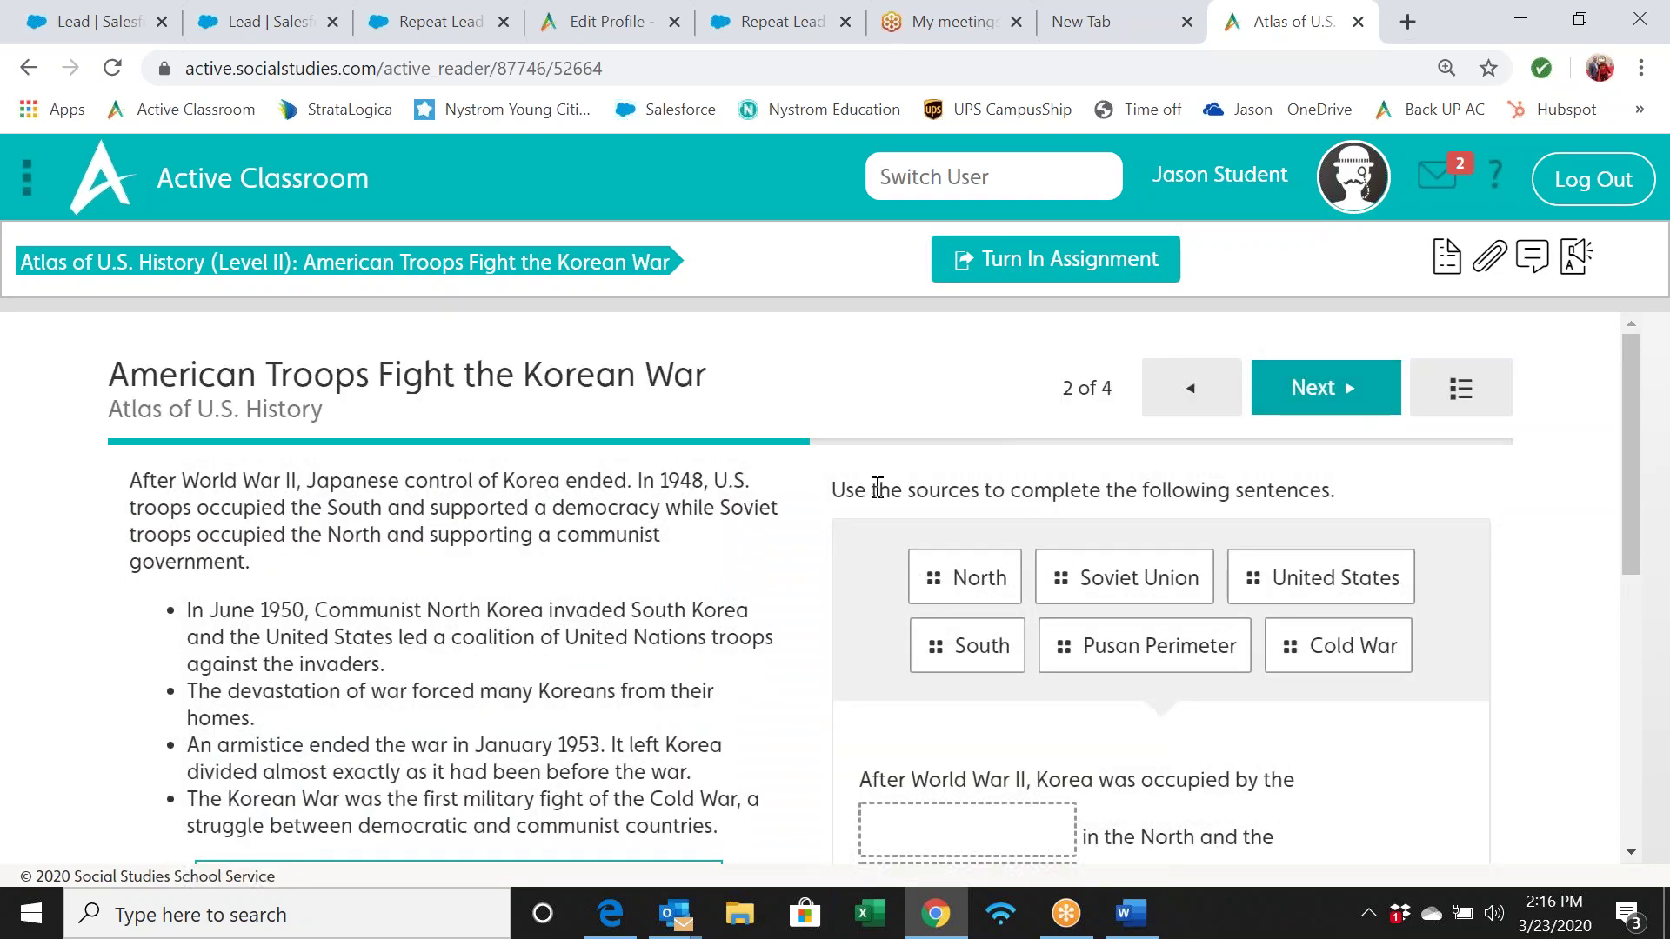
scroll(651, 594, down, 7)
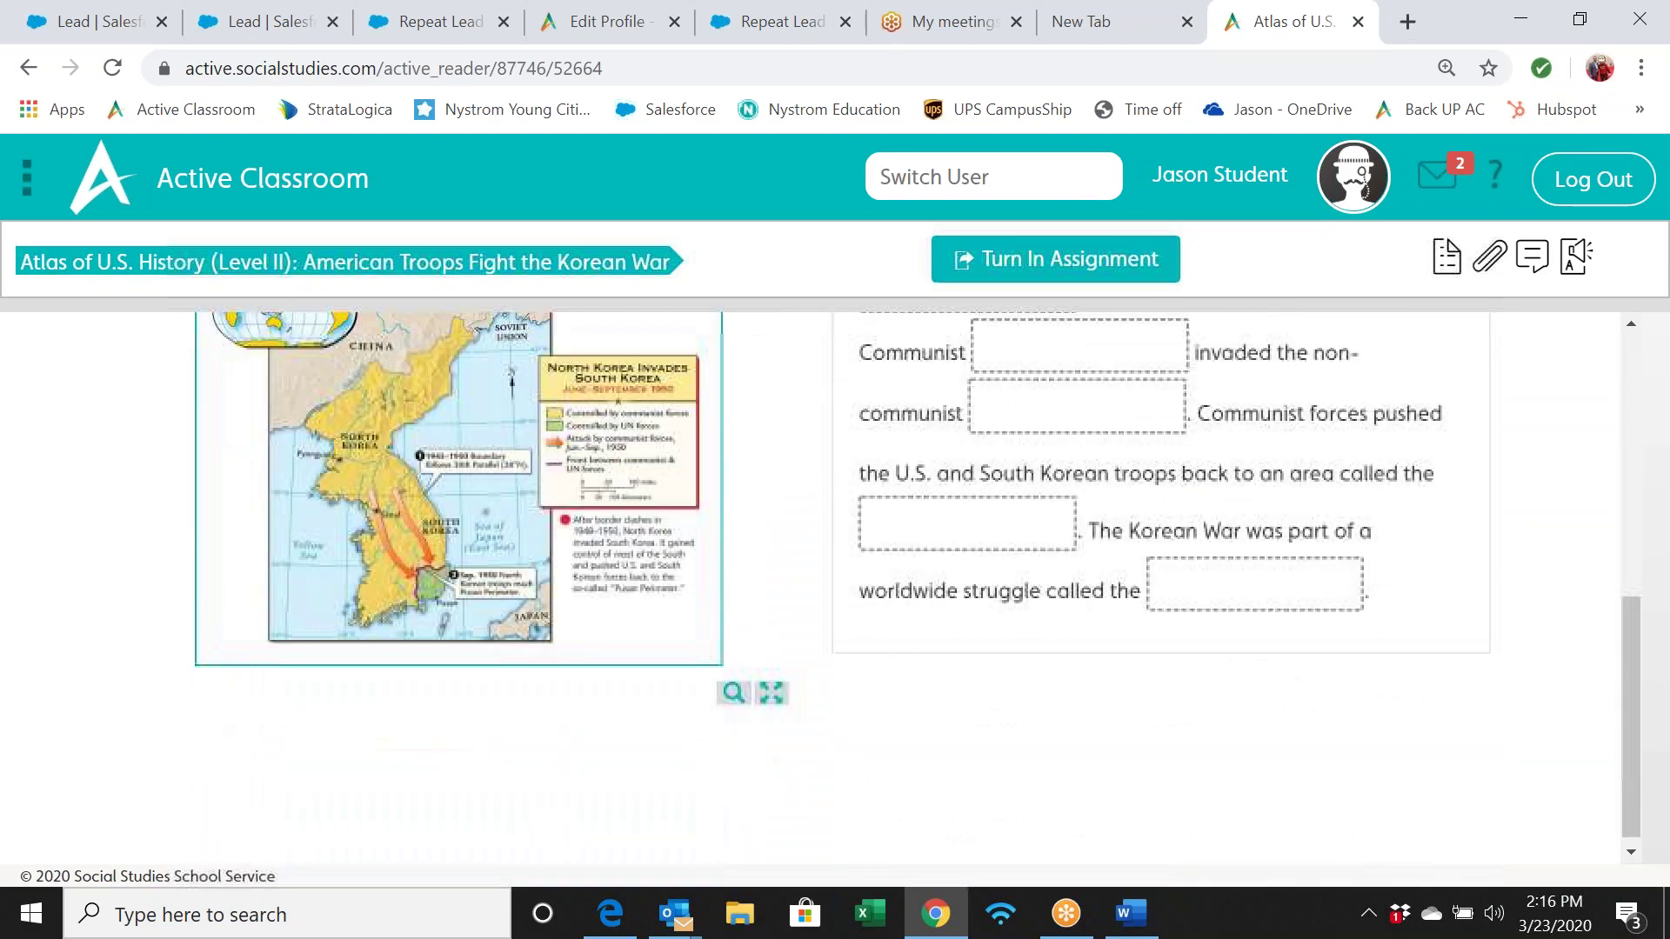
scroll(835, 592, up, 6)
scroll(835, 591, down, 4)
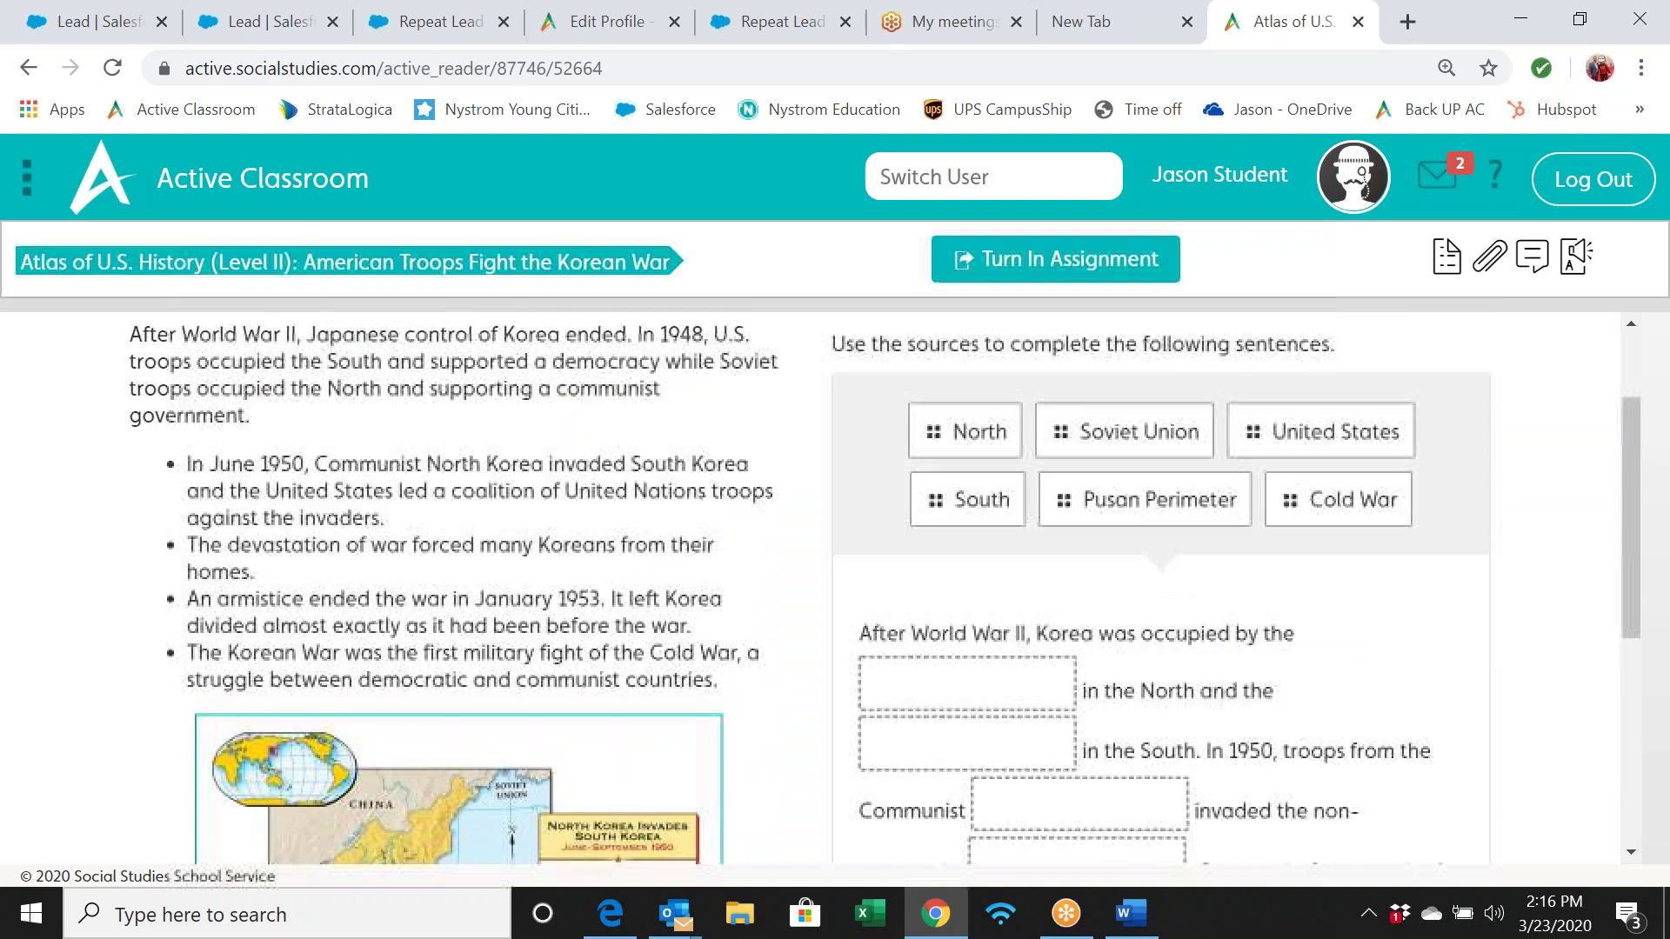
scroll(741, 651, down, 2)
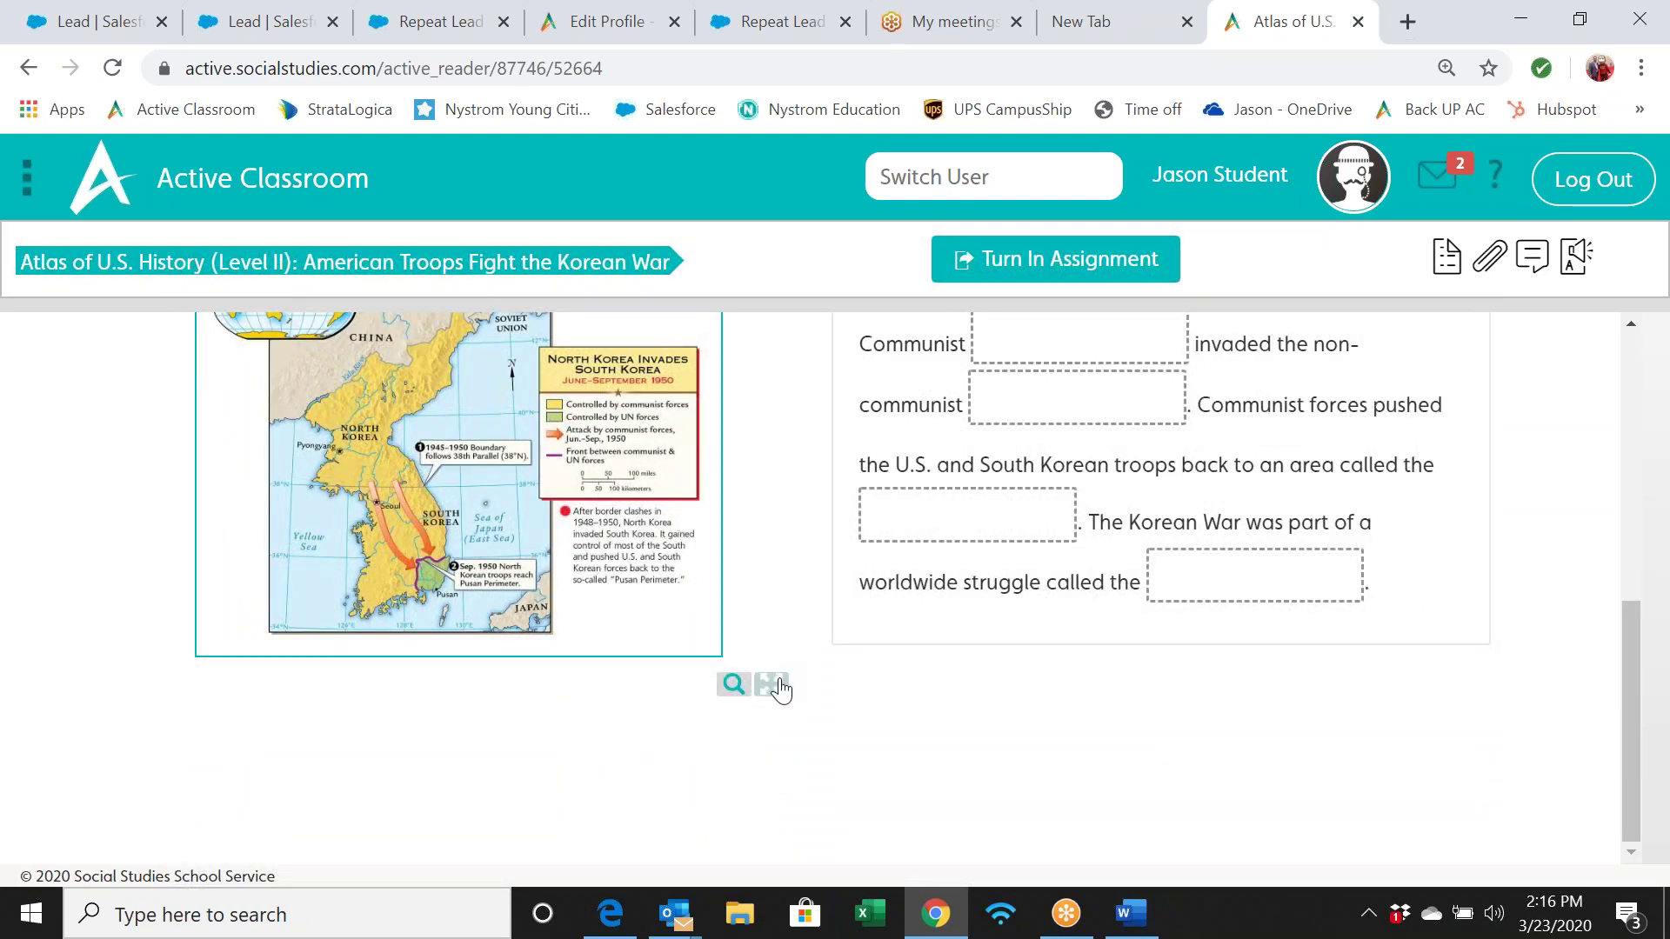
click(771, 684)
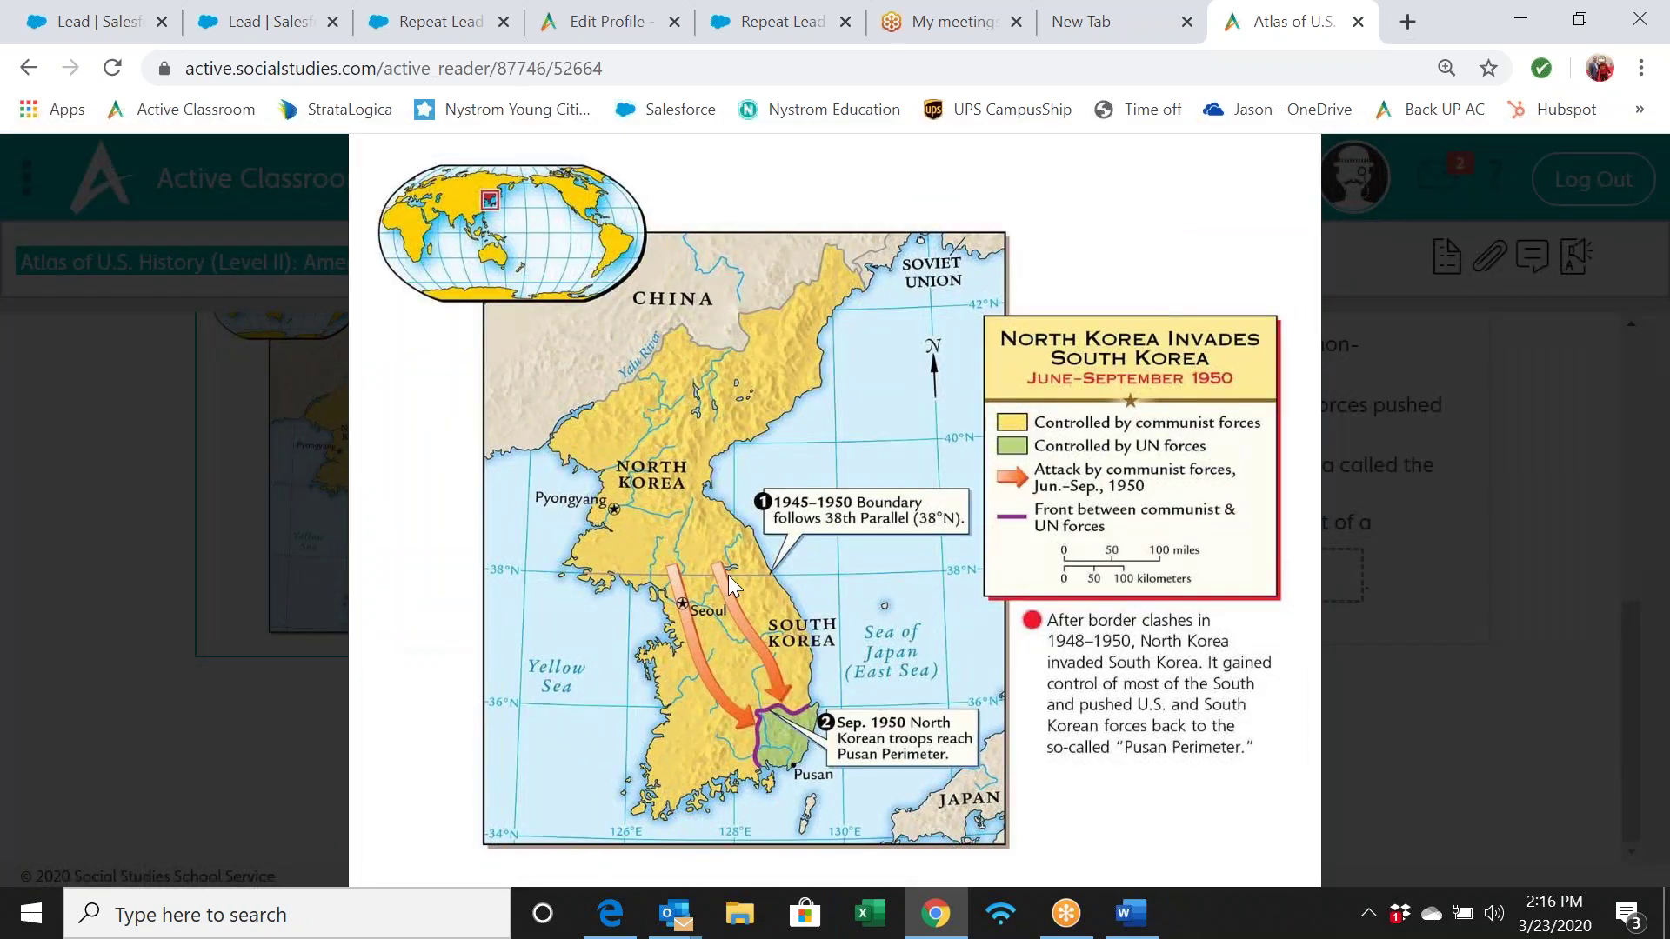
click(728, 575)
scroll(966, 591, up, 3)
scroll(966, 591, up, 3)
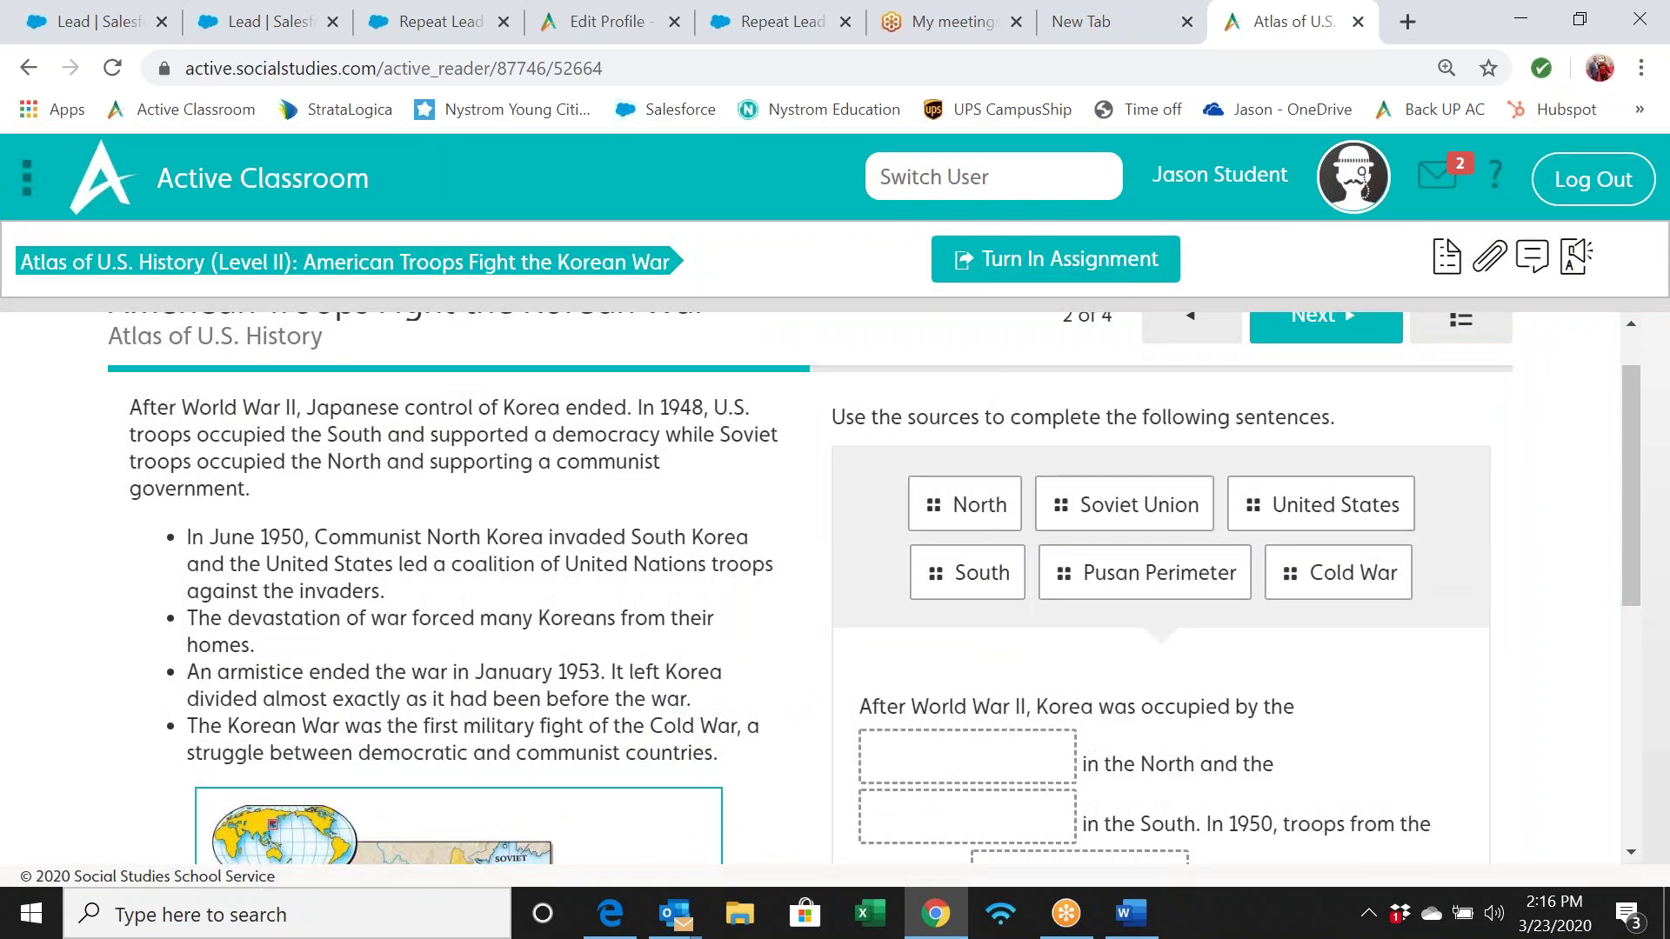
Drag South, Soviet Union, Cold War and Pusan Perimeter into their sentence blanks
drag(965, 561, 967, 756)
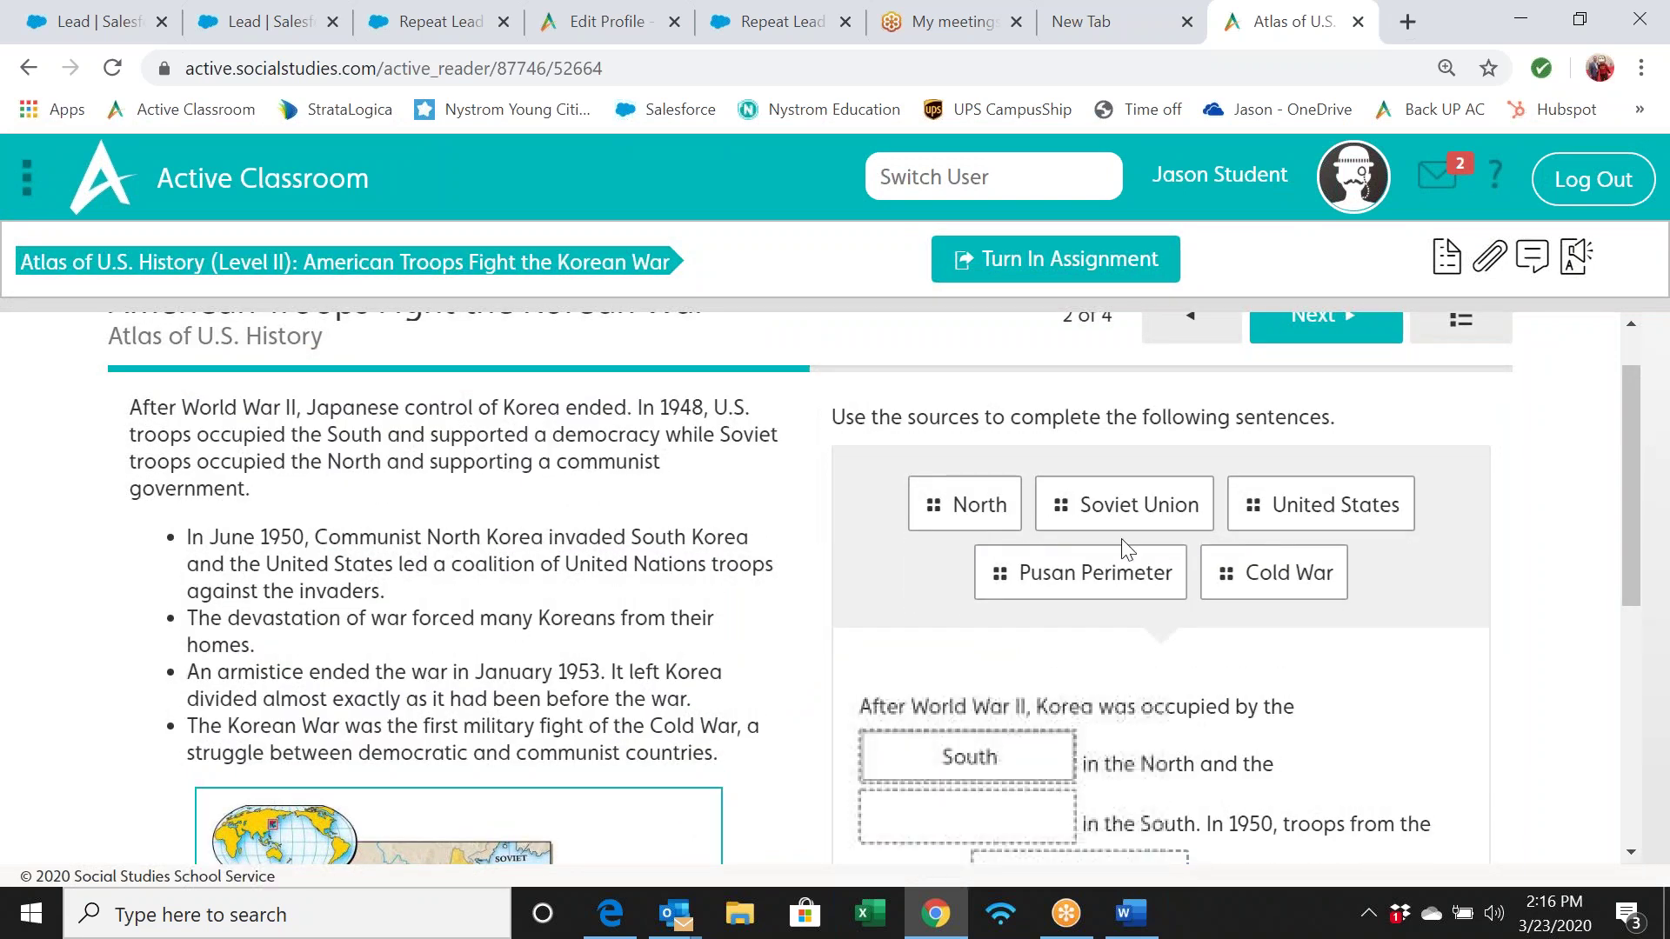
drag(1119, 523, 1200, 648)
scroll(1287, 430, up, 4)
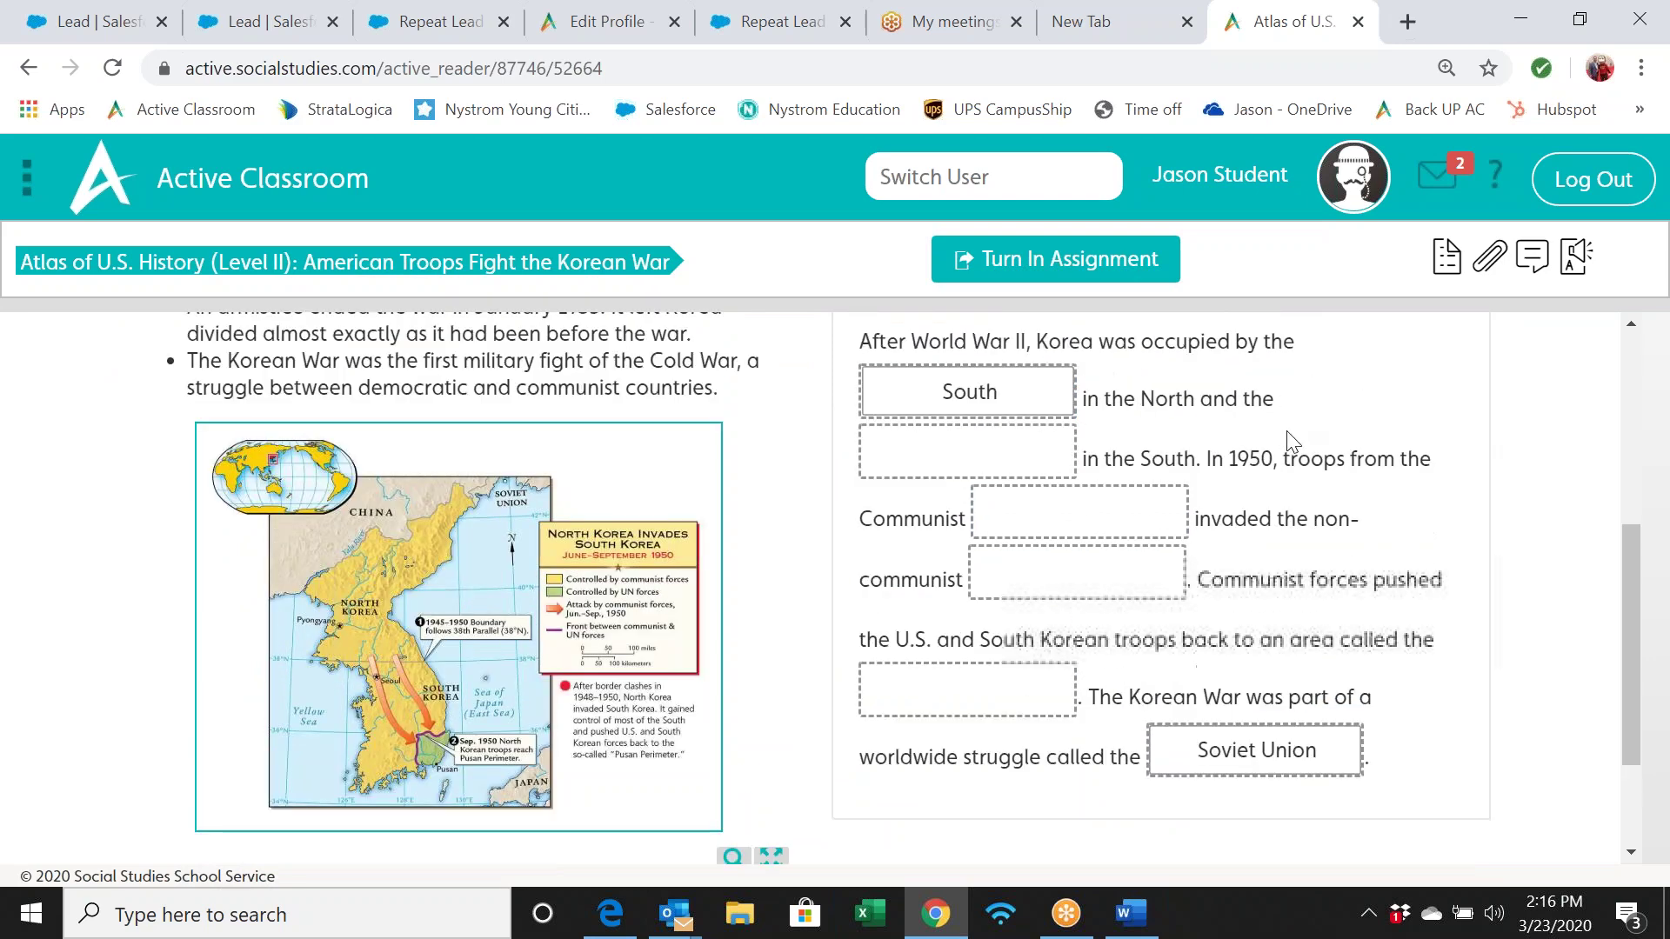
drag(1206, 417, 1105, 654)
drag(1320, 345, 988, 449)
Fill the remaining blanks with United States and North
scroll(1239, 378, up, 7)
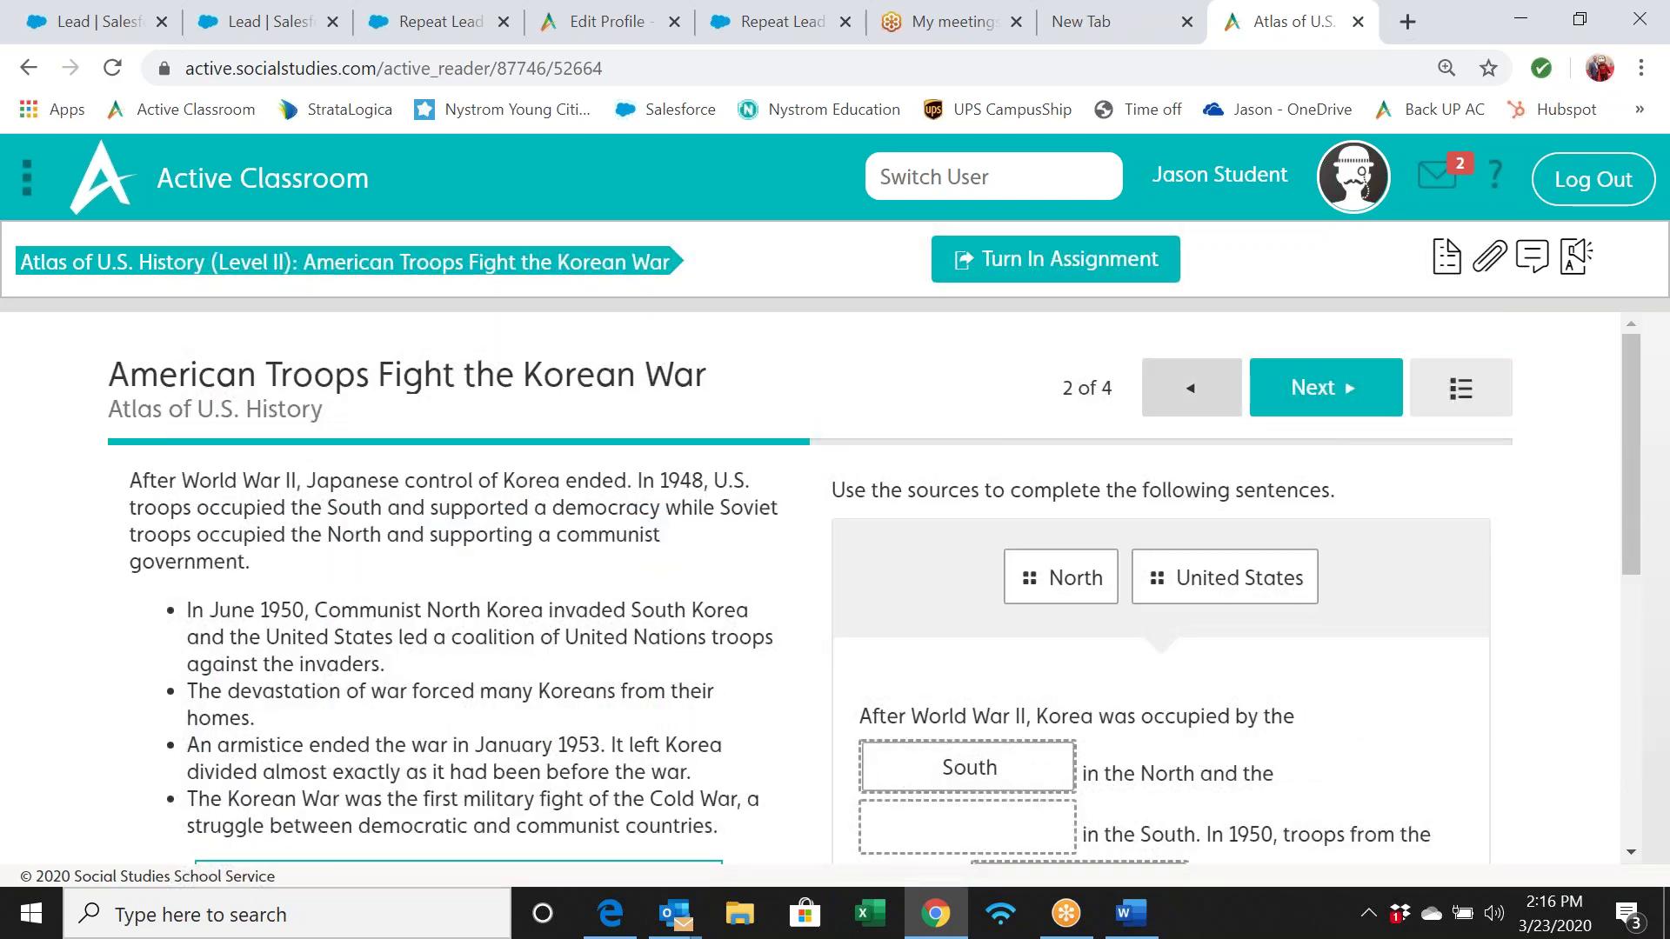
scroll(1192, 387, down, 3)
drag(1239, 382, 1082, 669)
drag(1222, 356, 1044, 722)
drag(1193, 470, 1170, 727)
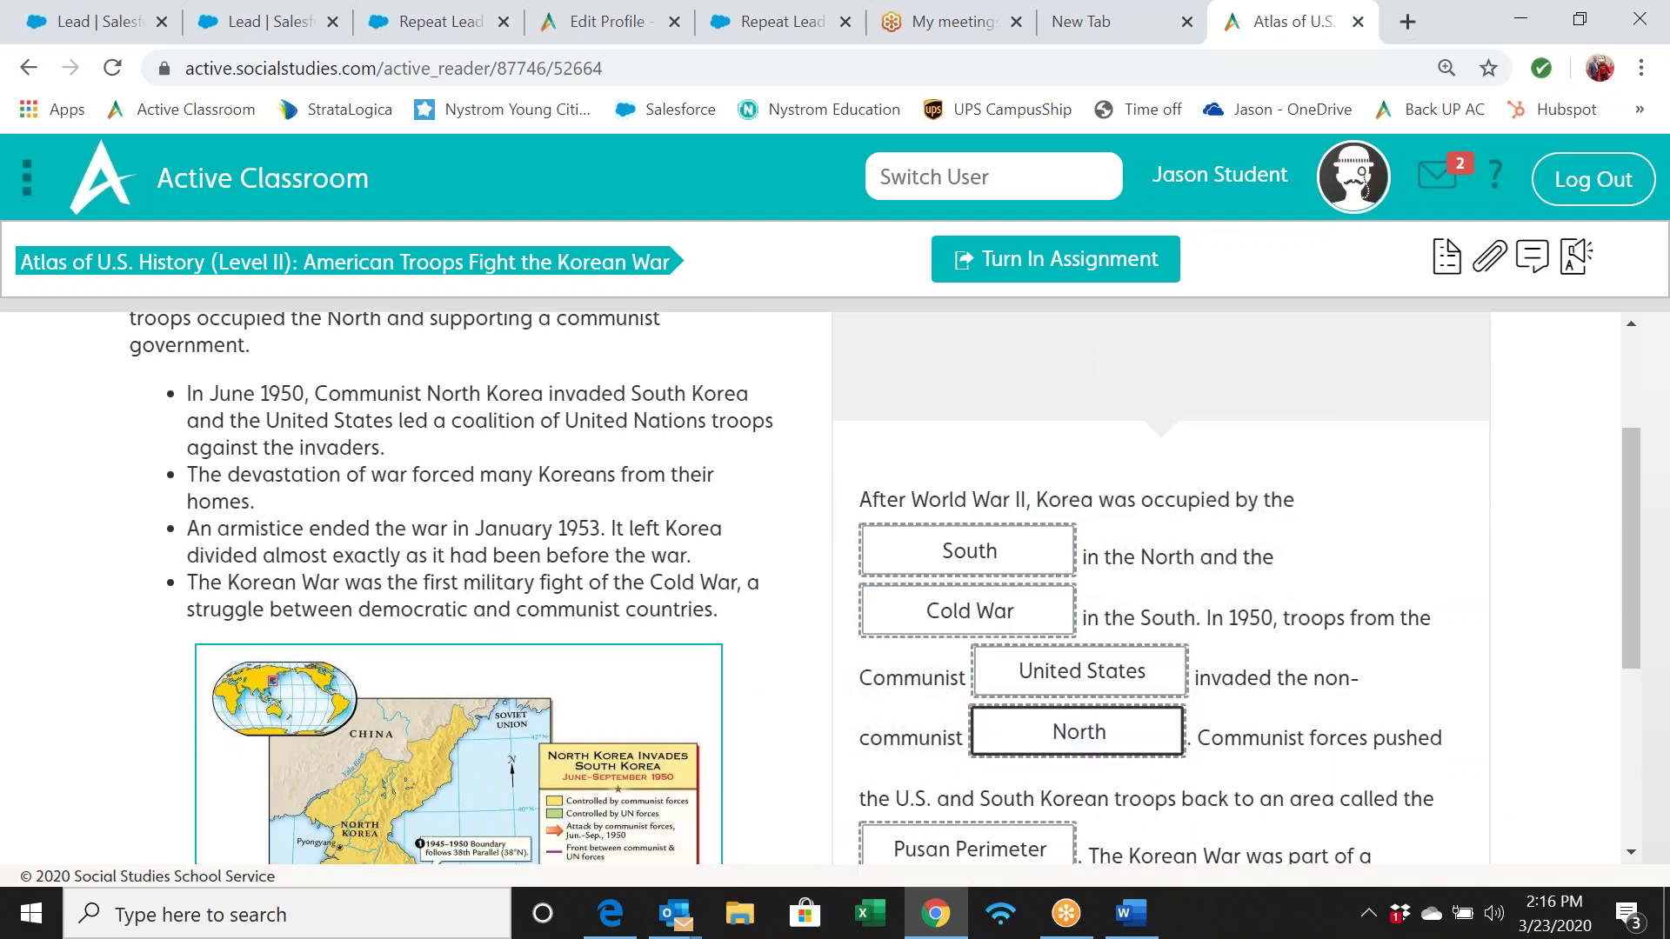
scroll(1263, 533, down, 2)
scroll(1261, 532, up, 5)
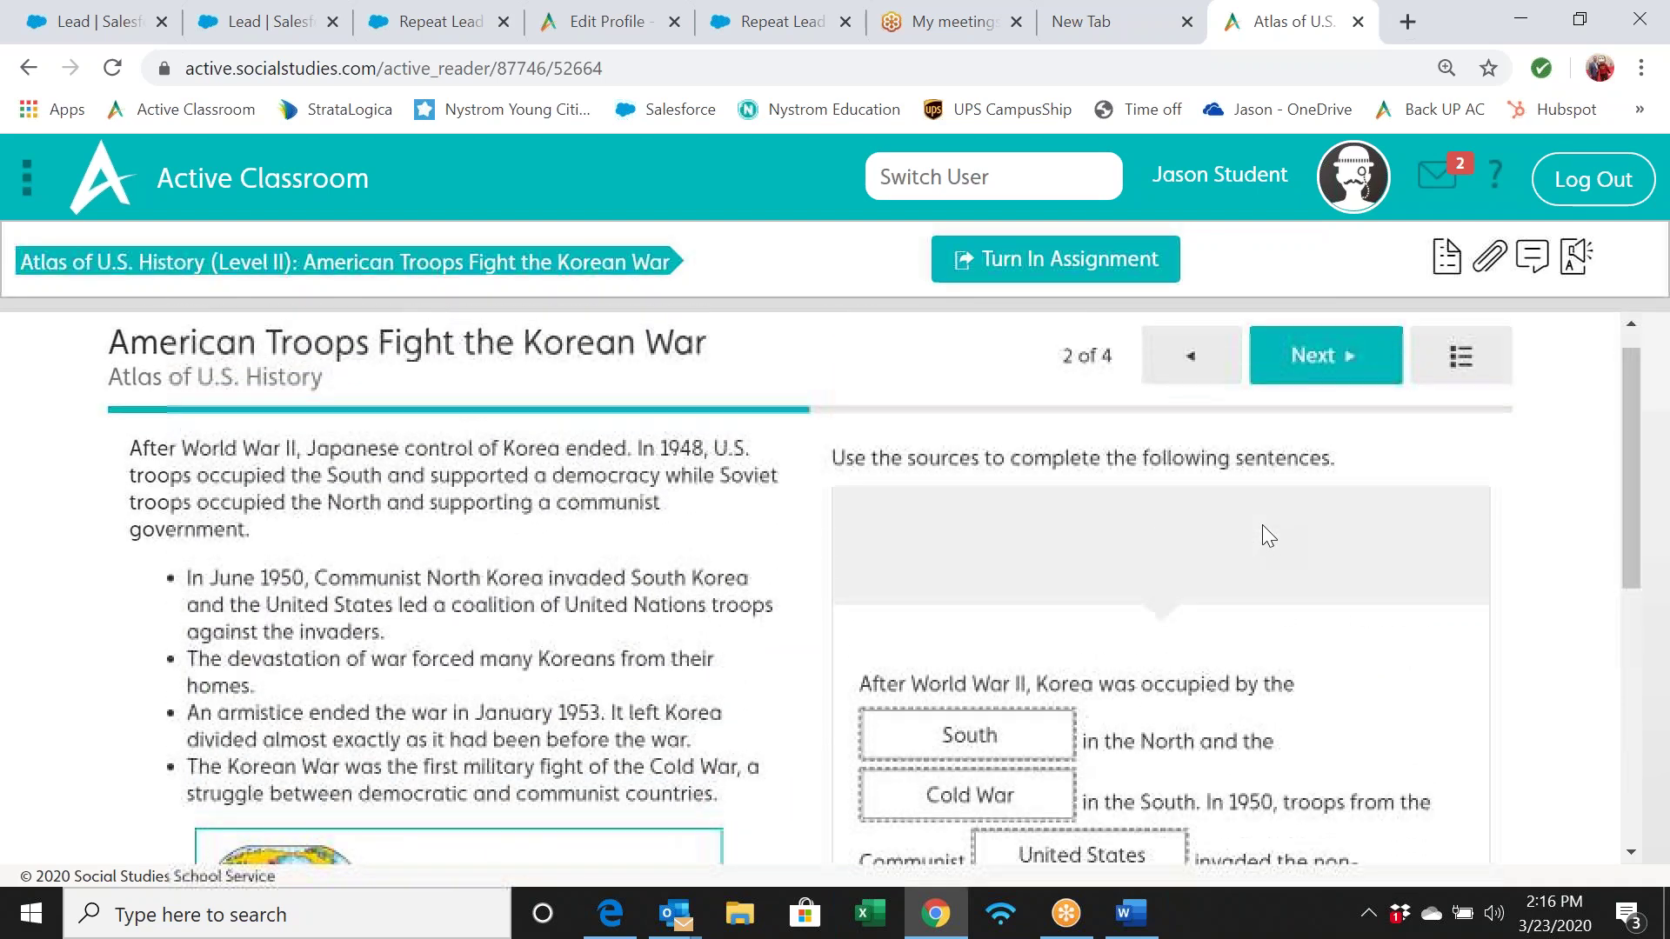
On page 3, select the answer that North Korean forces defeated UN troops at Inchon
click(1328, 393)
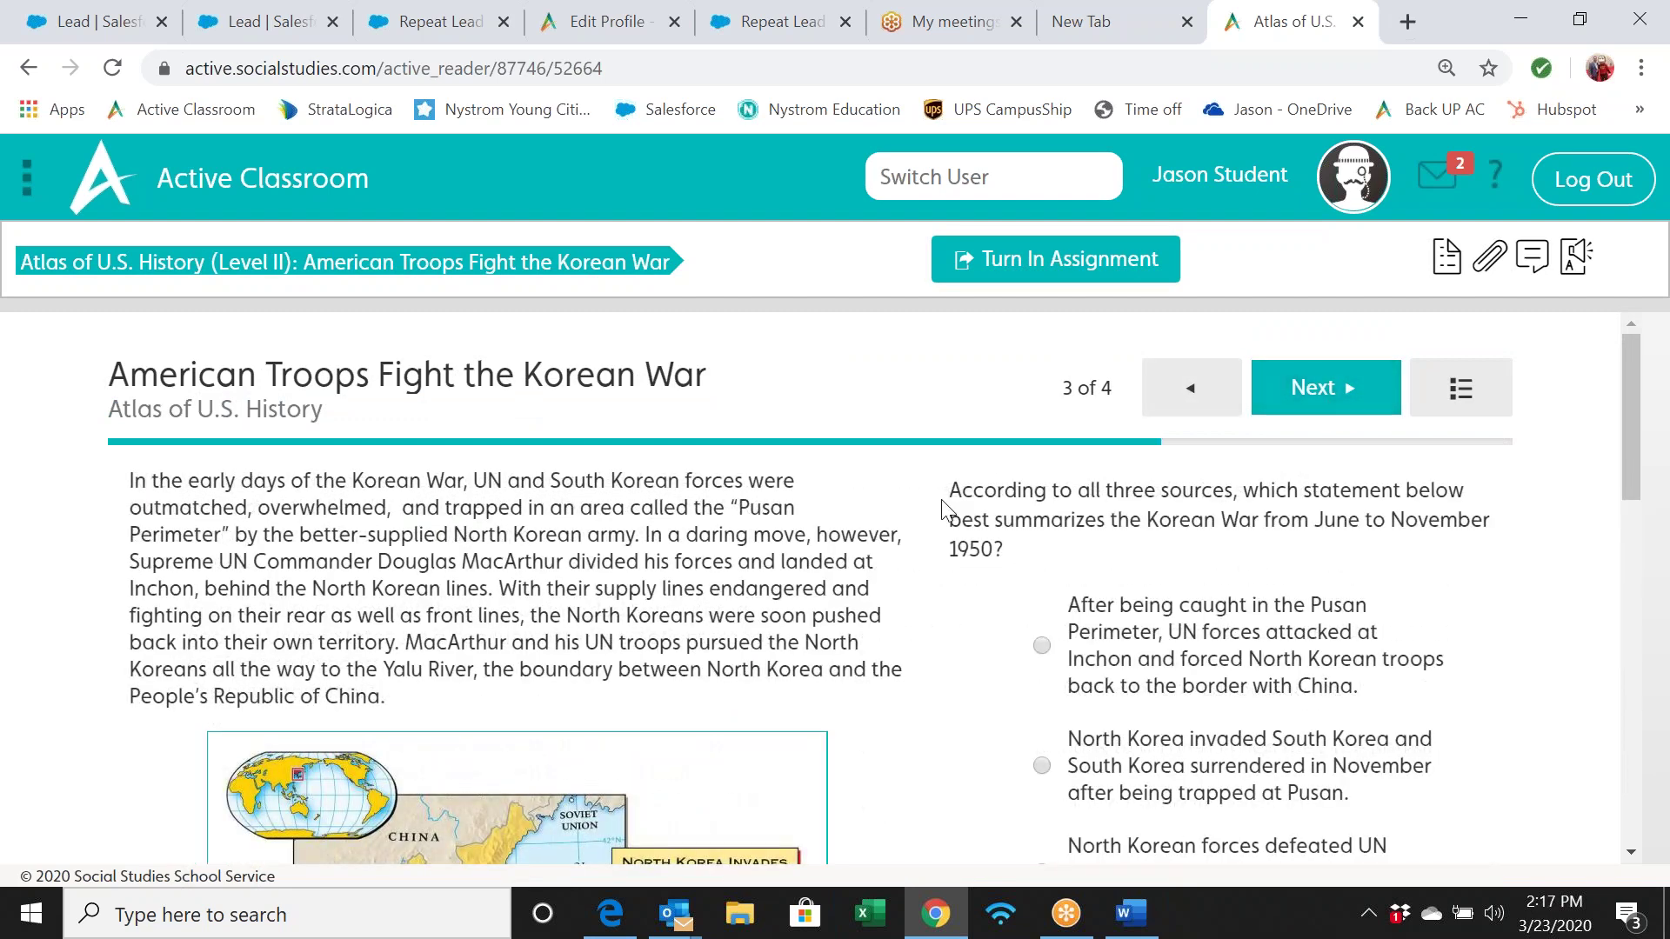
scroll(945, 504, down, 1)
scroll(949, 510, down, 2)
click(1042, 572)
scroll(905, 623, up, 2)
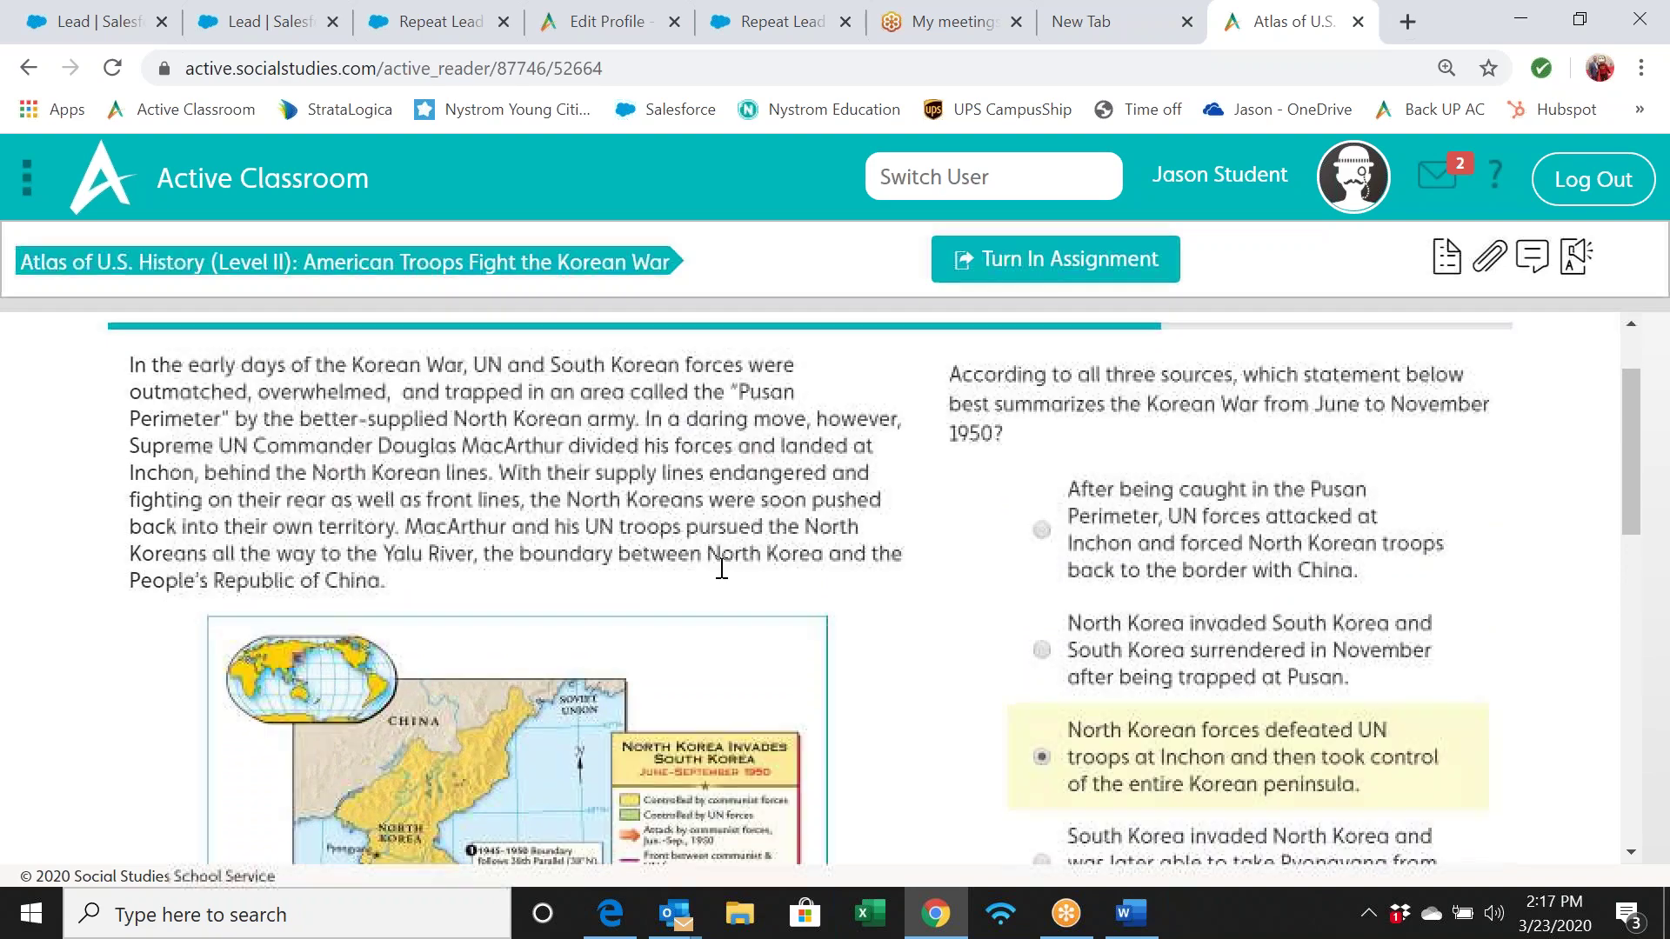
scroll(721, 567, down, 4)
scroll(870, 589, down, 7)
scroll(870, 589, up, 11)
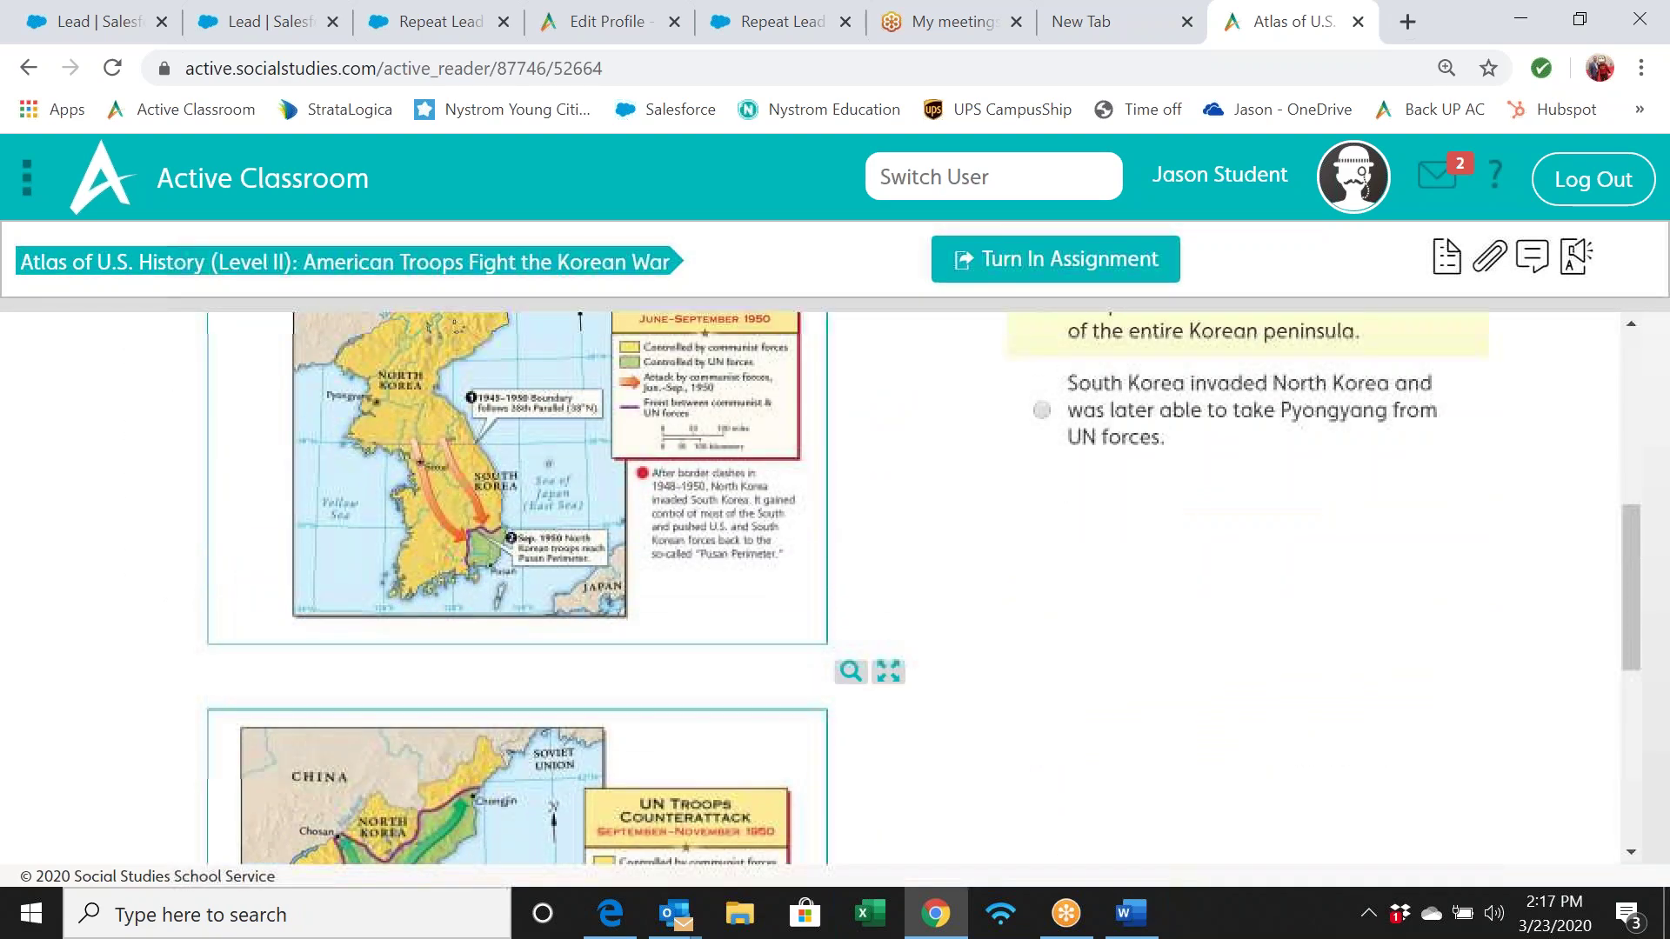
scroll(1006, 495, up, 1)
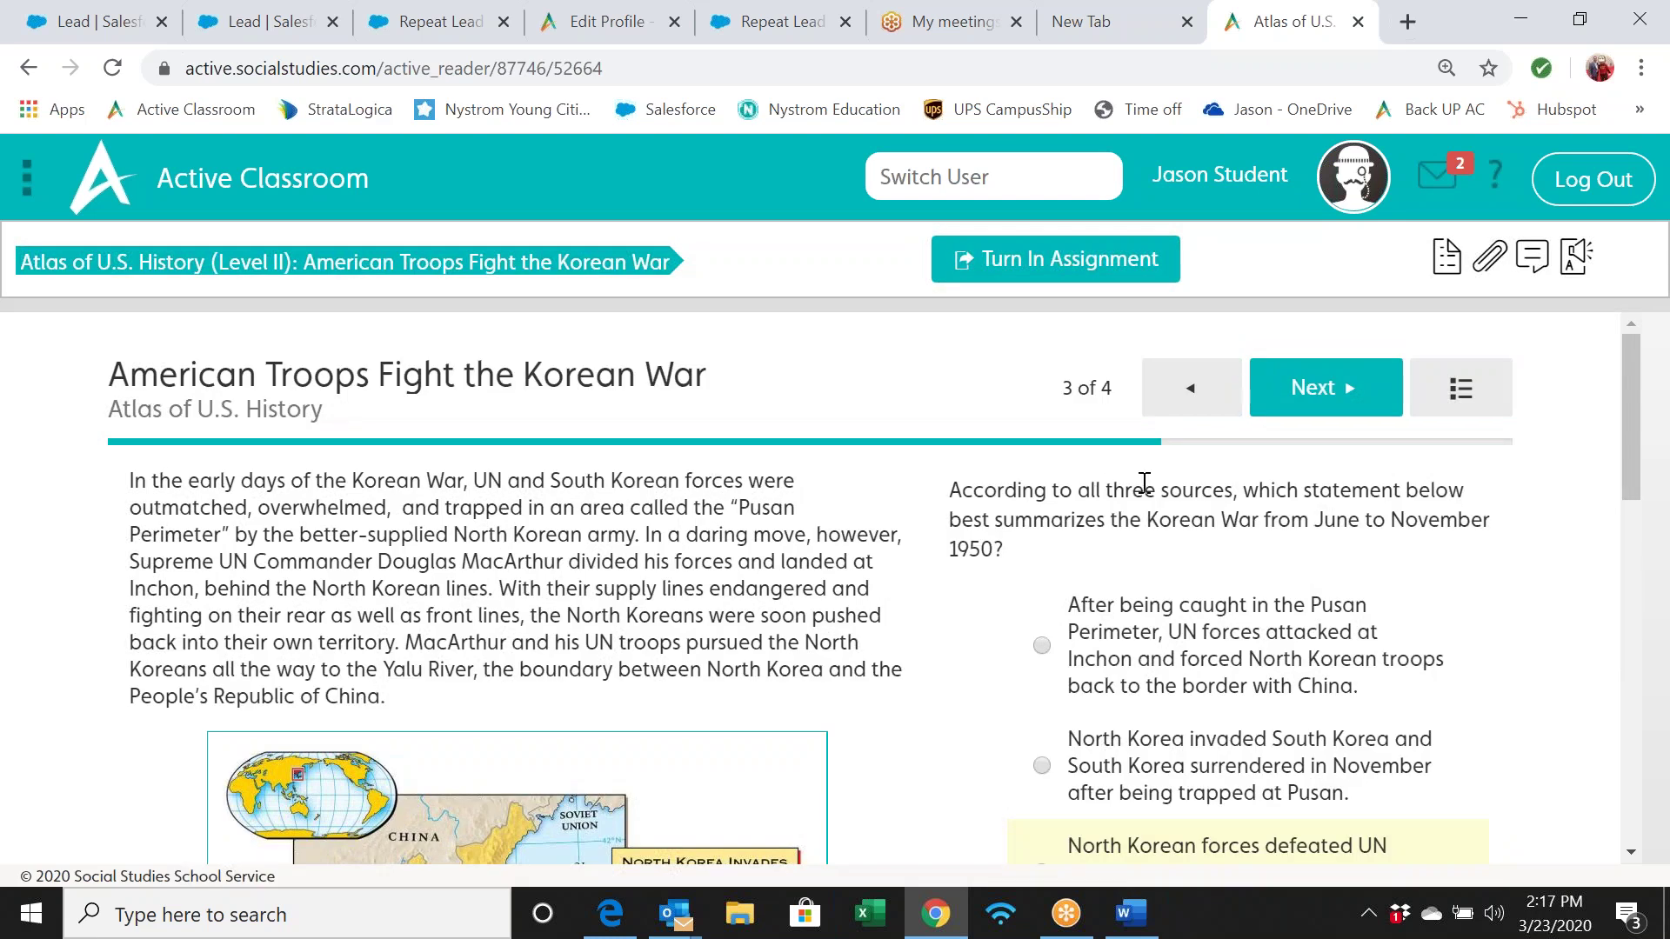
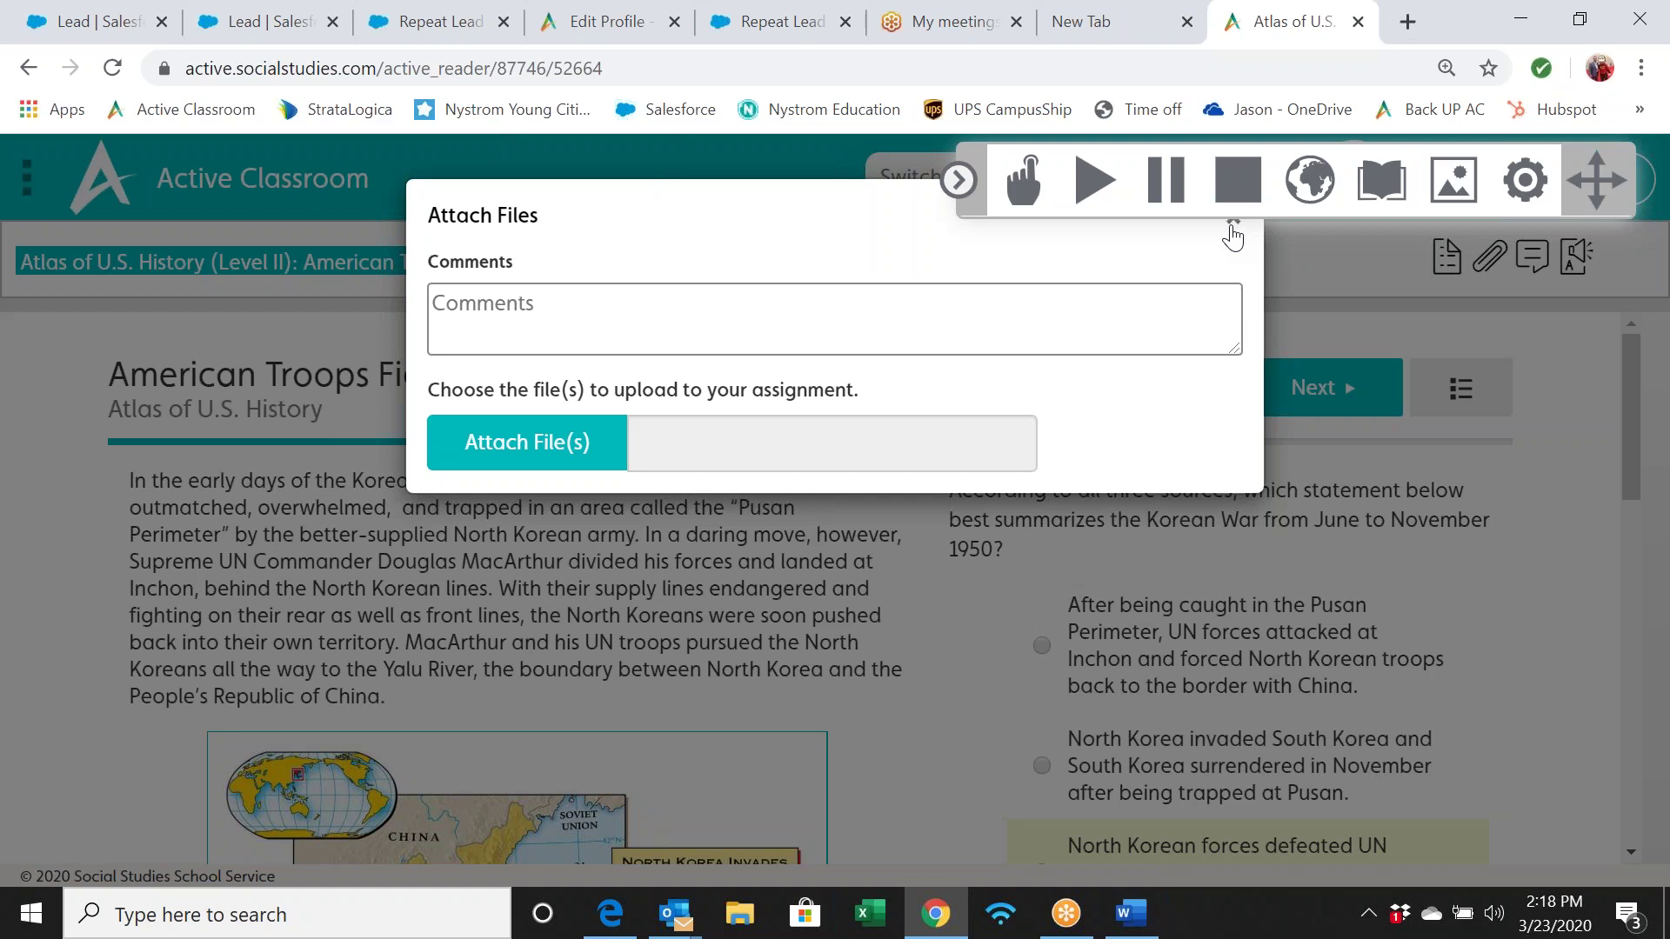
Close the file attachment form and open the assignment forum's General Discussion topic
click(1234, 233)
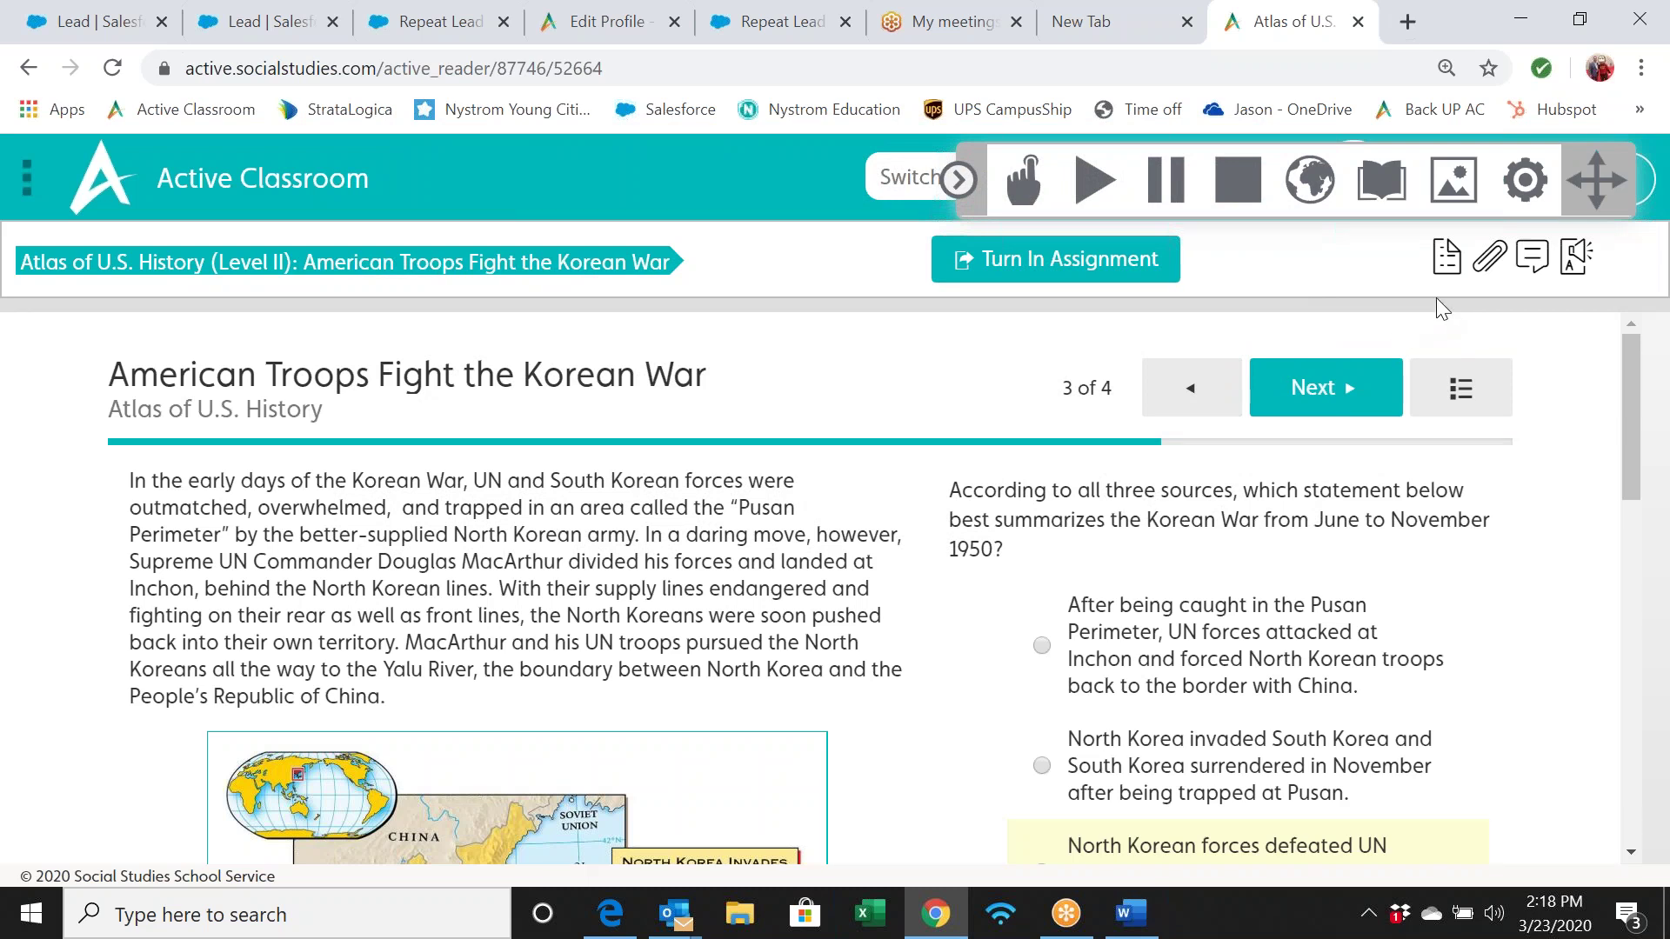
click(1534, 260)
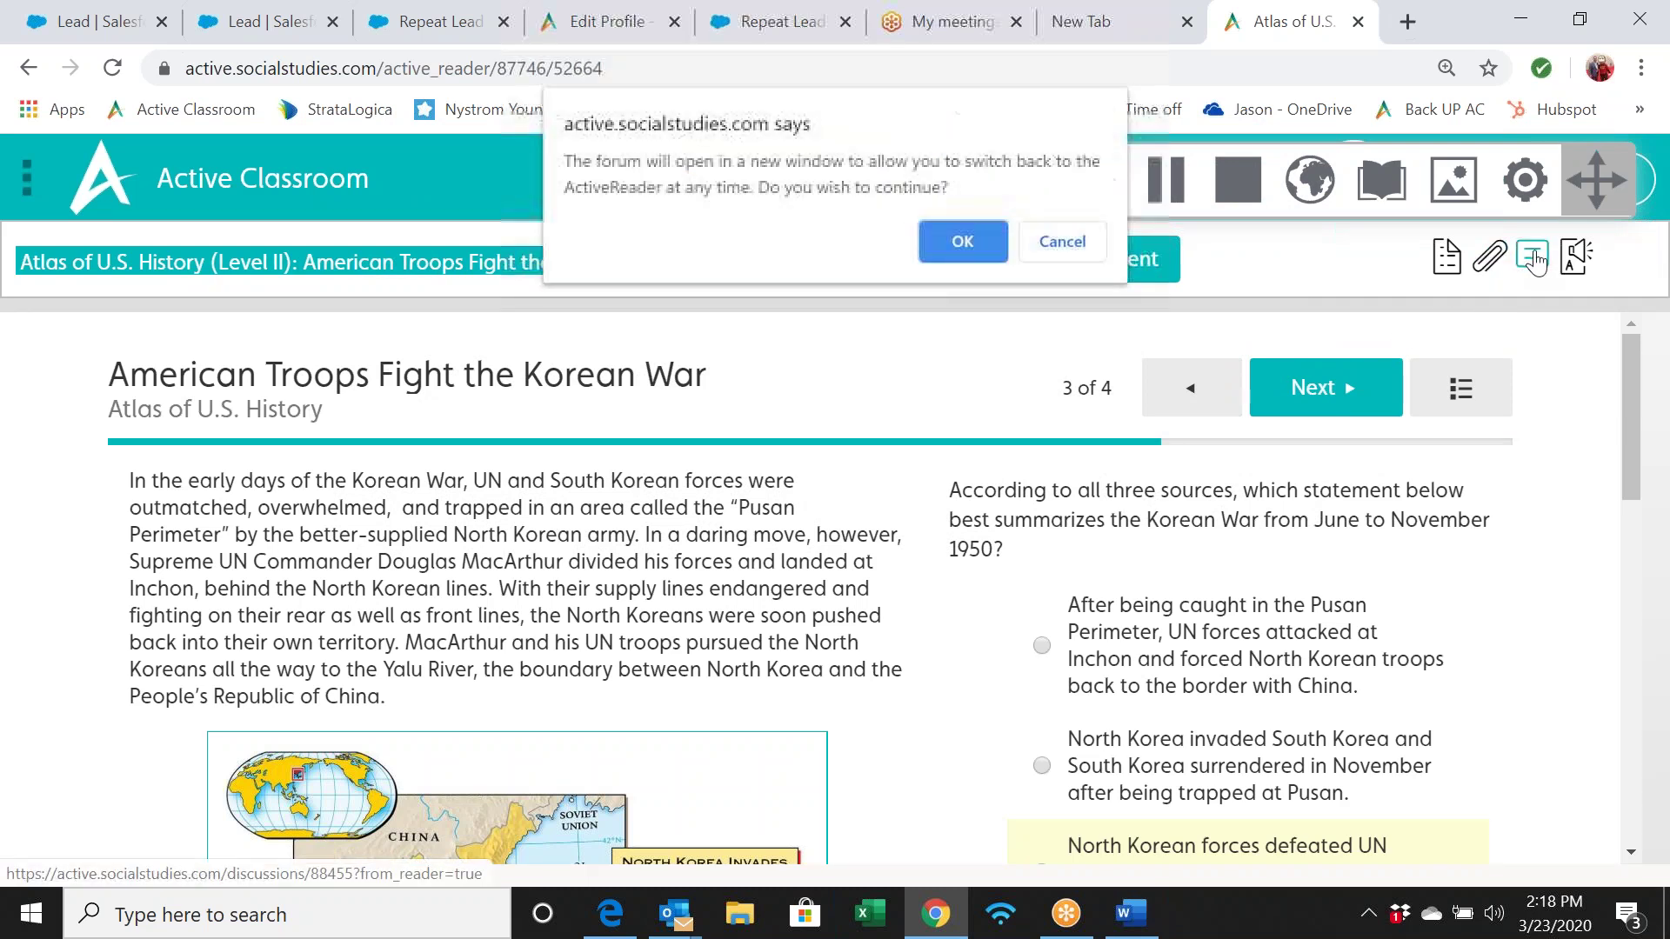
click(943, 234)
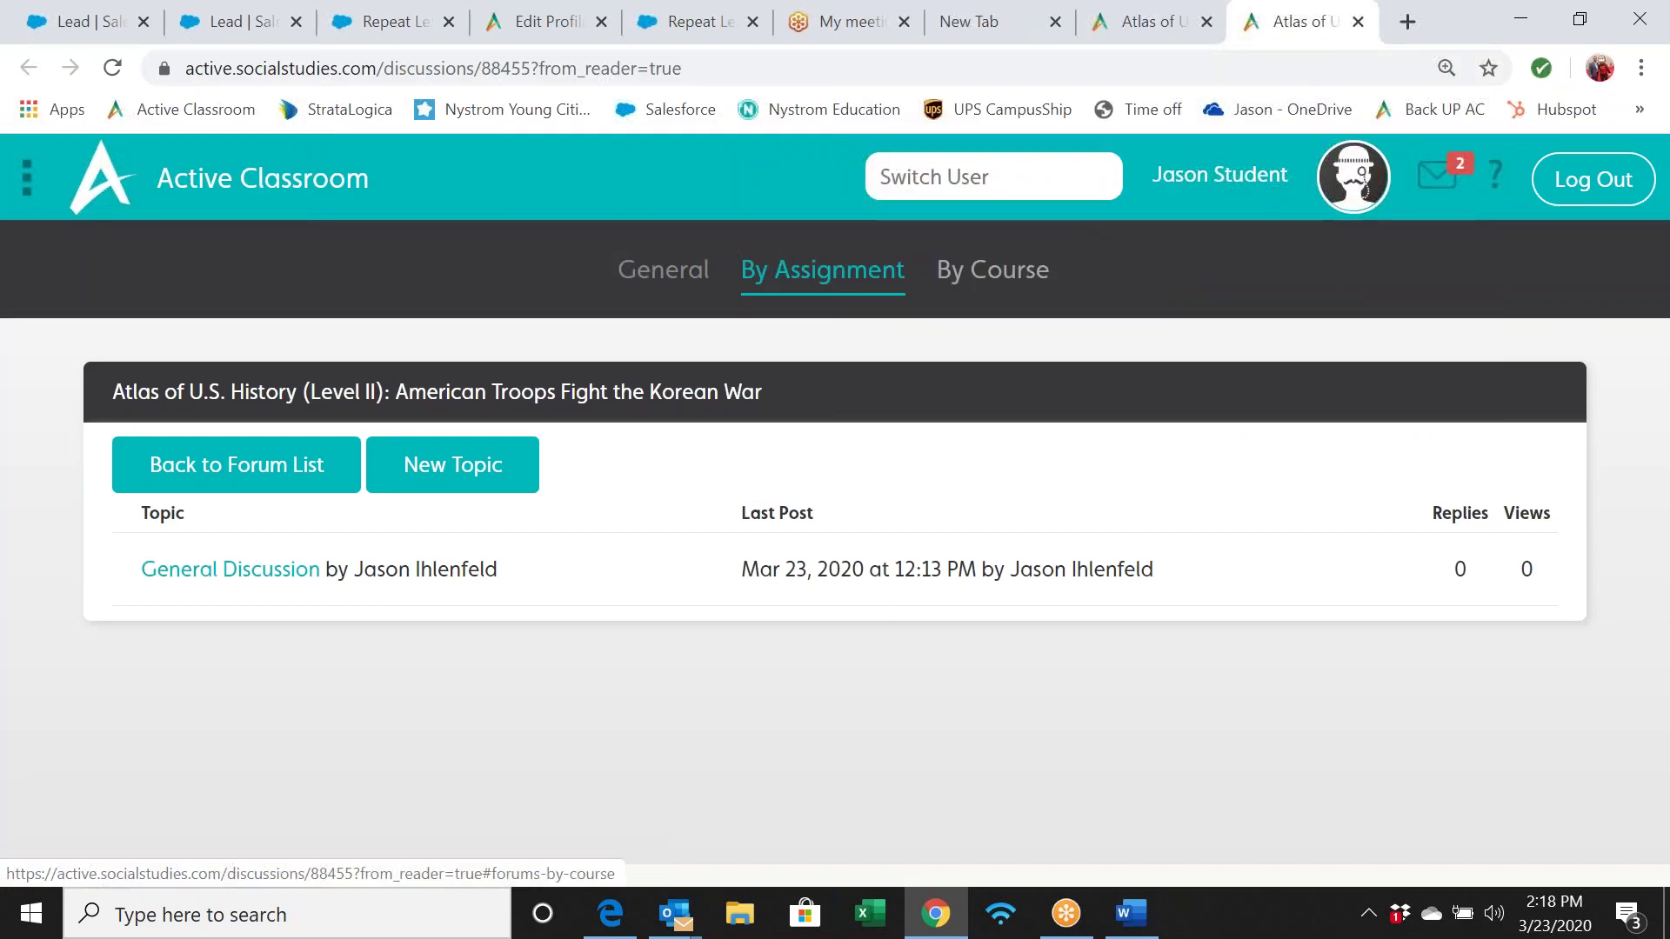
click(267, 576)
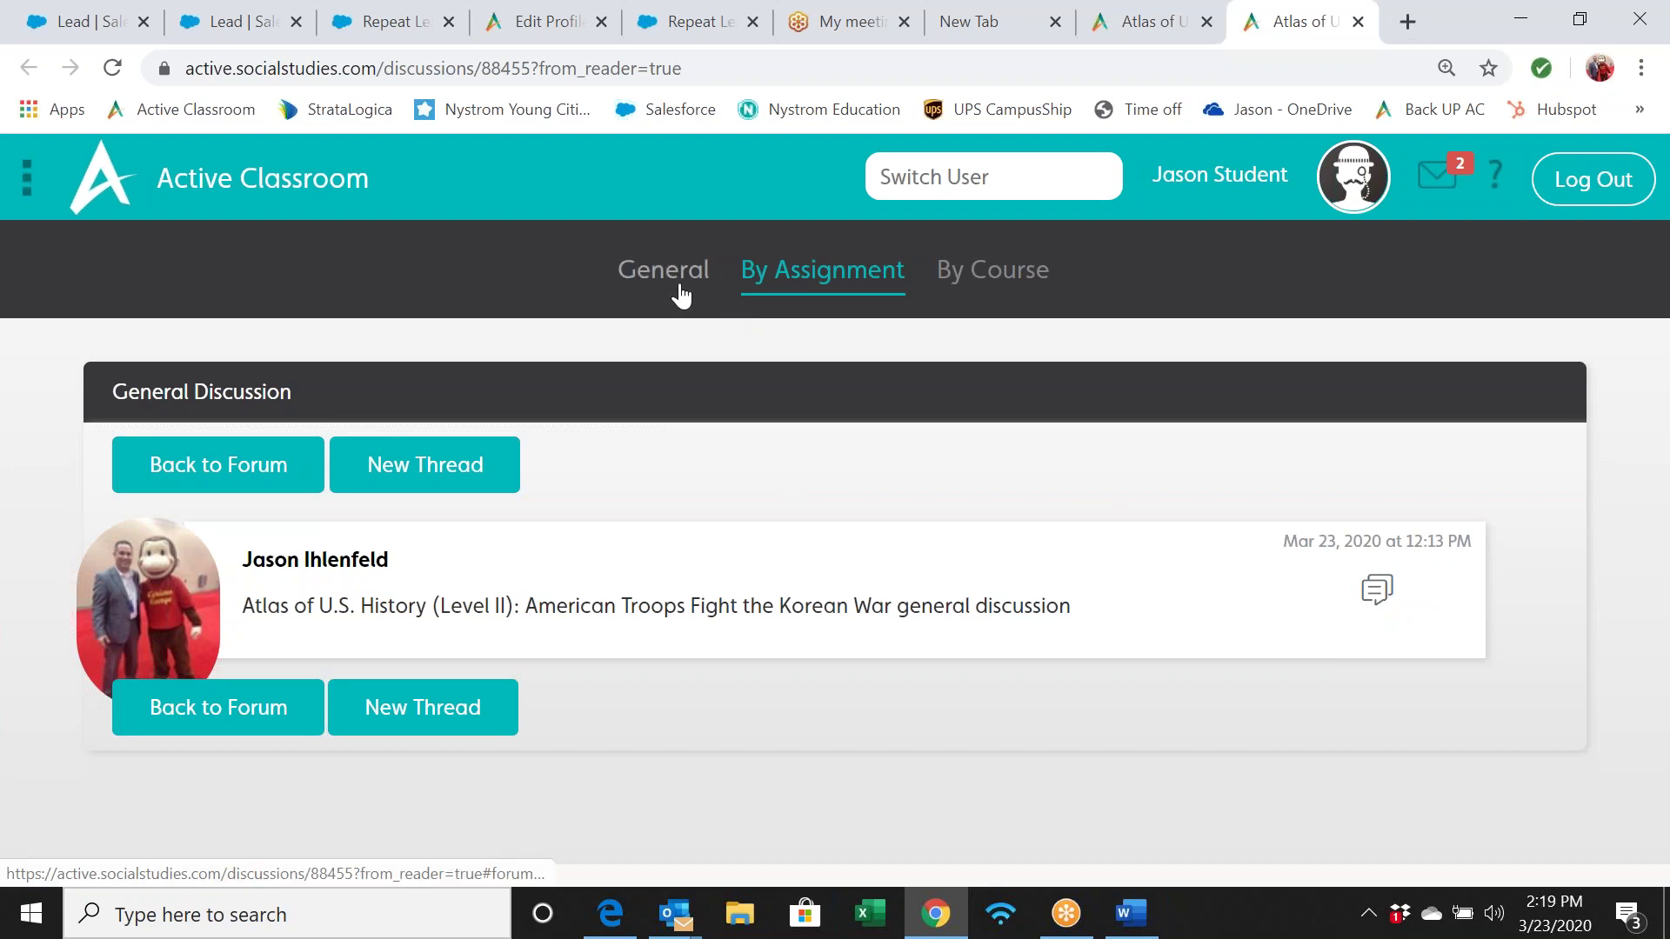
Start a reply, close it without posting, and return to the Active Classroom home page
click(1379, 609)
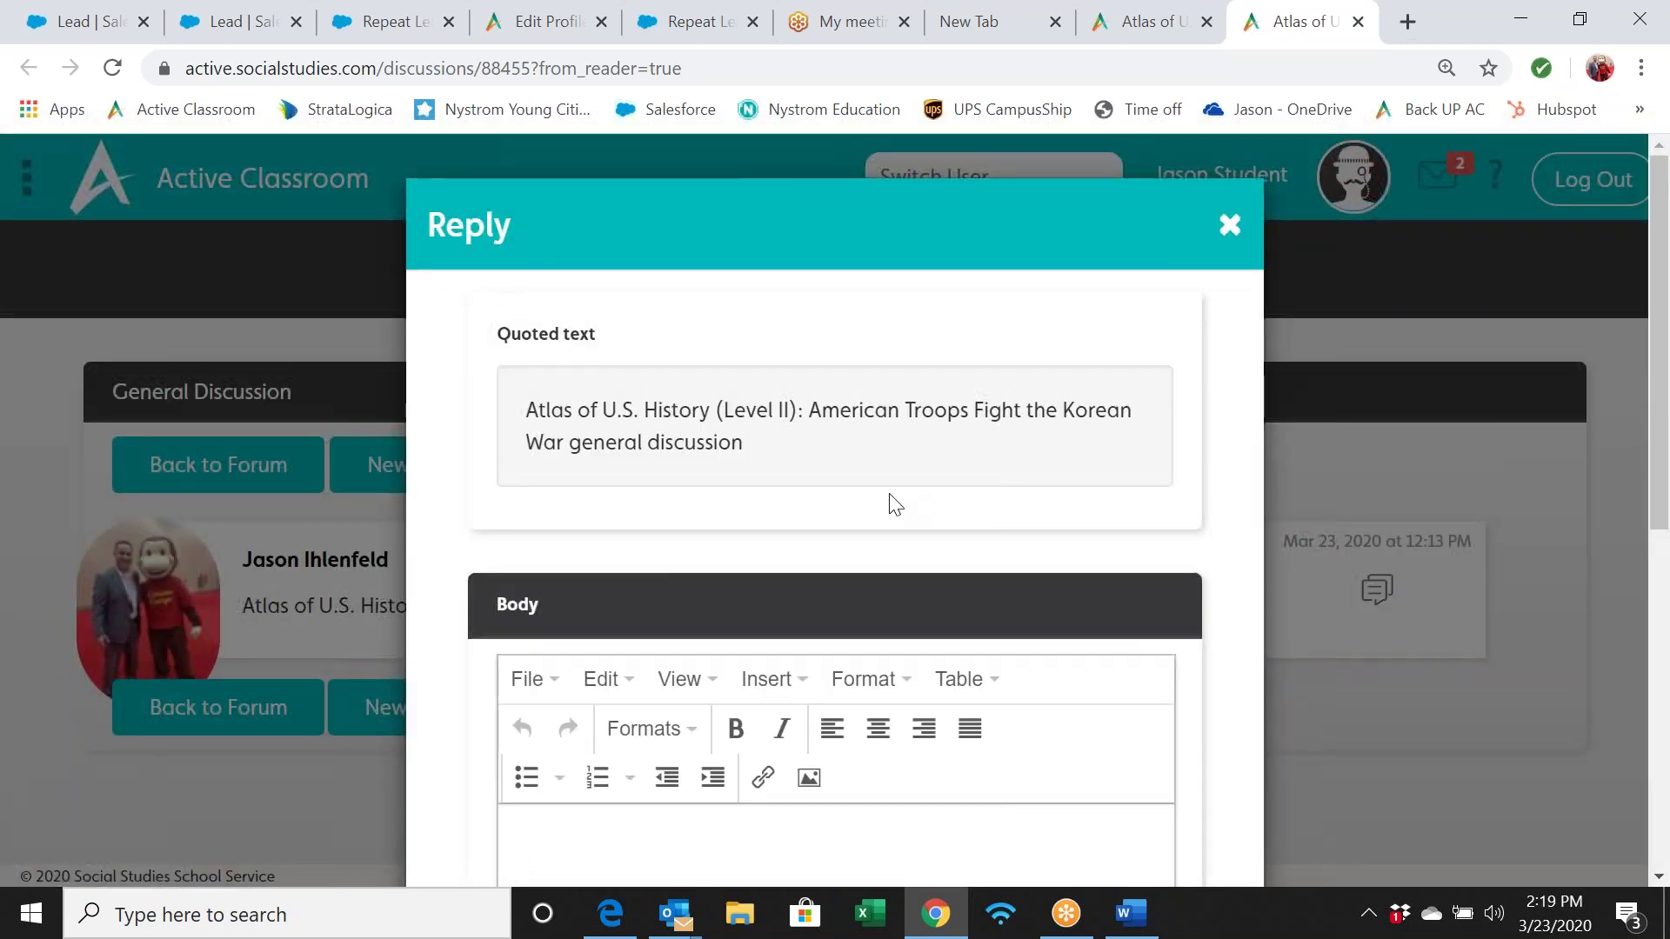
scroll(896, 505, down, 7)
scroll(896, 504, down, 1)
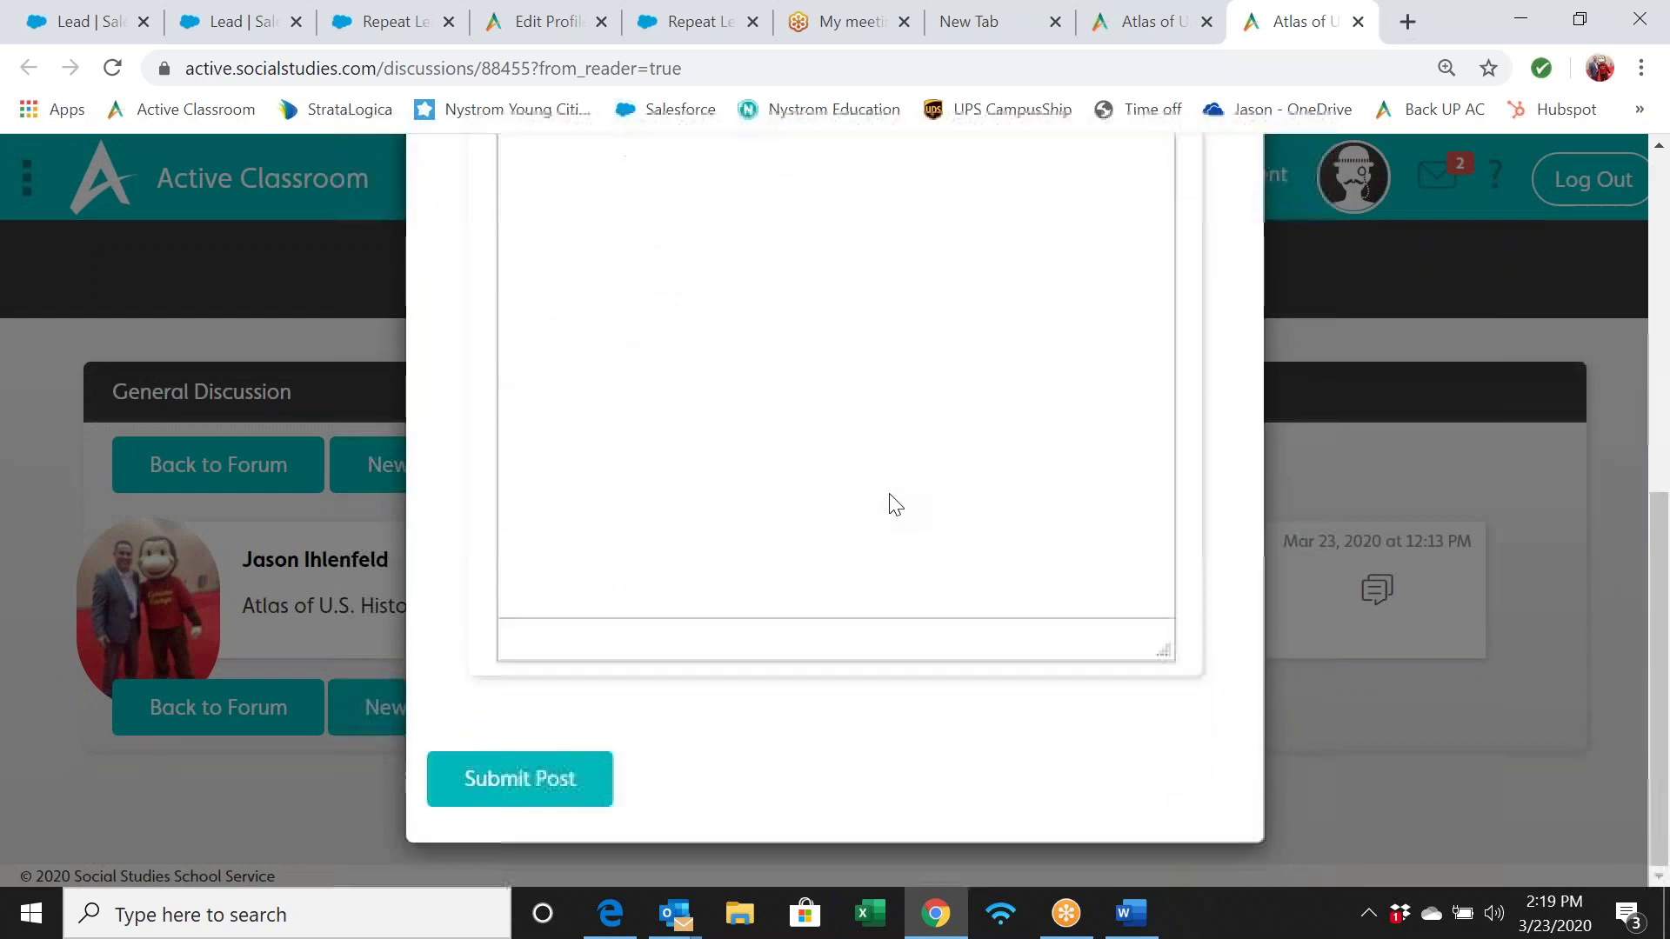
scroll(896, 504, up, 8)
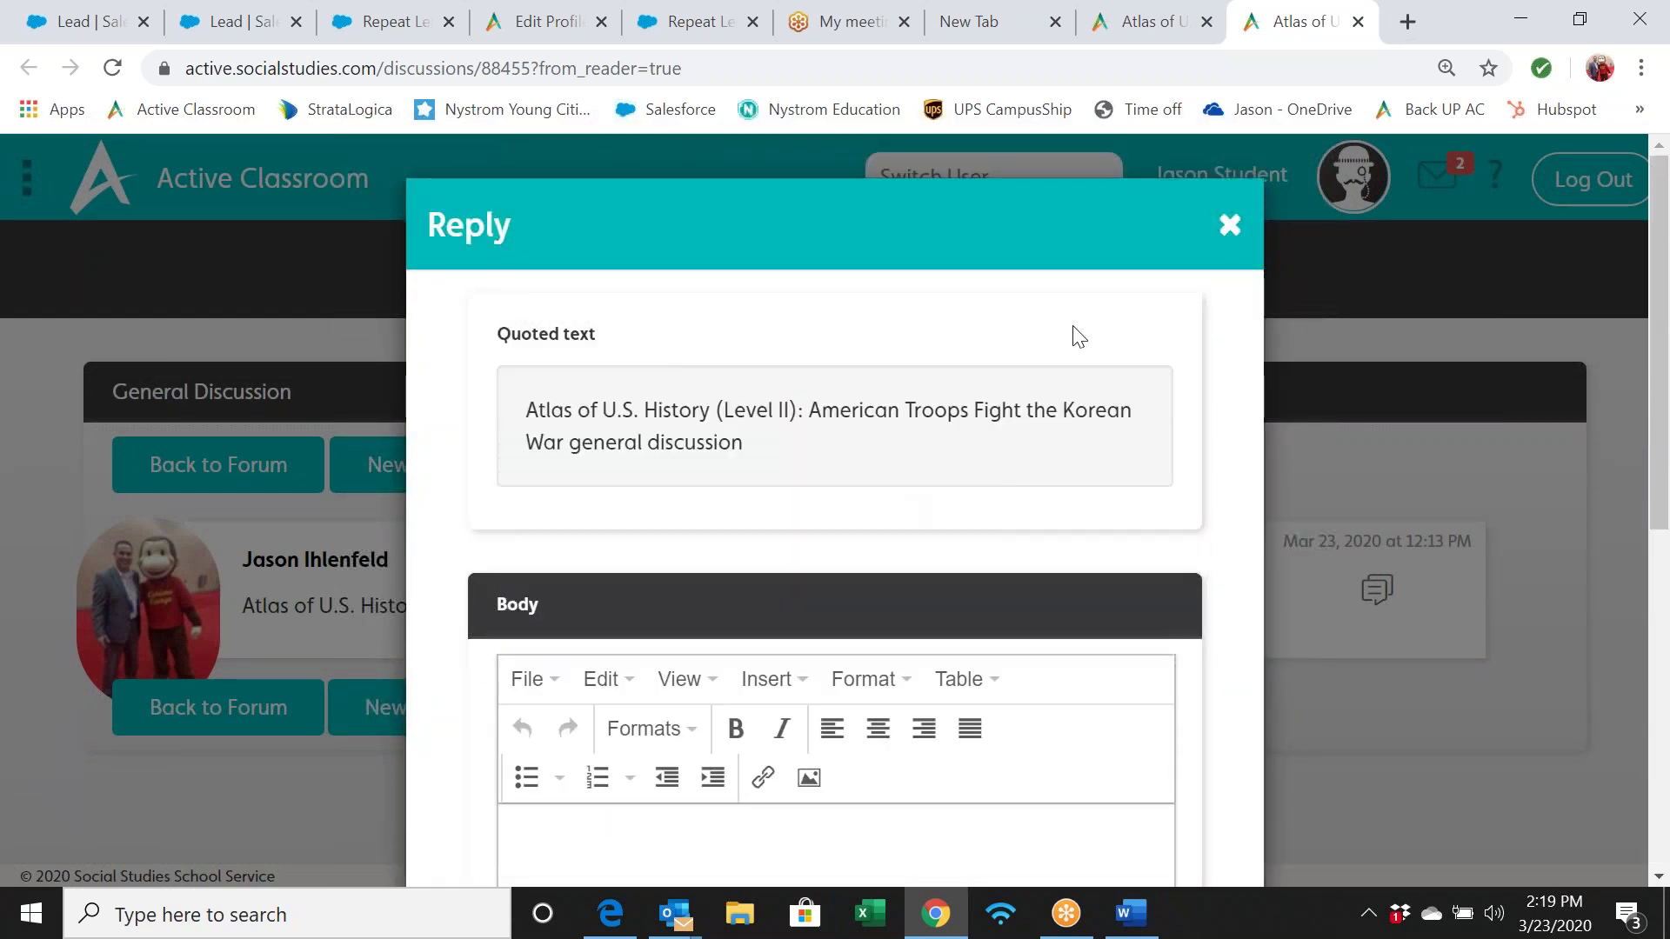
click(1229, 228)
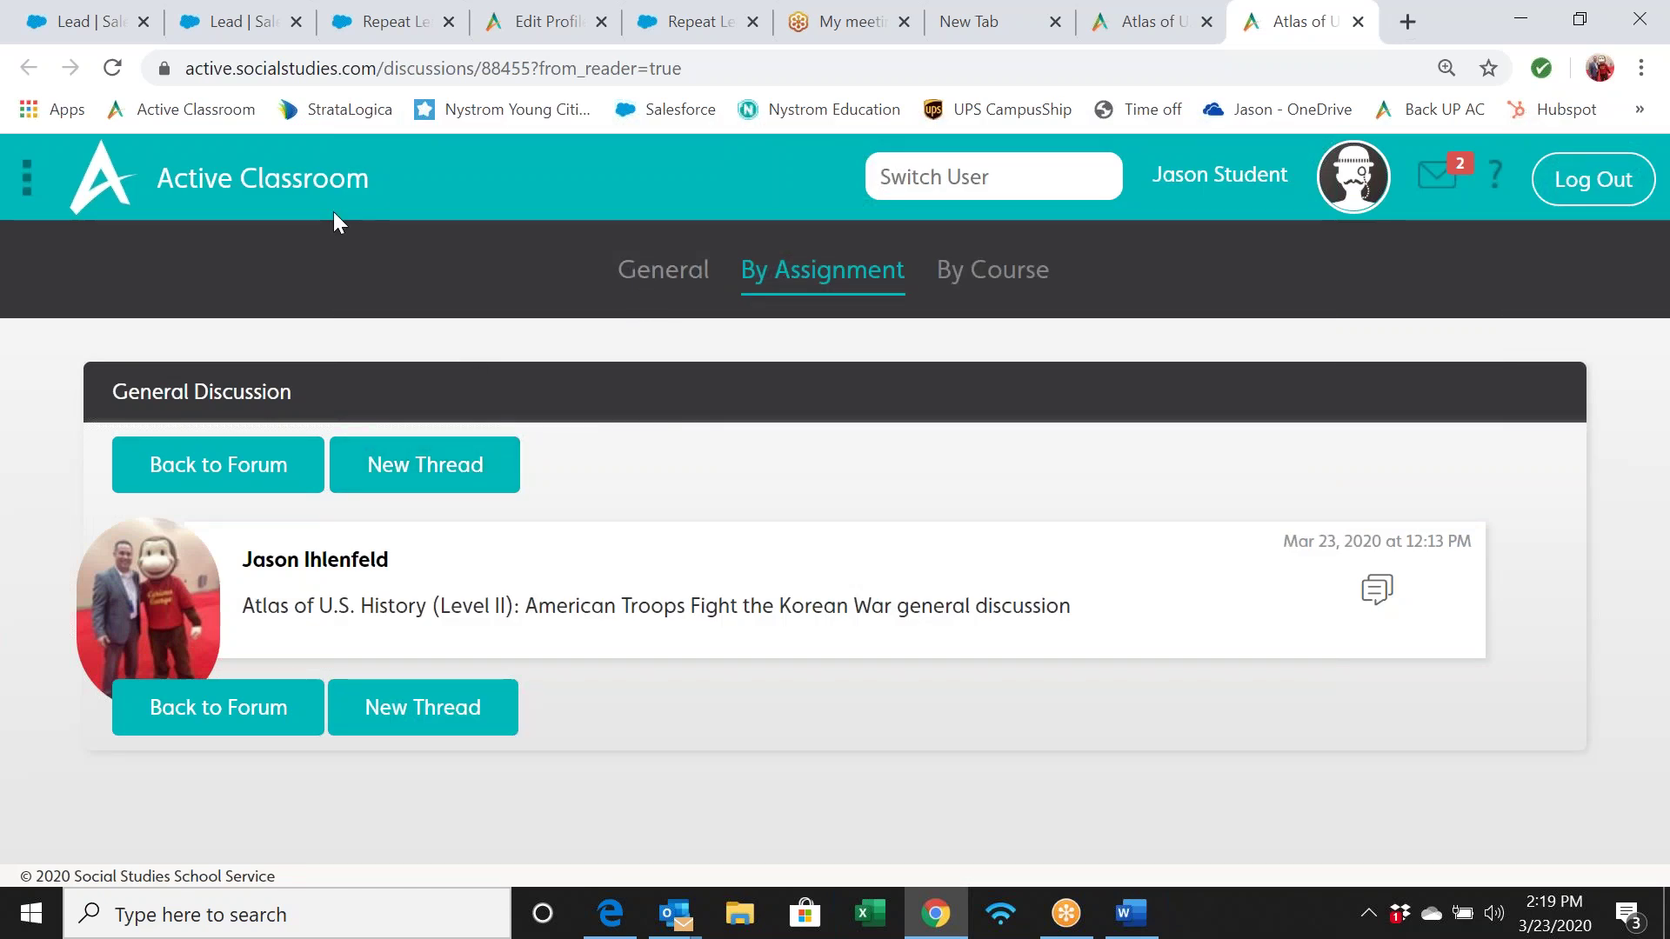
click(274, 189)
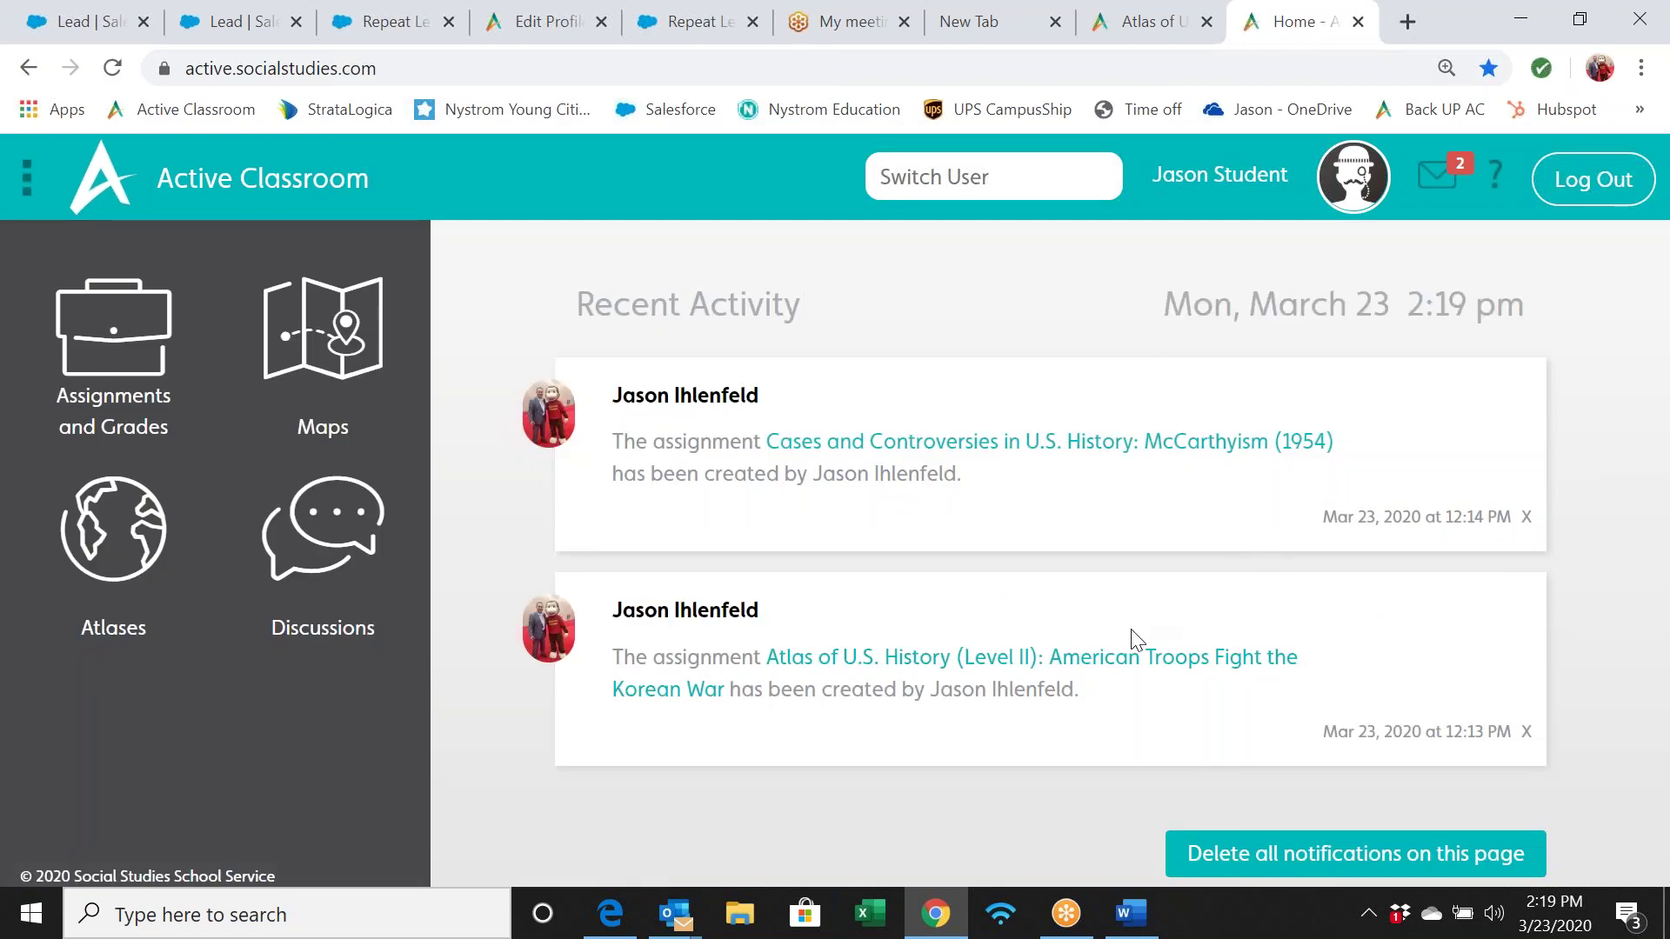
Open the Korean War assignment from Recent Activity and move to page 4 of 4
click(1050, 669)
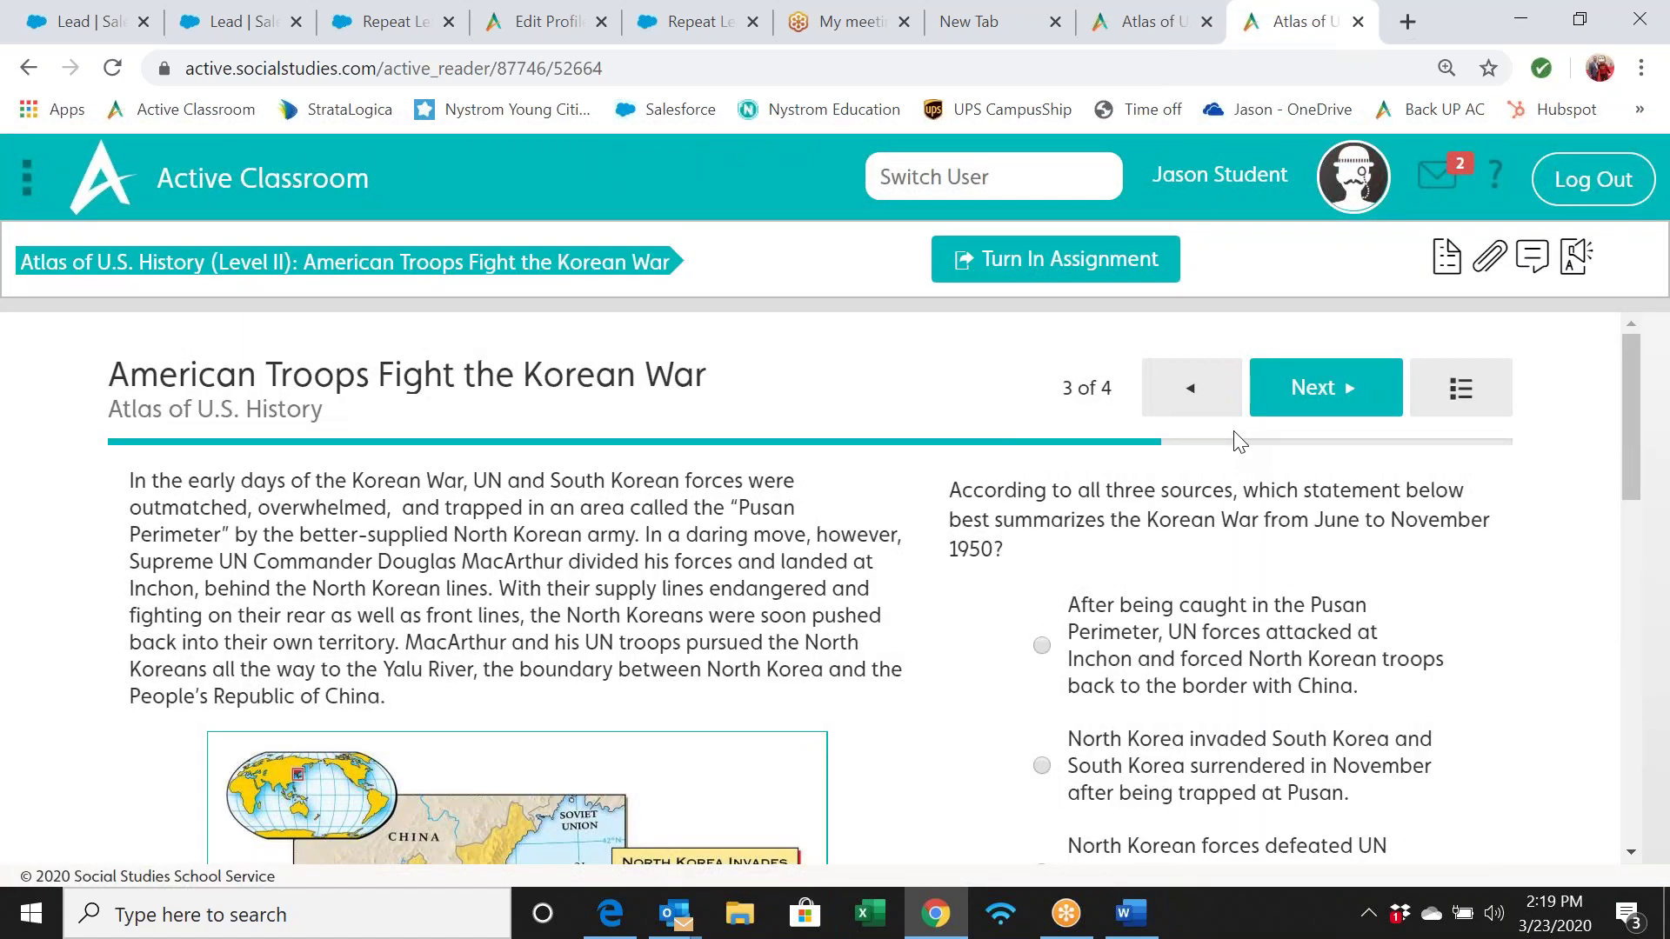
scroll(1276, 550, down, 3)
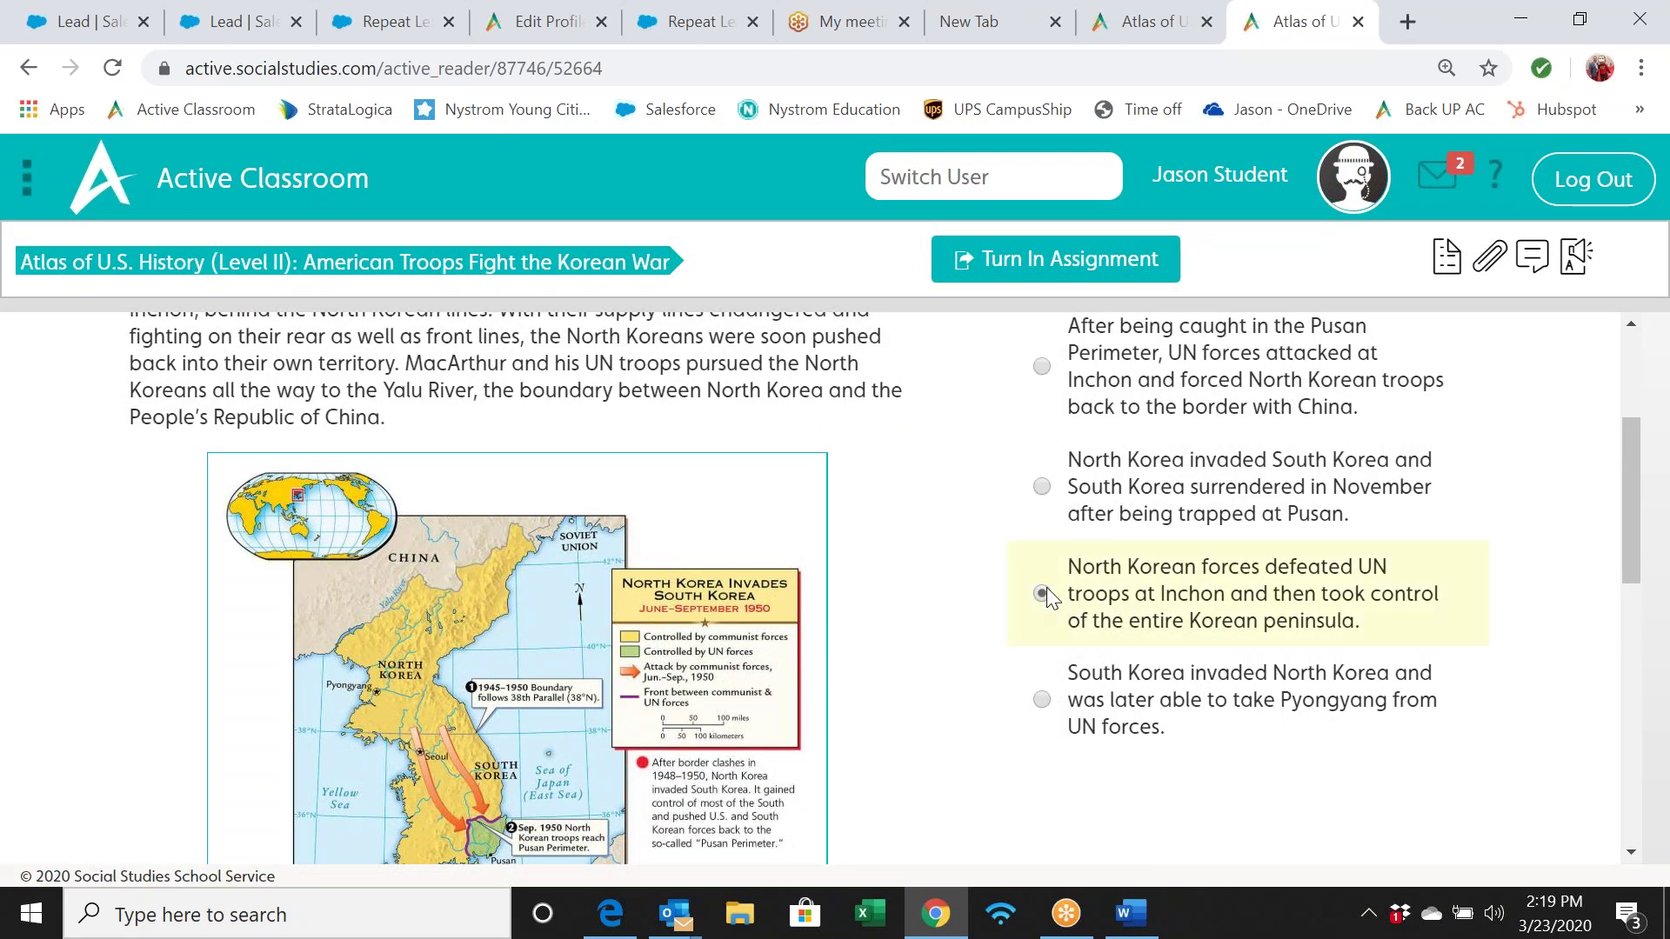
scroll(1330, 400, up, 3)
click(1315, 364)
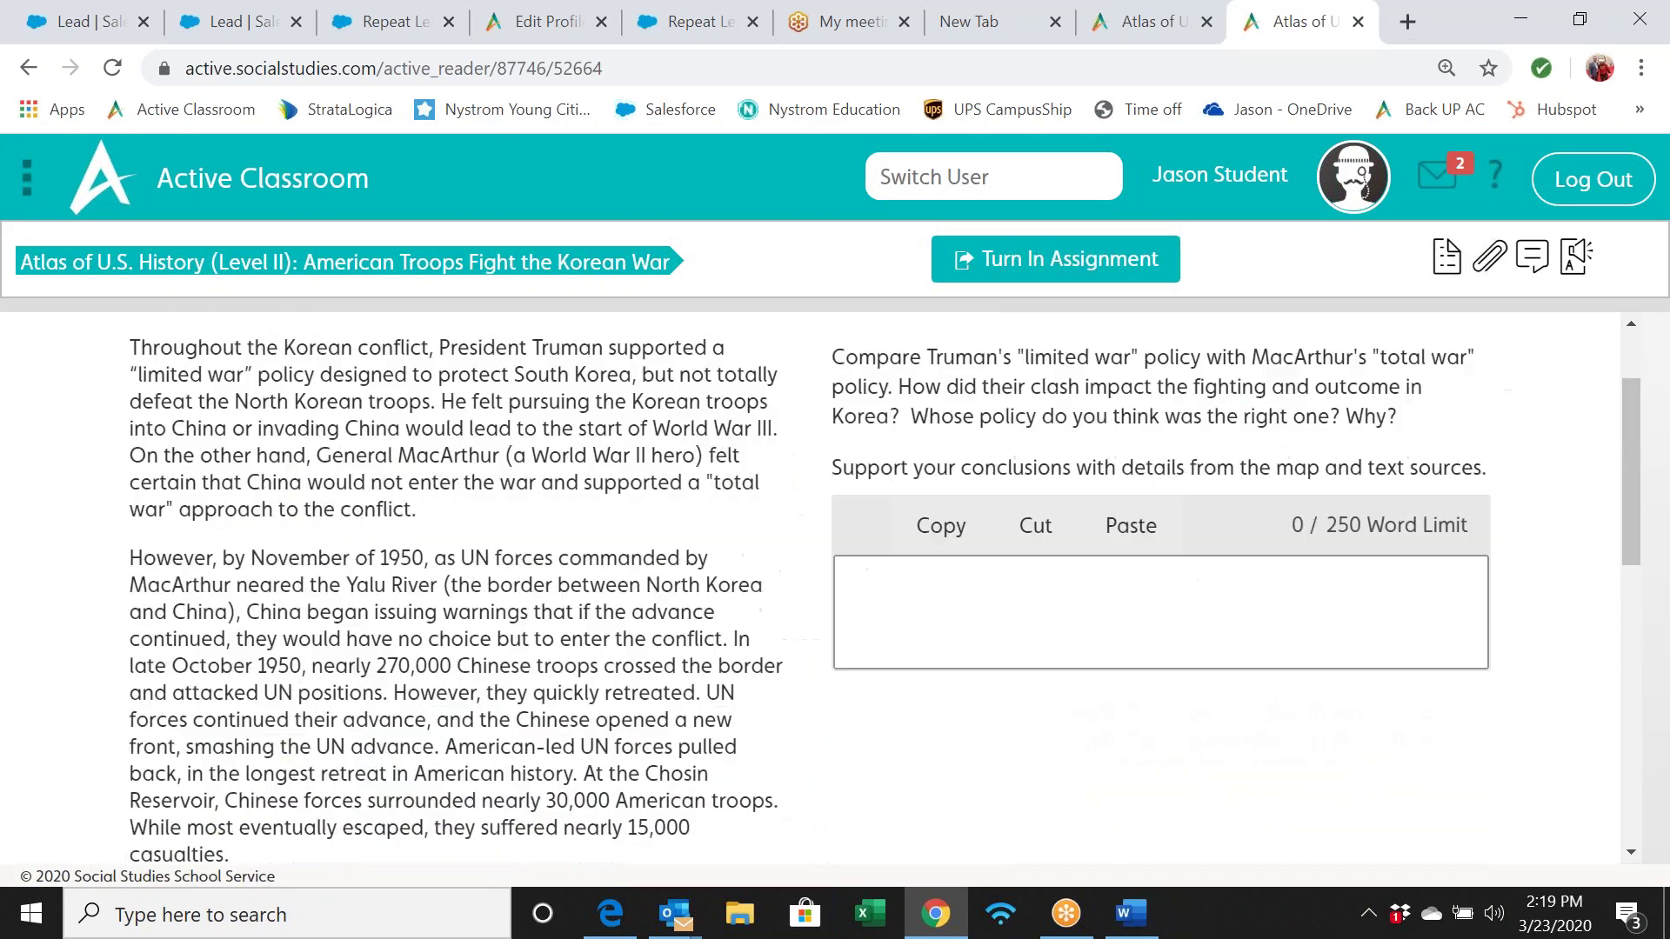
Answer the Truman versus MacArthur writing question with 'Hello teacher'
scroll(1029, 493, down, 6)
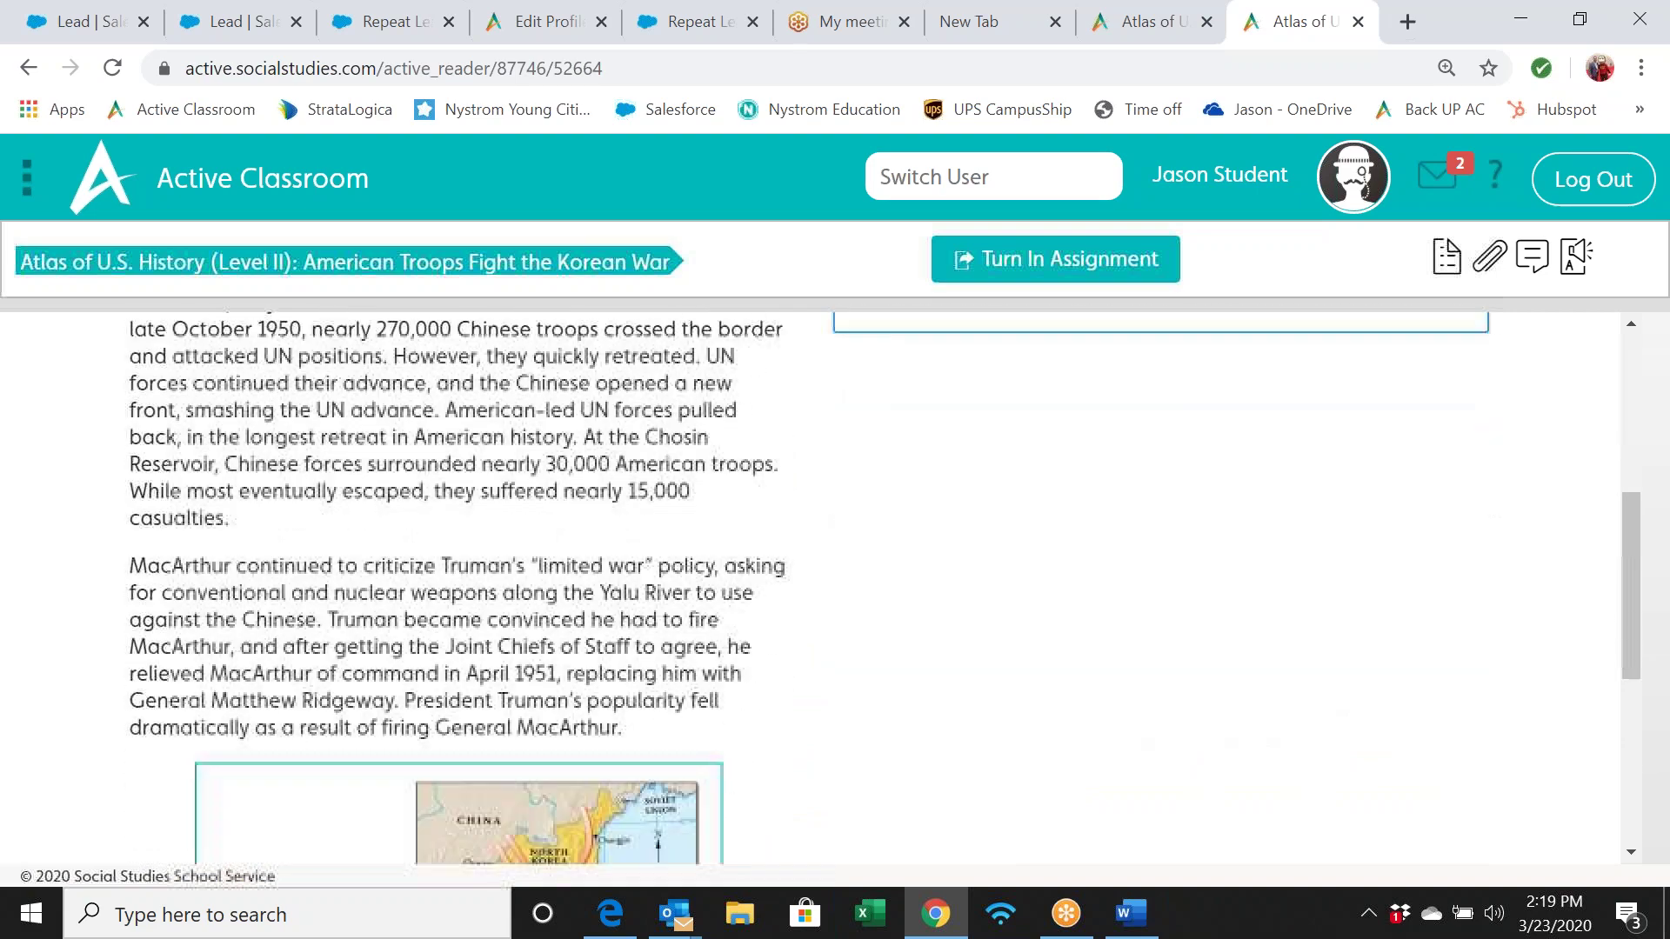
scroll(883, 583, down, 3)
scroll(883, 583, up, 9)
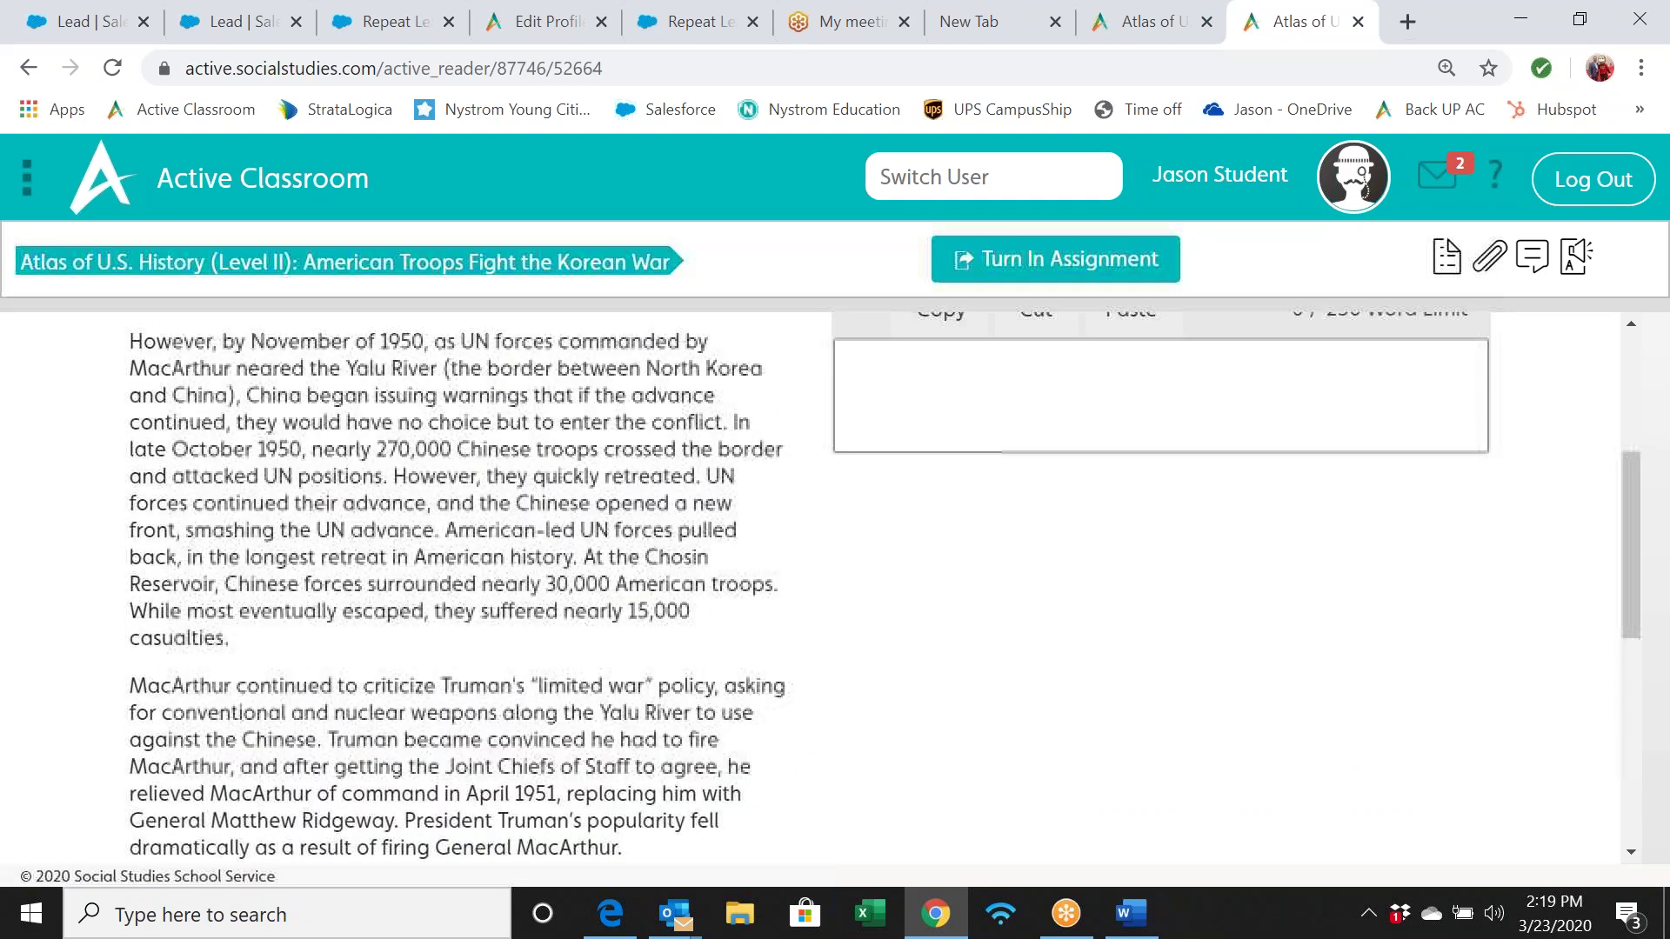
scroll(882, 583, down, 3)
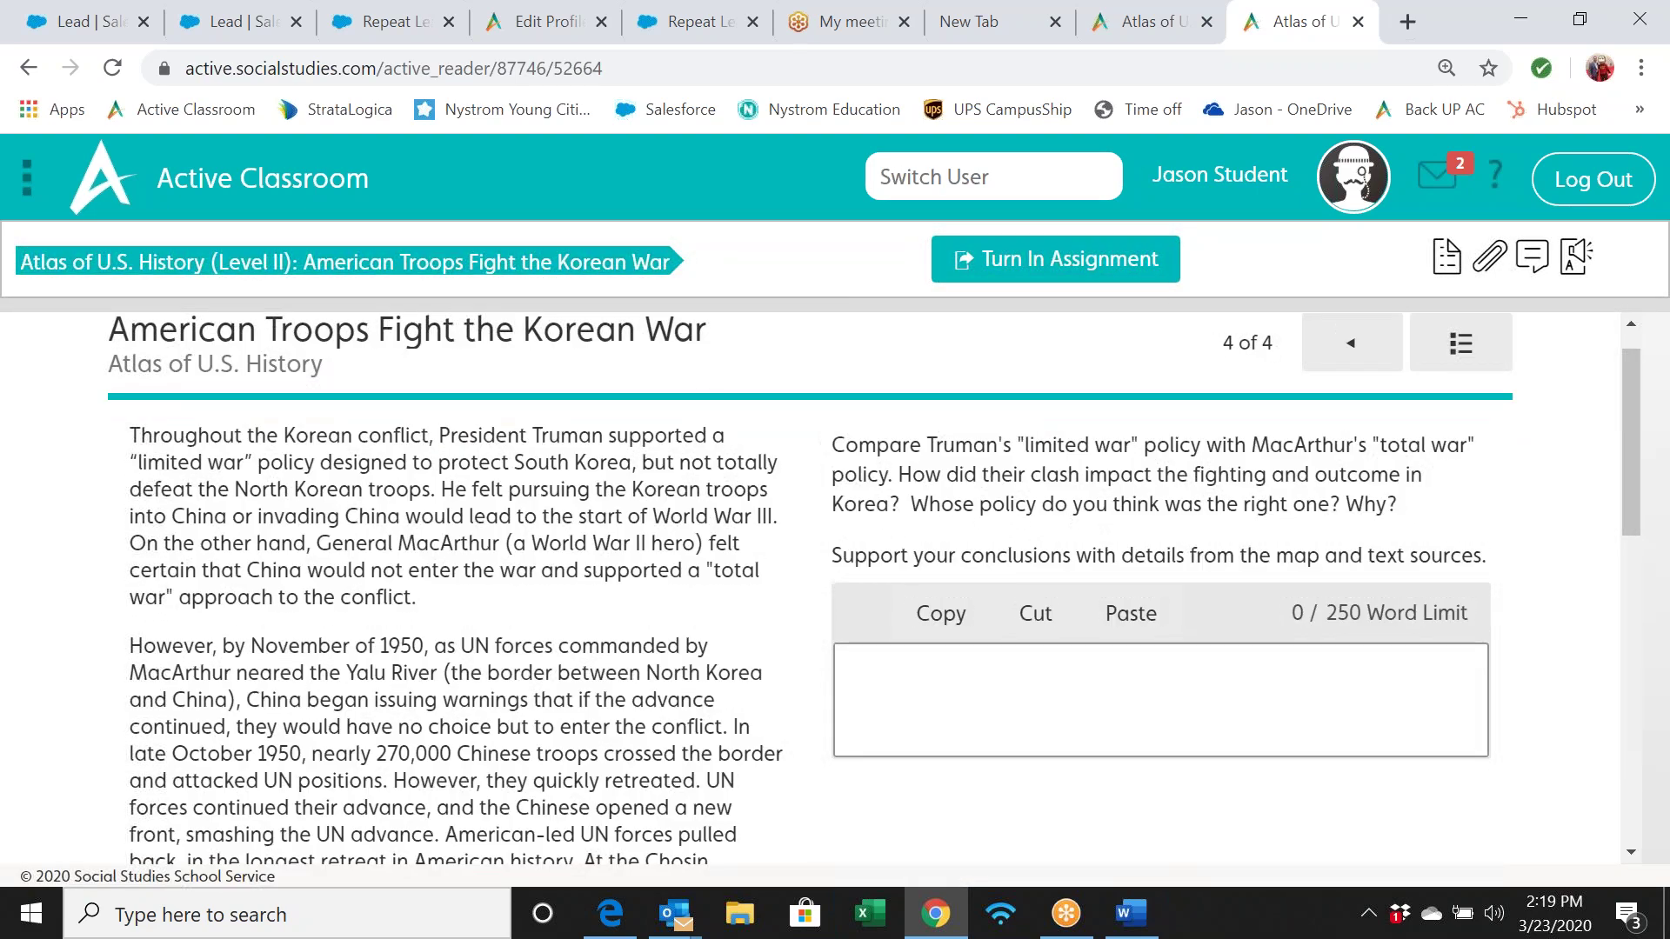
scroll(883, 583, down, 5)
scroll(883, 582, up, 9)
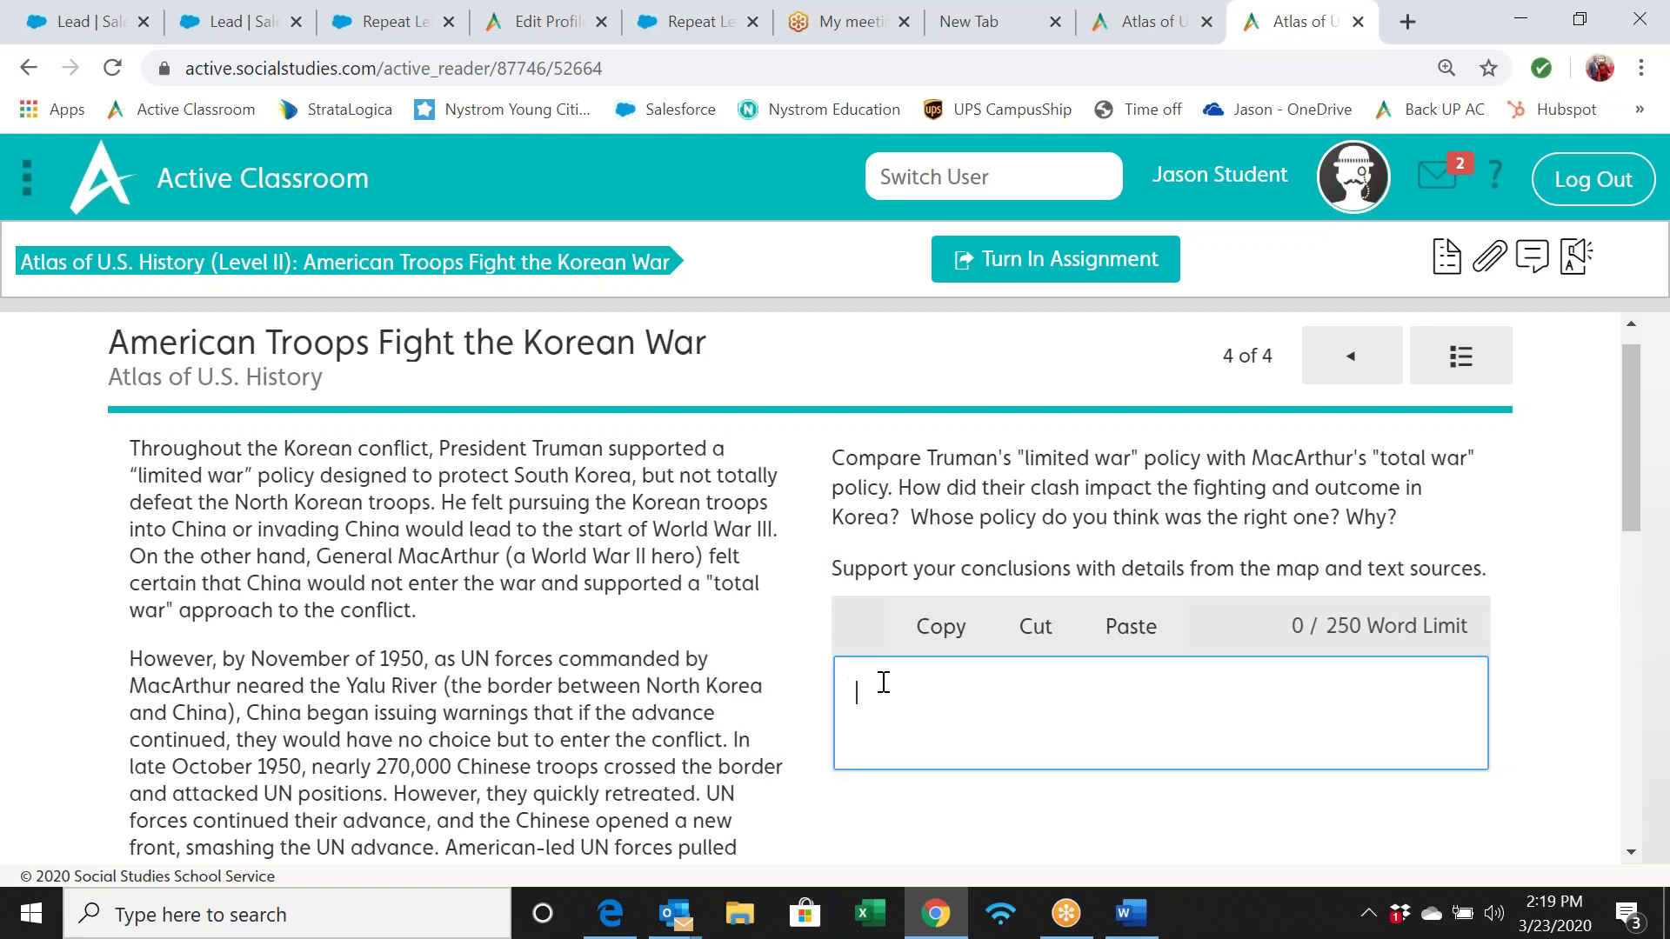
scroll(1290, 595, down, 7)
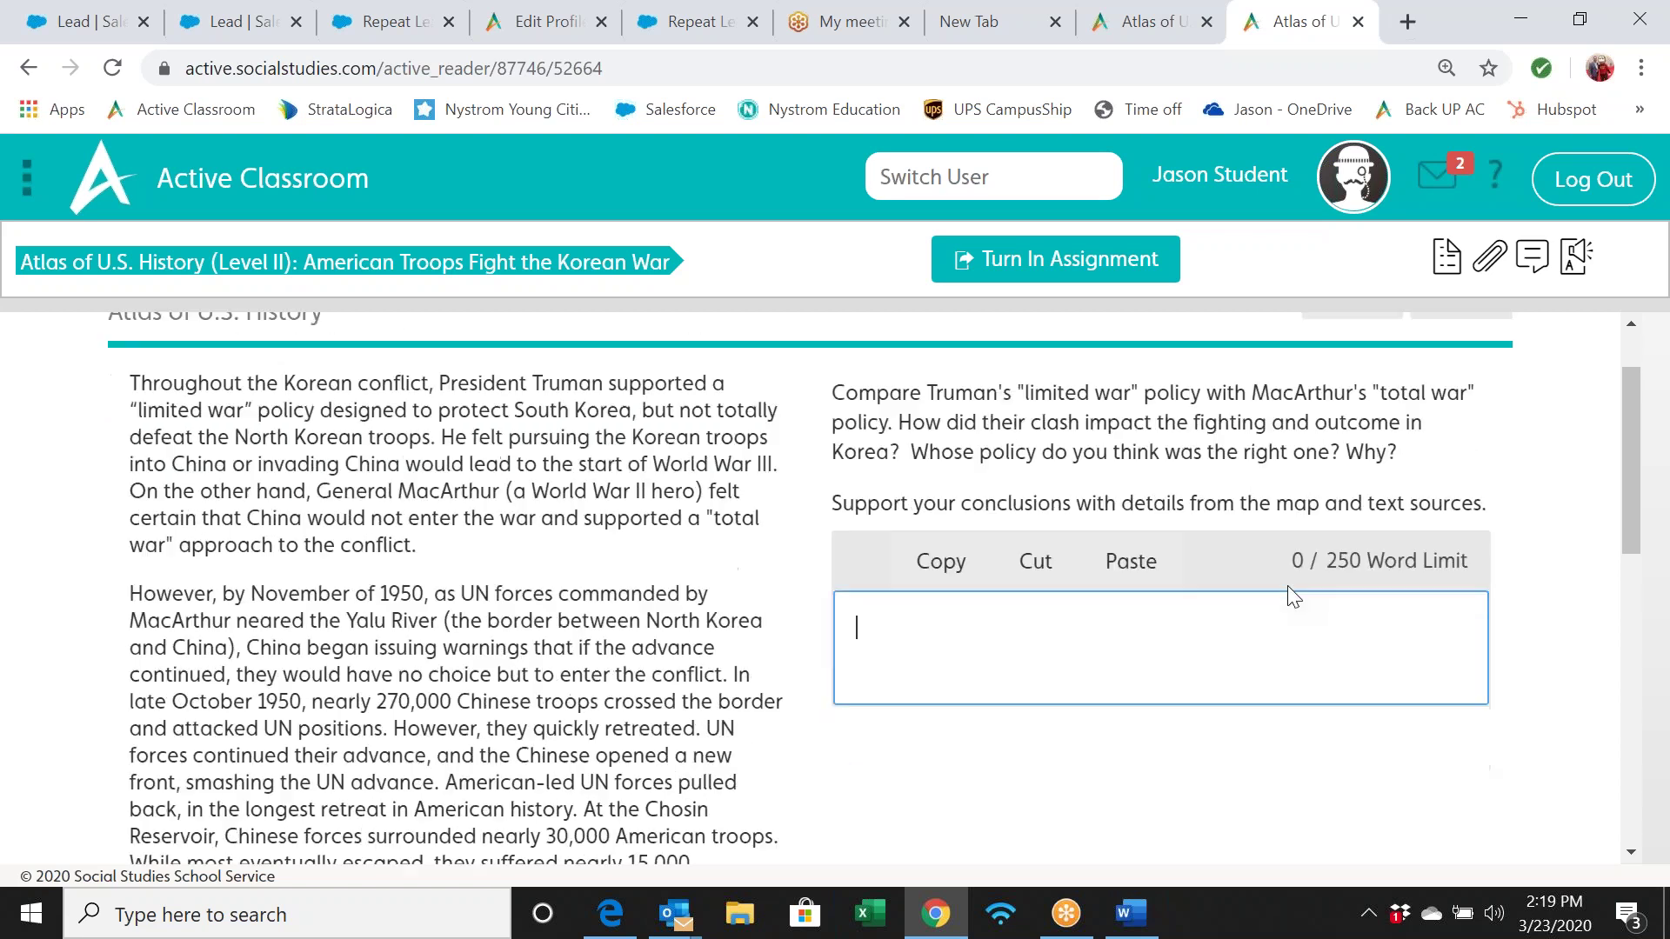
scroll(1289, 595, up, 8)
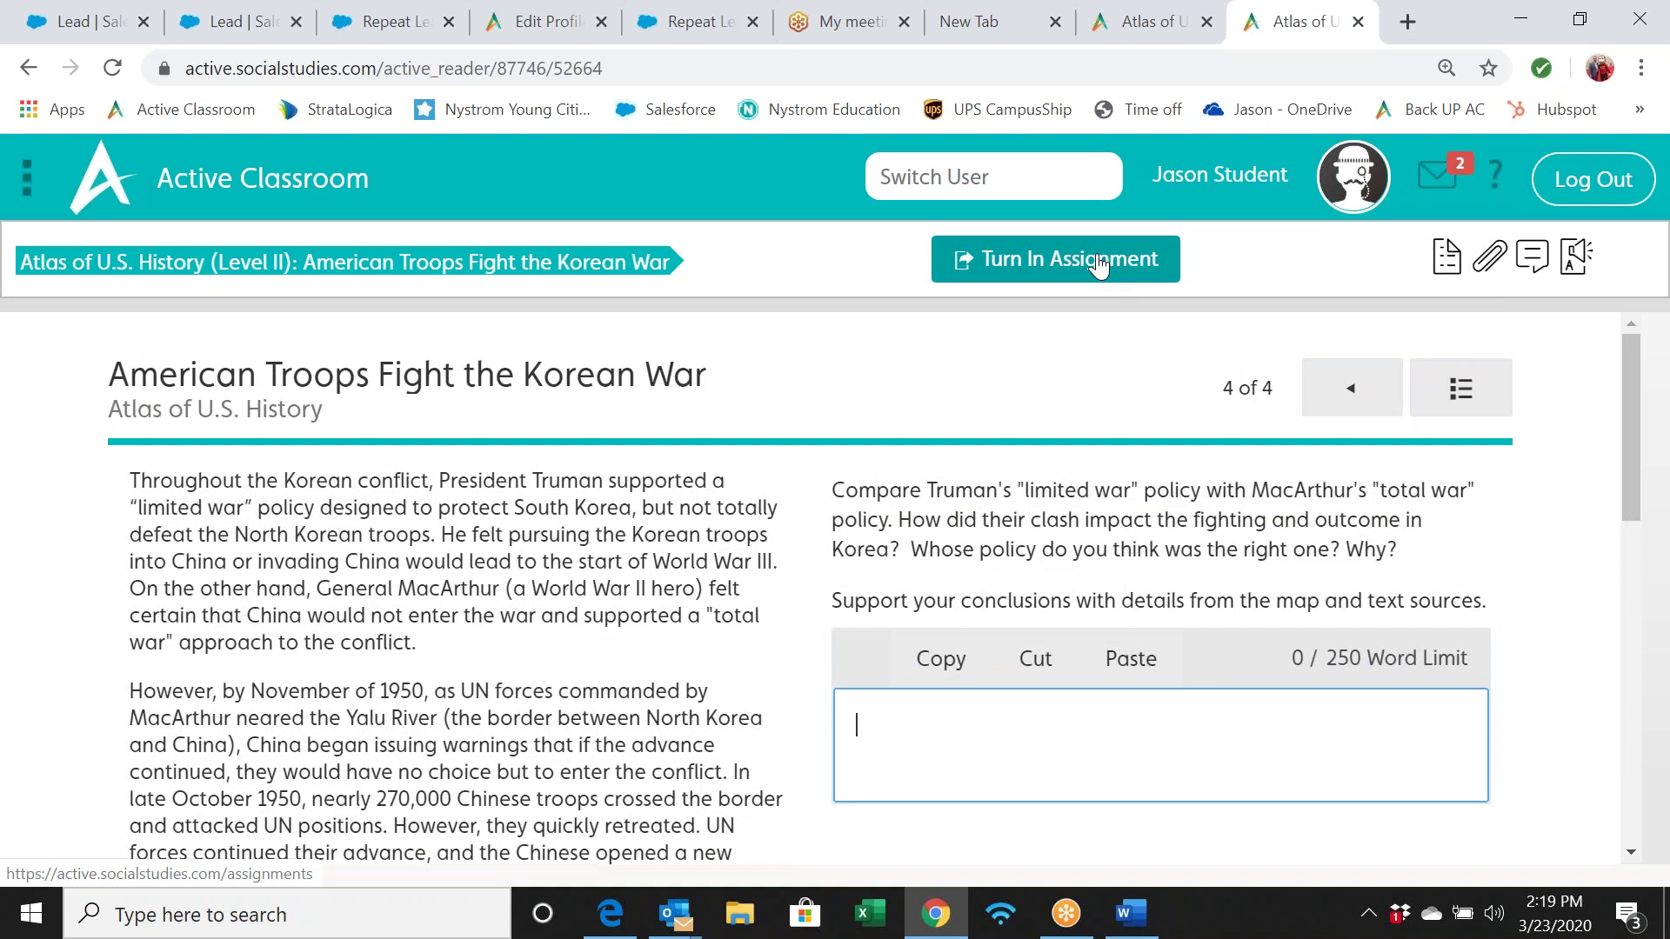
text(Hello teacher)
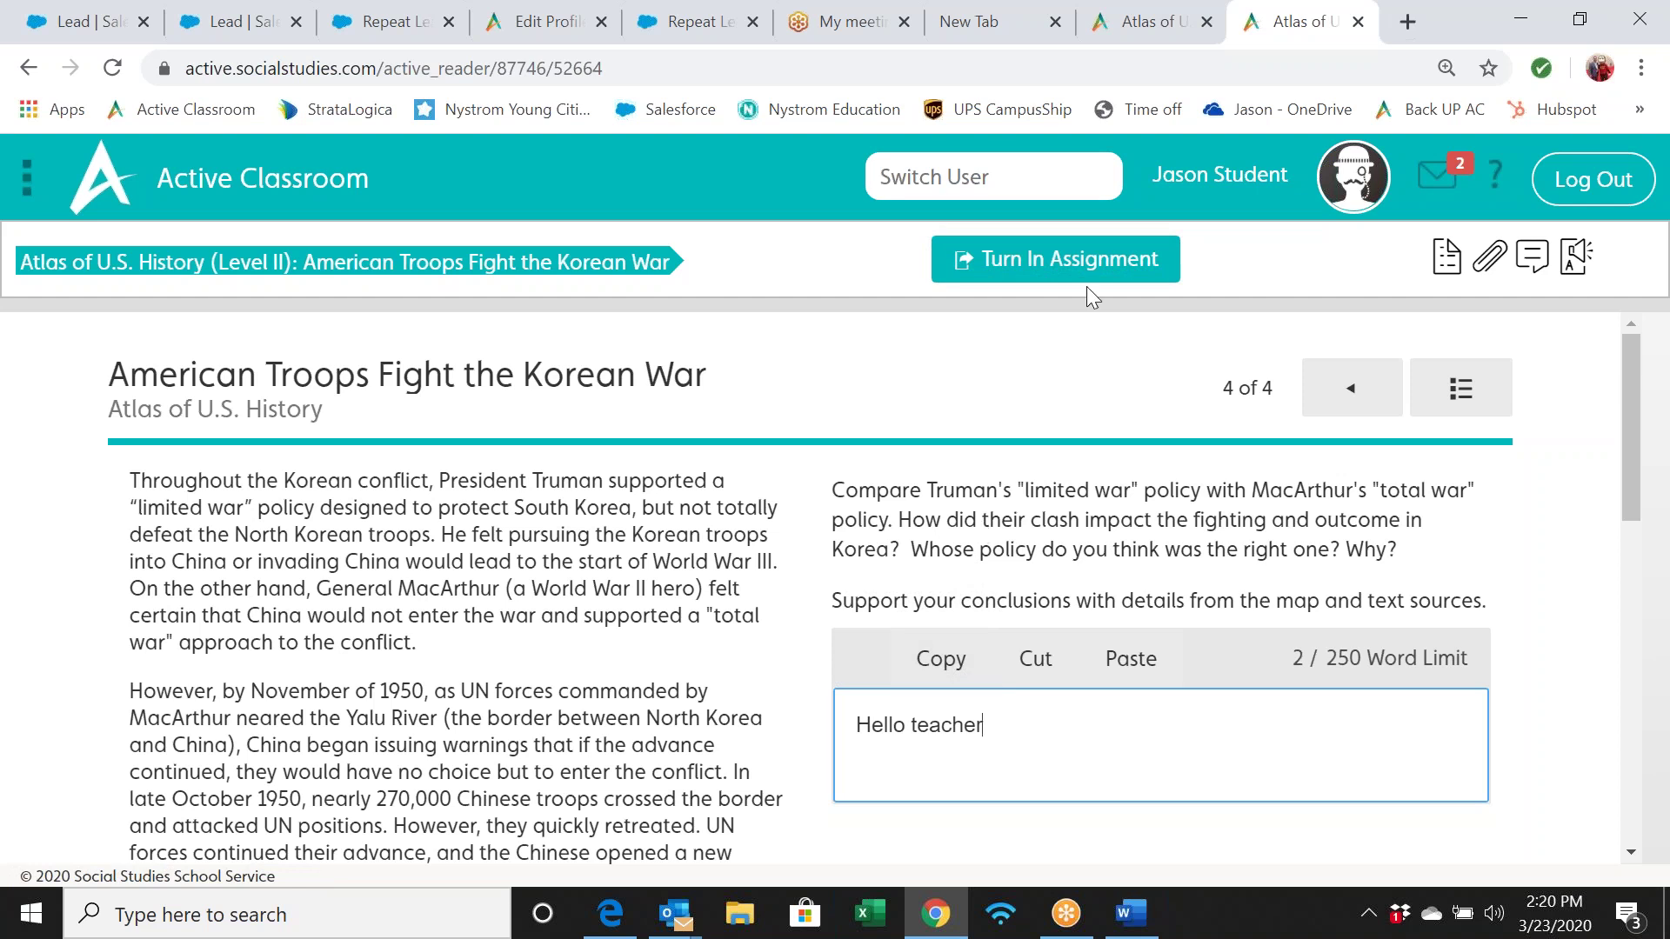
Turn in the Korean War assignment, confirming both prompts despite unanswered questions
click(1065, 277)
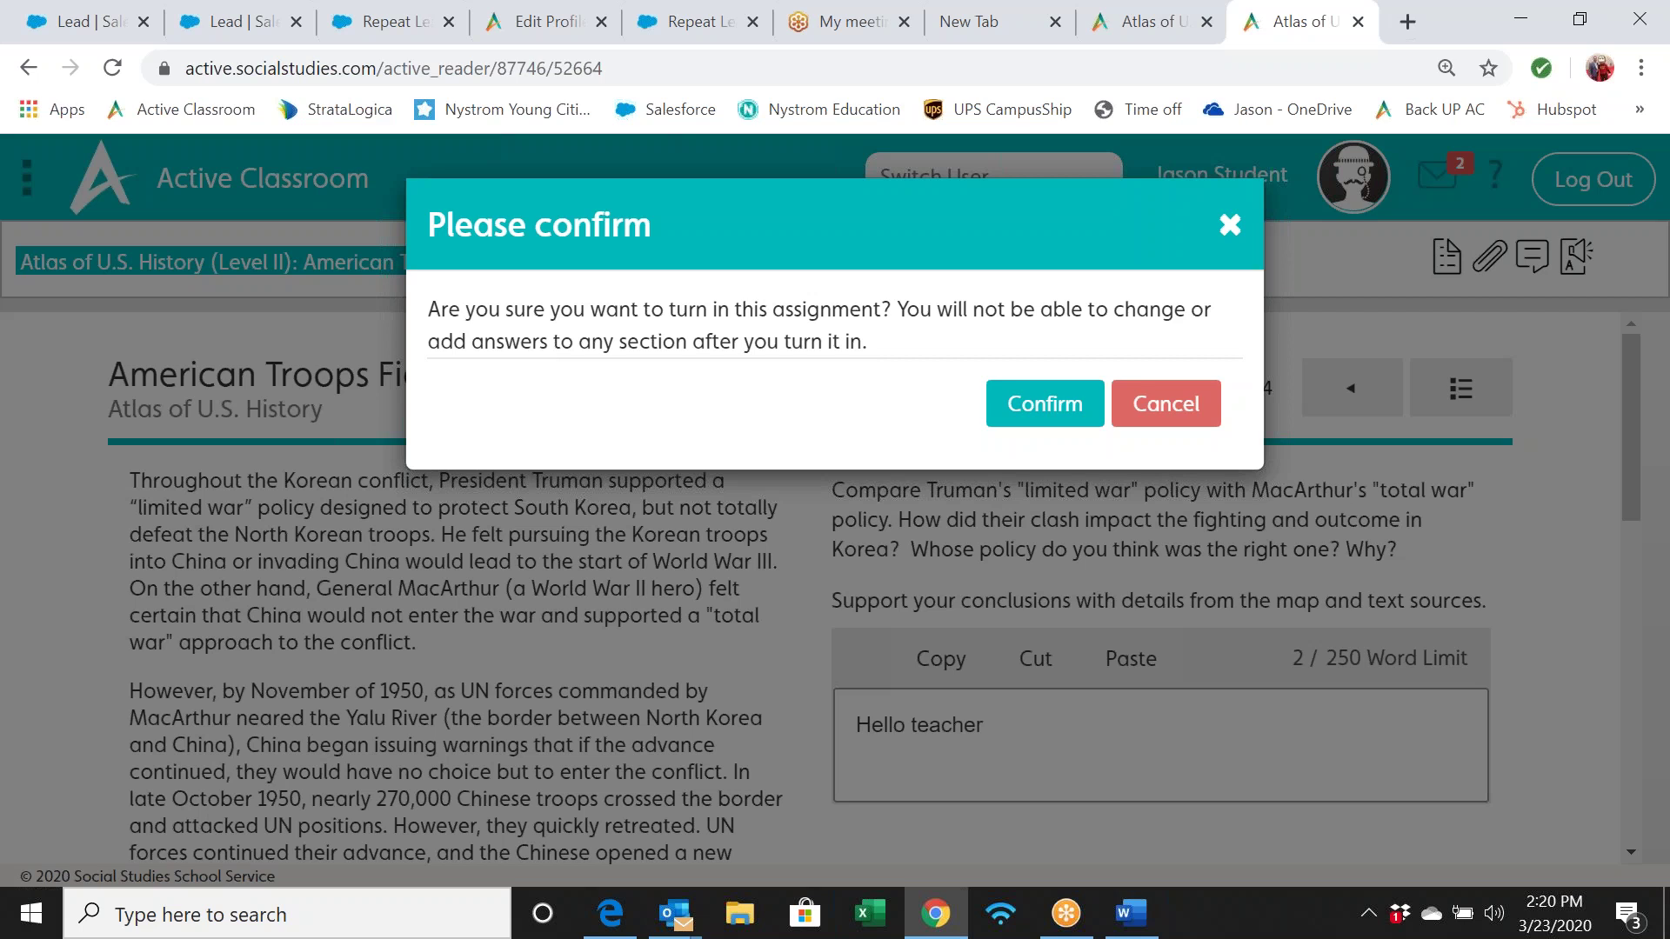
click(1050, 402)
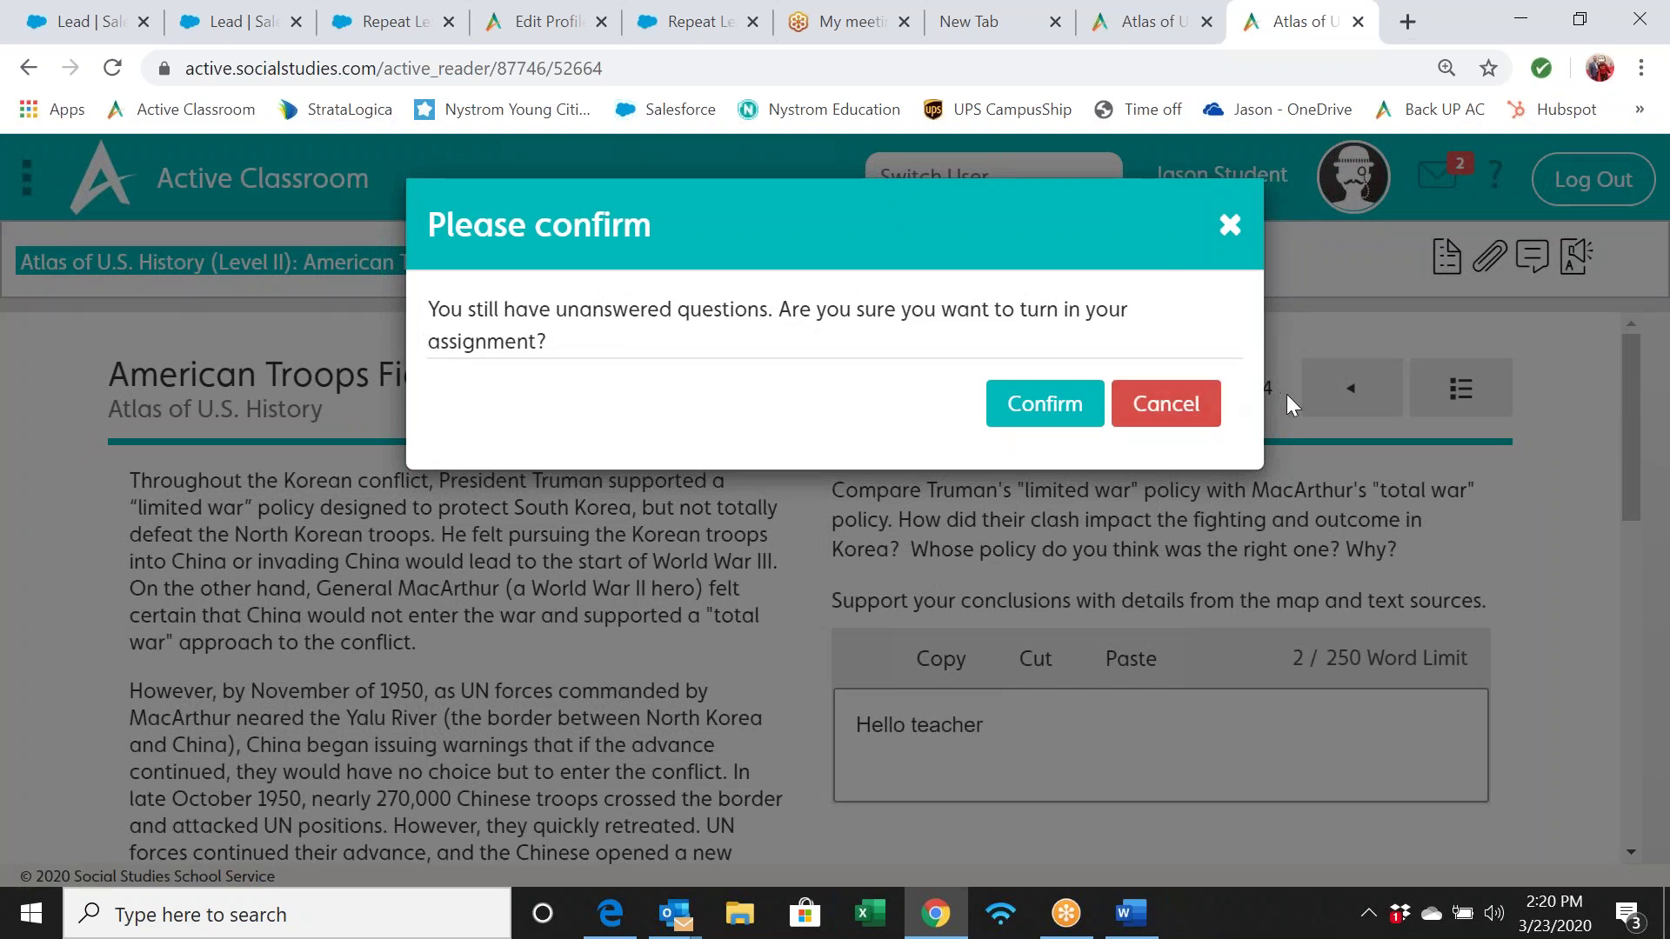
click(1054, 405)
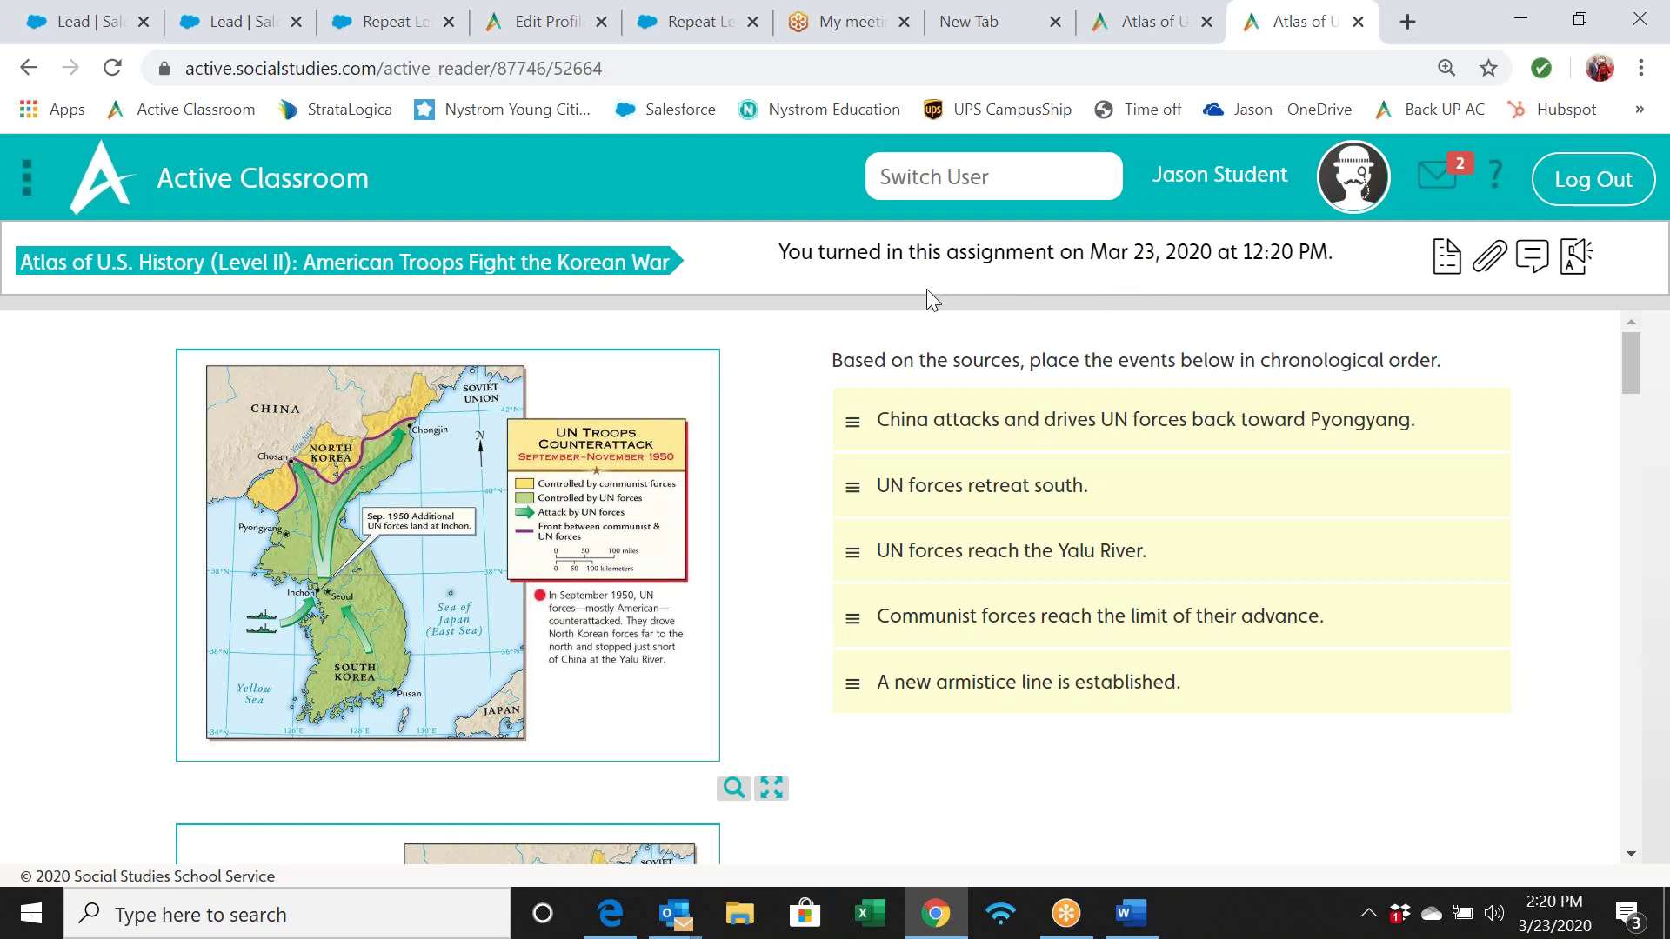
From the home page, open the McCarthyism (1954) assignment under Recent Activity
click(291, 187)
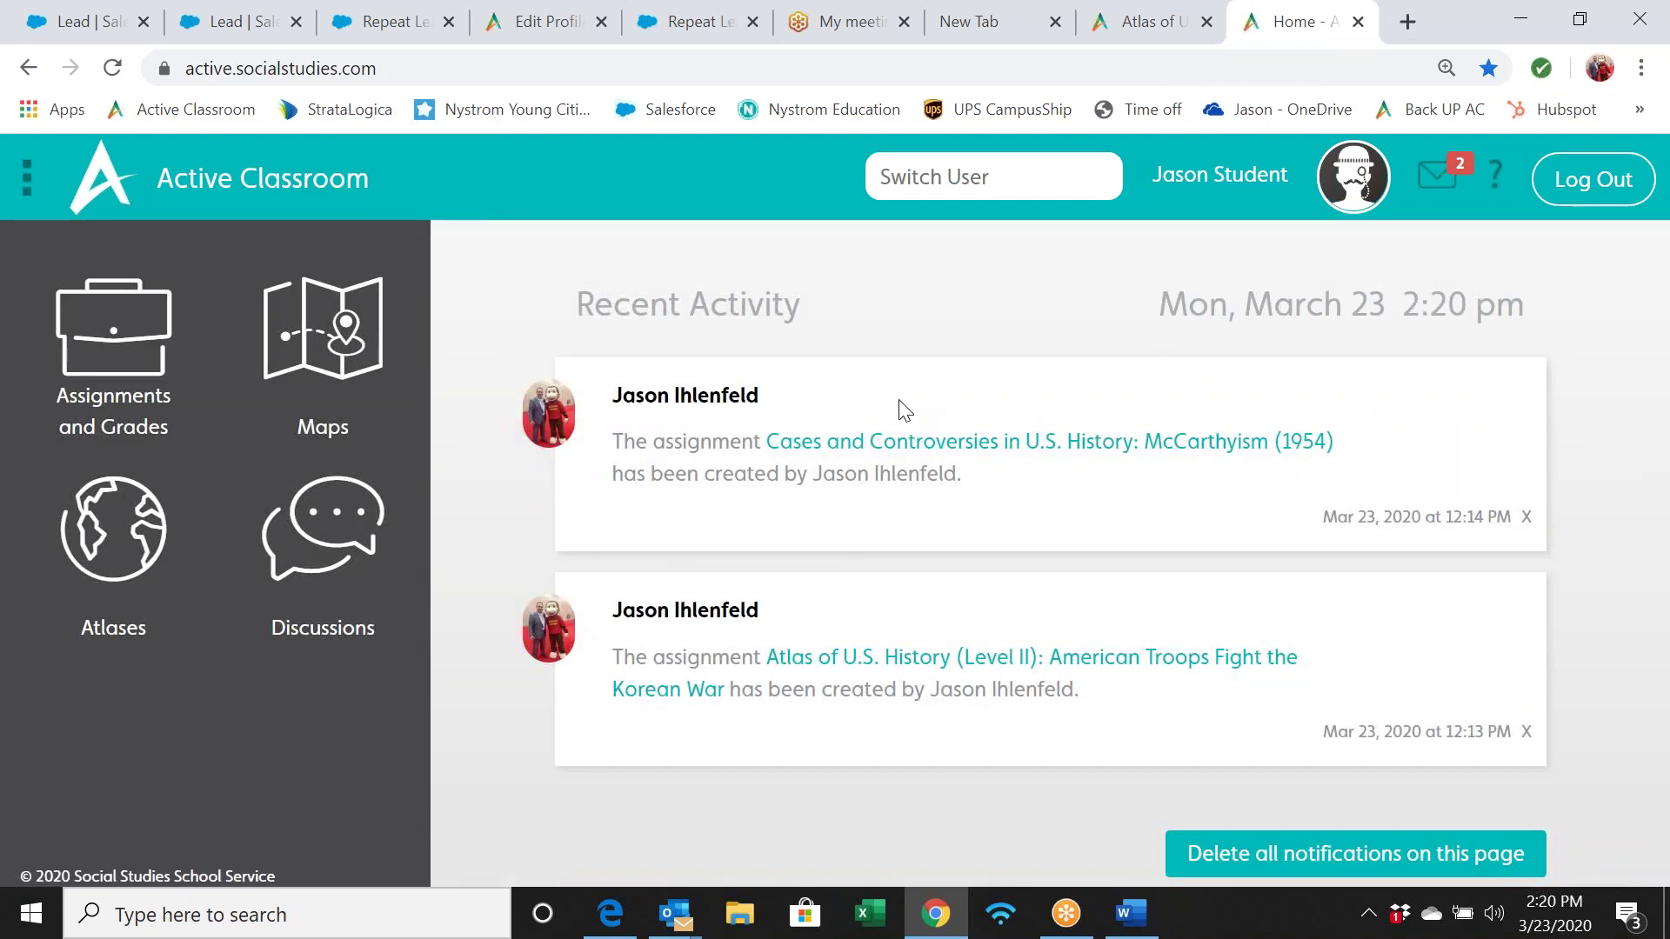
click(988, 441)
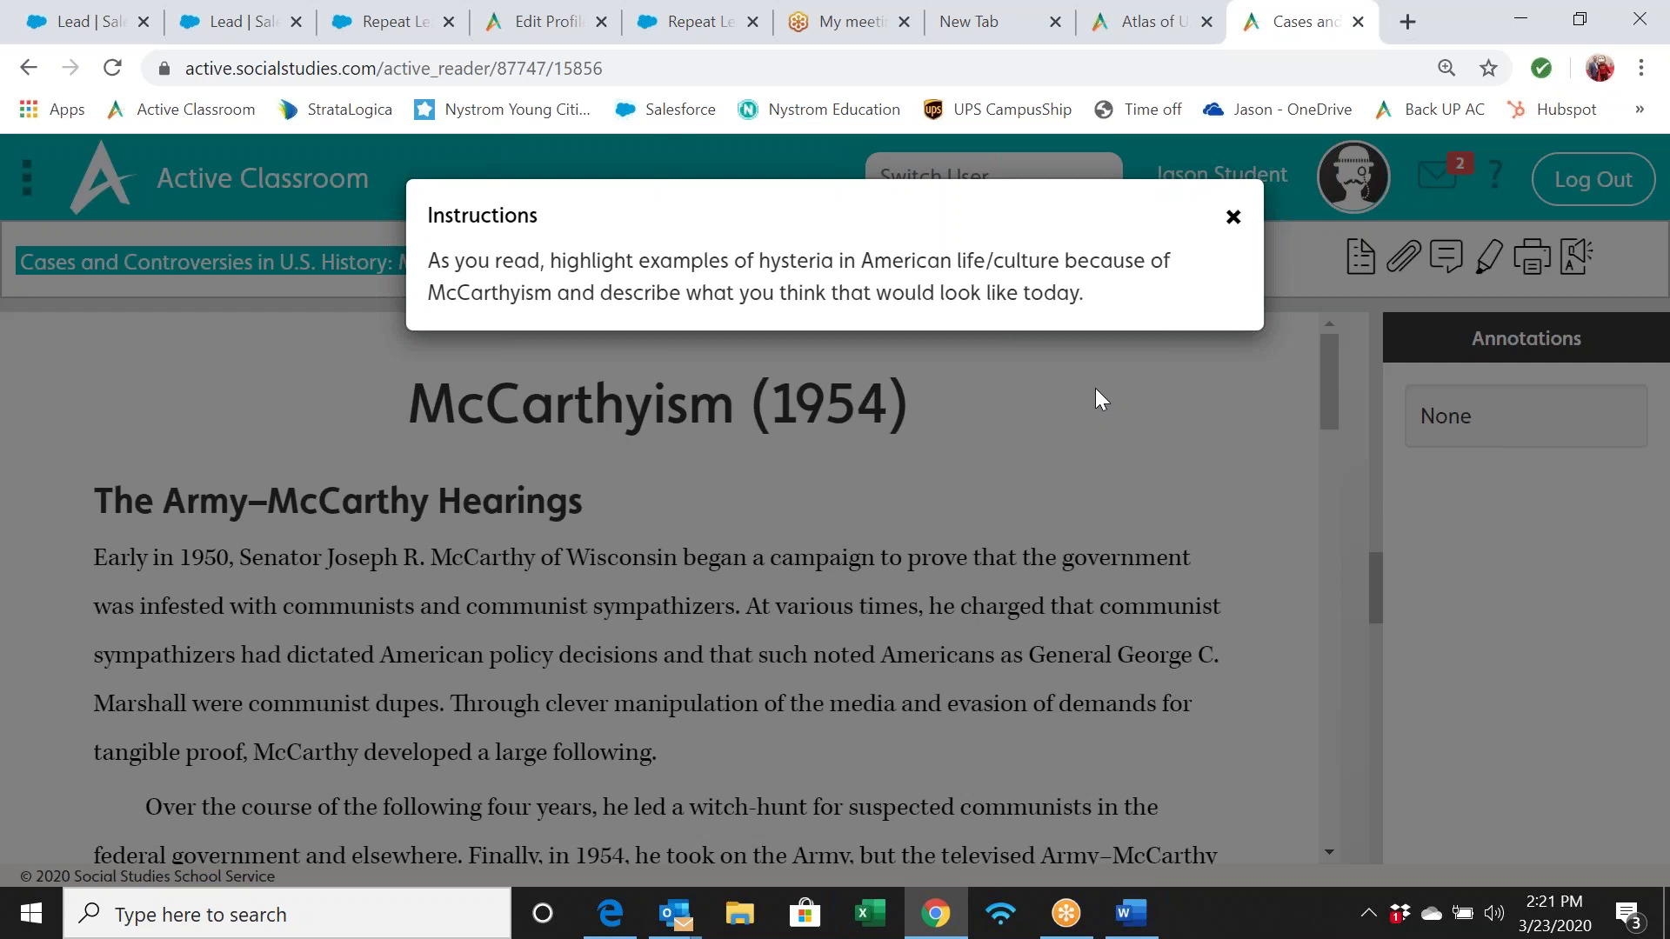
Dismiss the instructions and select McCarthy's quote from 'about graft, corruption' to 'a superior officer'
click(1233, 218)
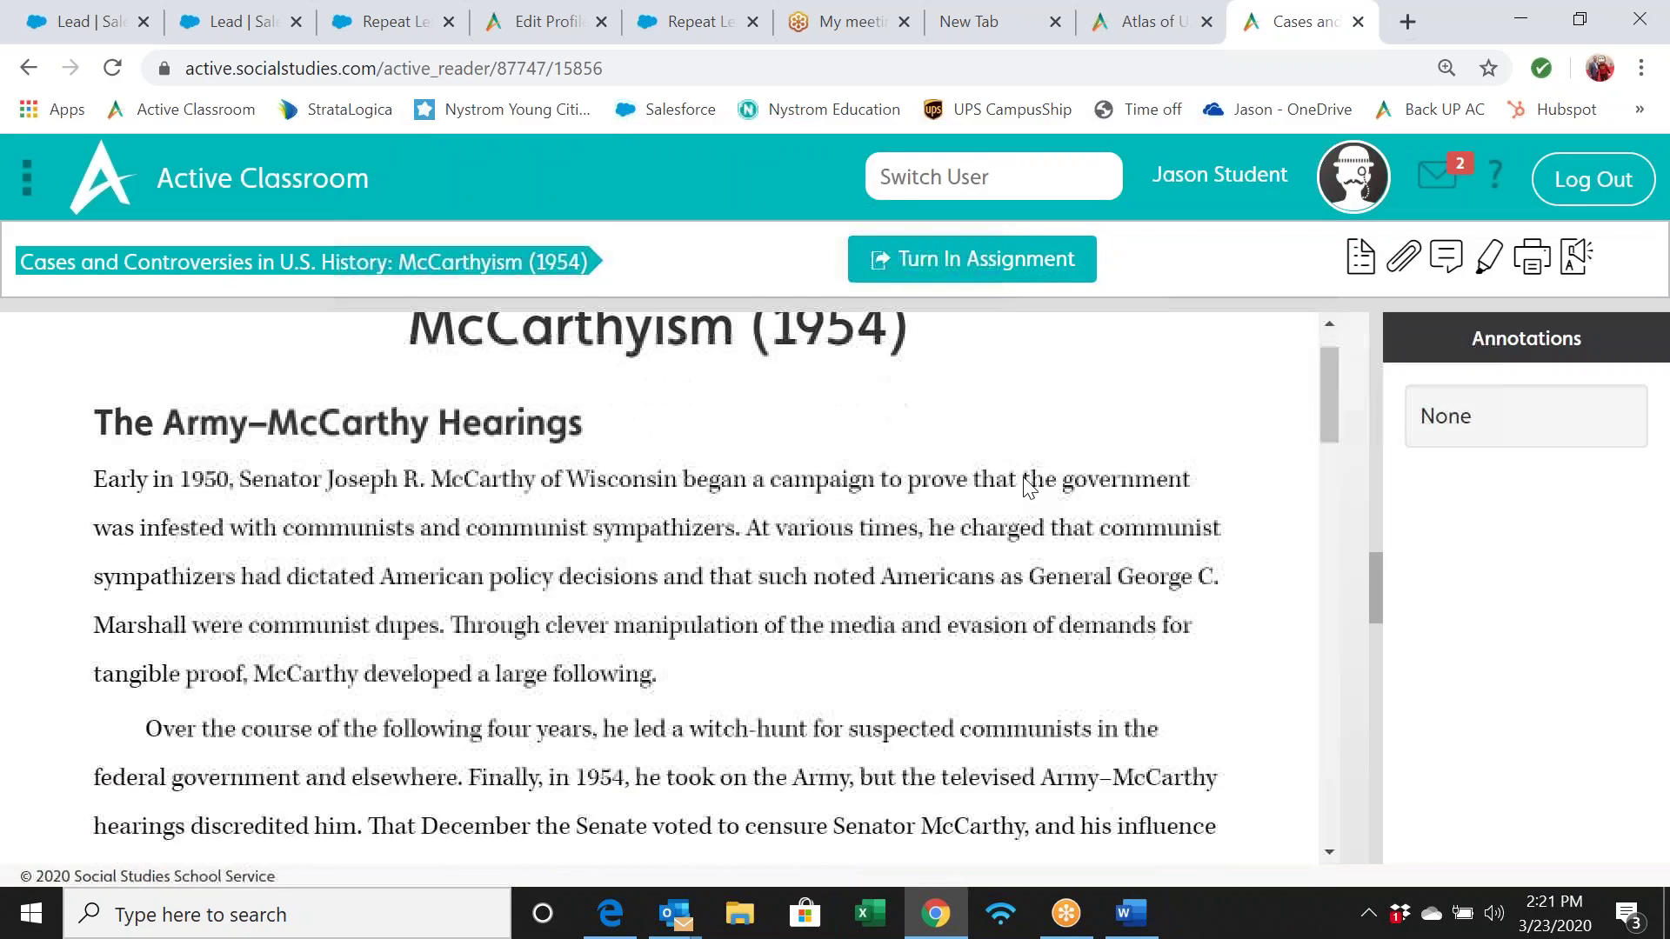
scroll(661, 582, down, 3)
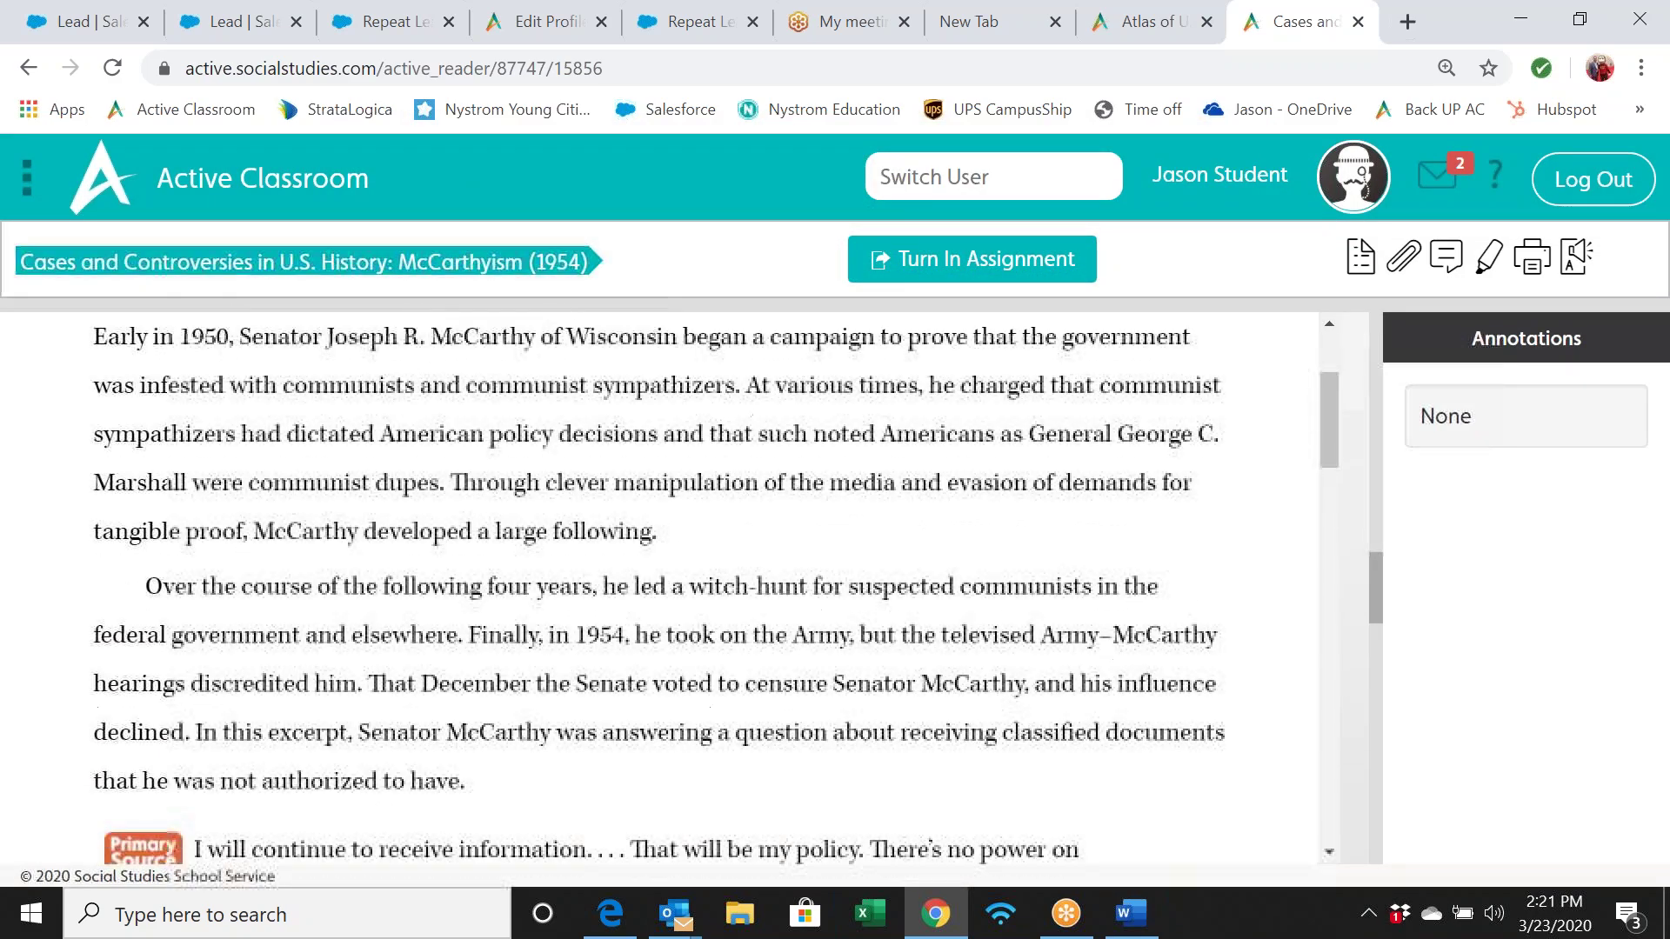
scroll(661, 583, down, 2)
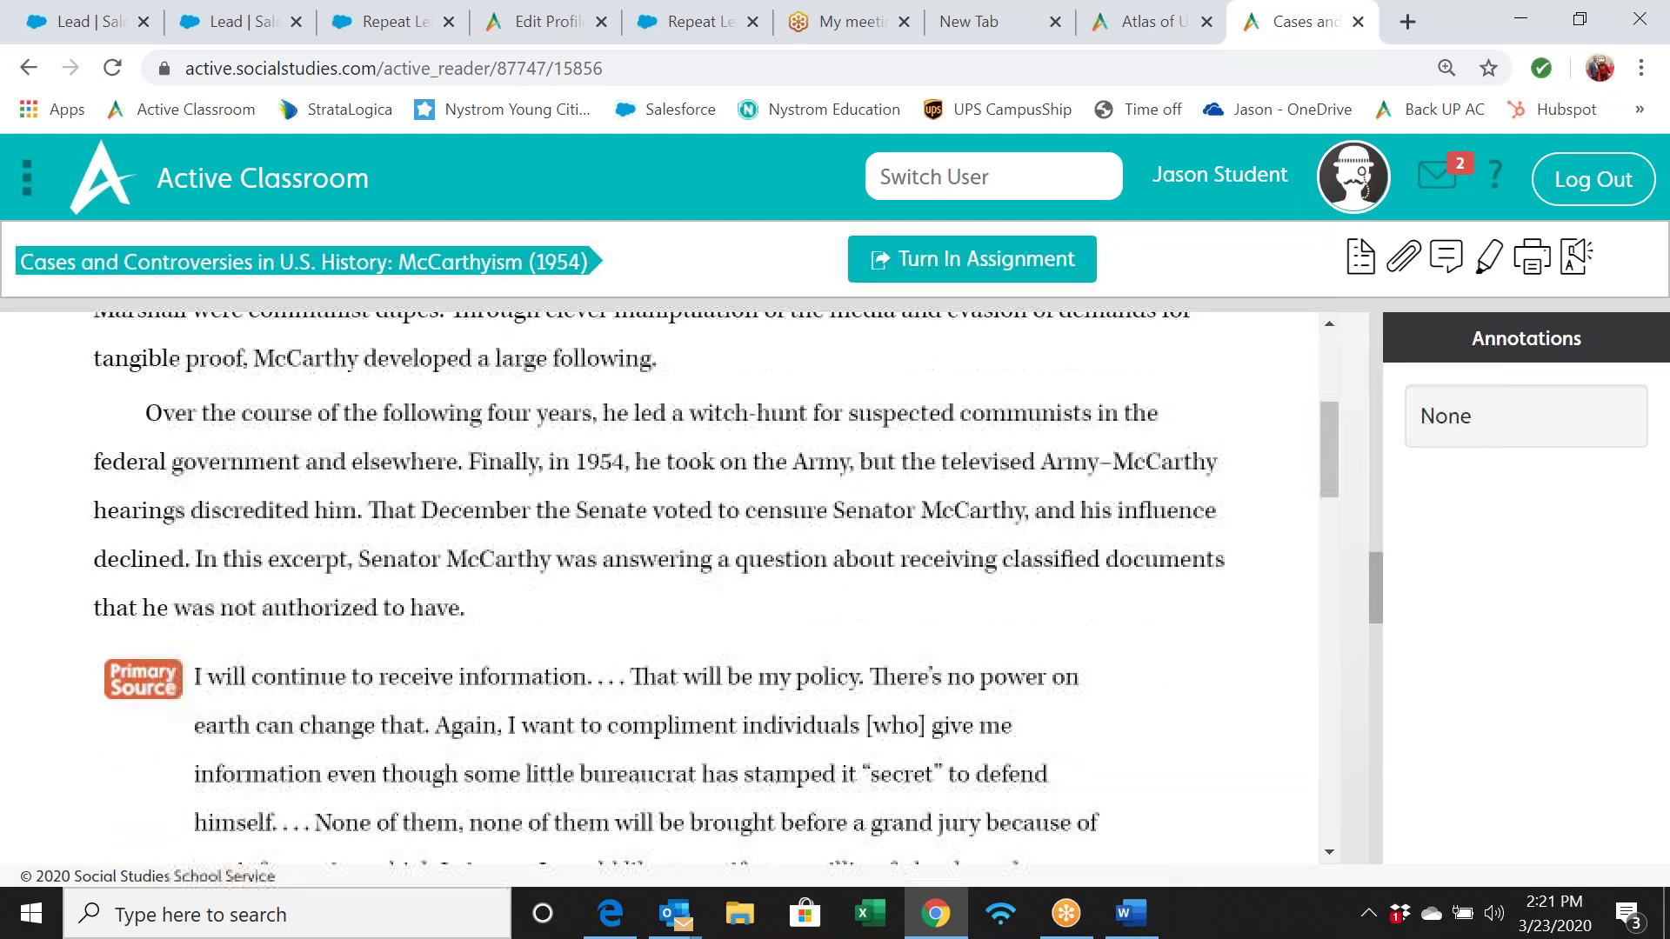
scroll(661, 583, down, 1)
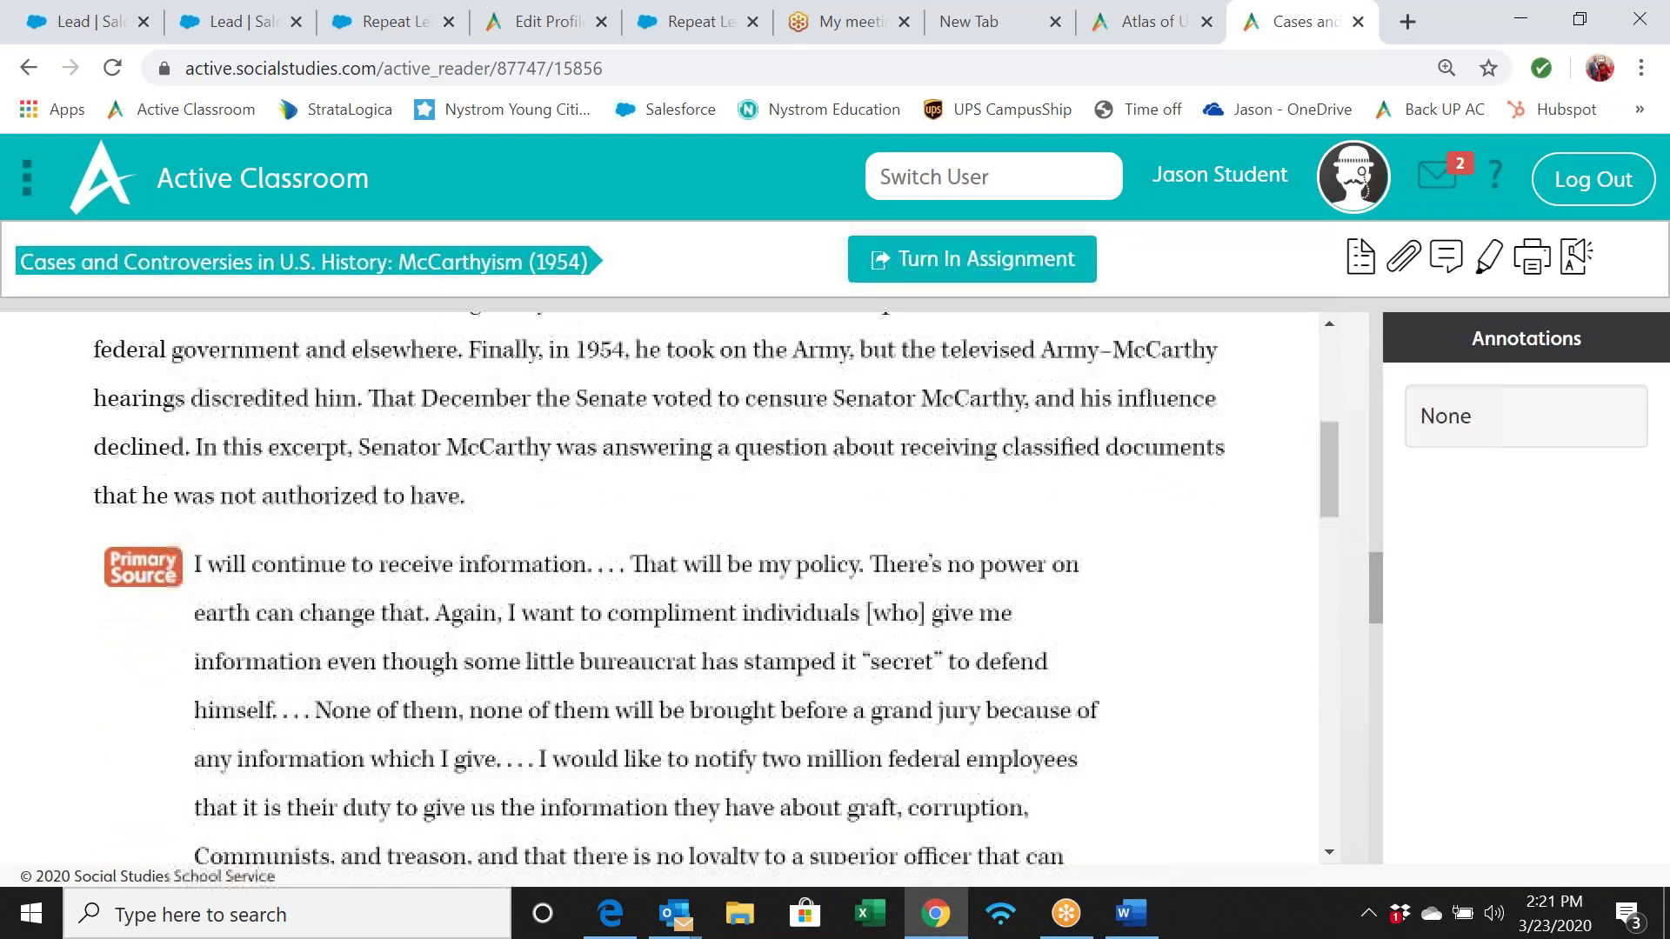
scroll(661, 582, down, 7)
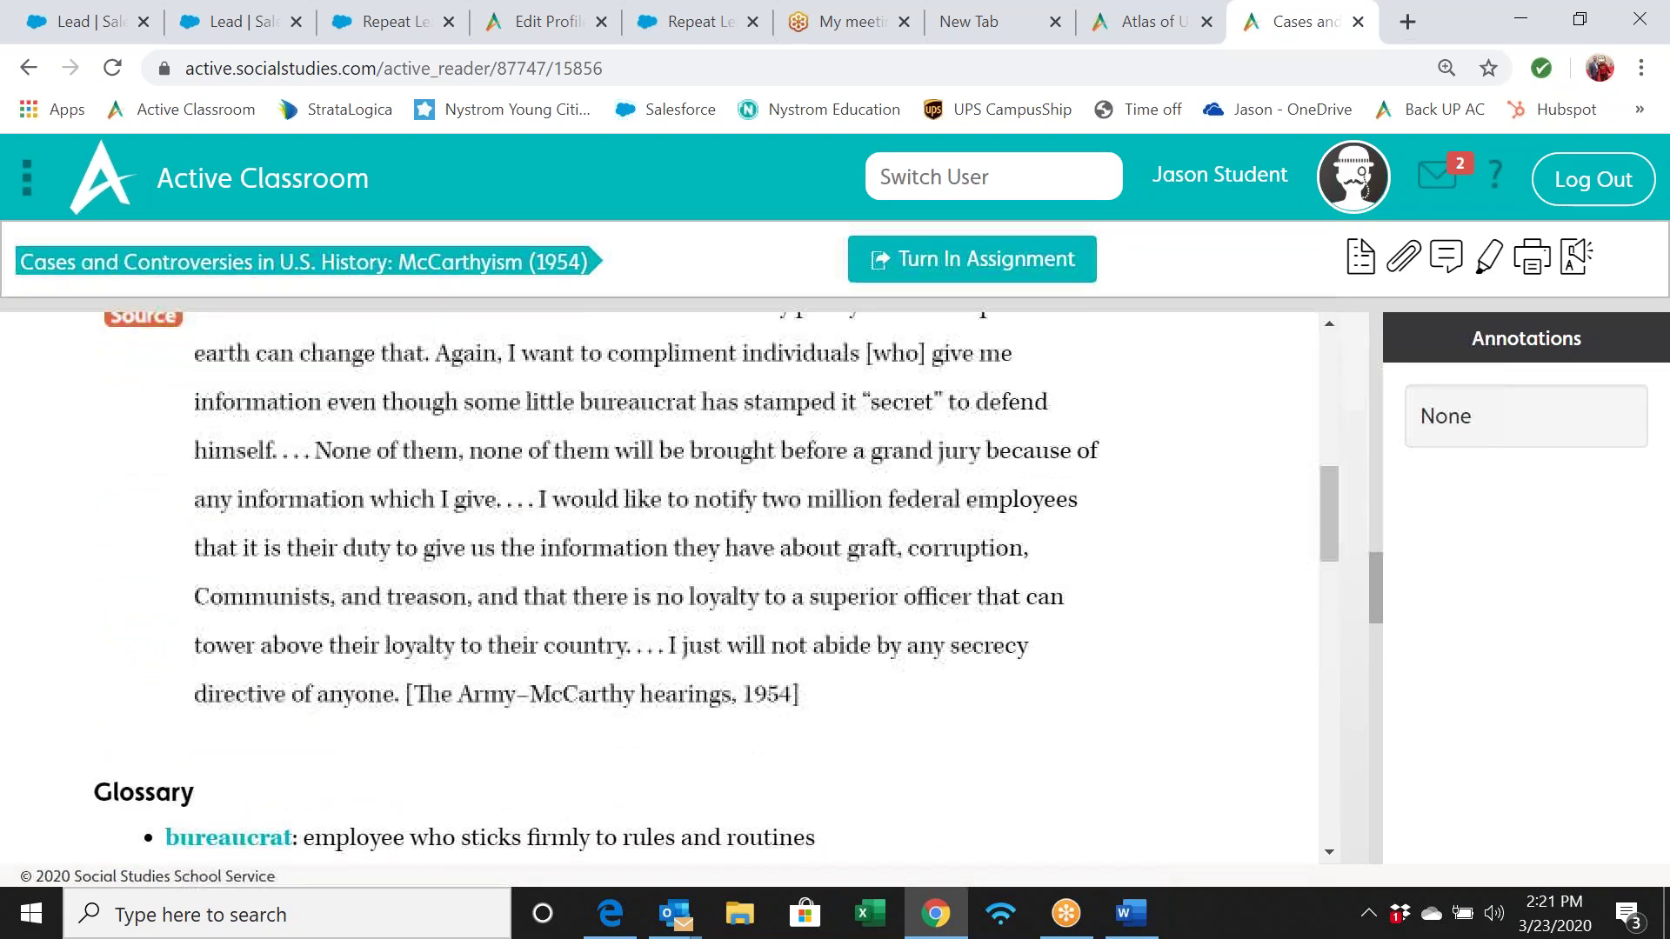
scroll(661, 583, up, 5)
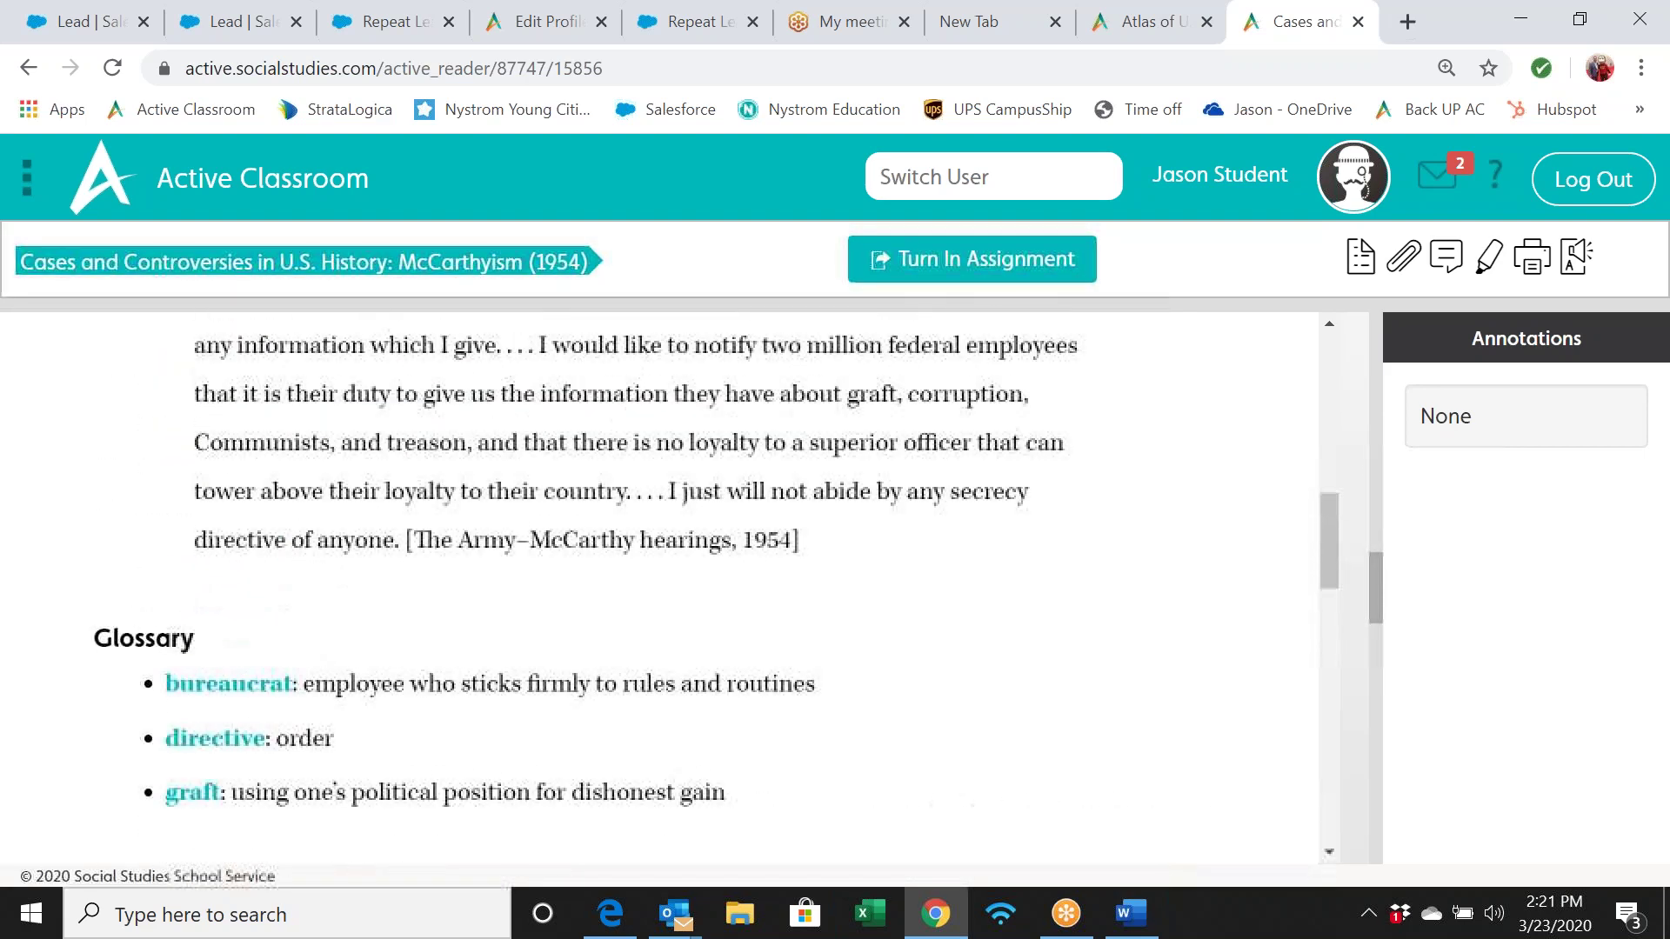
scroll(729, 535, up, 1)
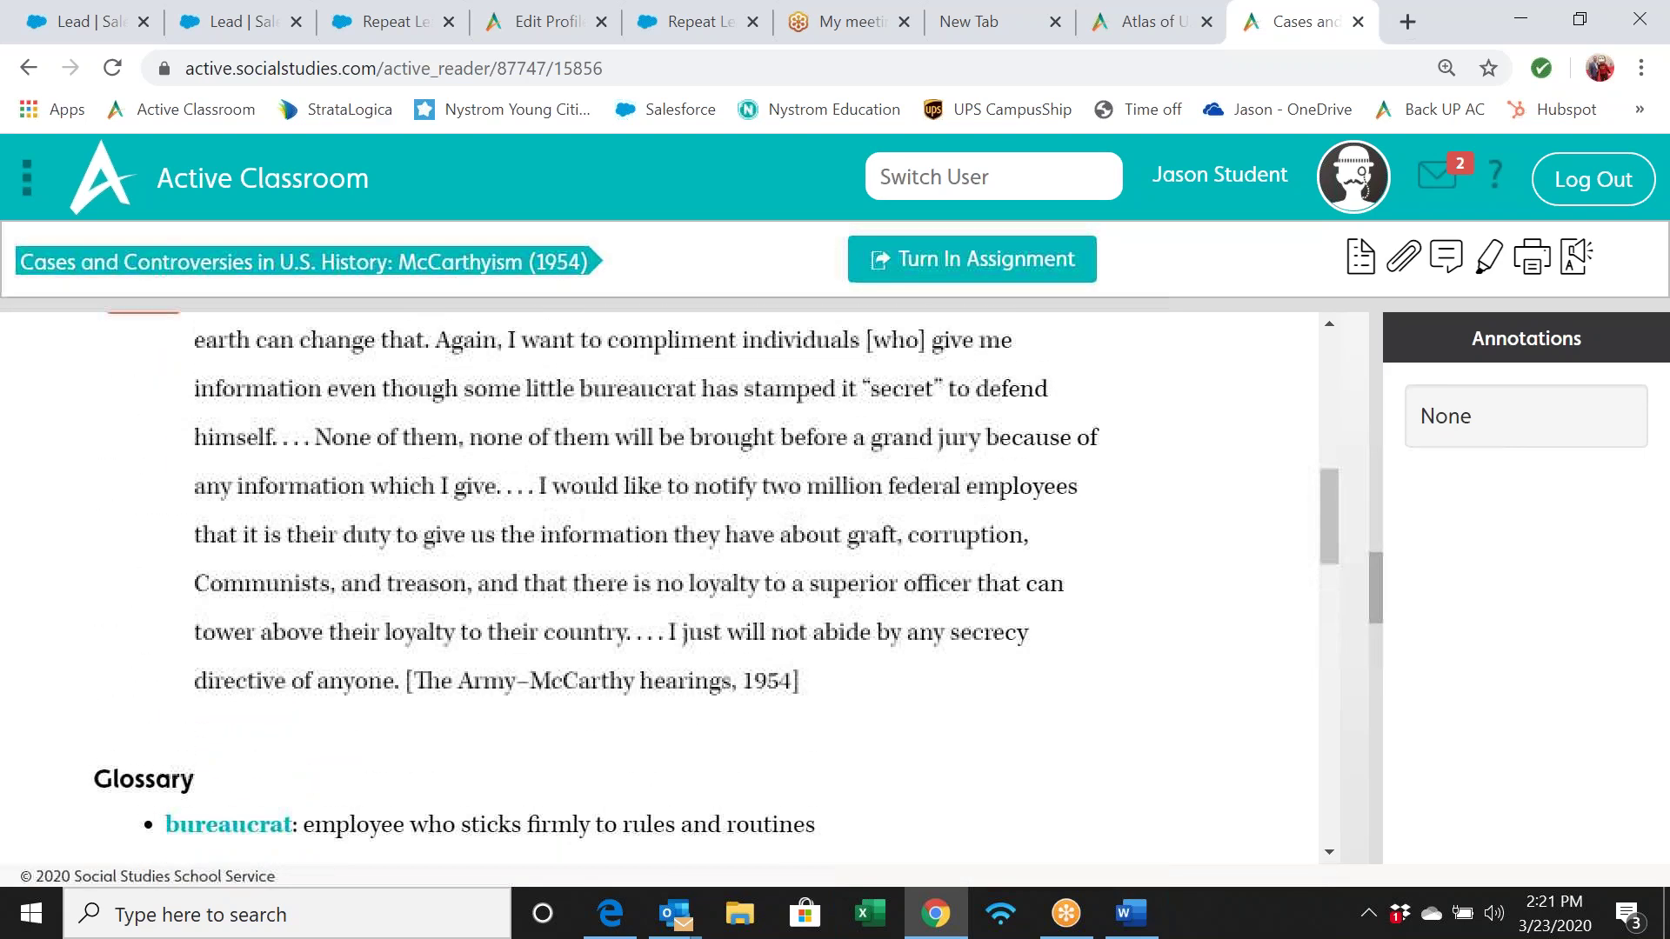
drag(775, 535, 977, 586)
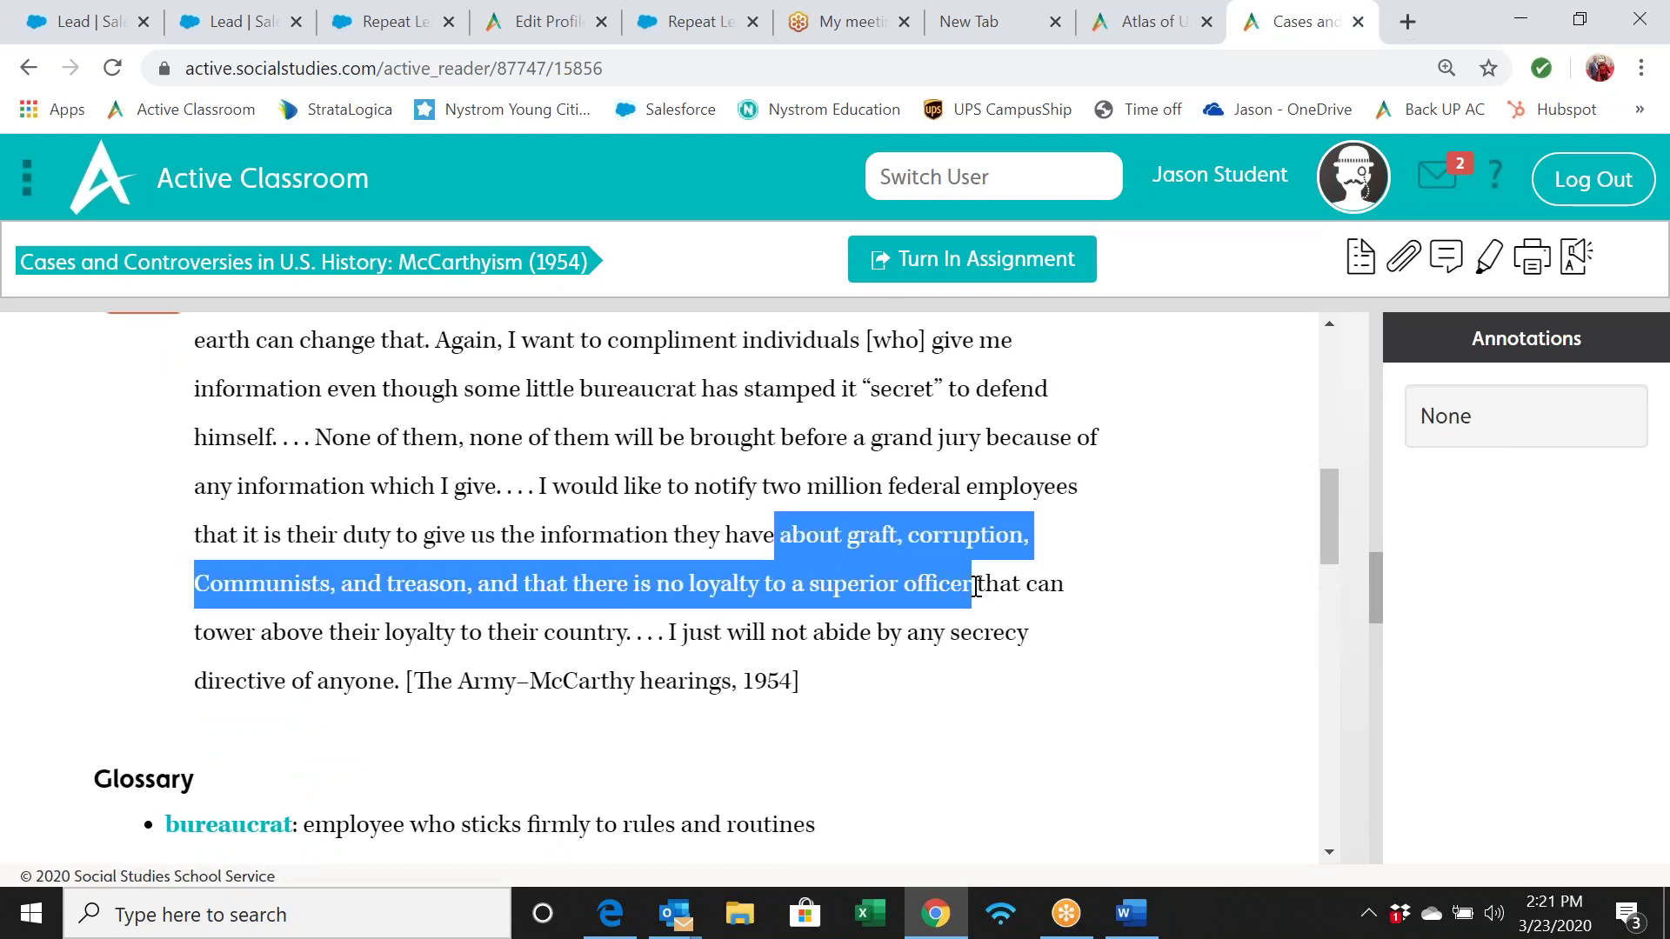
Highlight the passage in the hysteria colour and add the note 'corruption today ....'
click(1486, 261)
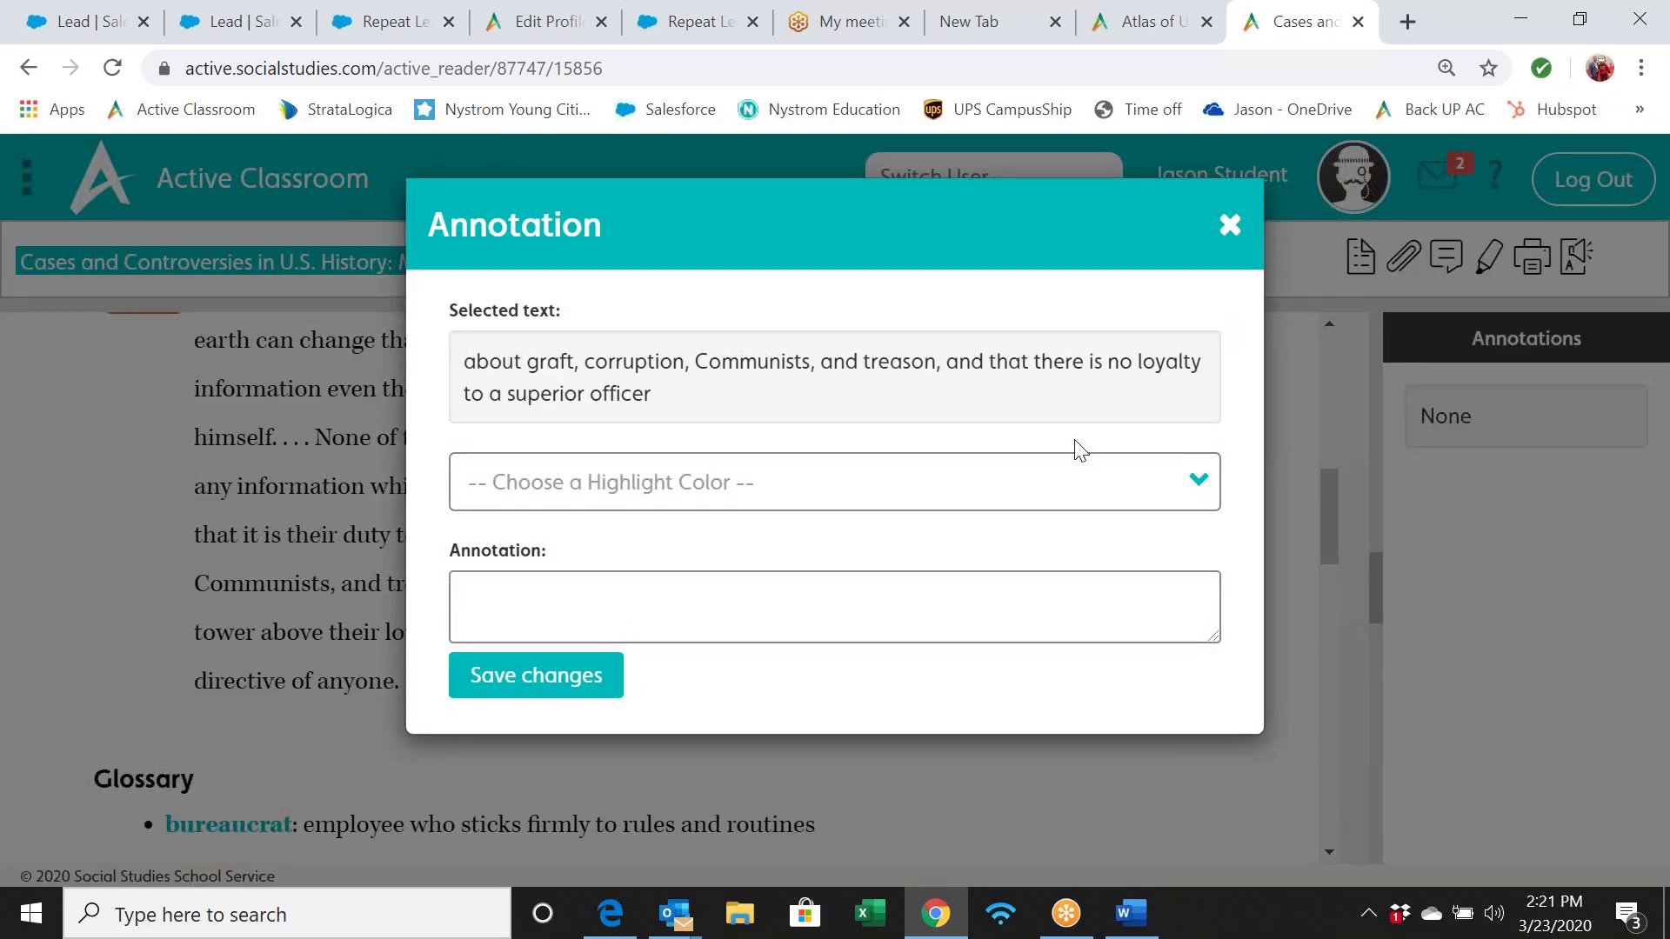
click(1055, 496)
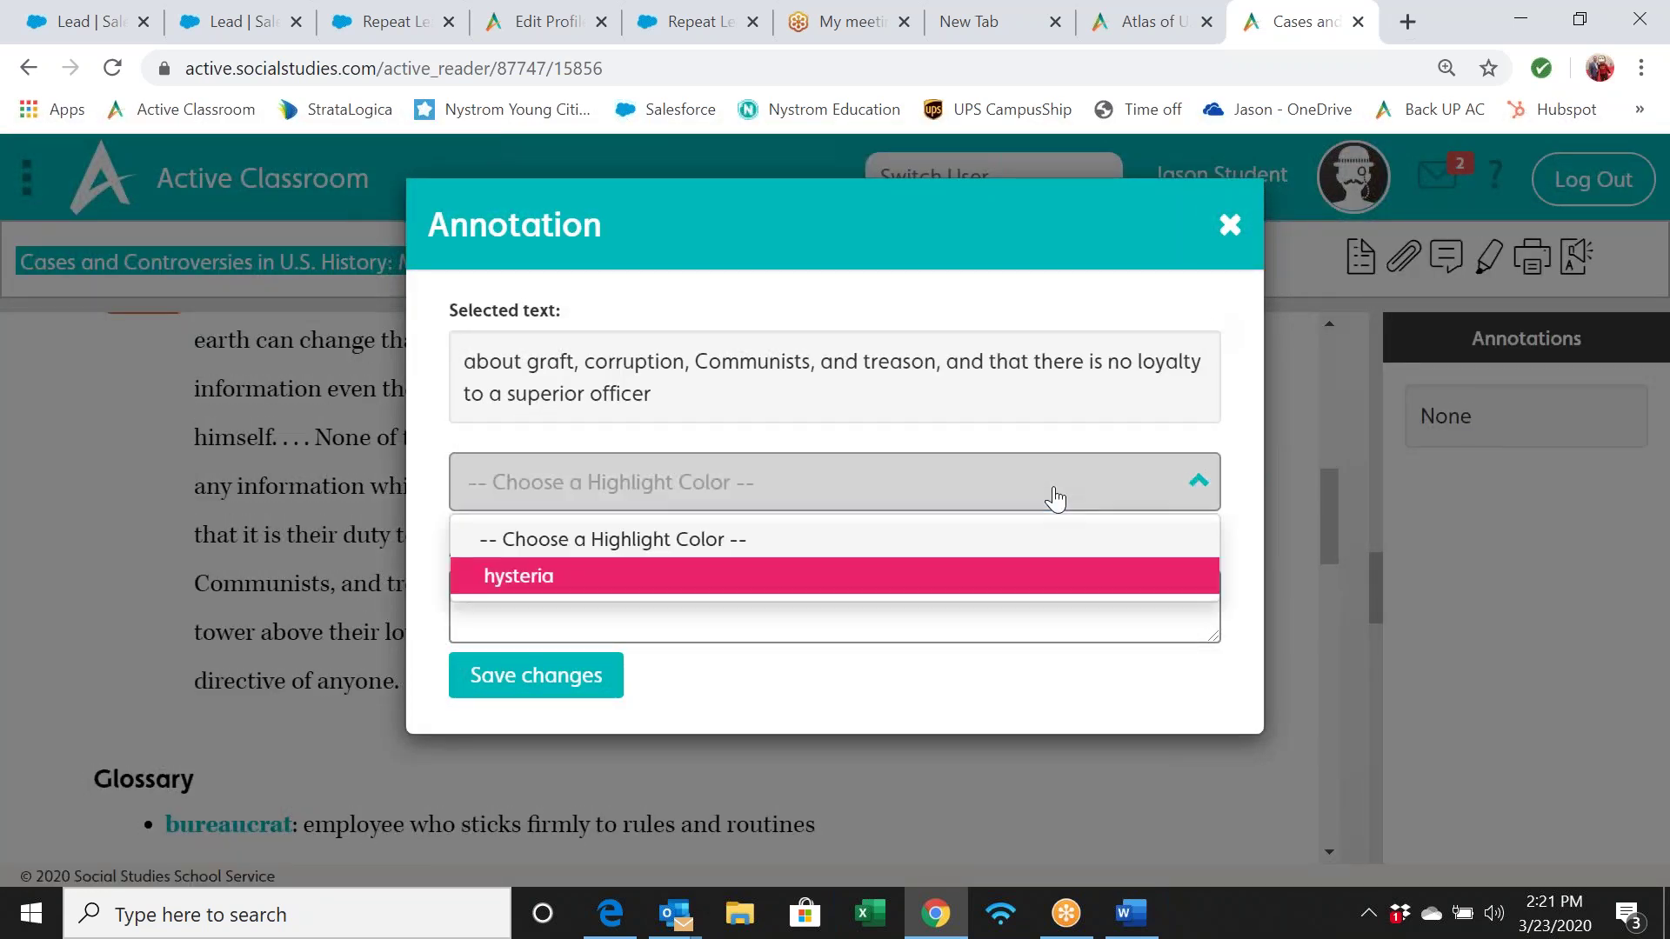
click(899, 578)
click(590, 599)
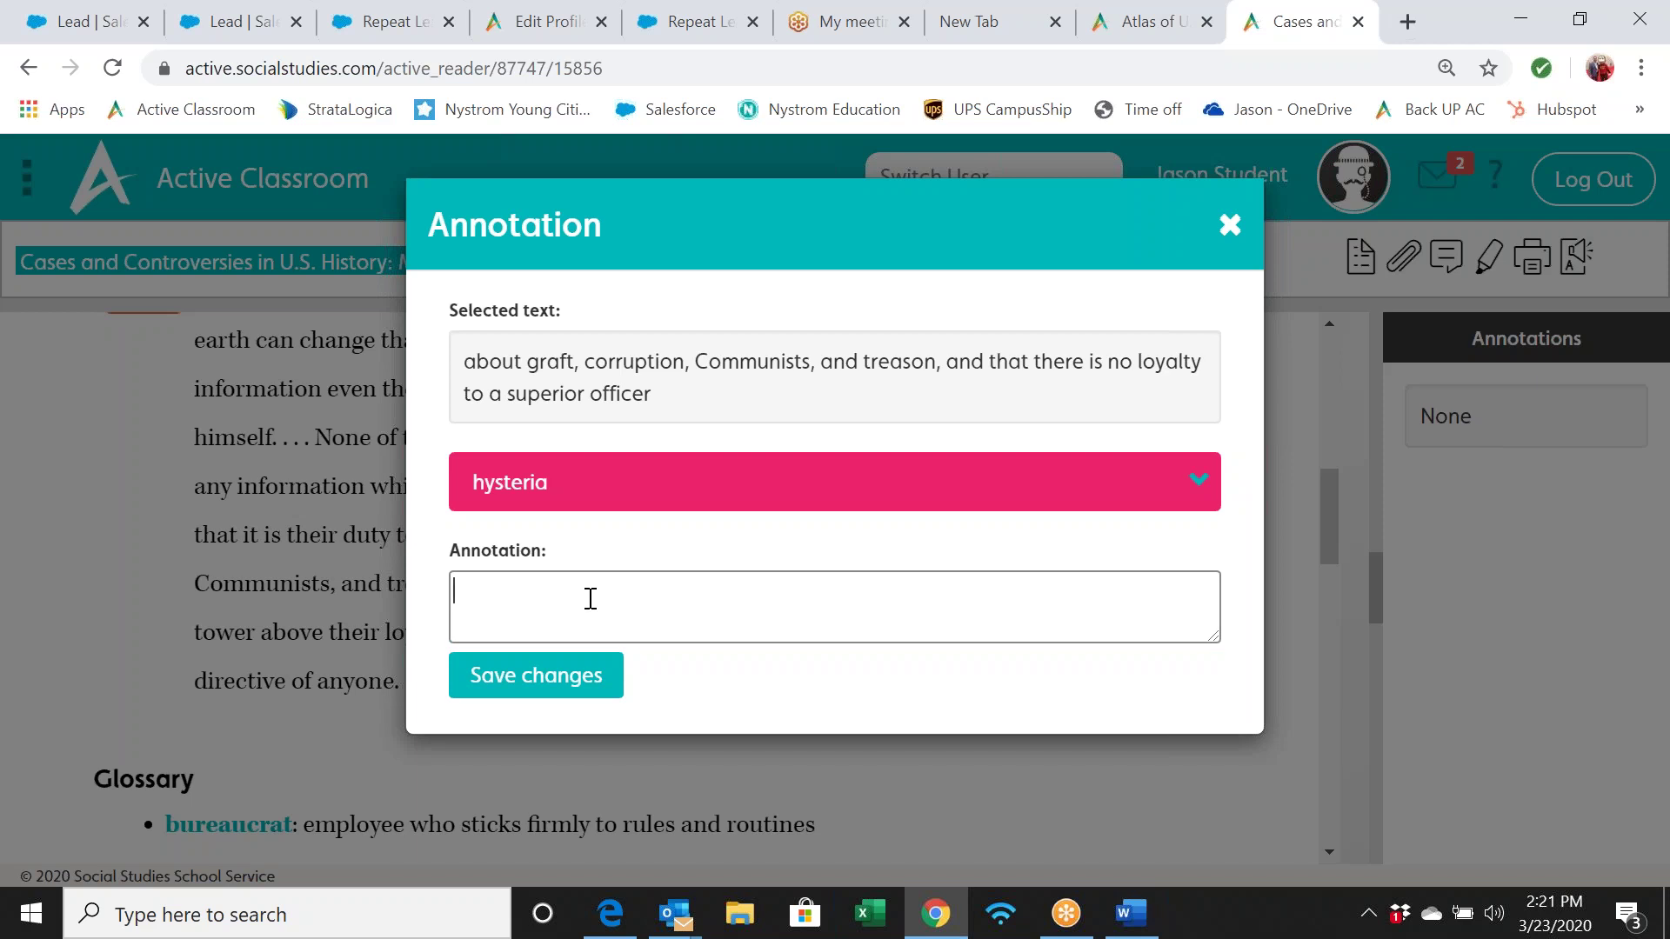
text(corruption today)
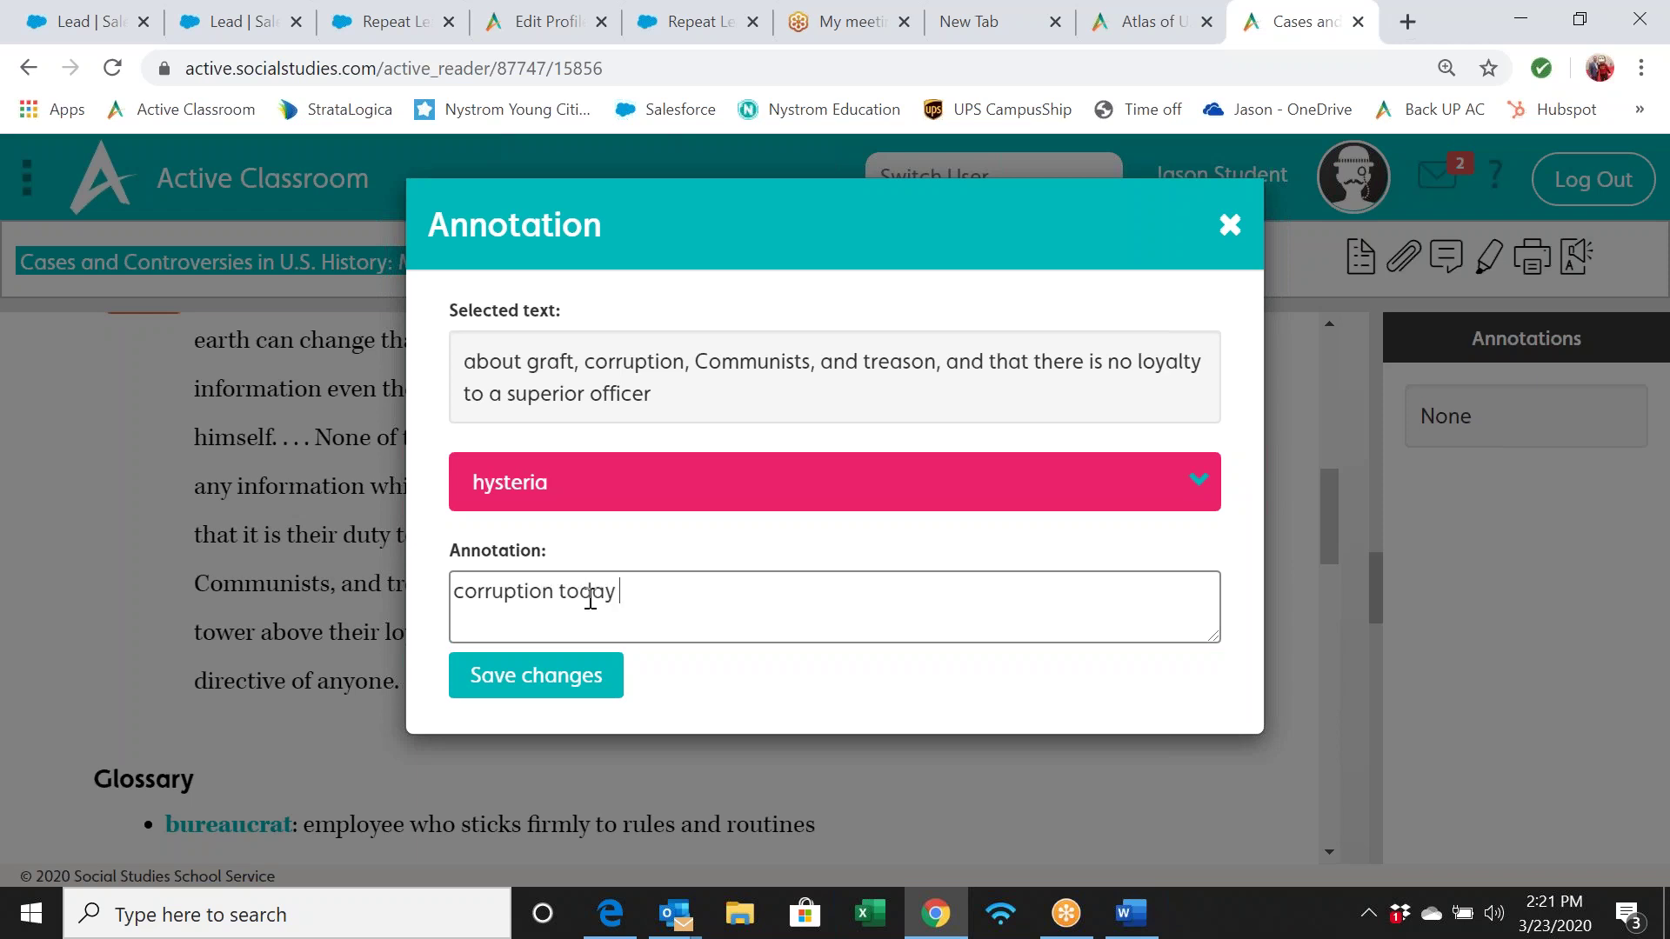
text( ....)
Save the hysteria highlight with its note, then go back to the home page
click(533, 675)
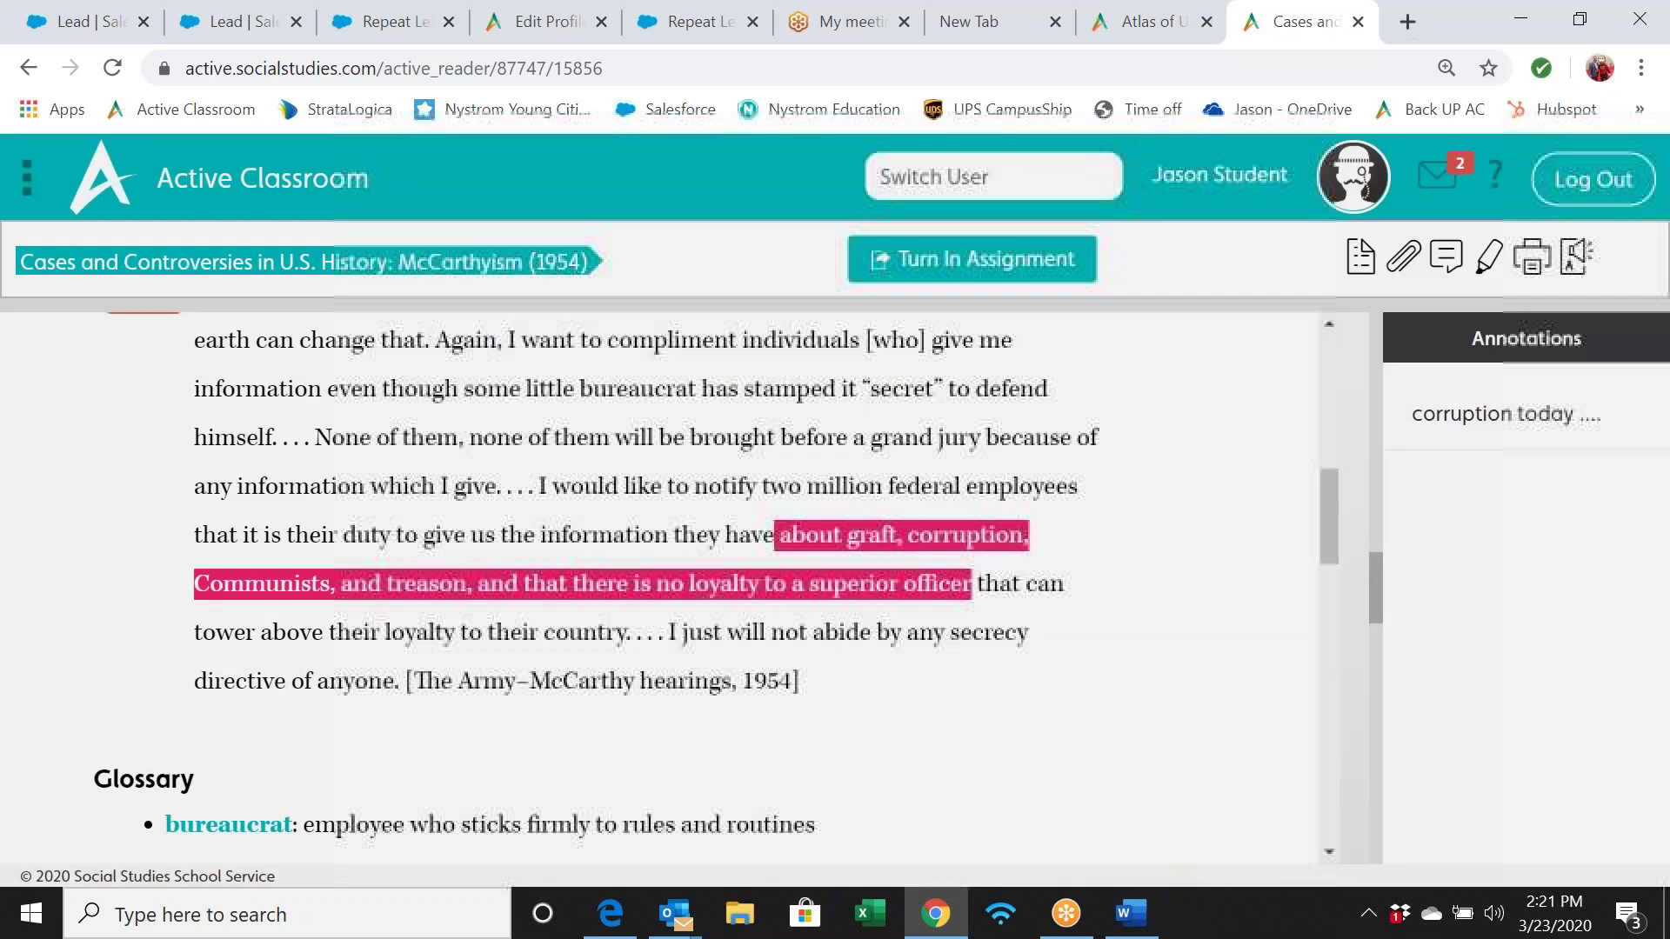
scroll(969, 548, down, 6)
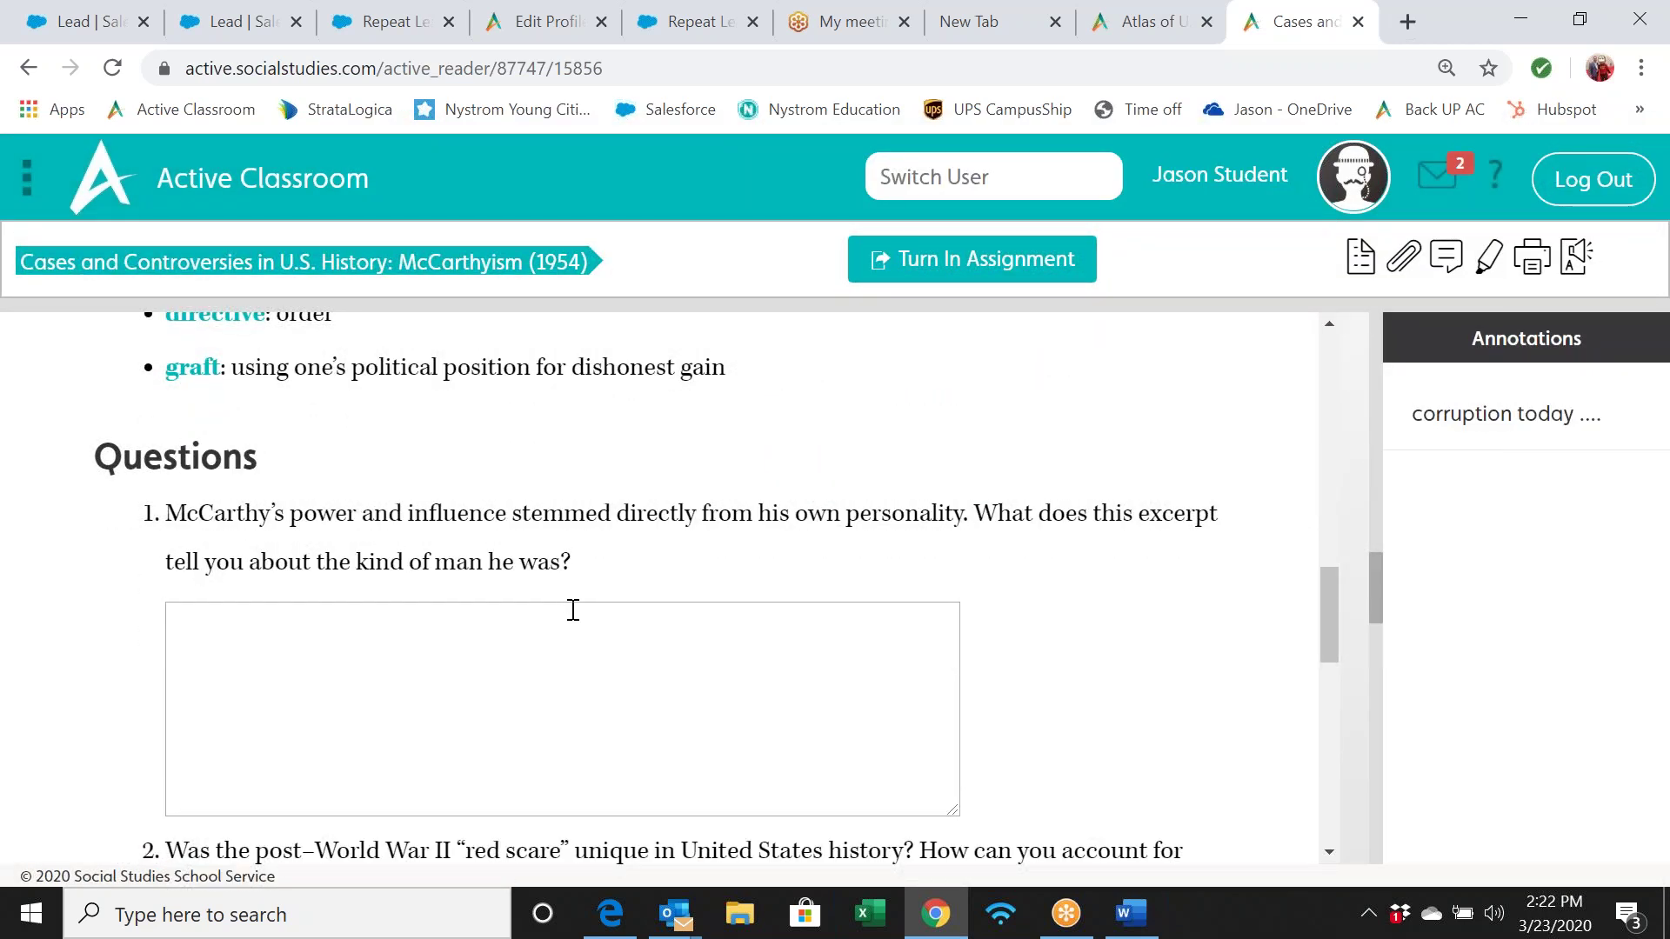
scroll(573, 610, down, 5)
scroll(570, 605, down, 5)
scroll(571, 607, up, 14)
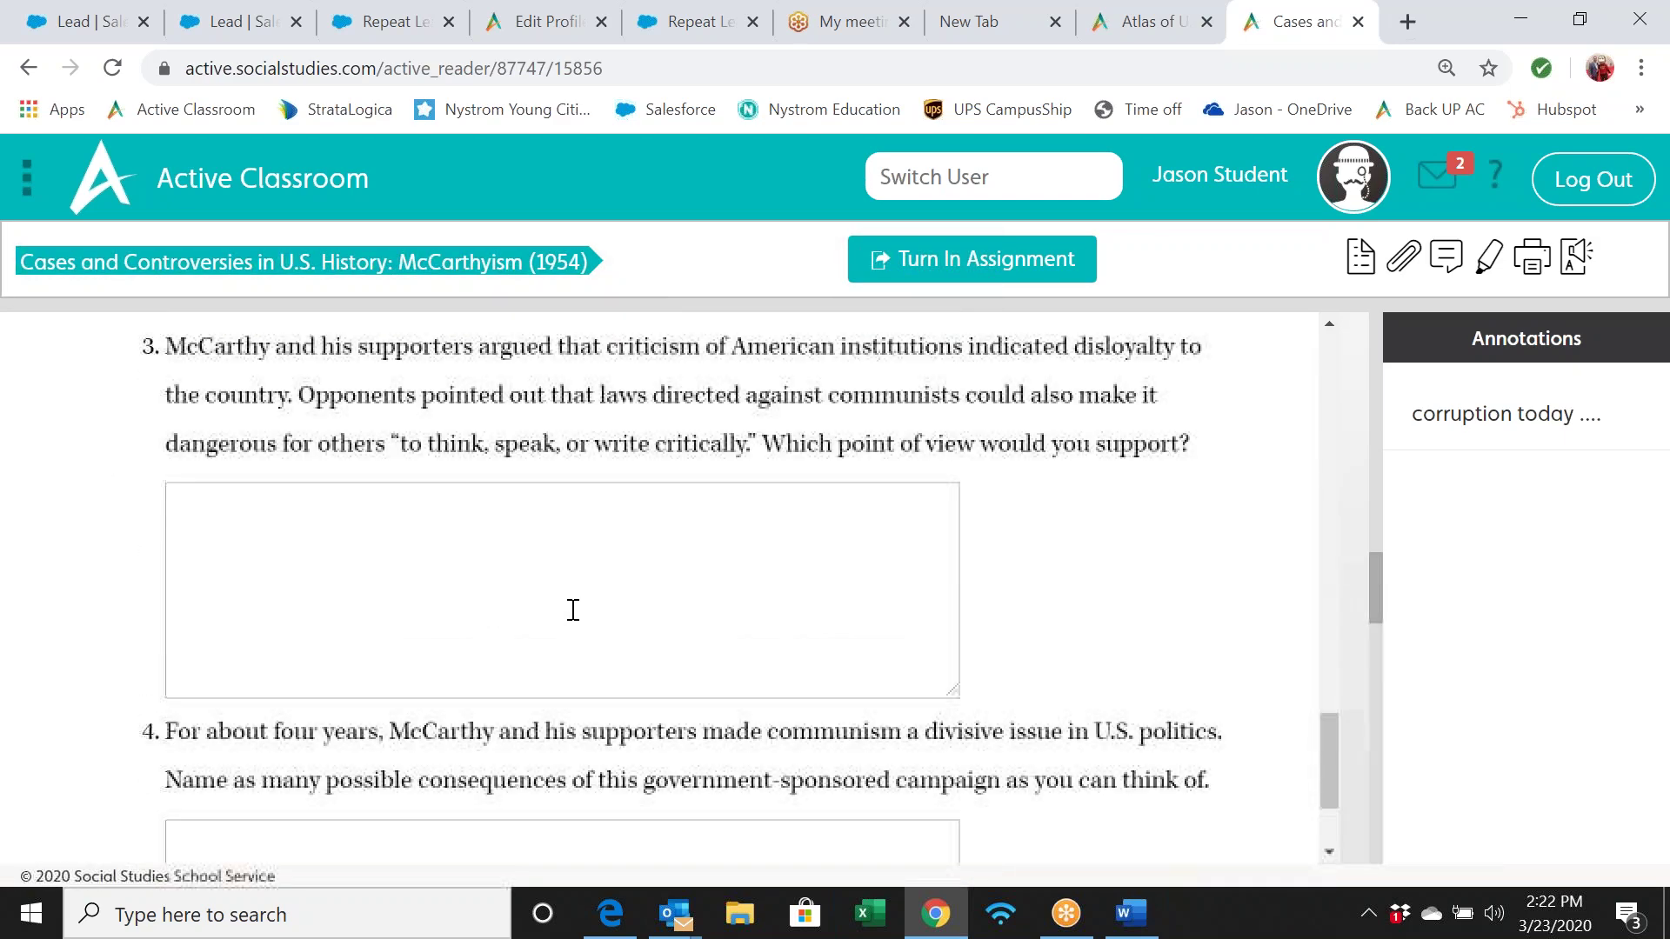
scroll(715, 598, up, 12)
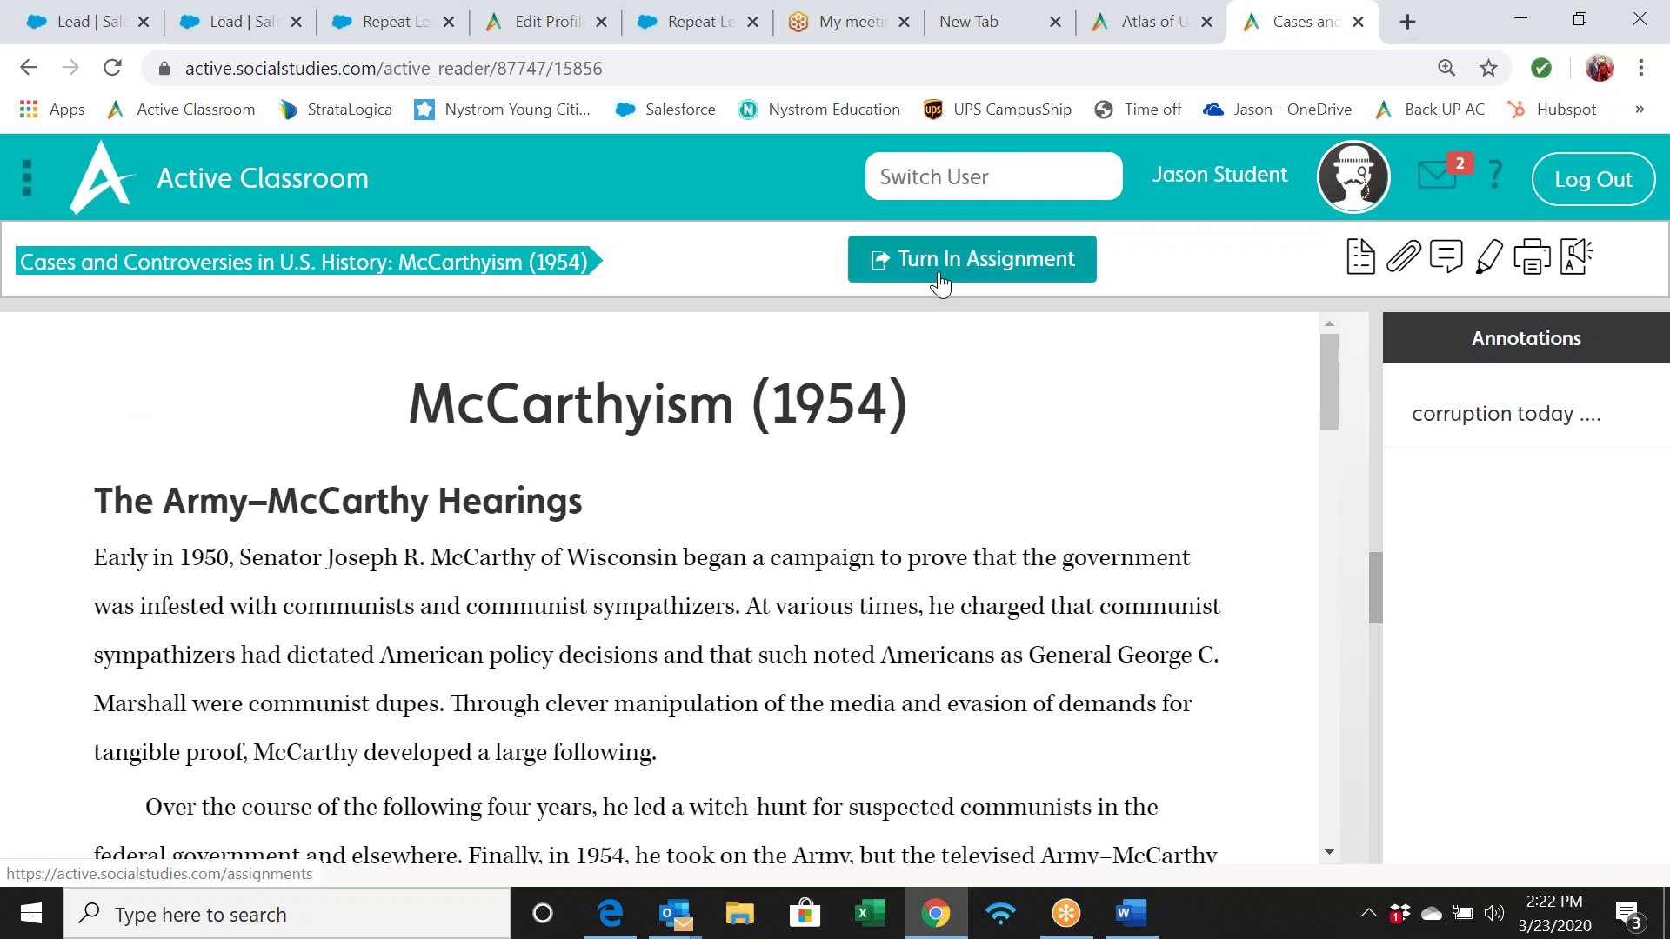
click(303, 186)
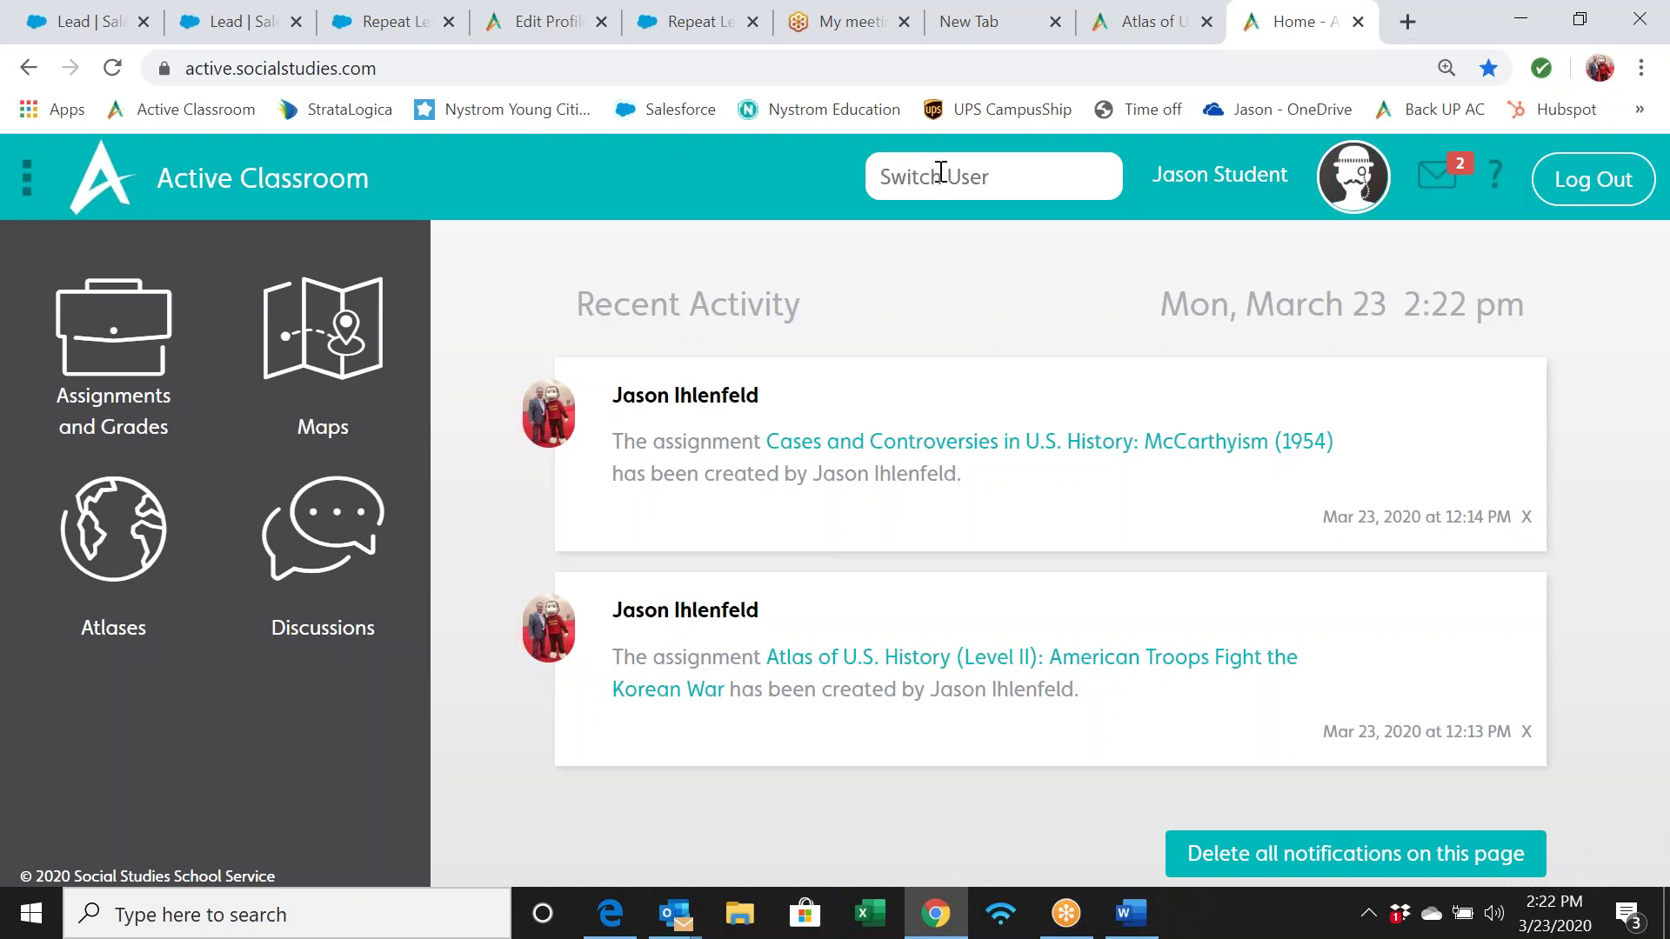
Follow the parents registration link in the Word letter to open it in the browser
click(1130, 913)
scroll(1068, 670, down, 3)
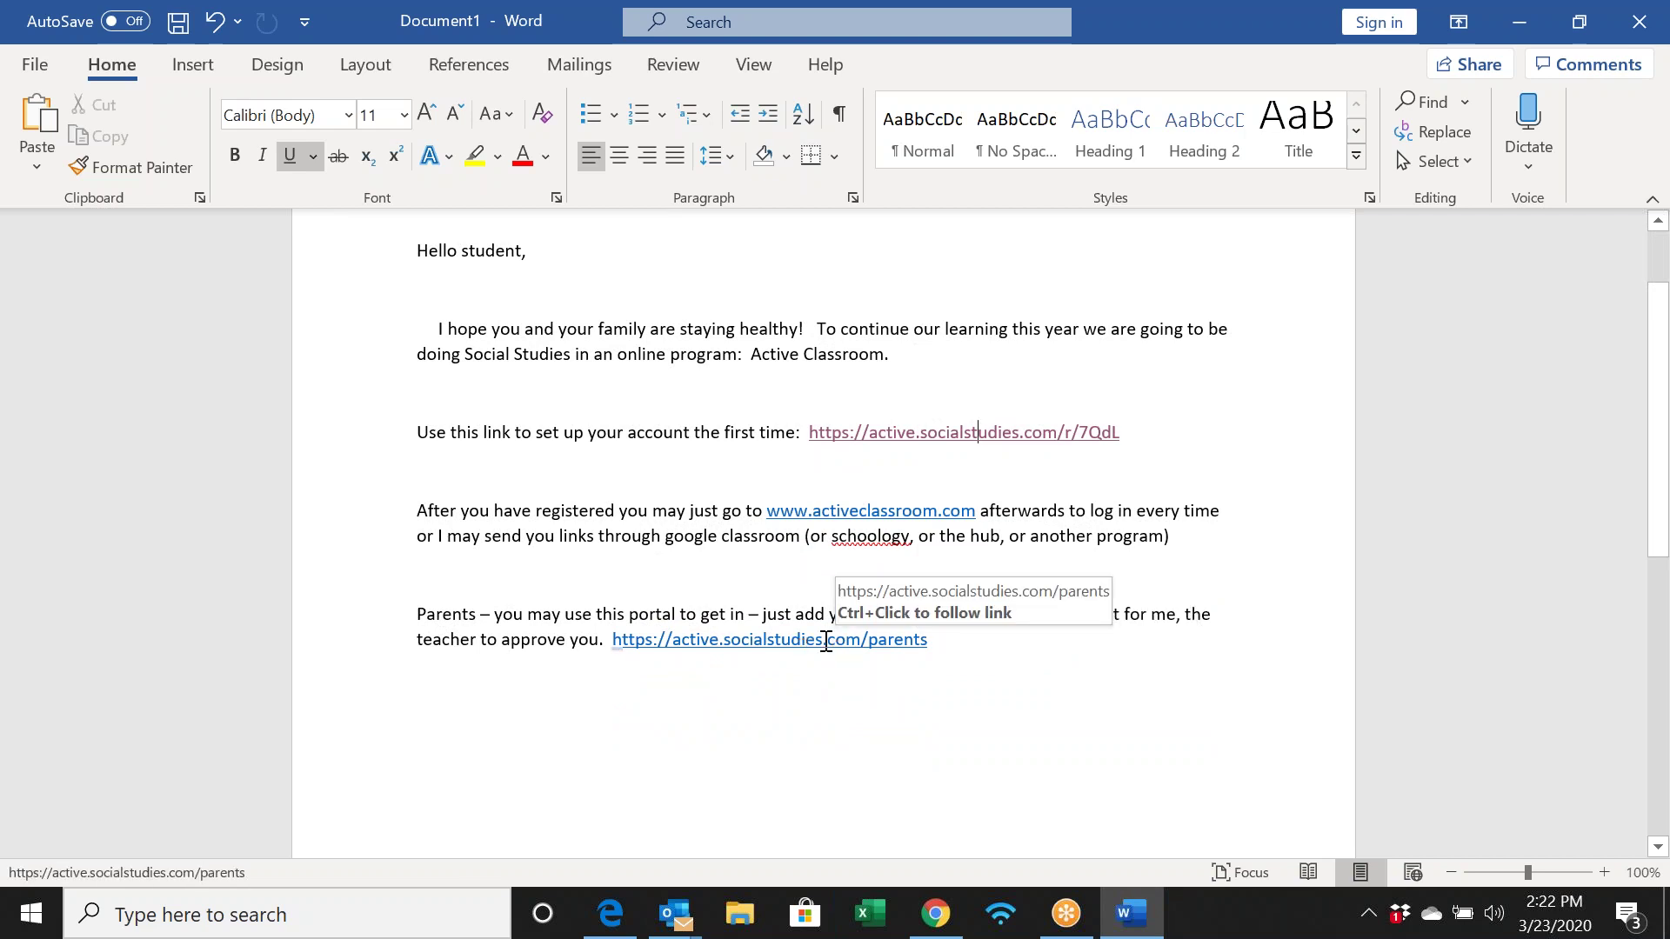
double_click(825, 642)
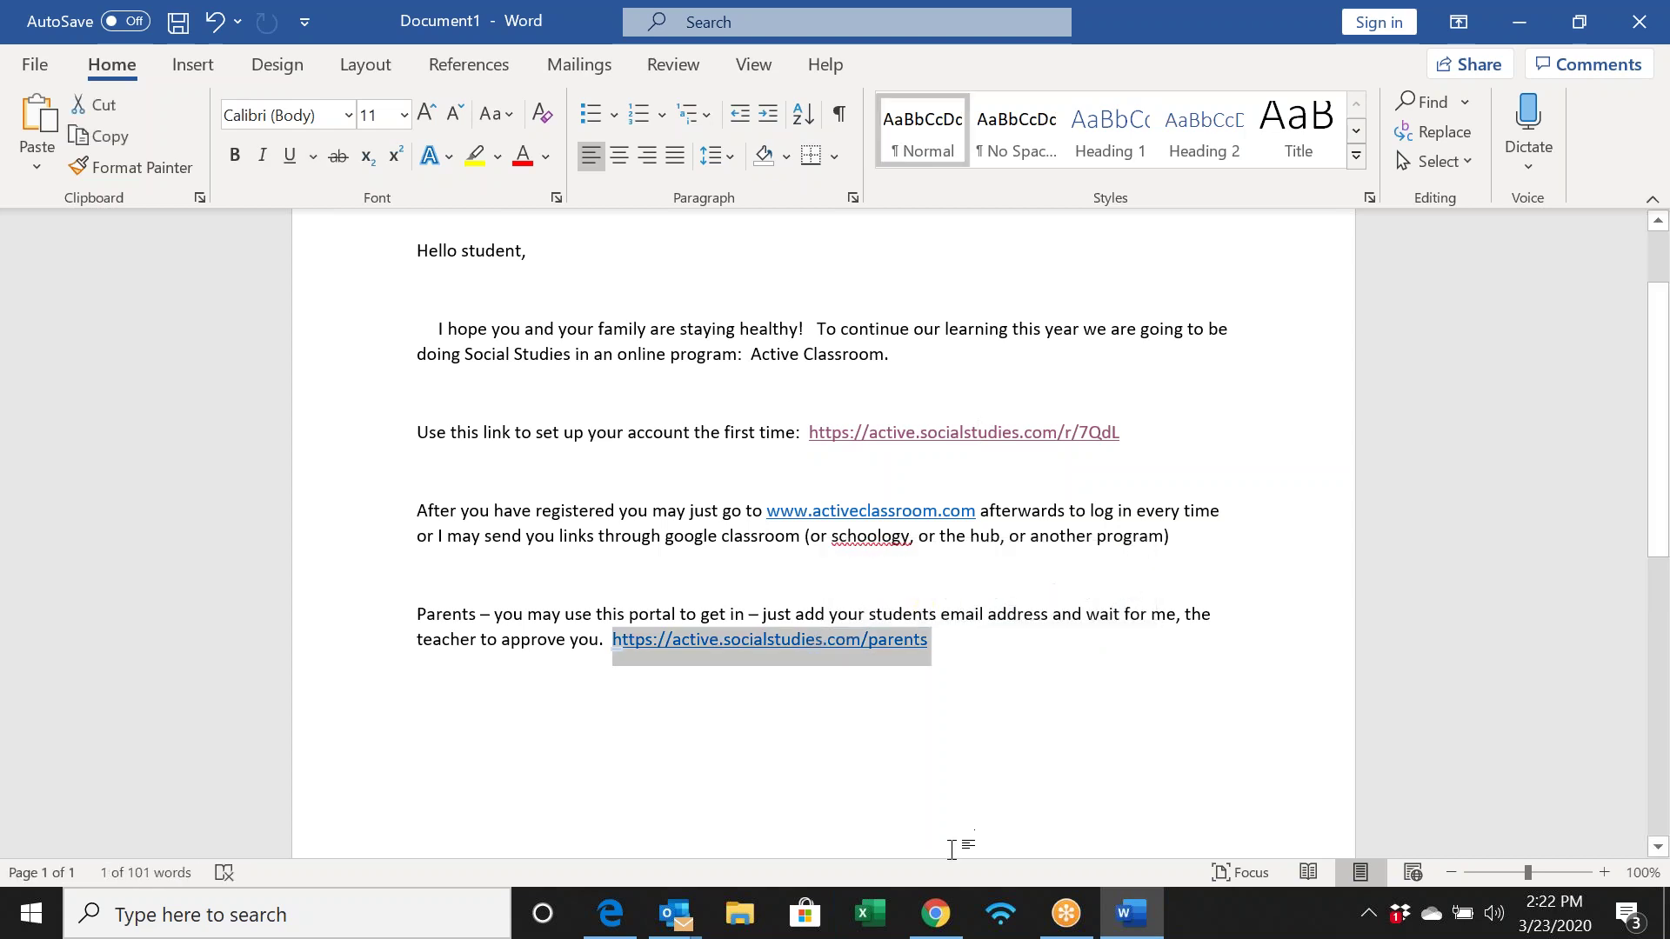
click(935, 914)
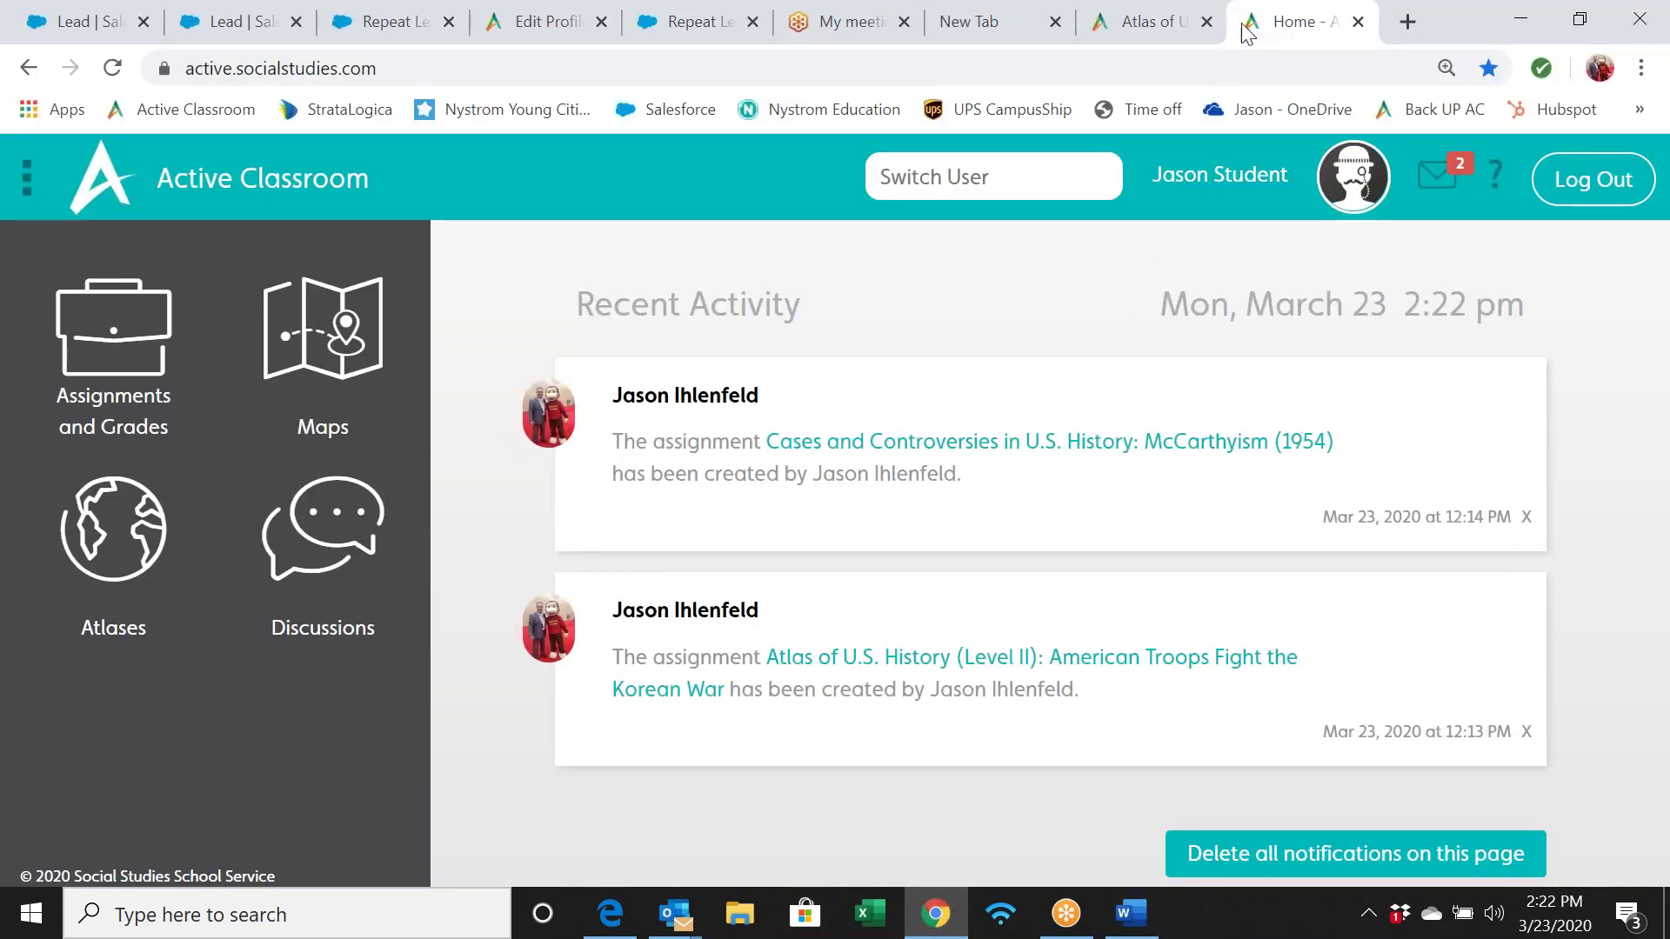
click(1244, 48)
click(1124, 915)
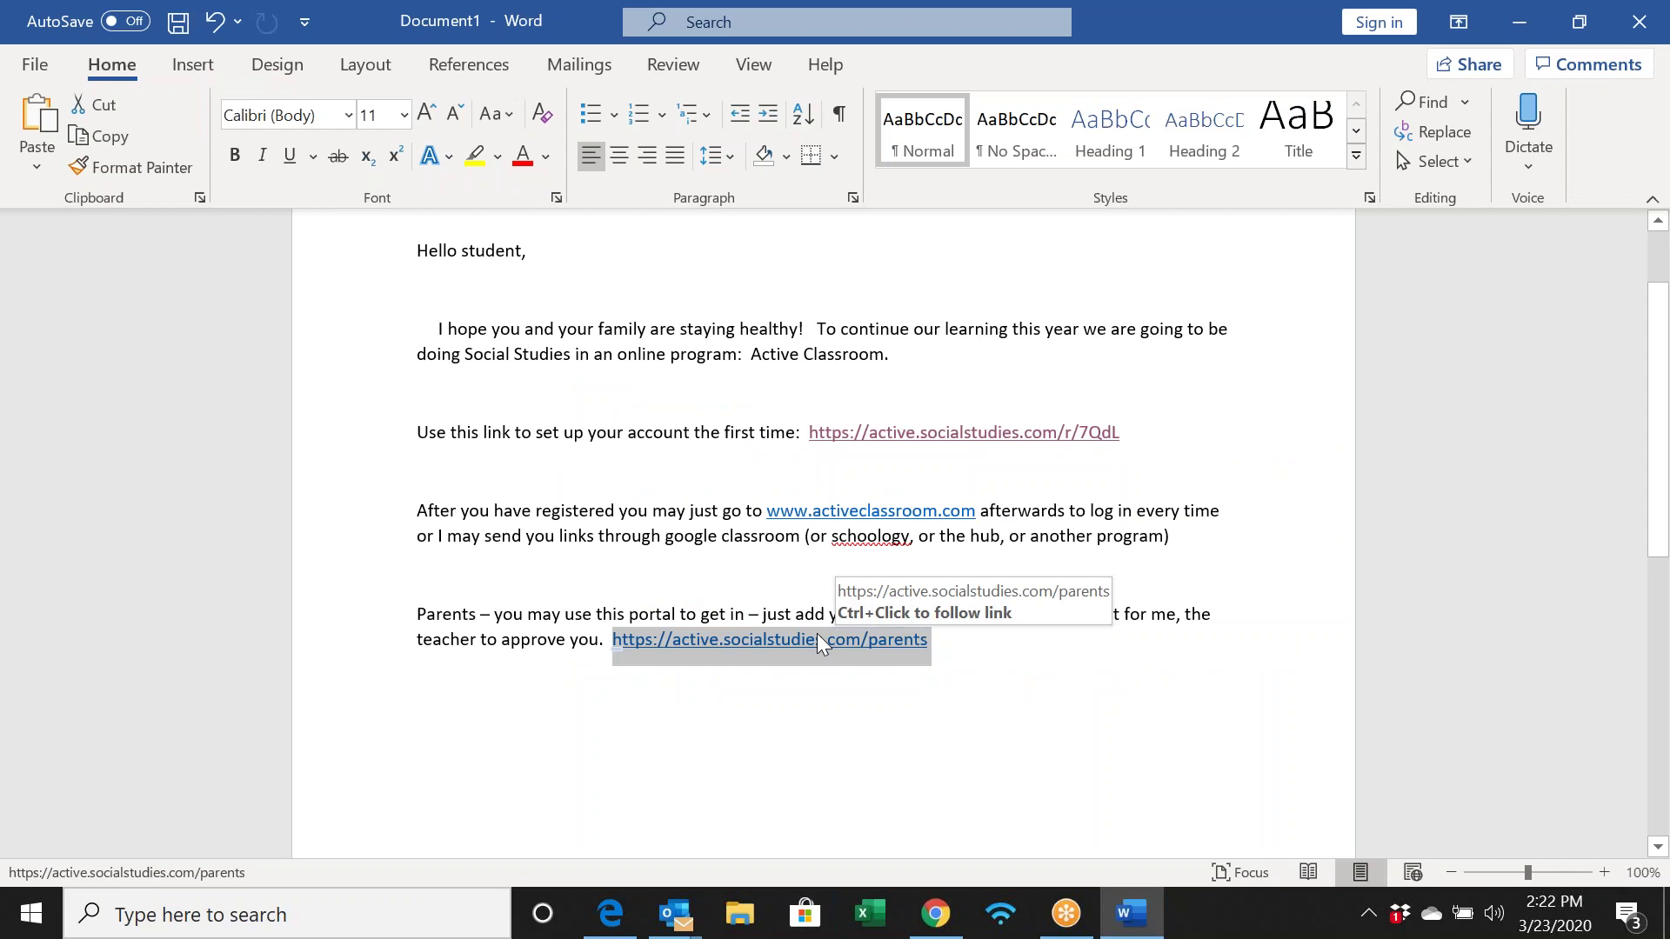
ctrl+click(819, 639)
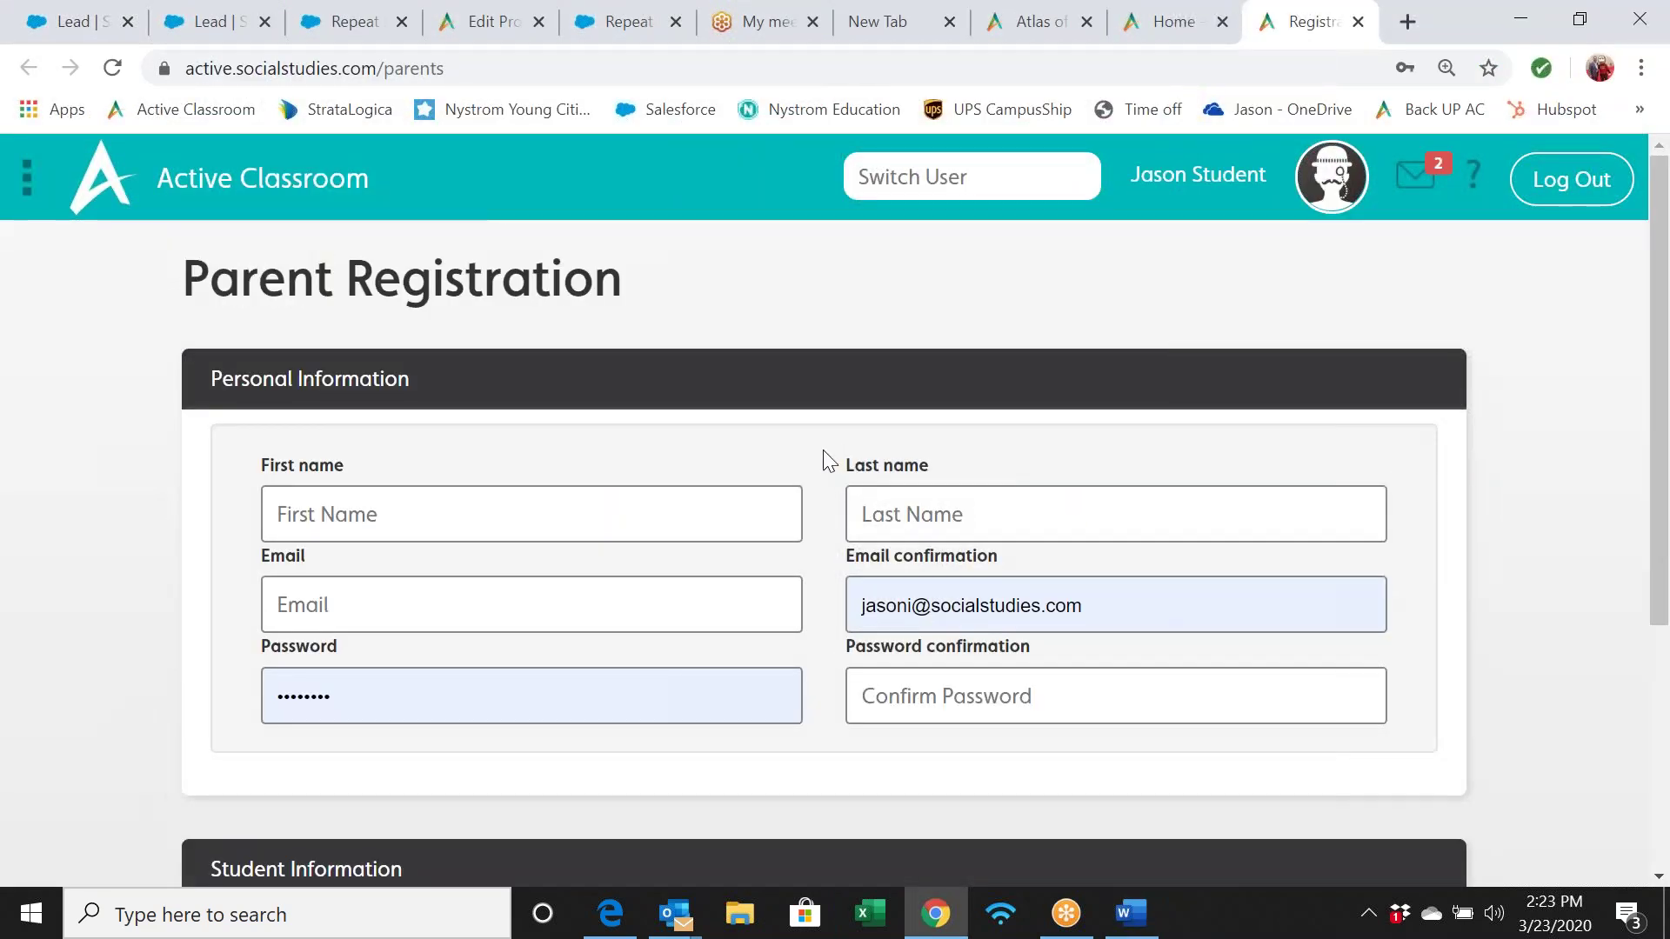
Enter the student's e-mail address on the Parent Registration form
scroll(823, 450, down, 5)
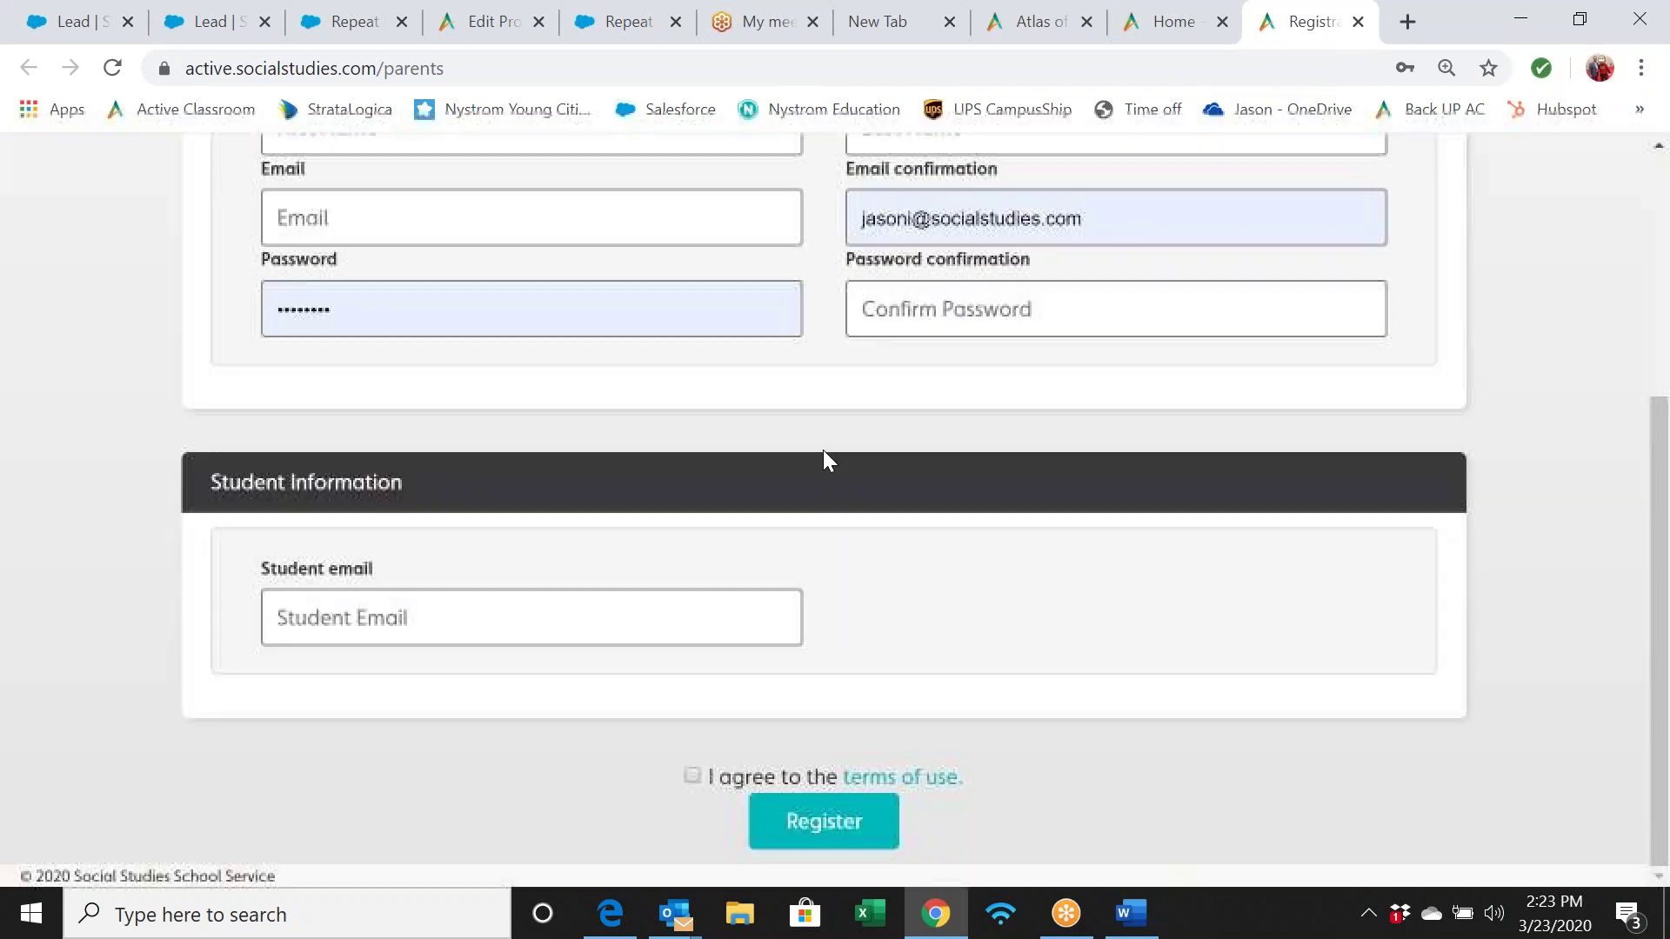
scroll(822, 451, up, 2)
scroll(822, 450, down, 1)
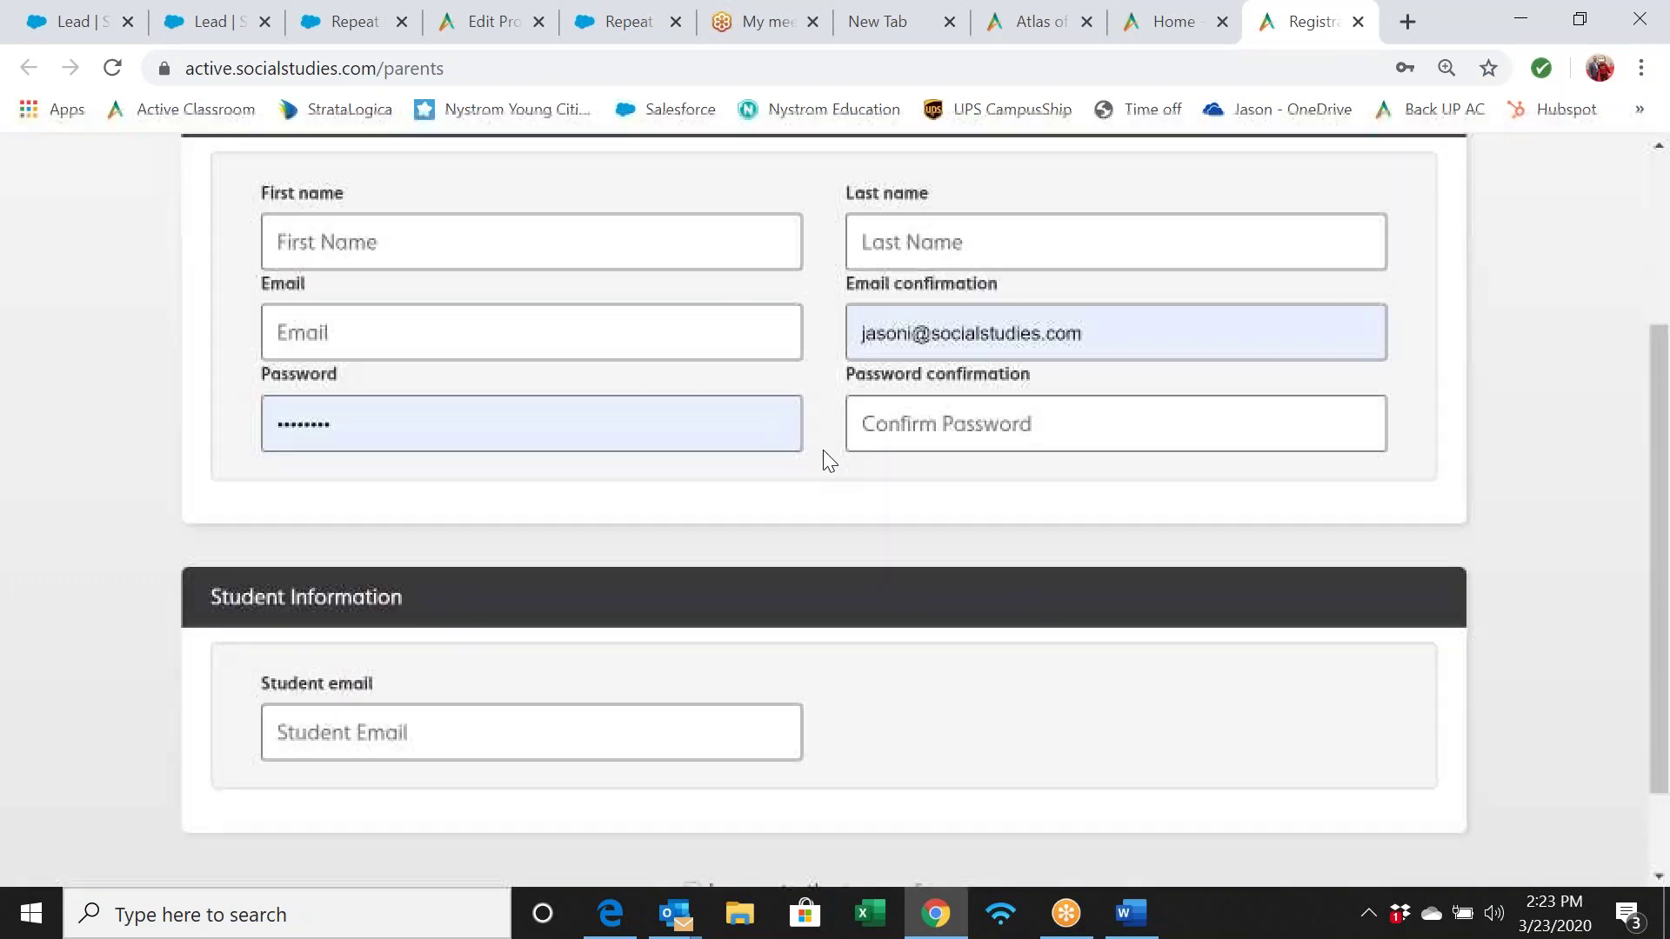
scroll(824, 451, down, 1)
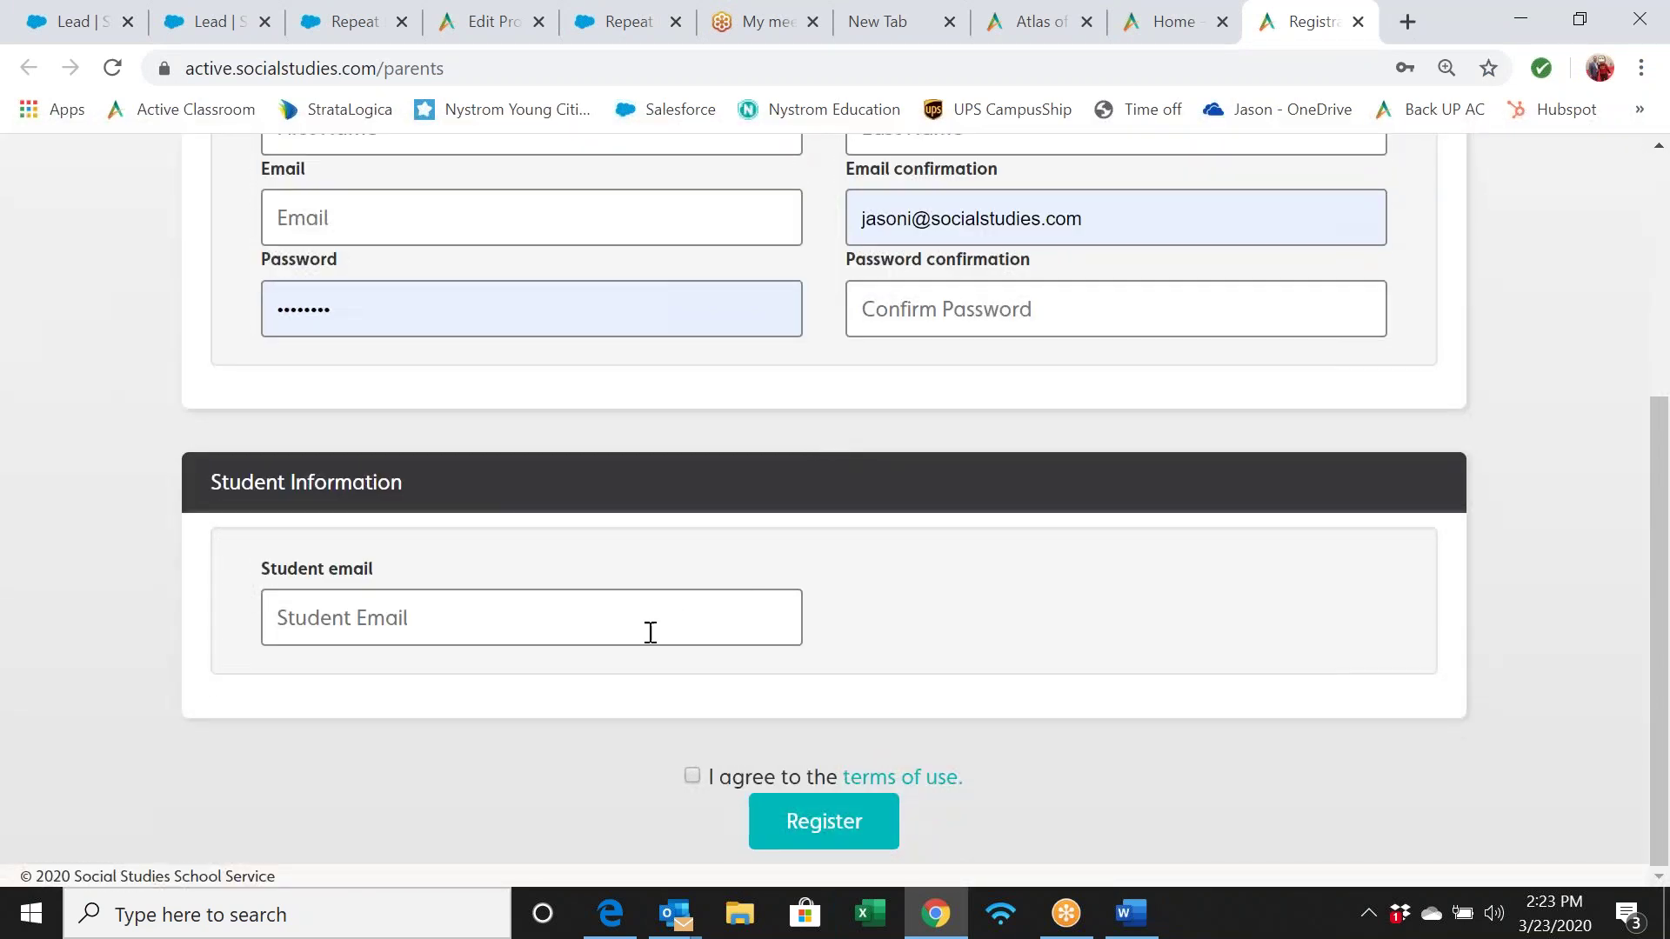
click(603, 620)
text(jaso)
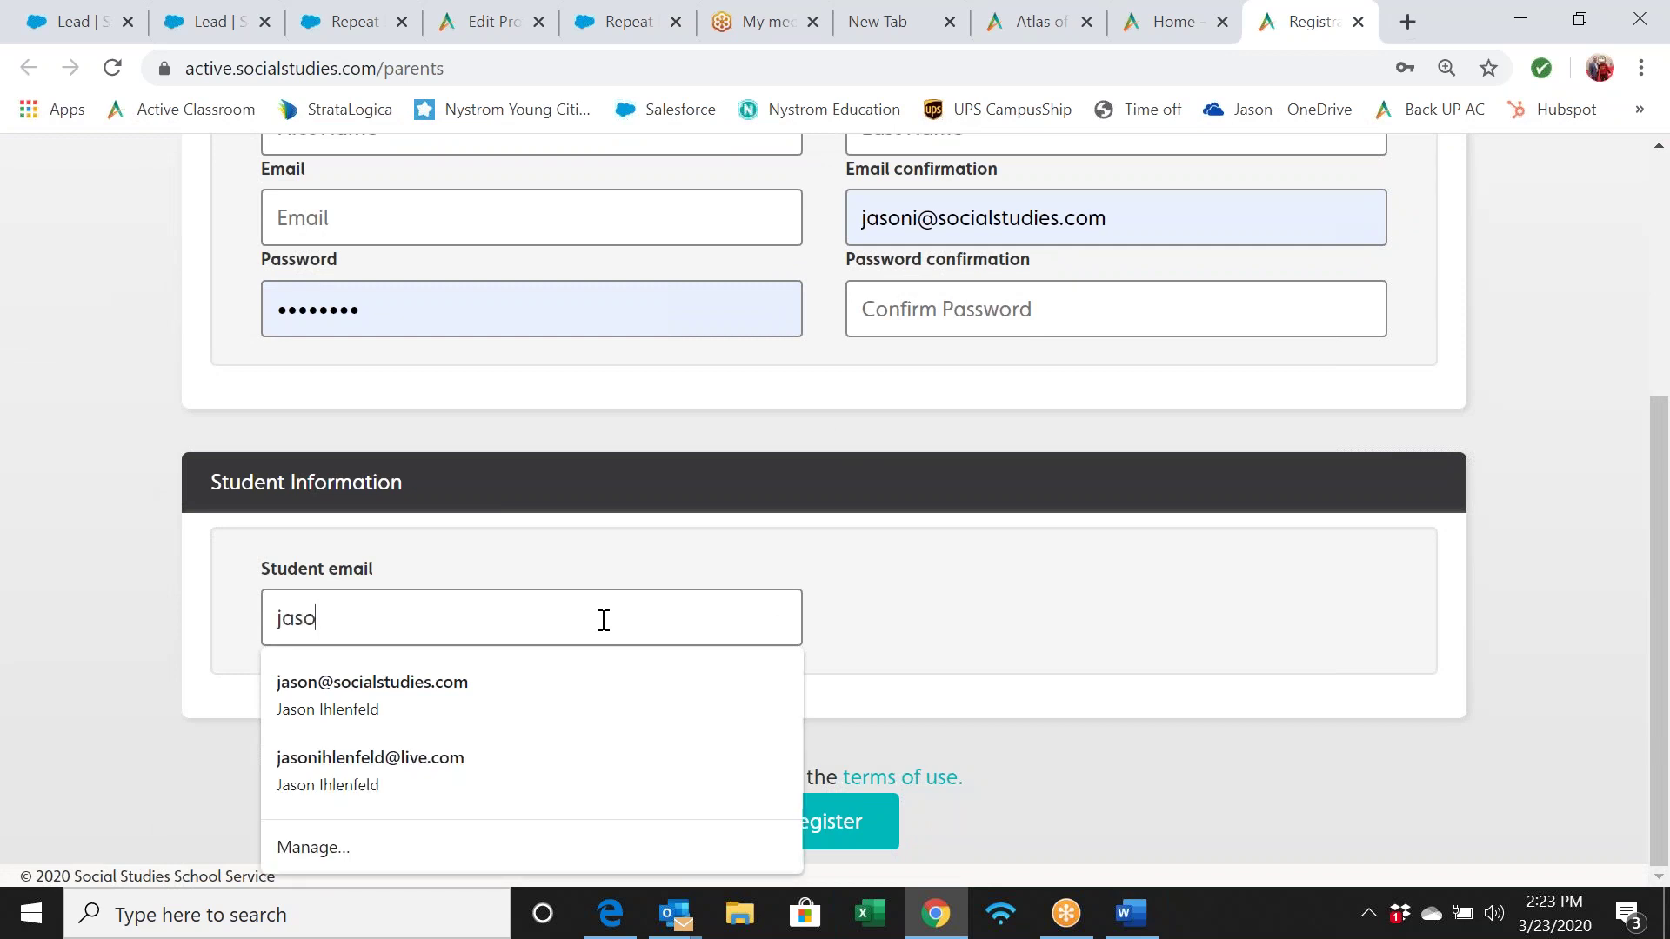
text(n@stud)
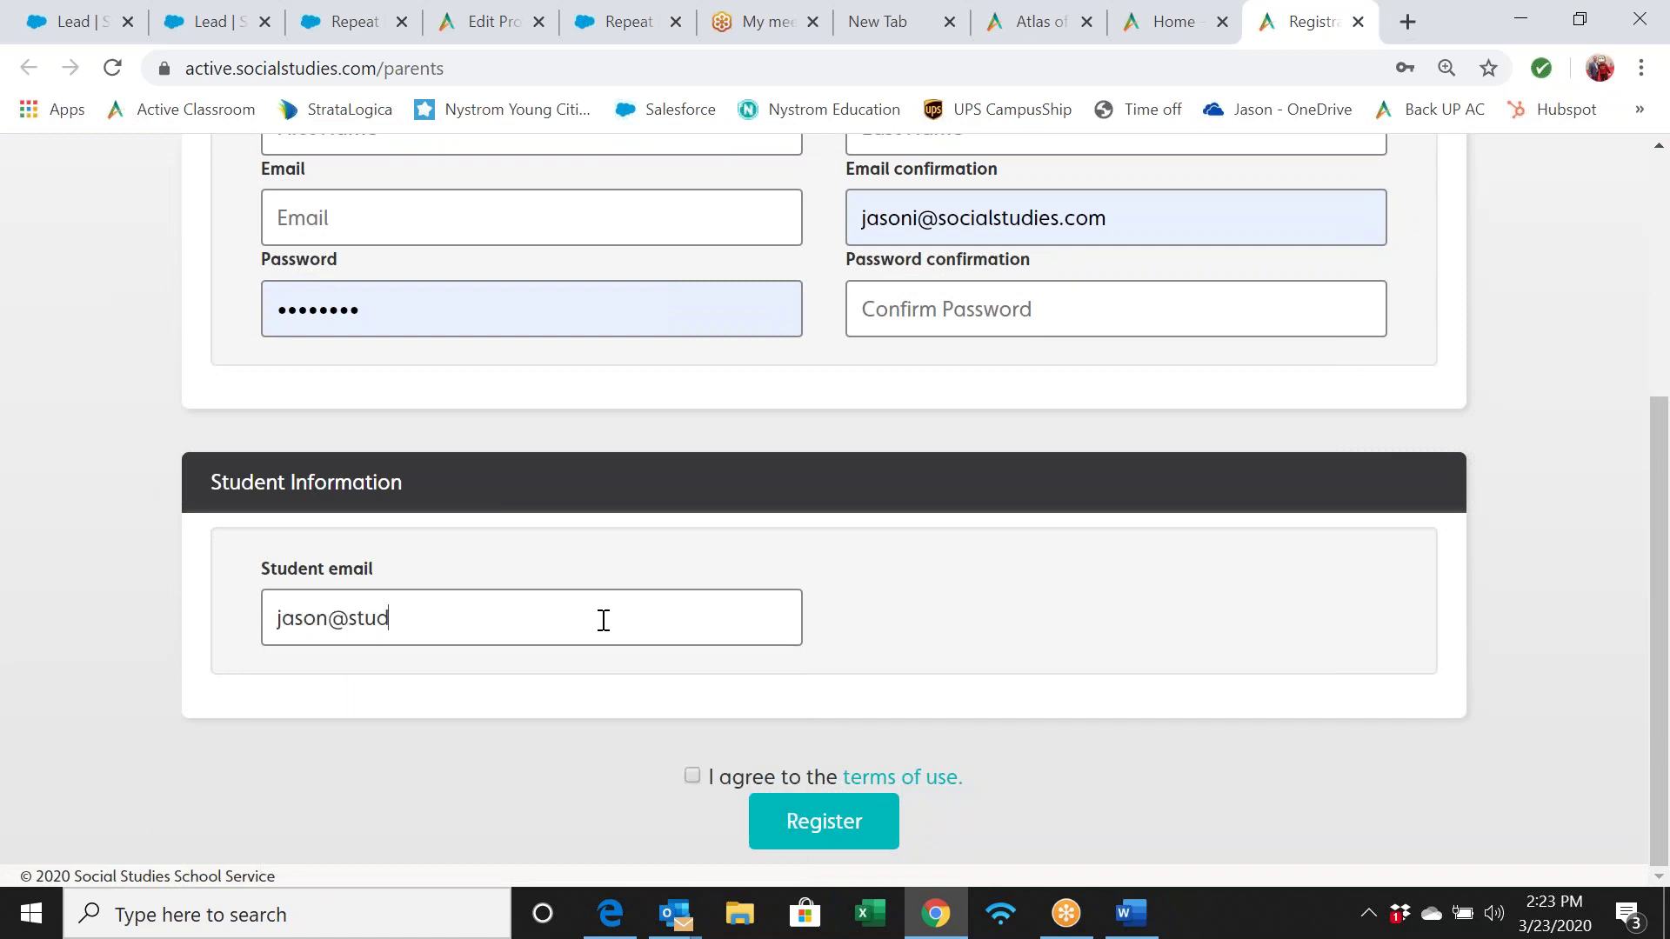
text(ent.com)
Fill in the parent's first name, last name and e-mail address
scroll(652, 600, up, 4)
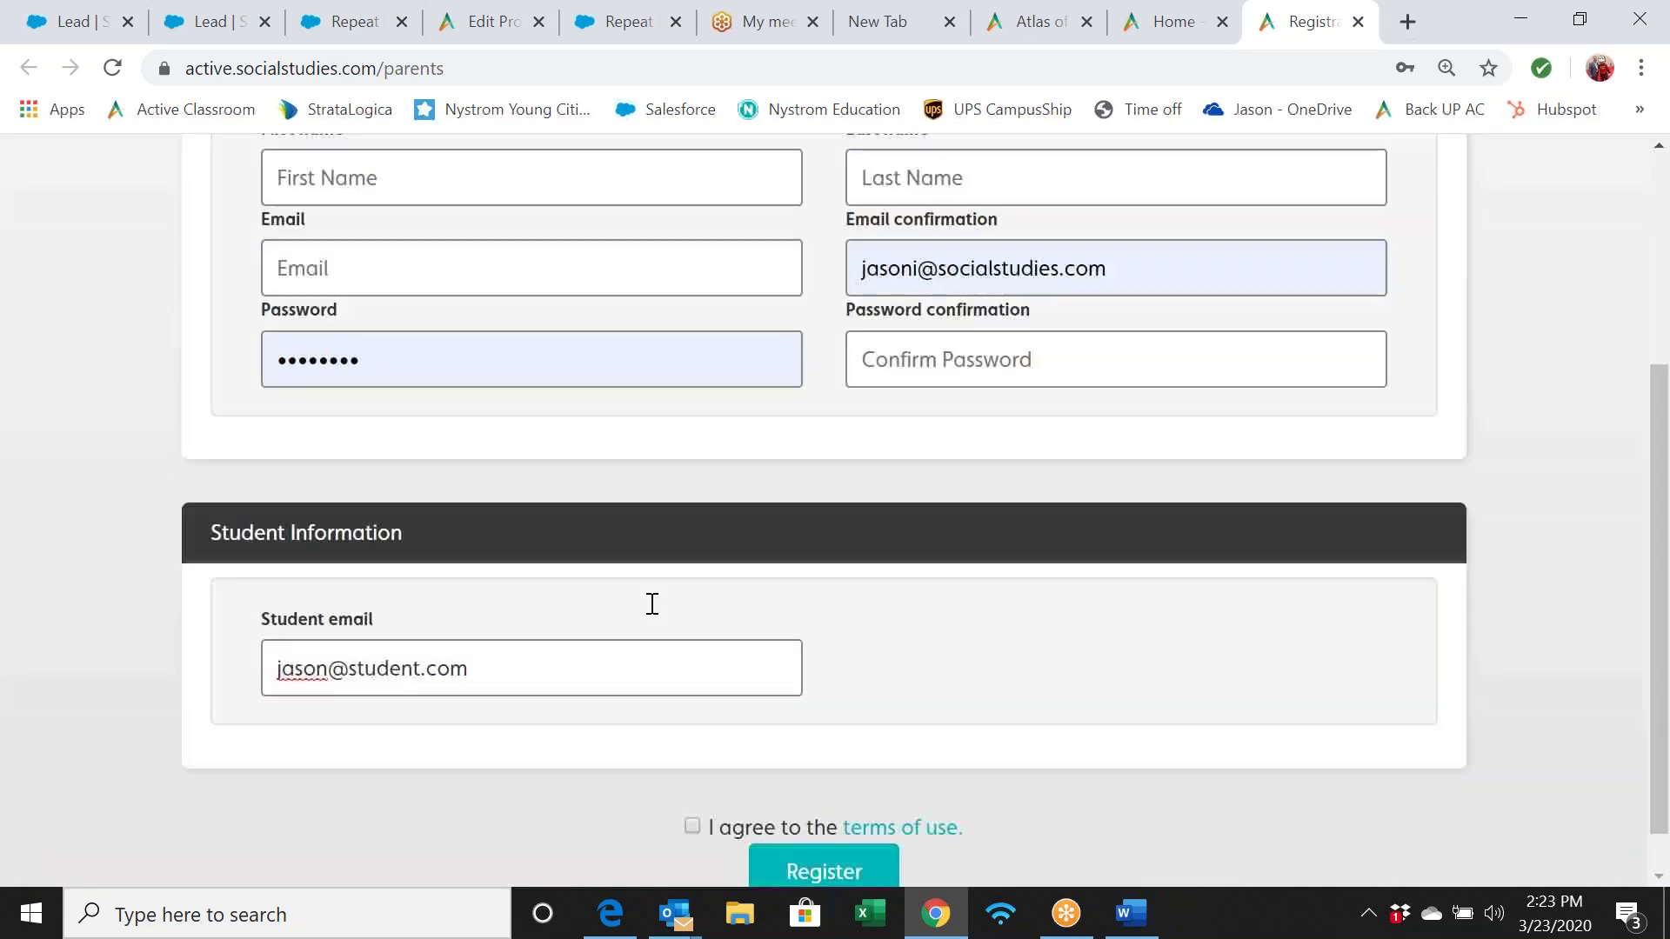
click(463, 462)
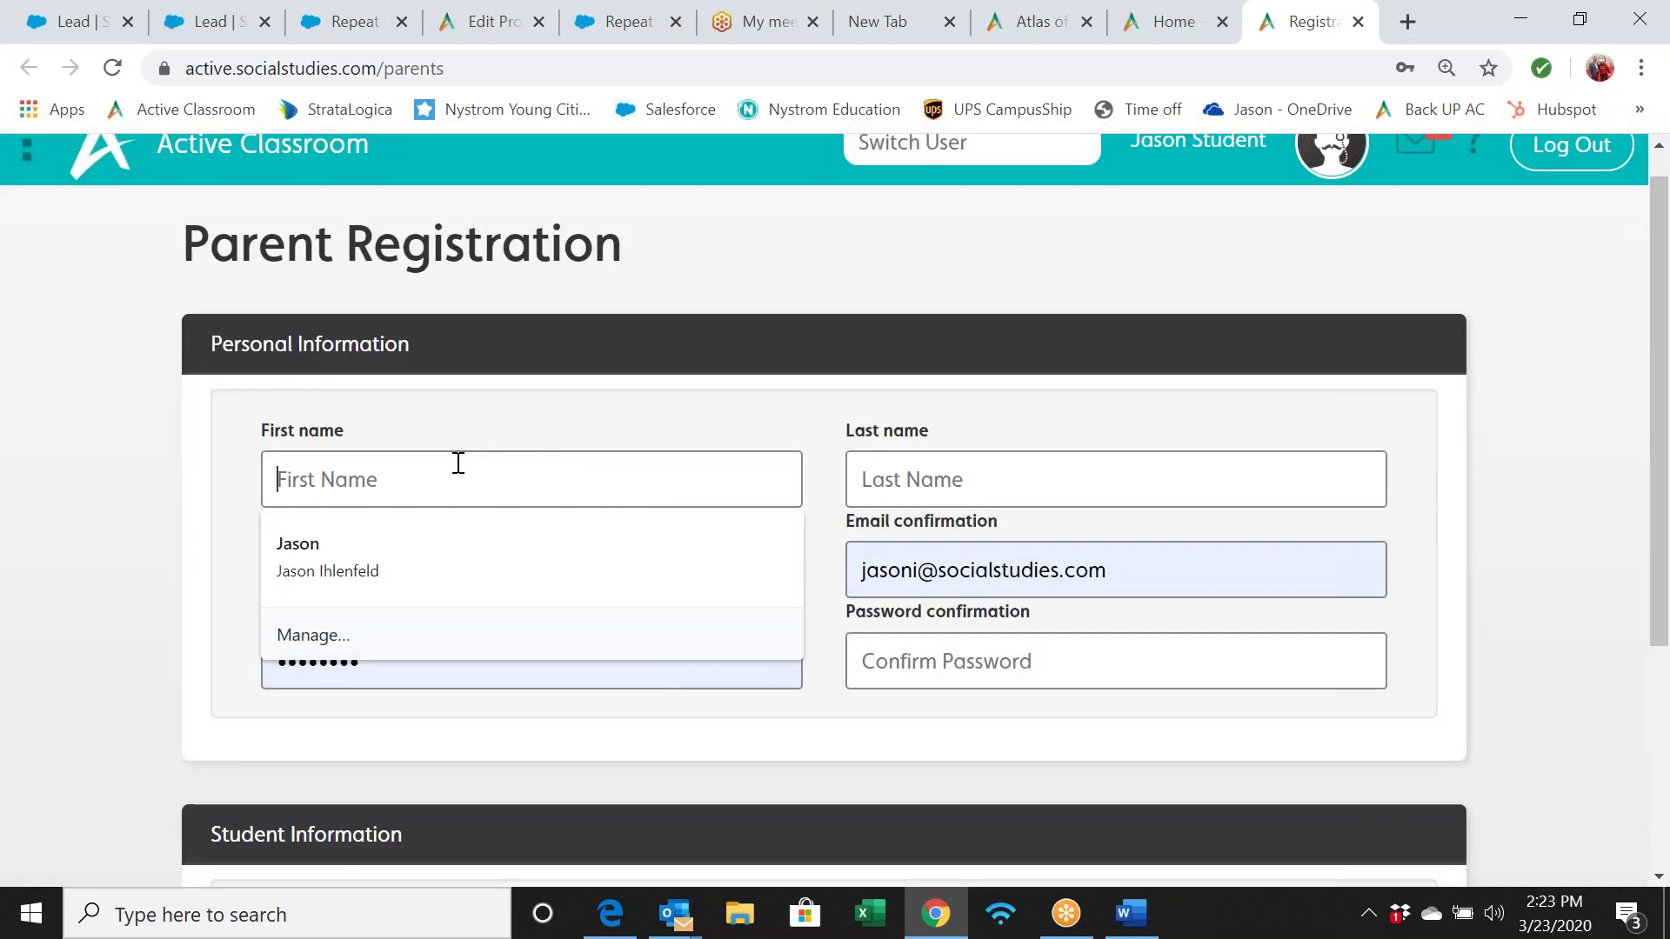
text(Jason's)
key(Tab)
text(Dad)
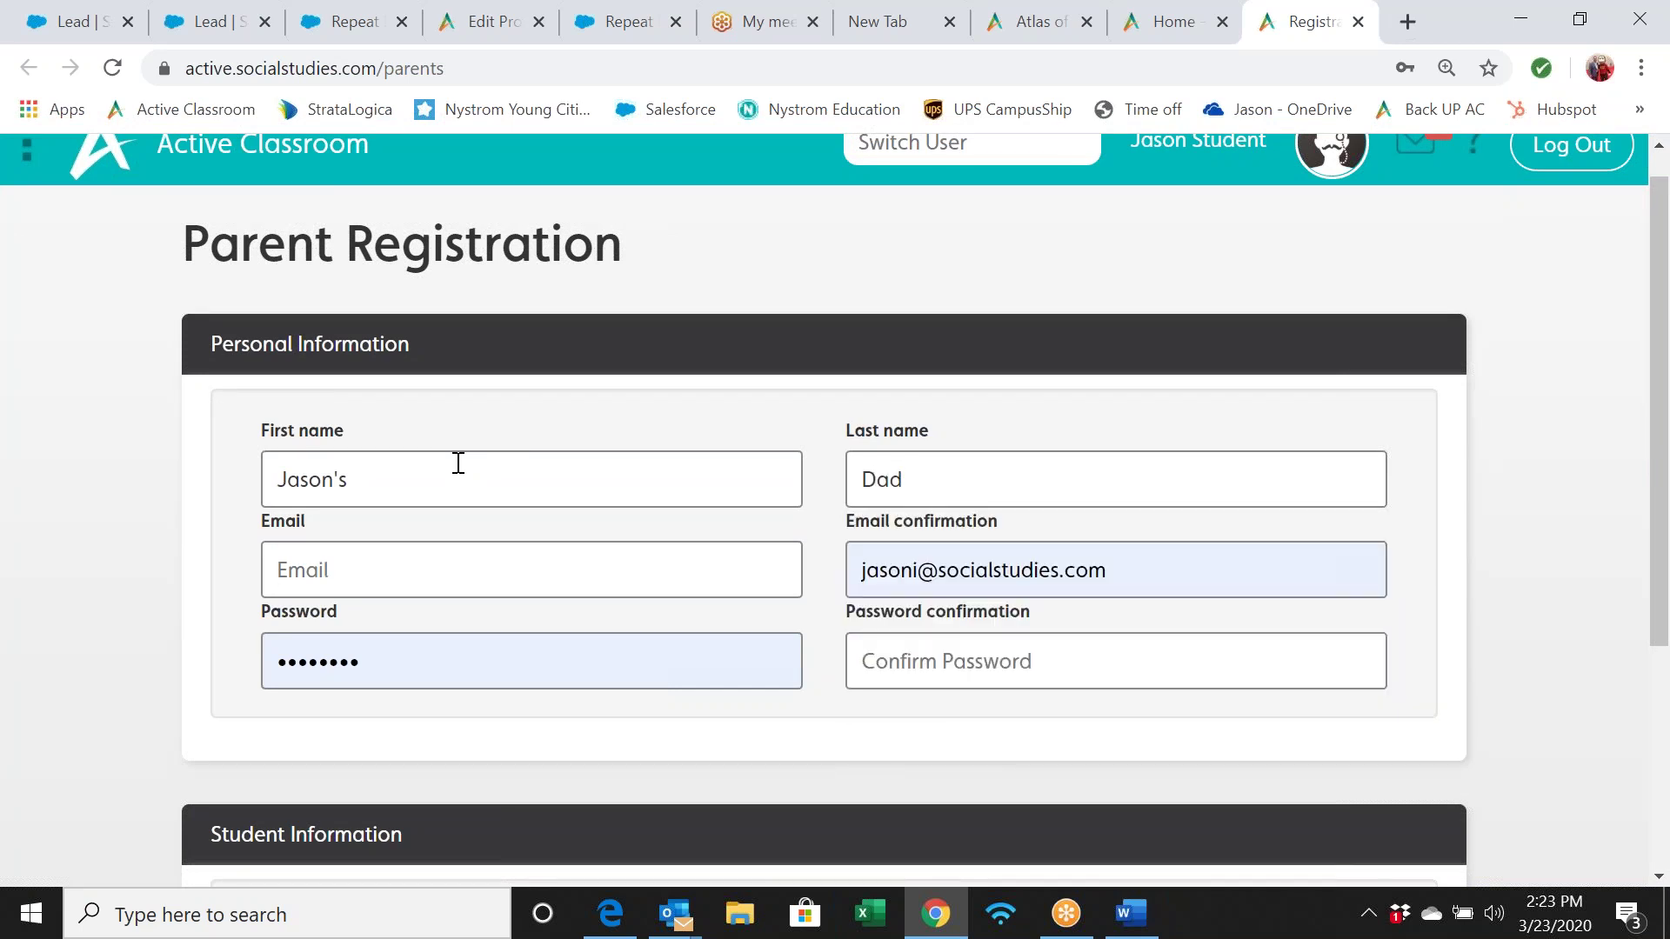
key(Tab)
text(jason@)
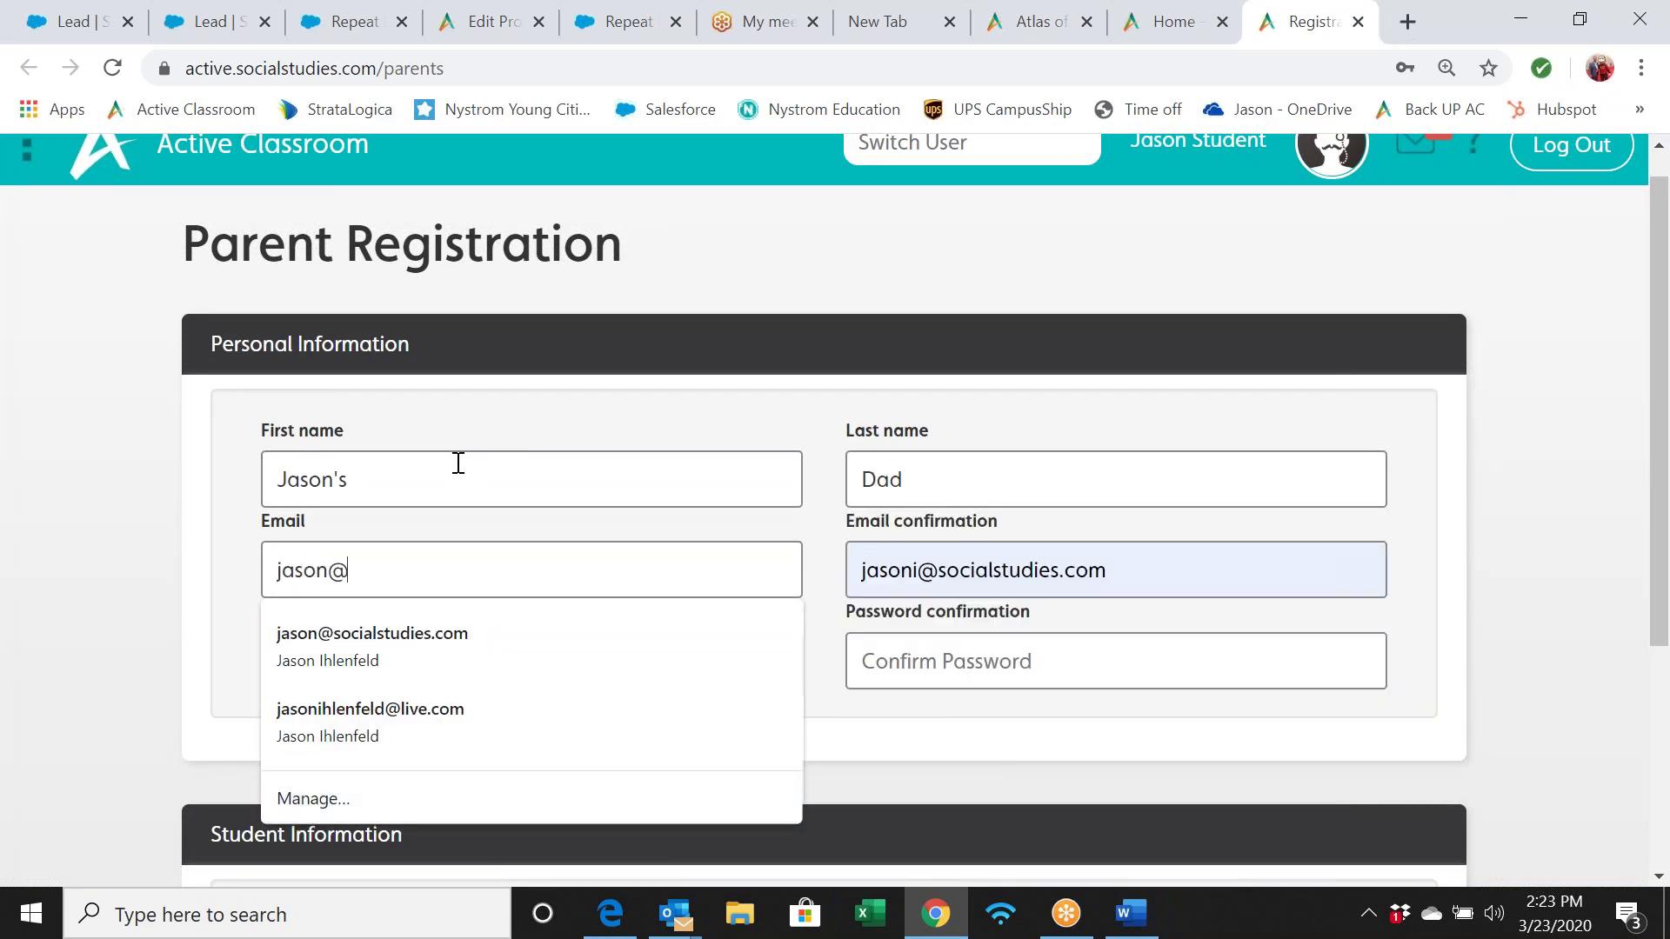
text(dad.com)
Confirm the e-mail, enter and confirm a password, agree to the terms and register
key(Tab)
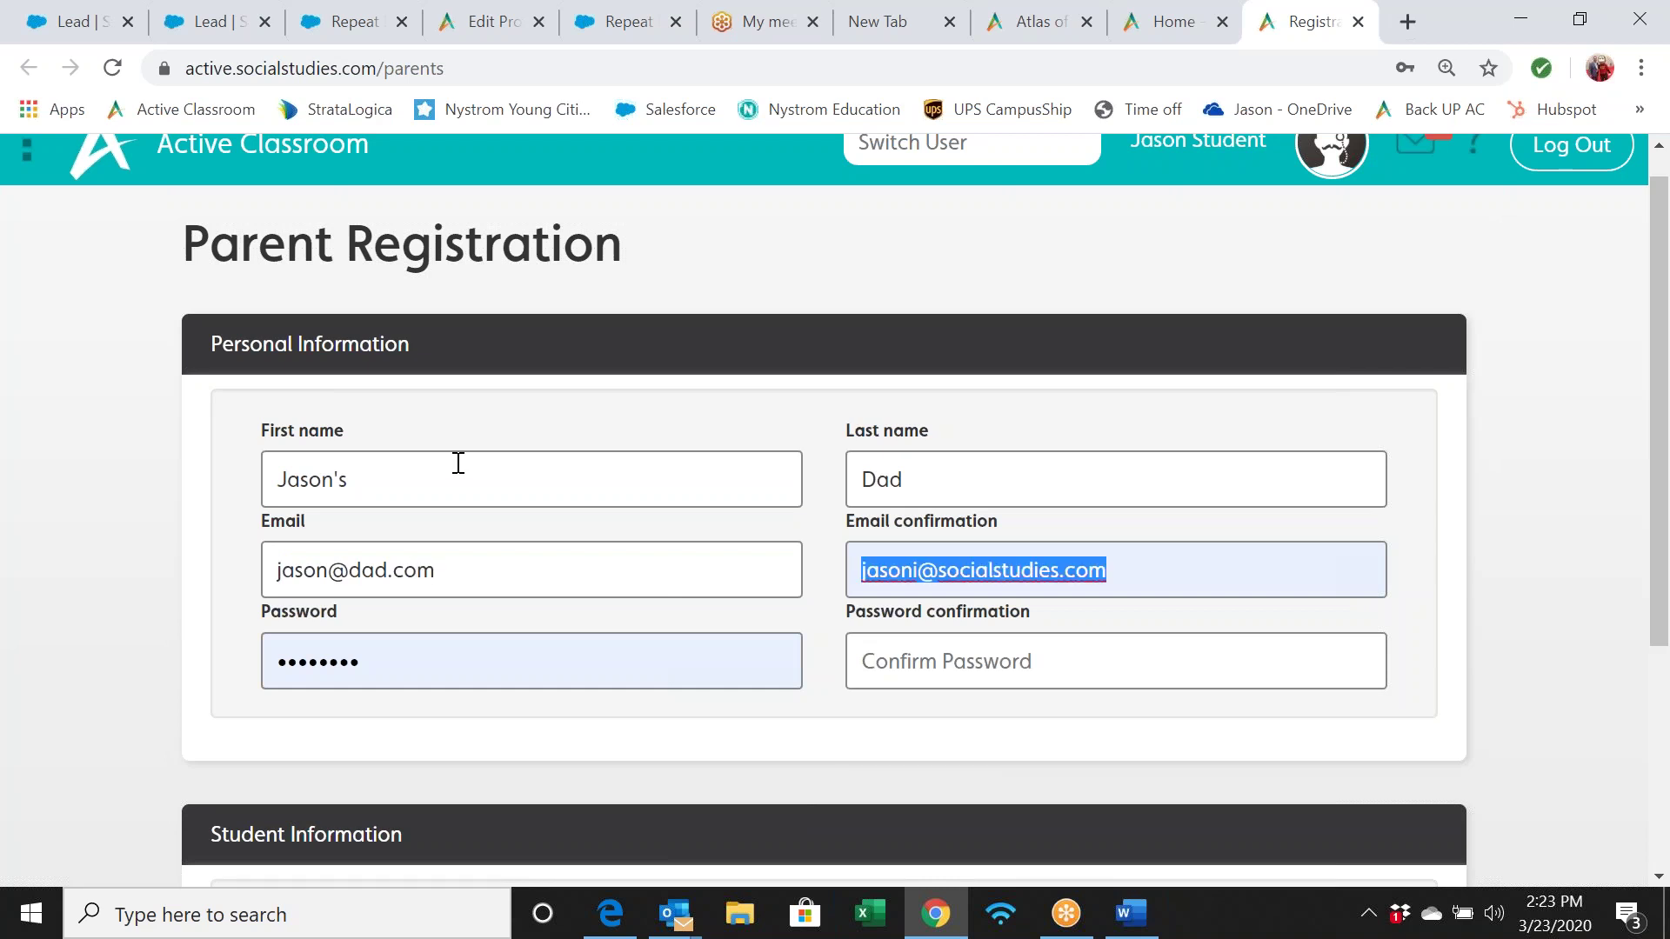
text(jason@dad.com)
key(Tab)
text(passwo)
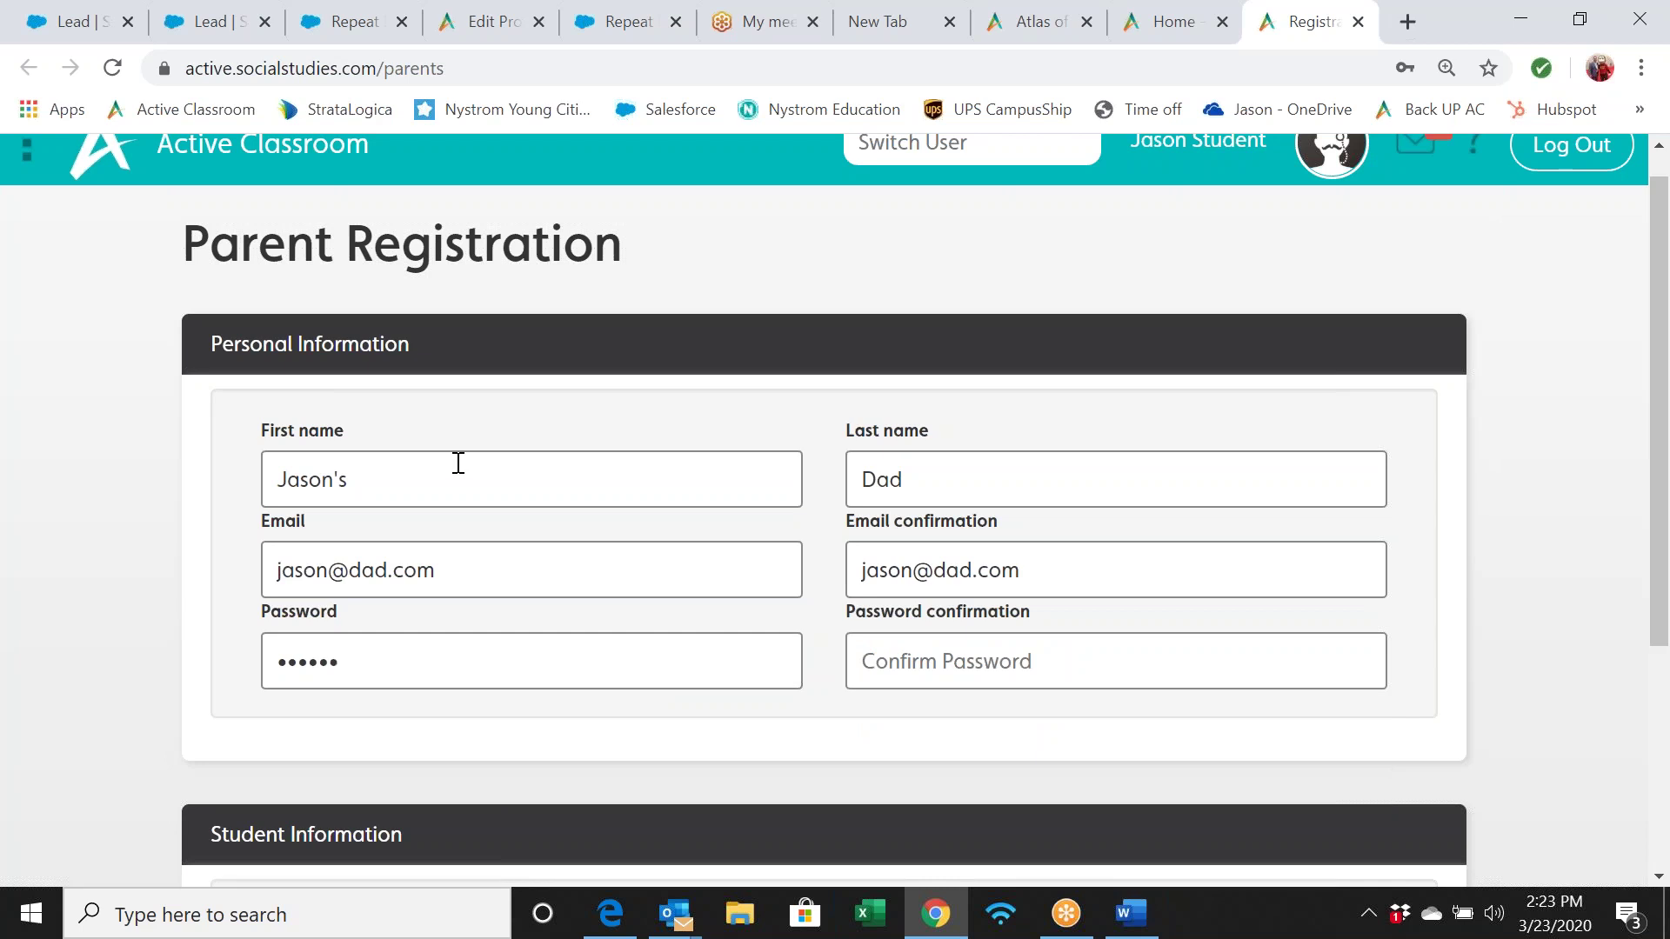
key(Tab)
text(passwo)
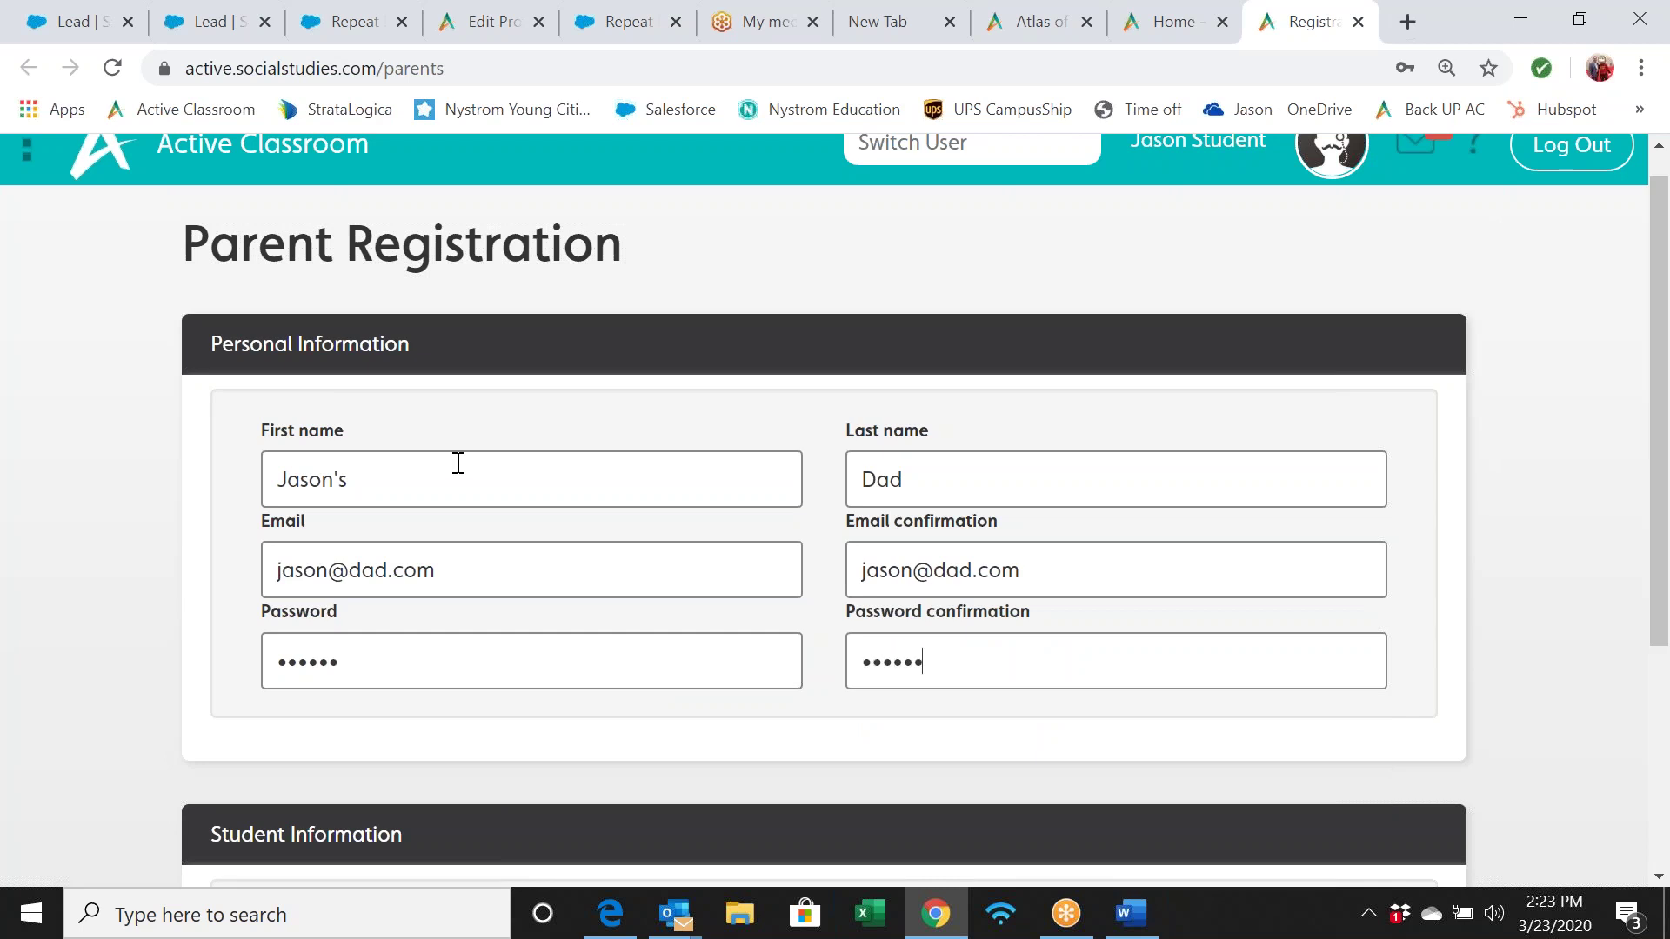
scroll(459, 462, down, 5)
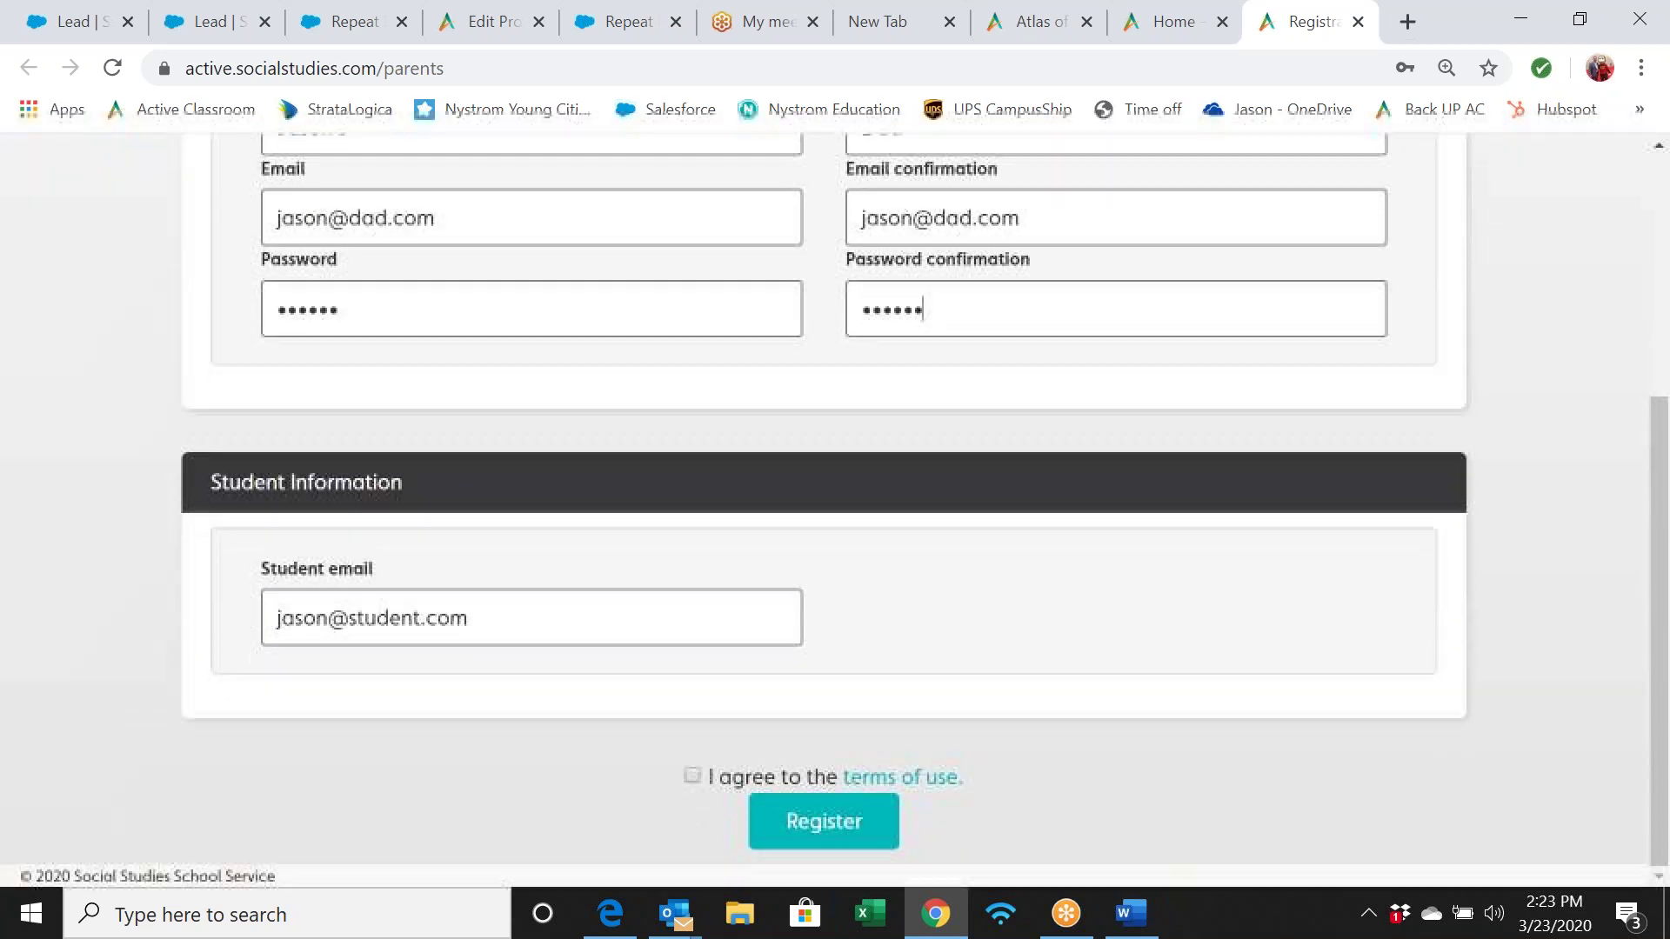
click(692, 778)
click(787, 824)
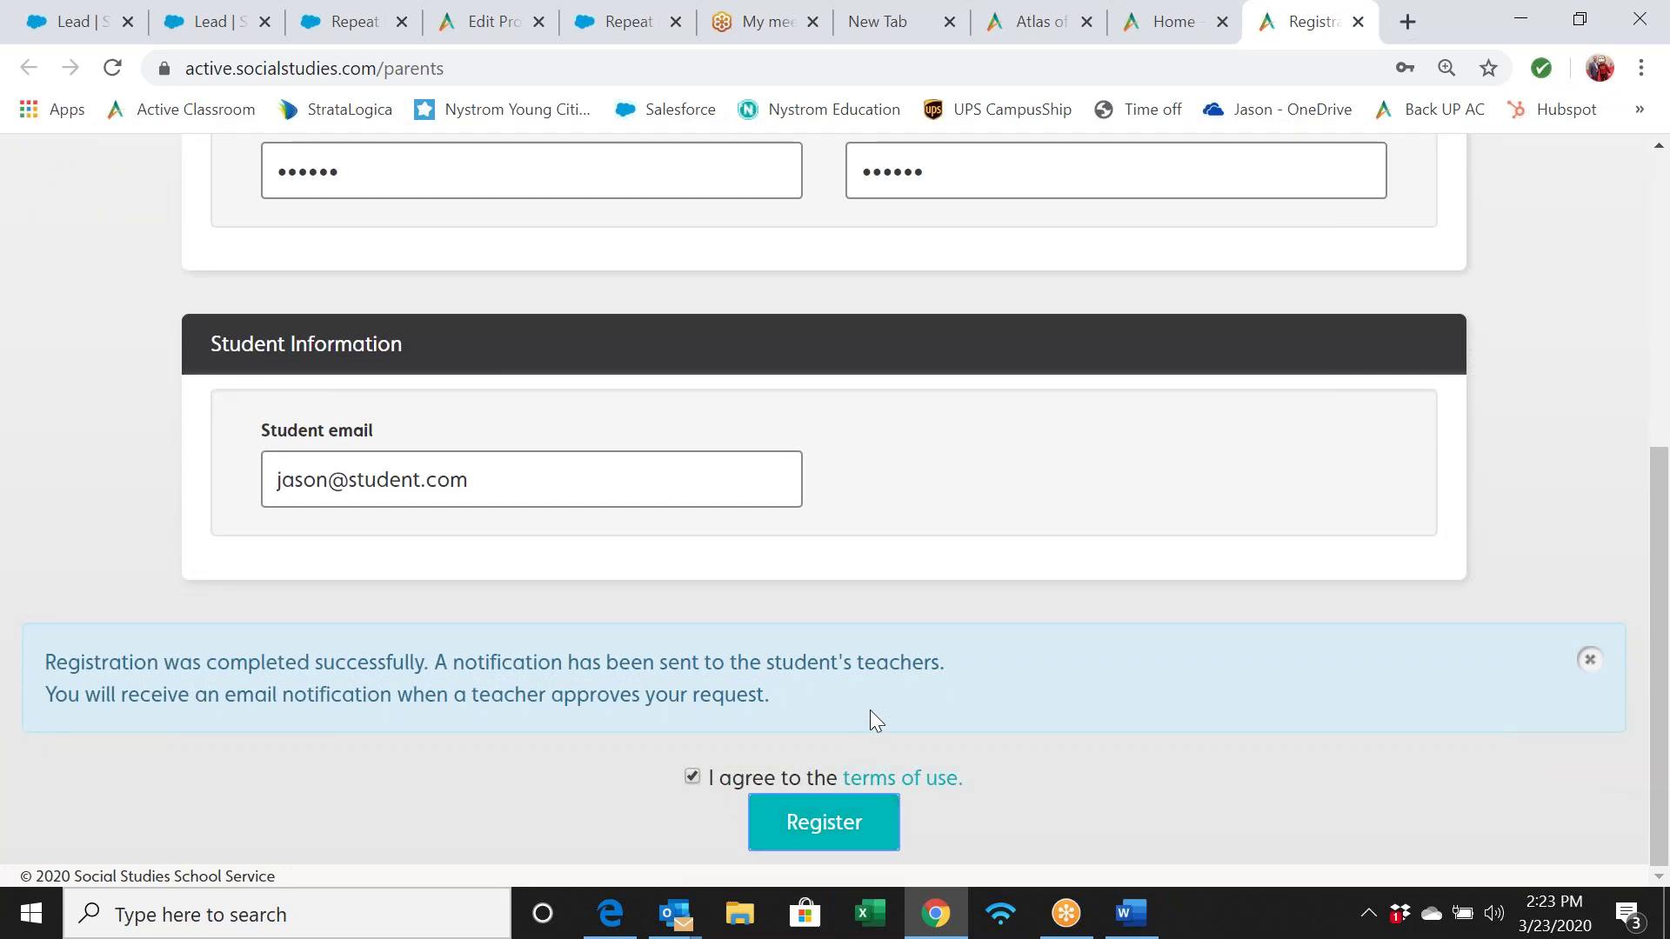
scroll(869, 710, up, 6)
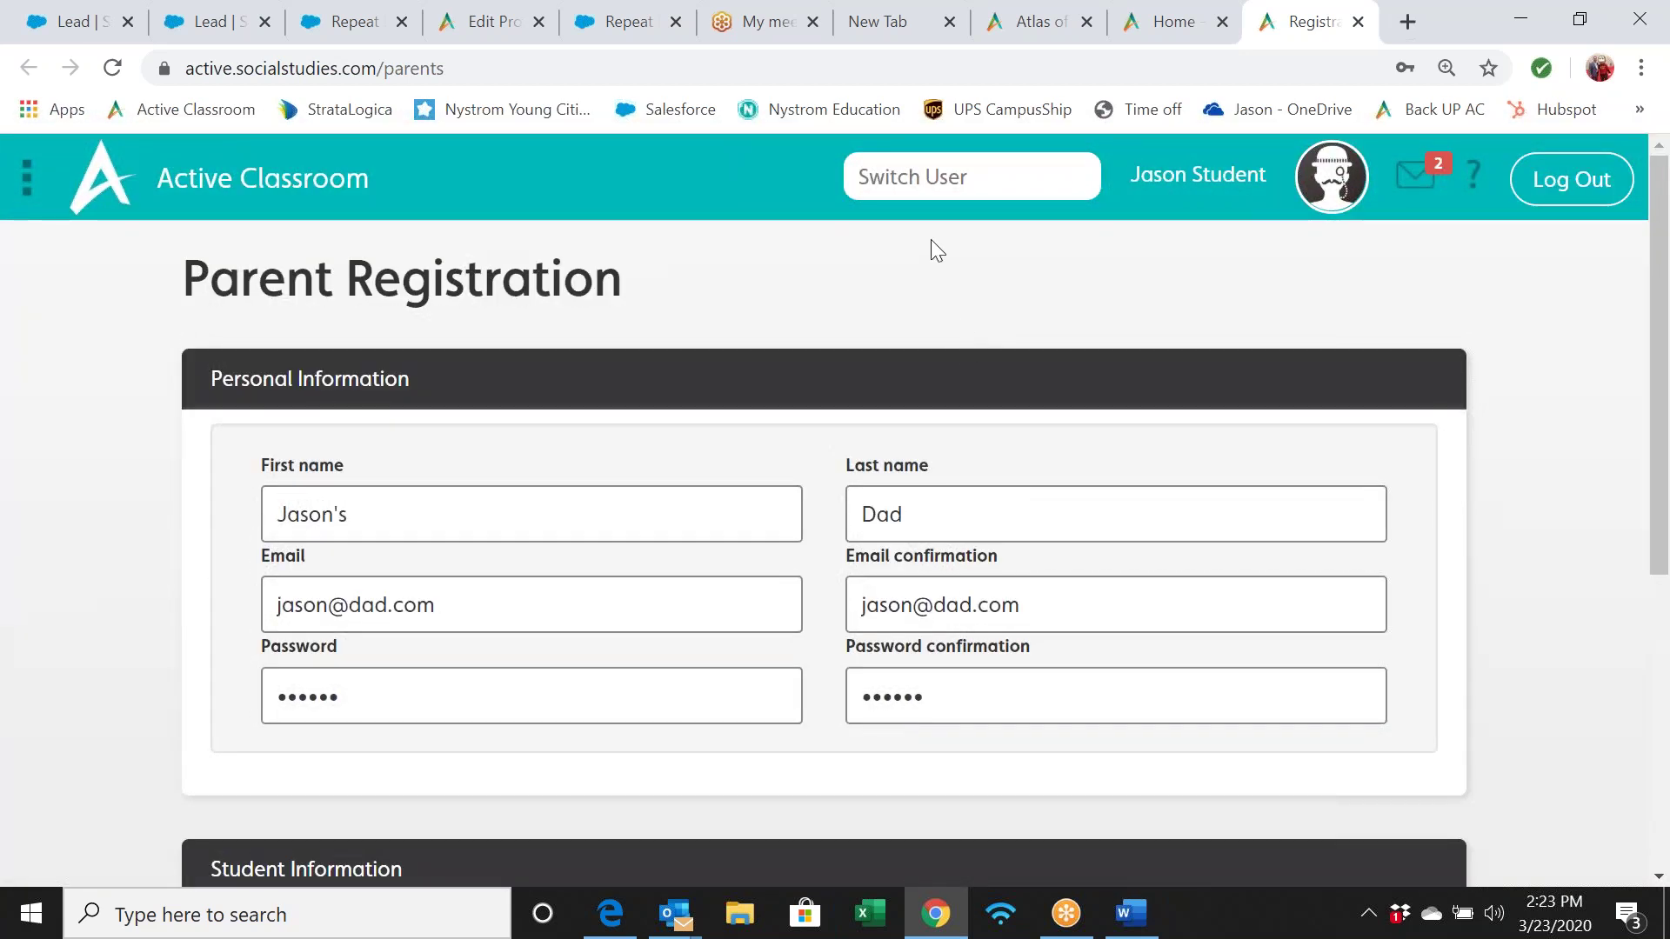
Switch to the teacher account and approve the new parent account from its validation link
click(907, 169)
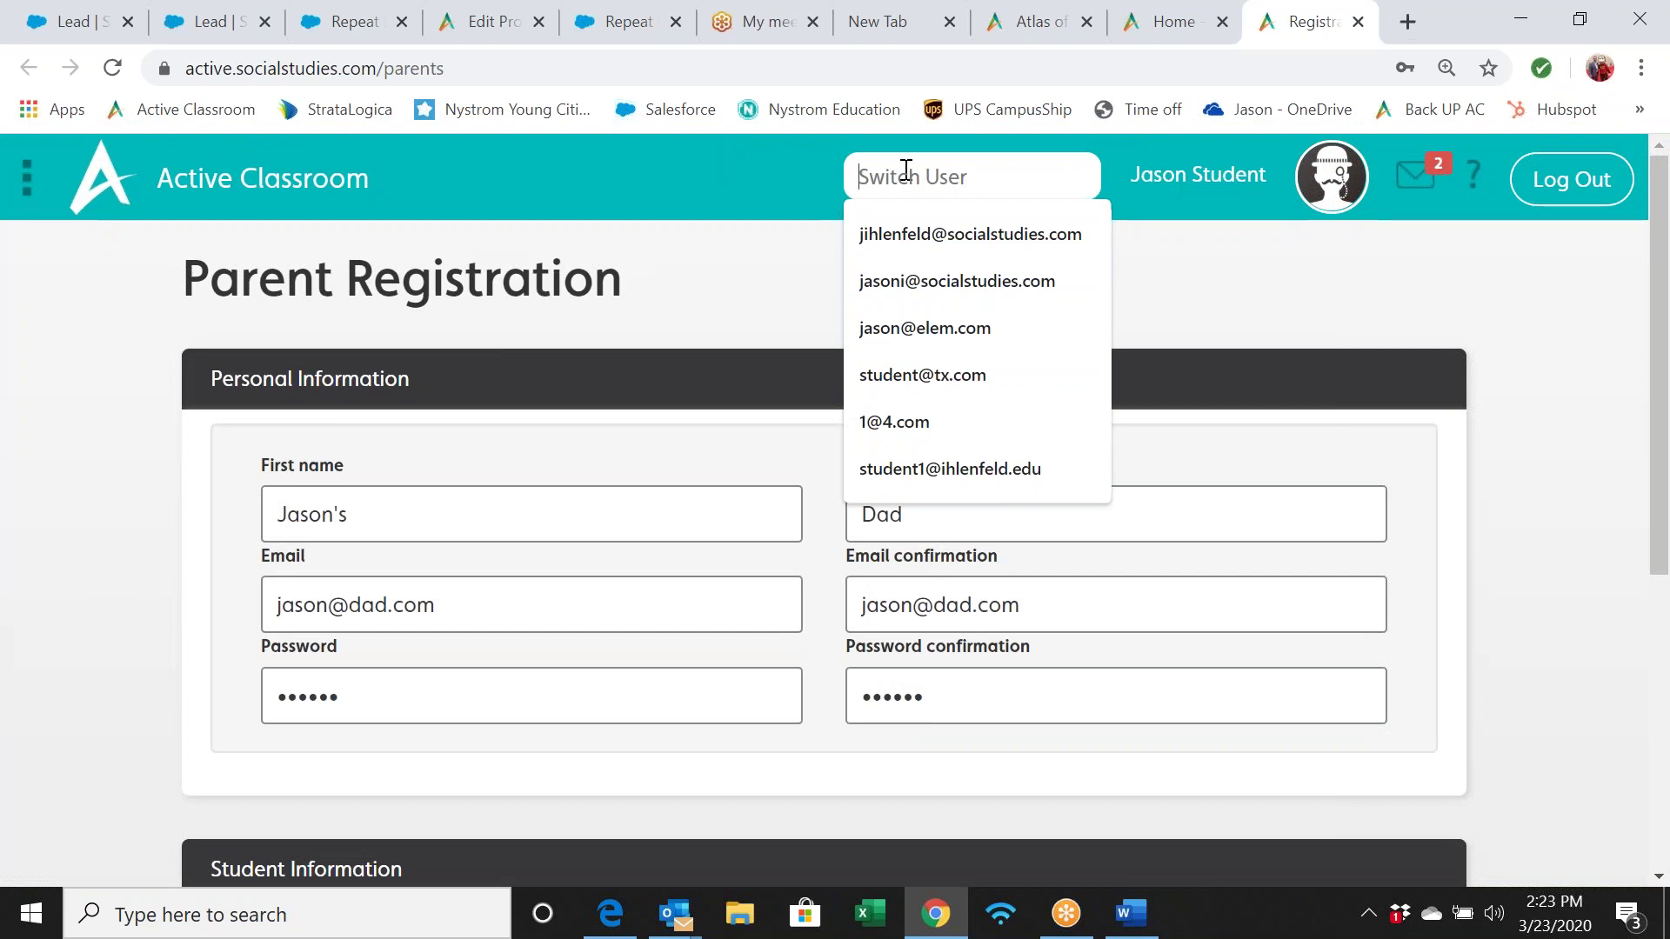
click(914, 234)
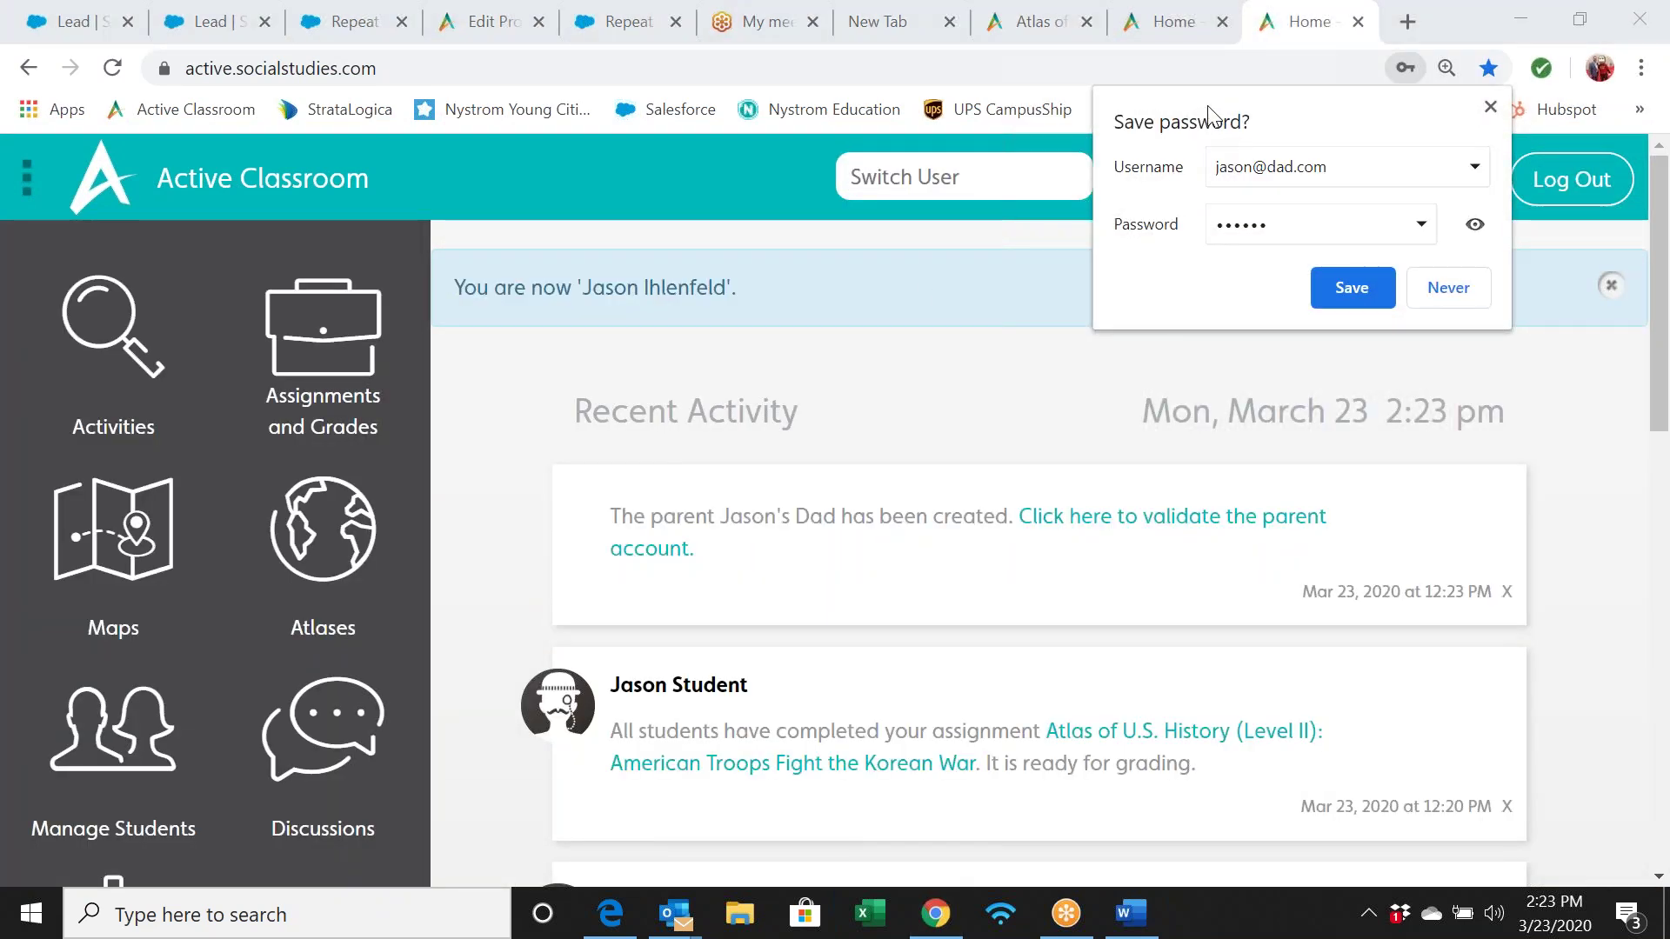
click(1490, 107)
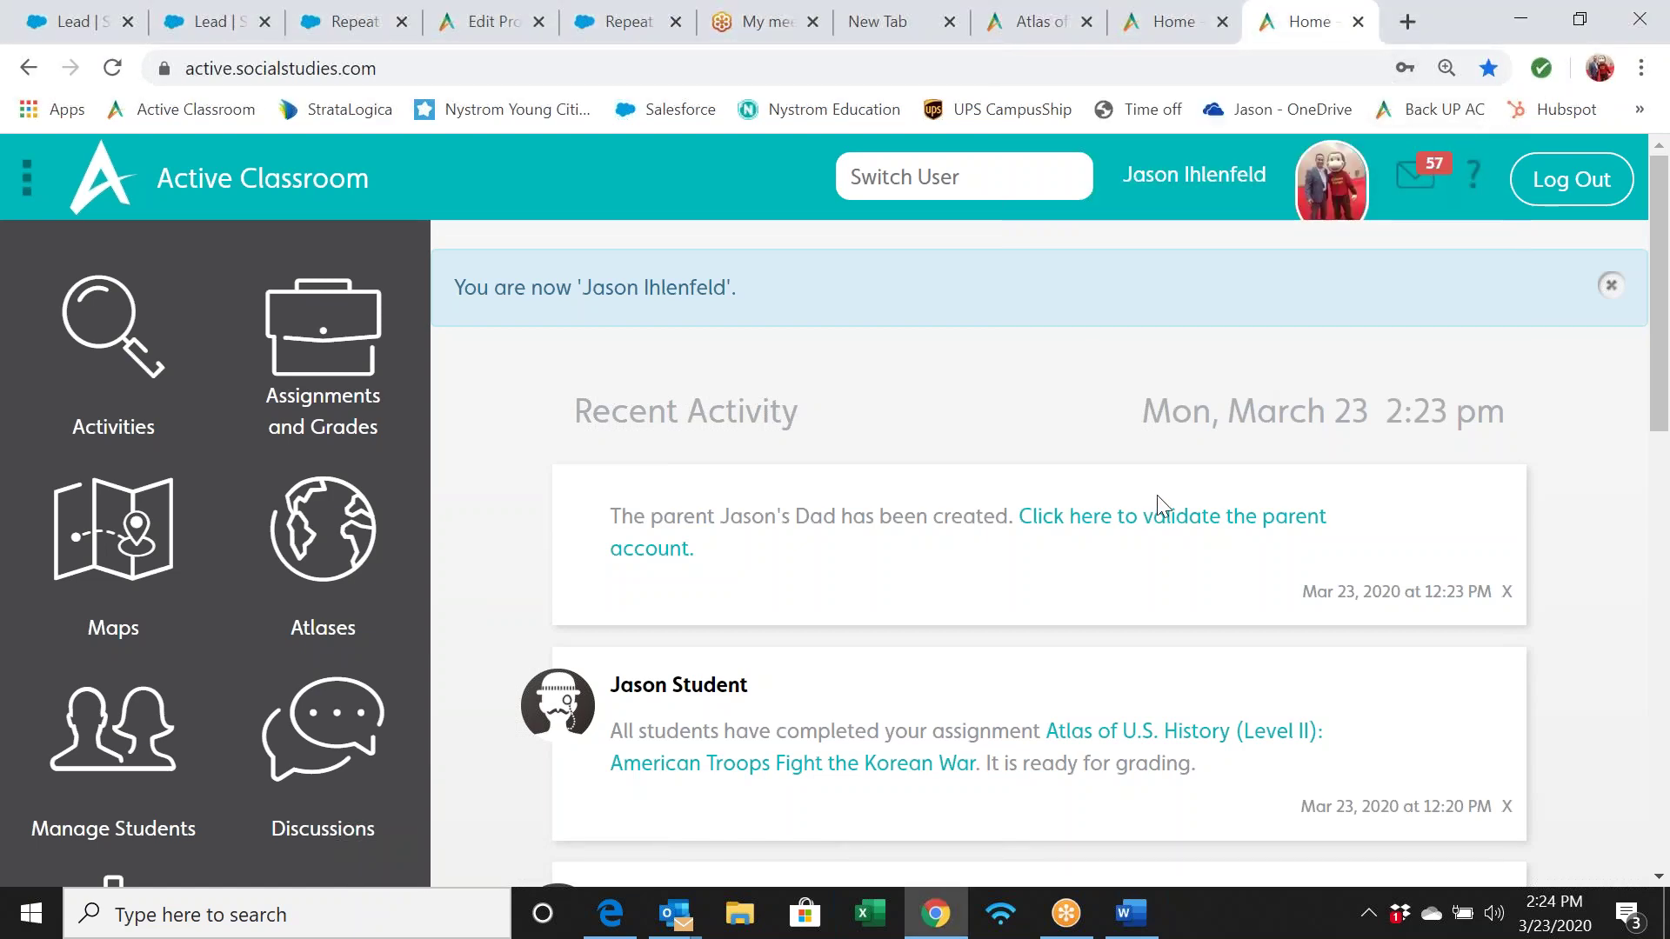
click(1130, 527)
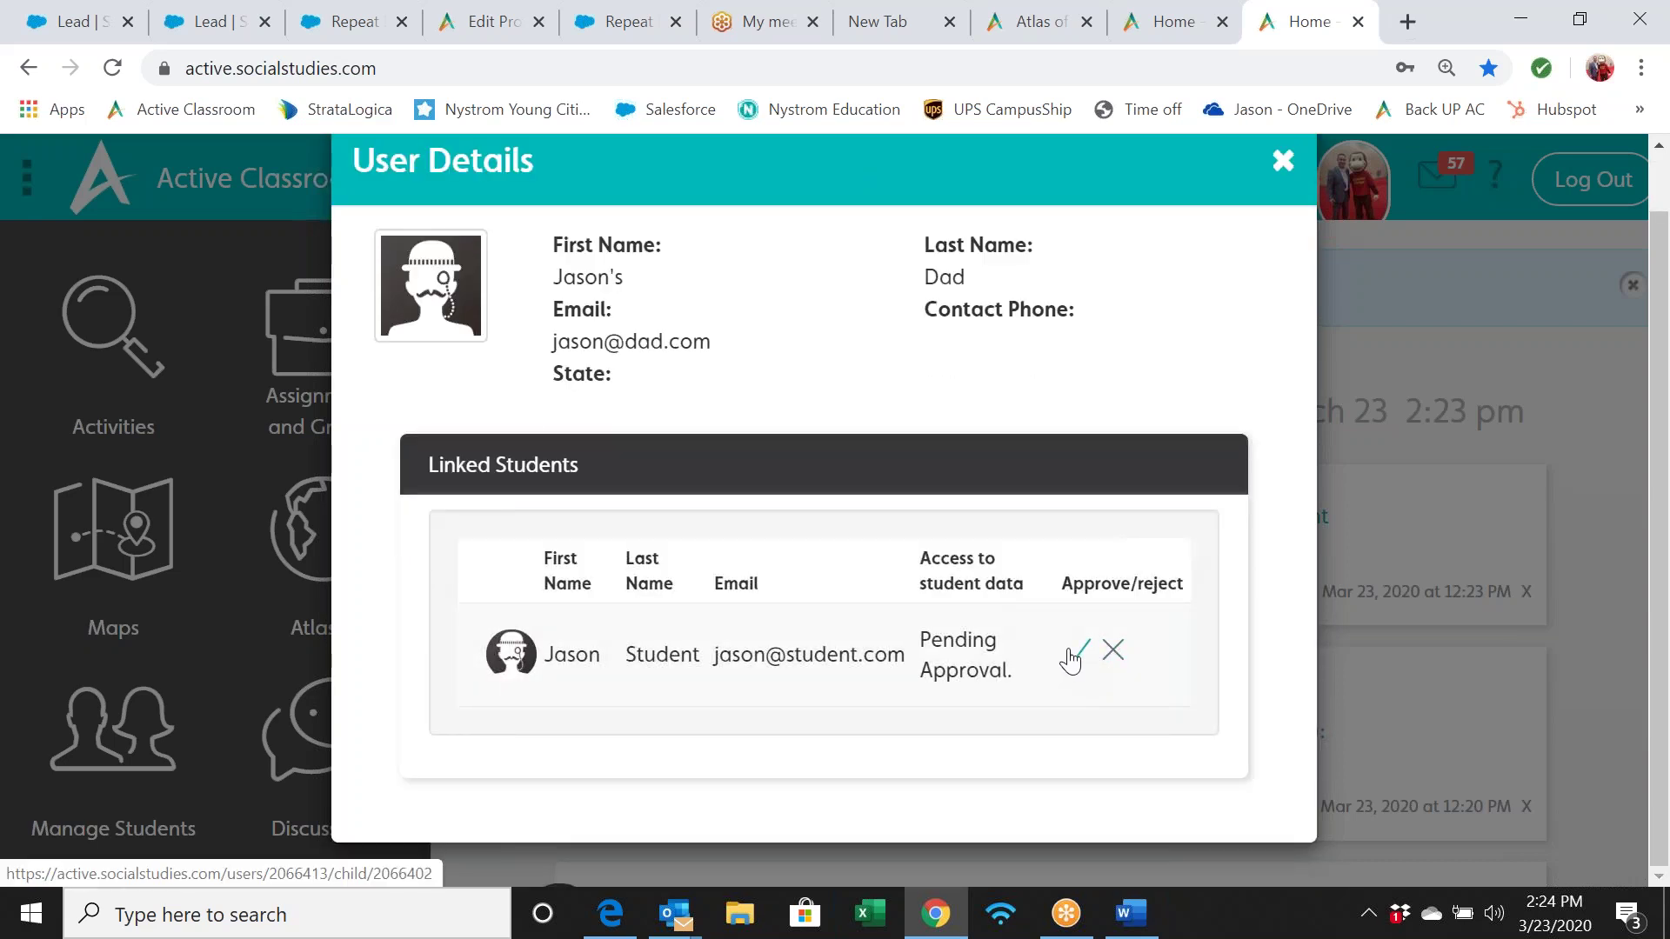
click(1072, 654)
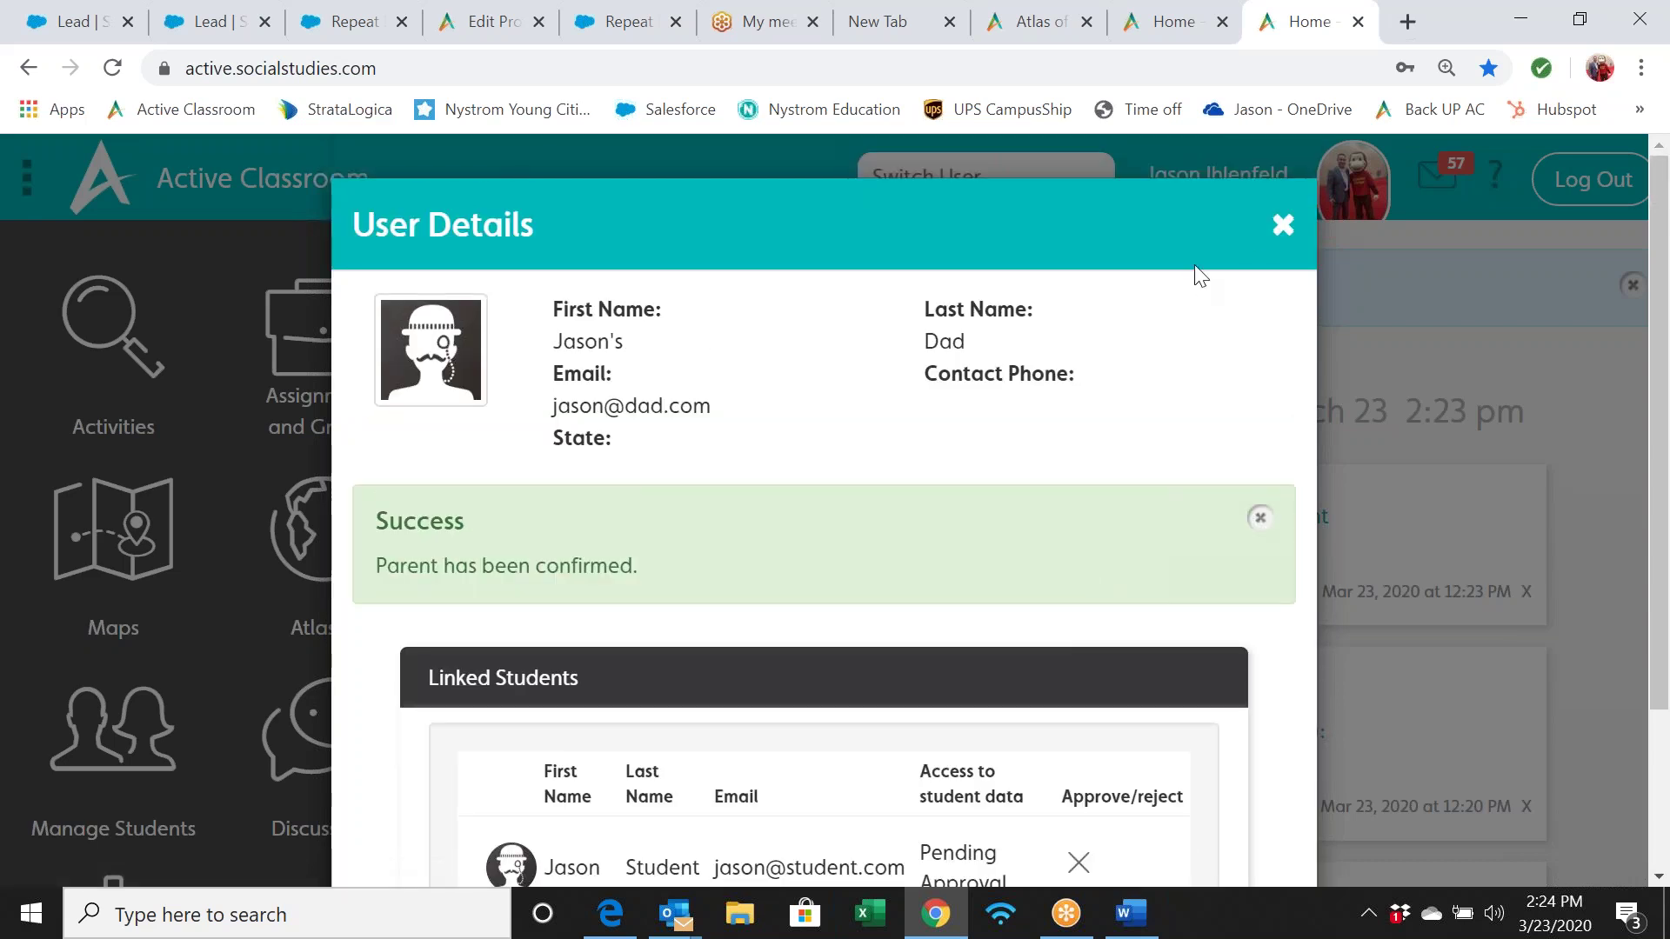
Close the user details and switch to the approved parent's account using their e-mail
click(1283, 221)
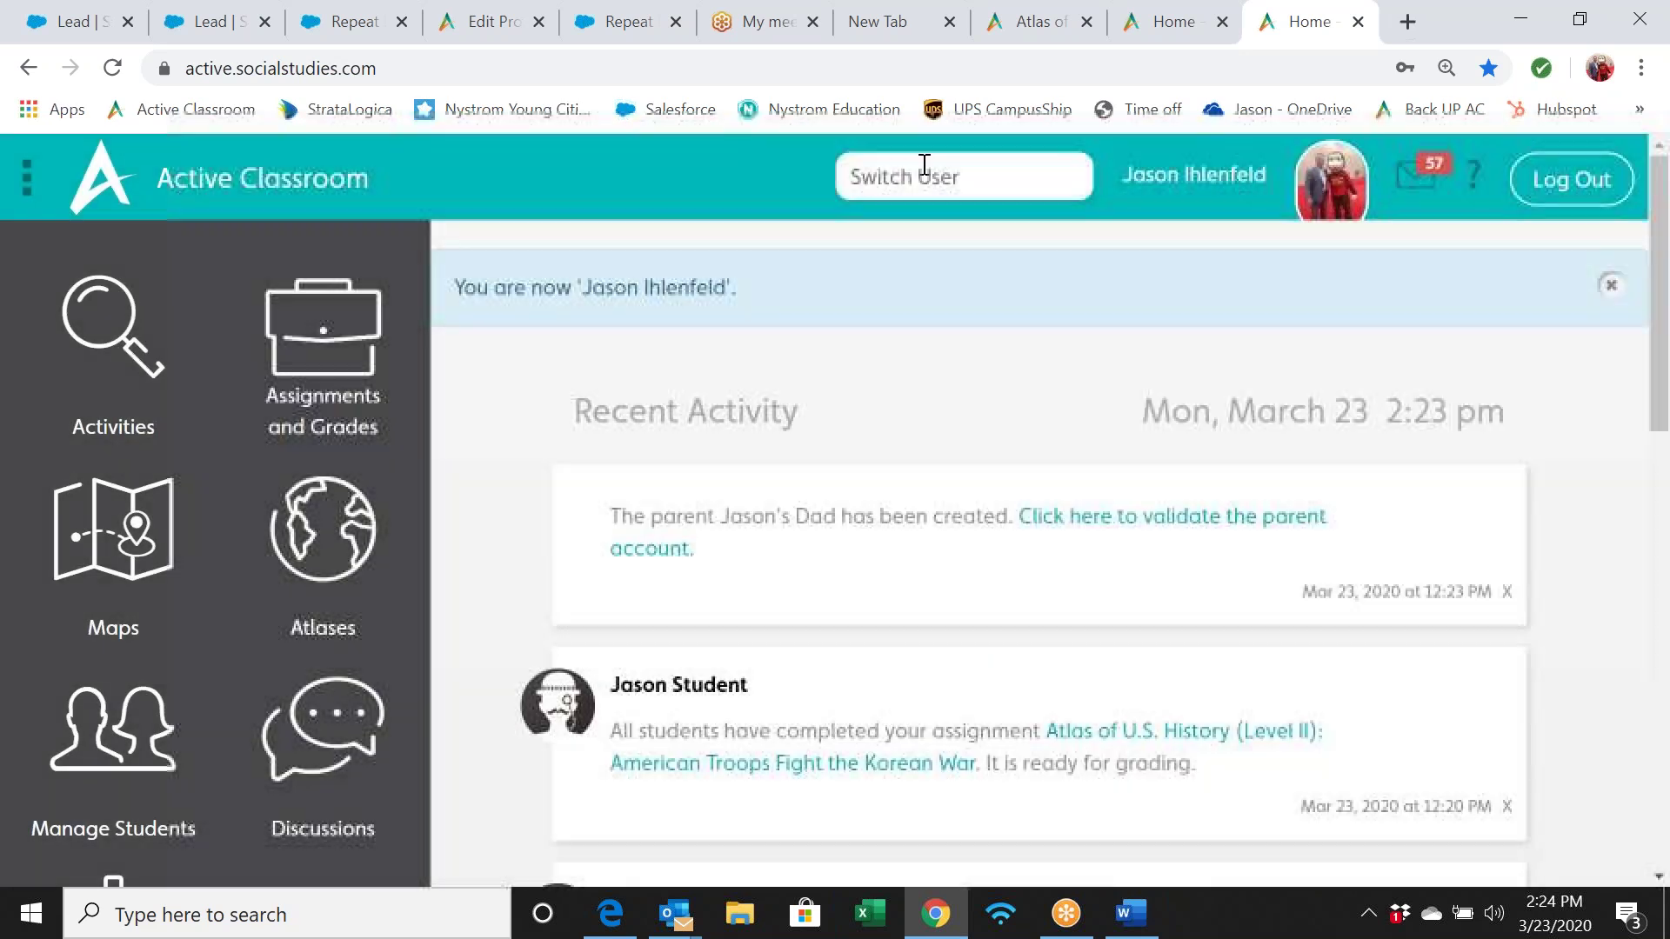
click(909, 165)
text(jason)
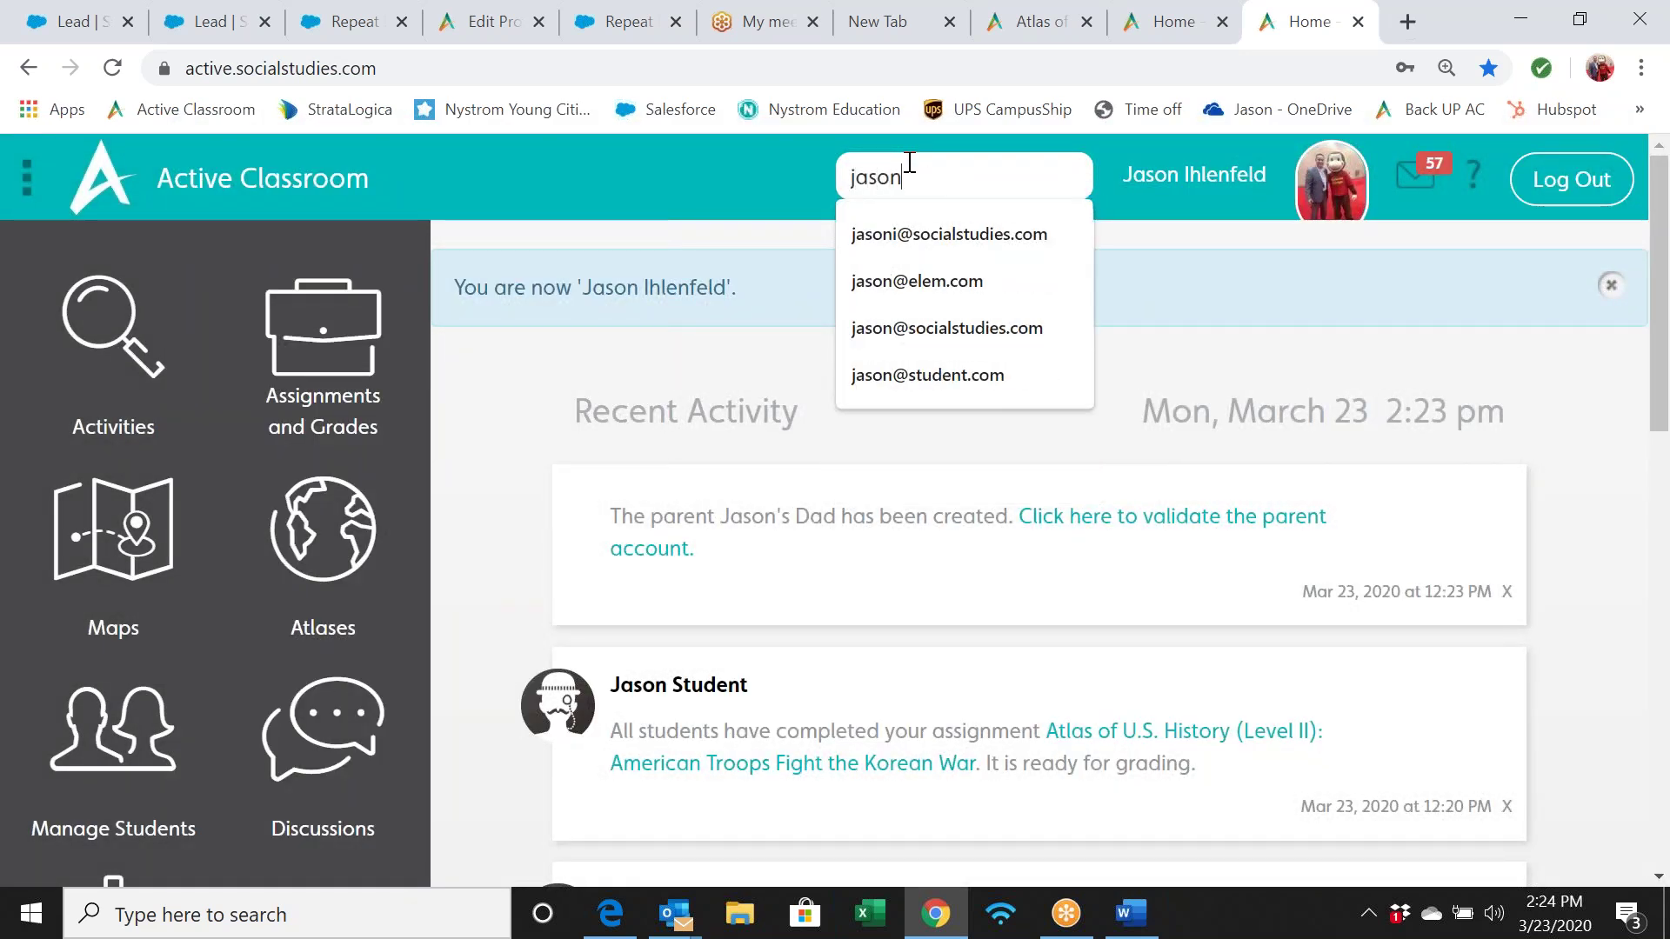
text(@dad.com)
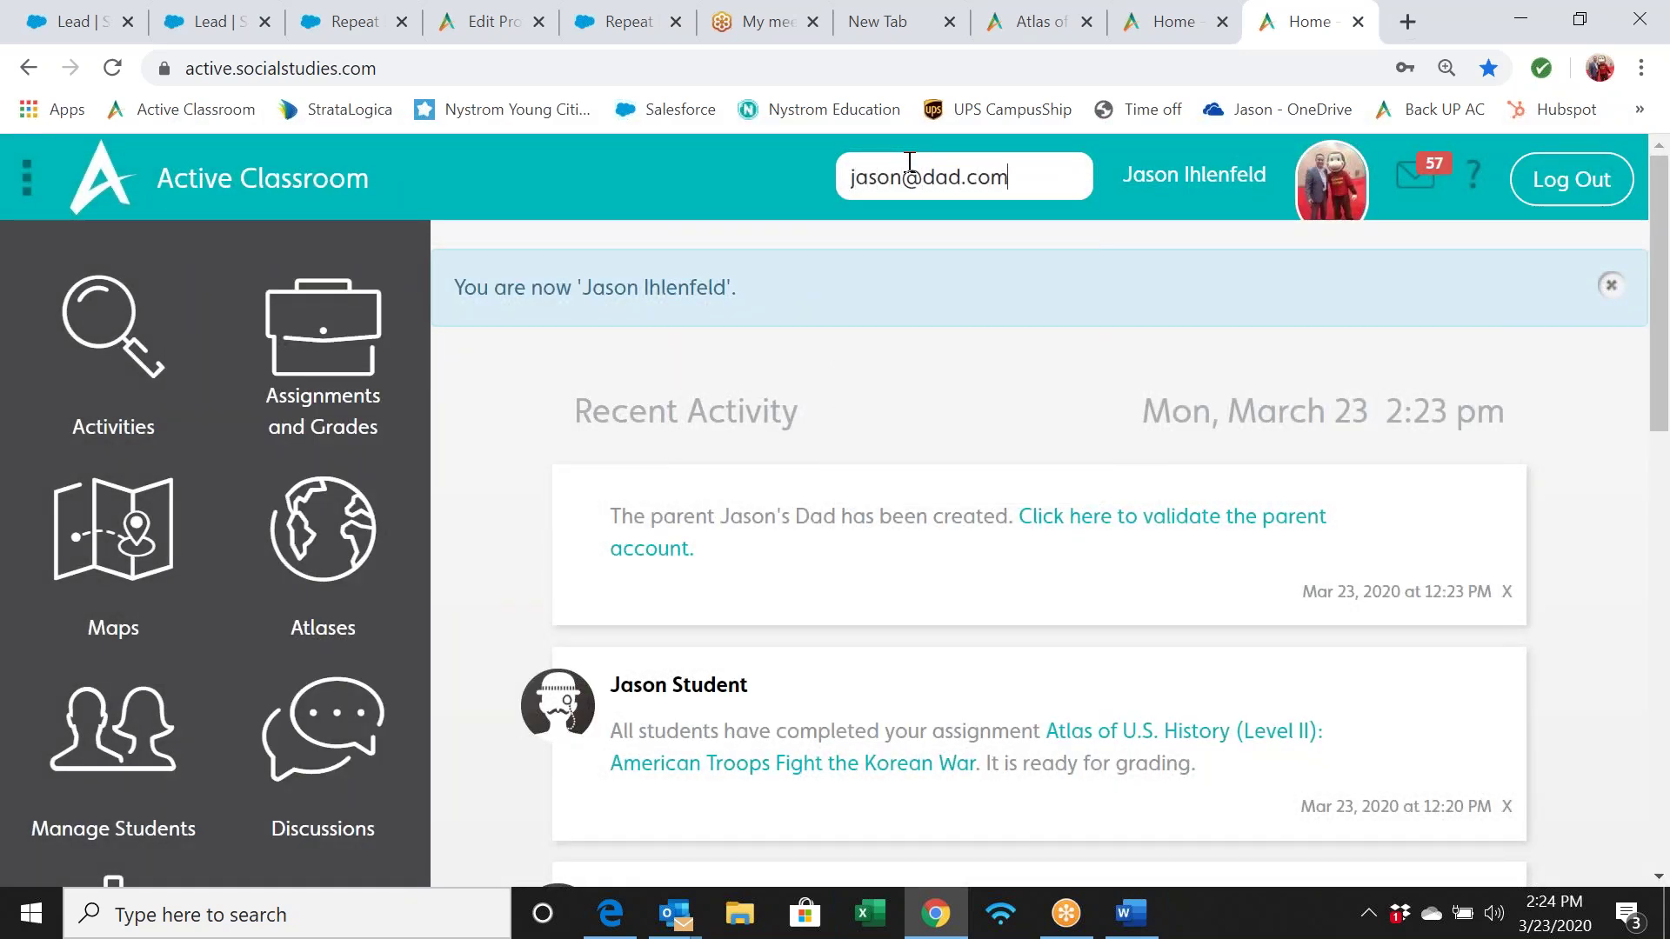
key(Return)
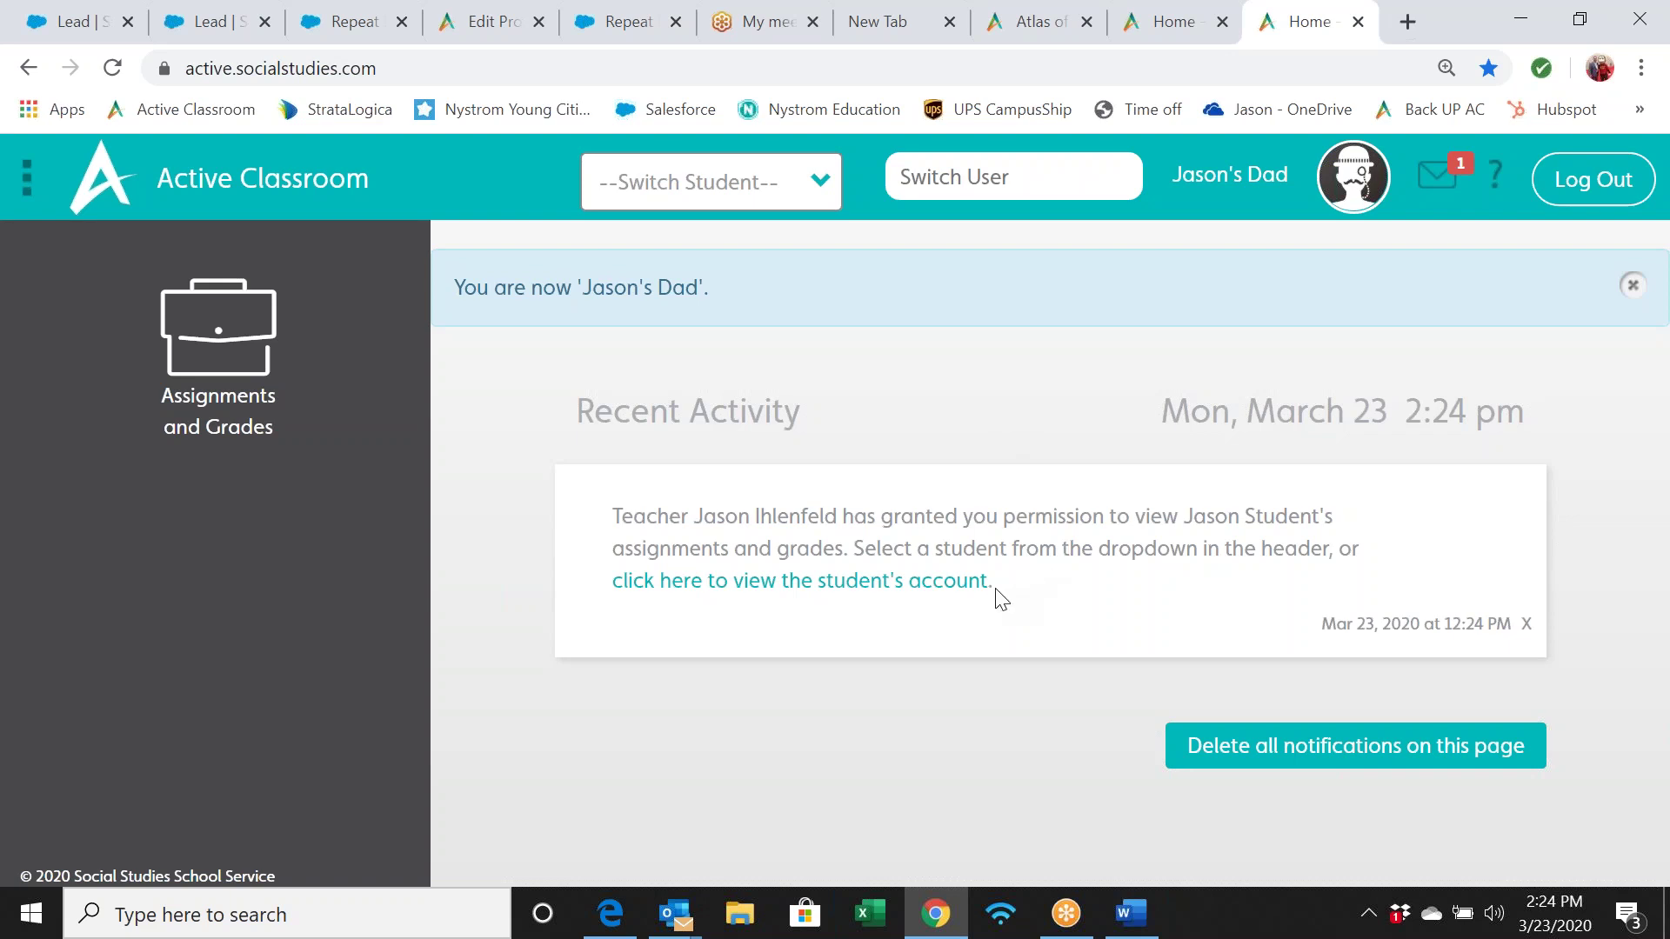
View the linked student's Assignments and Grades list, then bring the Word letter forward
click(862, 592)
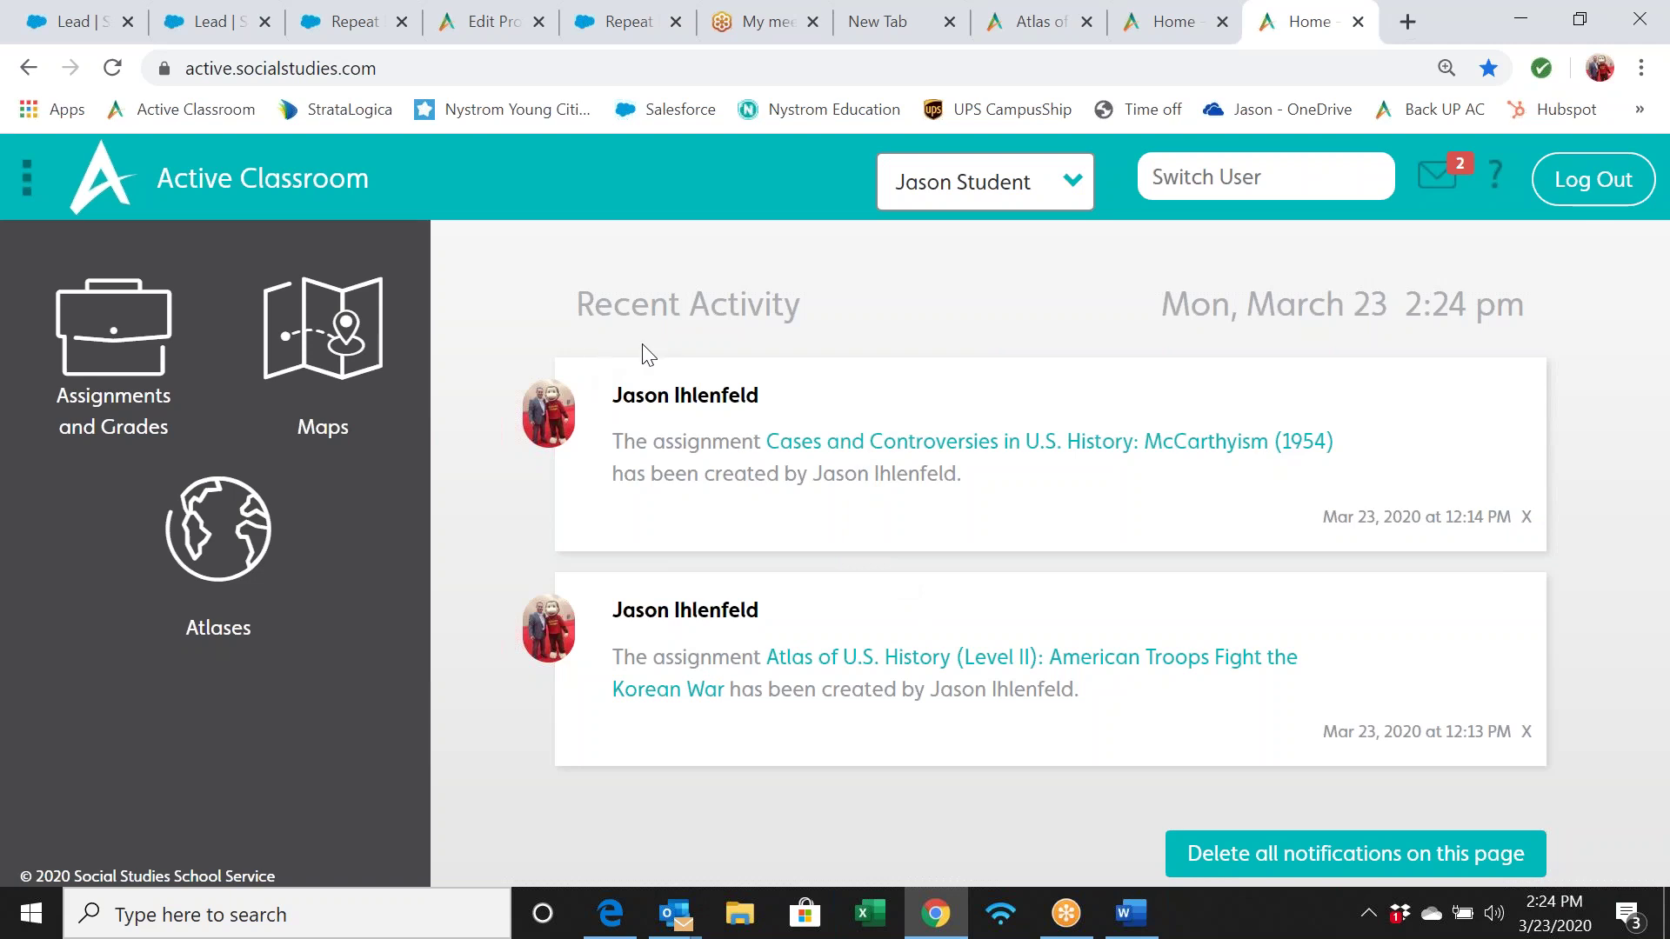
click(141, 328)
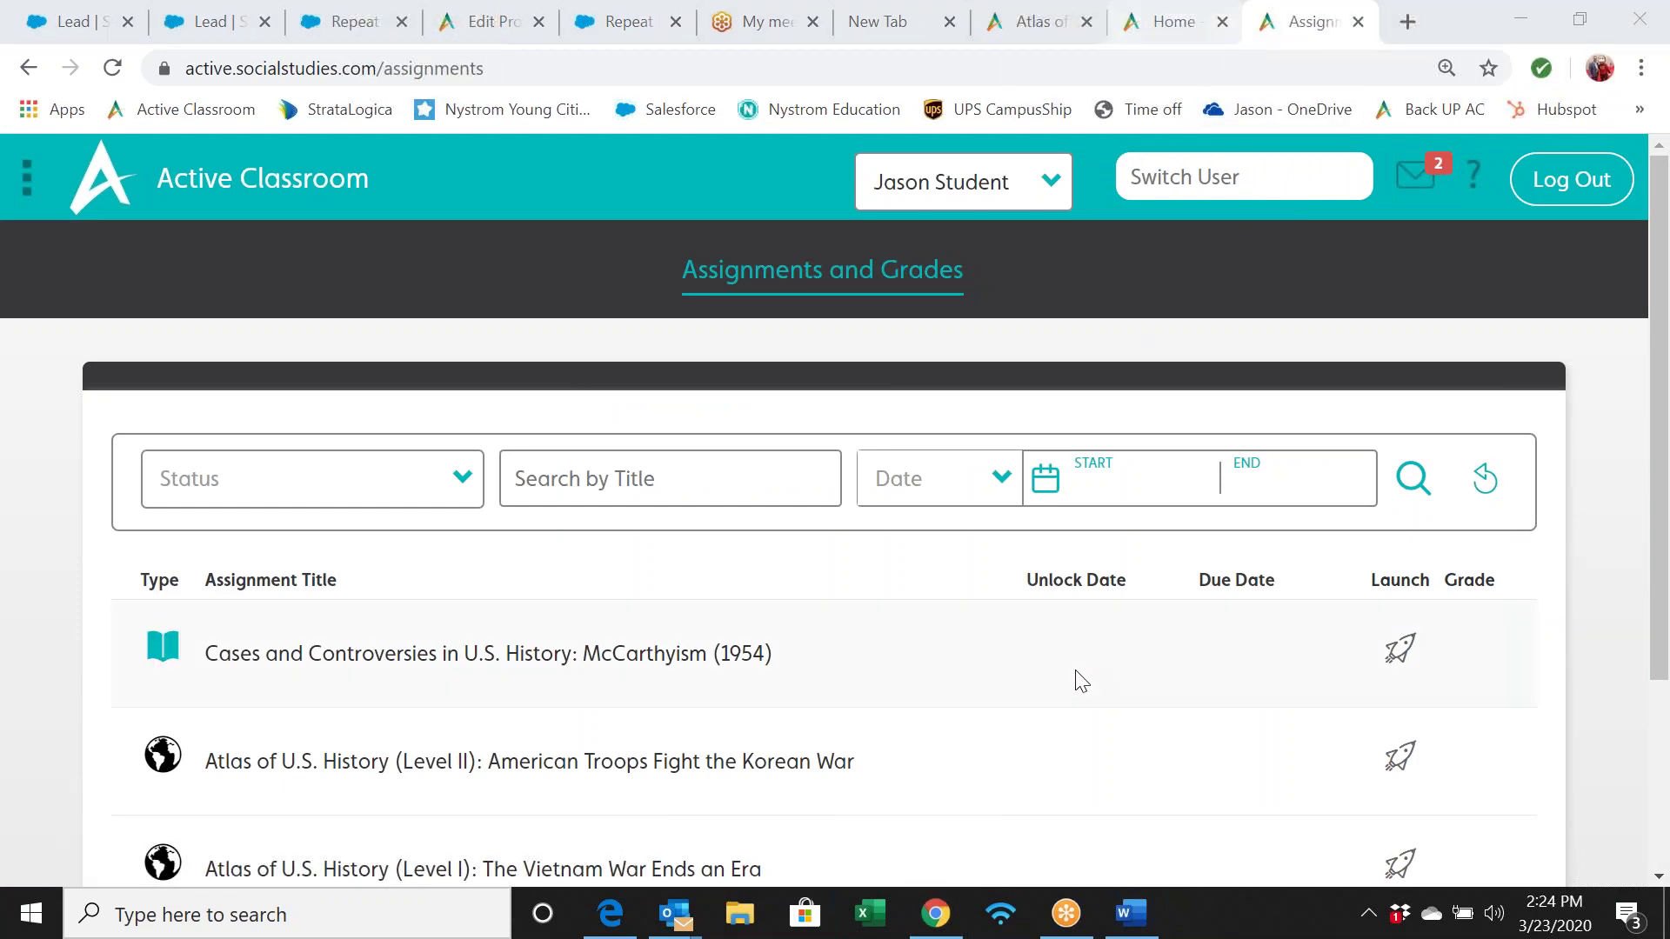
click(1127, 915)
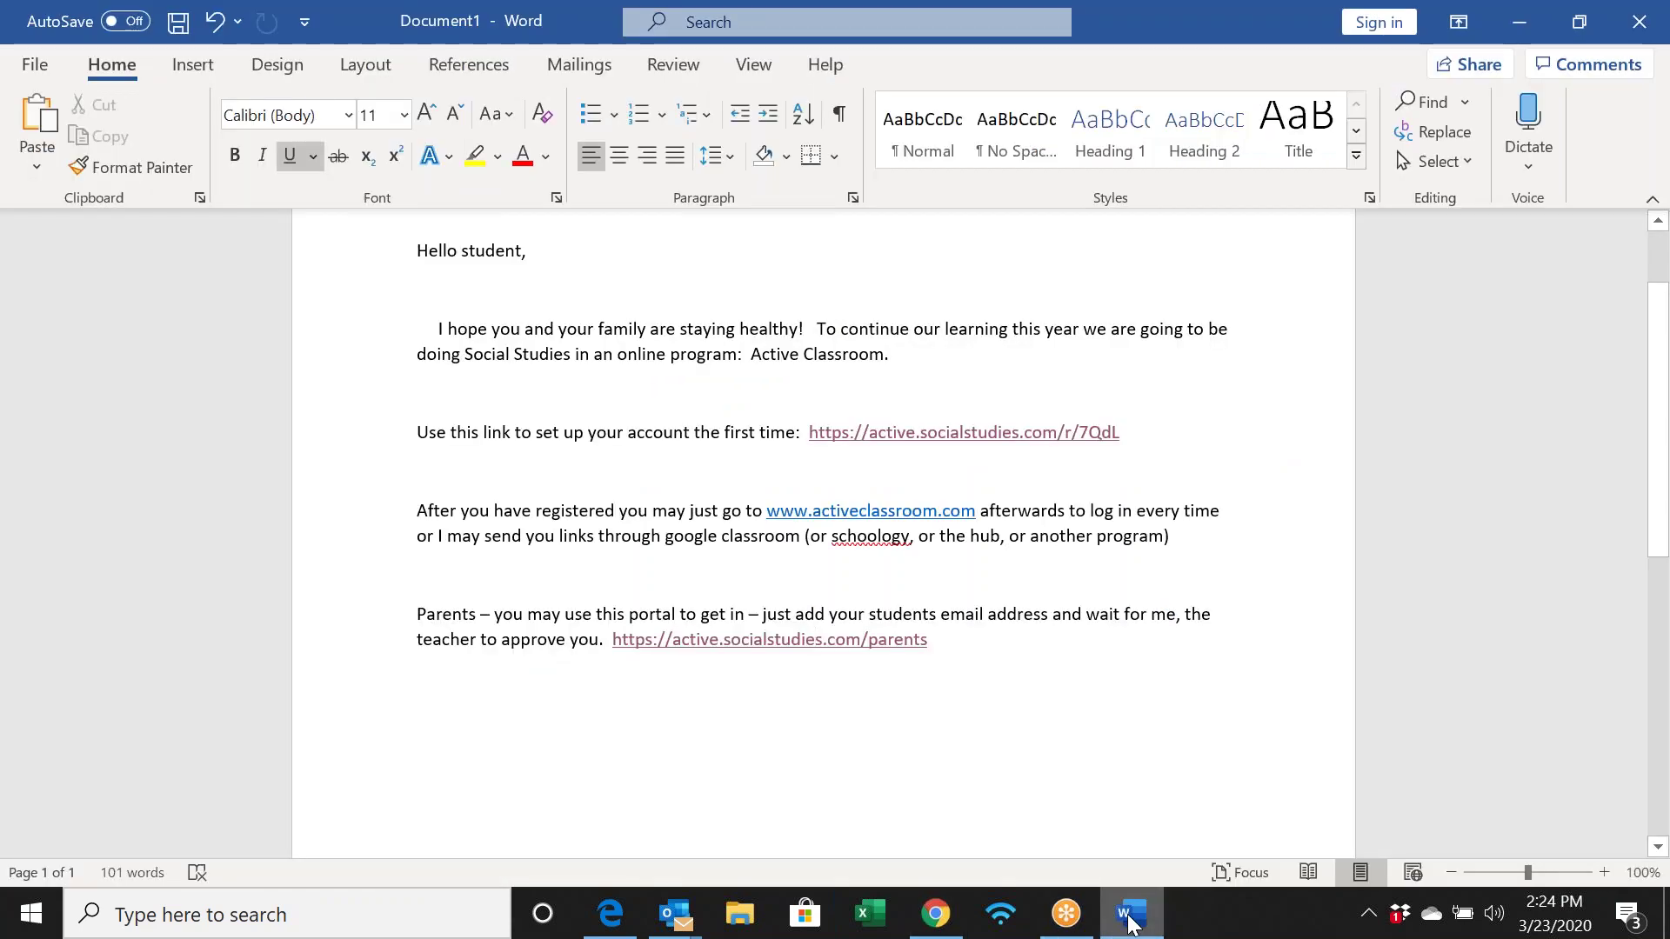